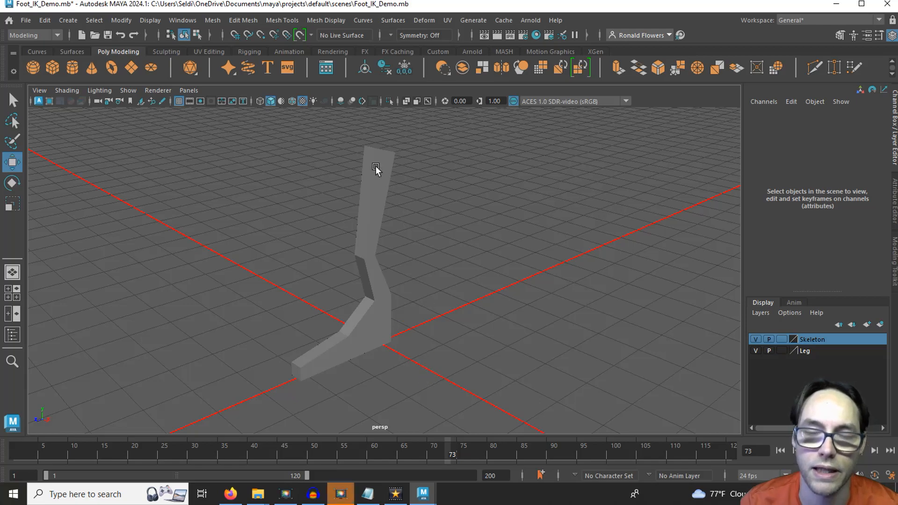
# - Switch the viewport to wireframe display and examine the joint chain inside the leg from several angles
pyautogui.moveTo(430, 322)
pyautogui.keyDown('alt'); pyautogui.mouseDown()
pyautogui.moveTo(353, 341)
pyautogui.moveTo(431, 337)
pyautogui.mouseUp(); pyautogui.keyUp('alt')
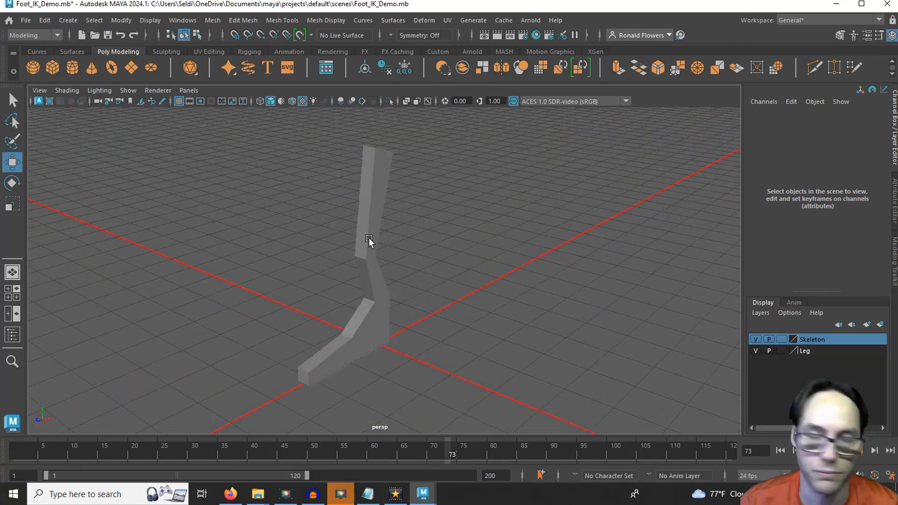
pyautogui.press('4')
pyautogui.keyDown('alt'); pyautogui.moveTo(450, 311); pyautogui.dragTo(403, 248); pyautogui.keyUp('alt')
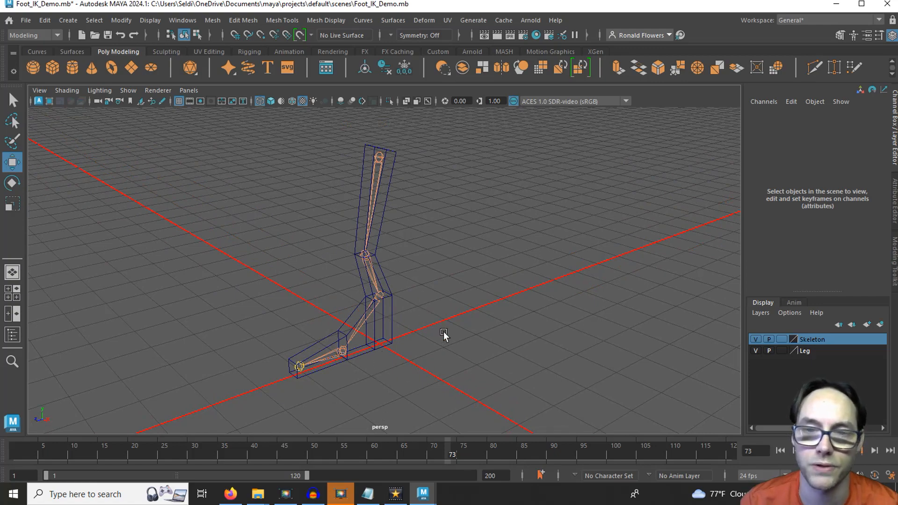
pyautogui.keyDown('alt'); pyautogui.moveTo(445, 337); pyautogui.dragTo(437, 276); pyautogui.keyUp('alt')
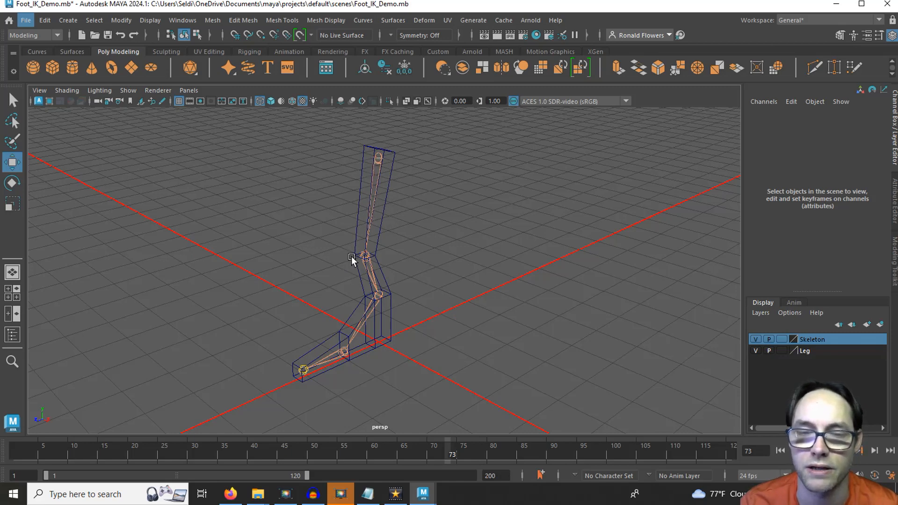
pyautogui.keyDown('alt'); pyautogui.moveTo(459, 302); pyautogui.dragTo(387, 275); pyautogui.keyUp('alt')
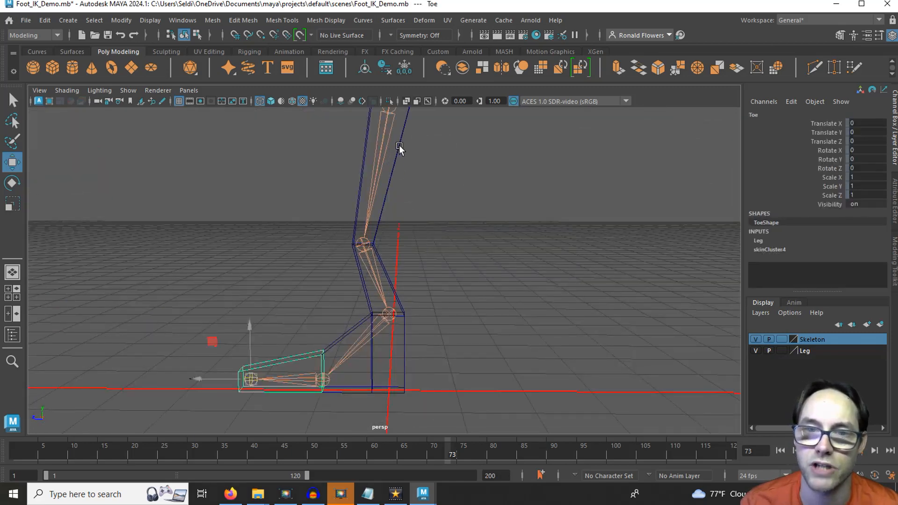
# - Select the thigh, shin, foot and toe meshes one after another to examine how the leg is divided, and clear the selection
pyautogui.click(401, 142)
pyautogui.click(381, 252)
pyautogui.click(407, 357)
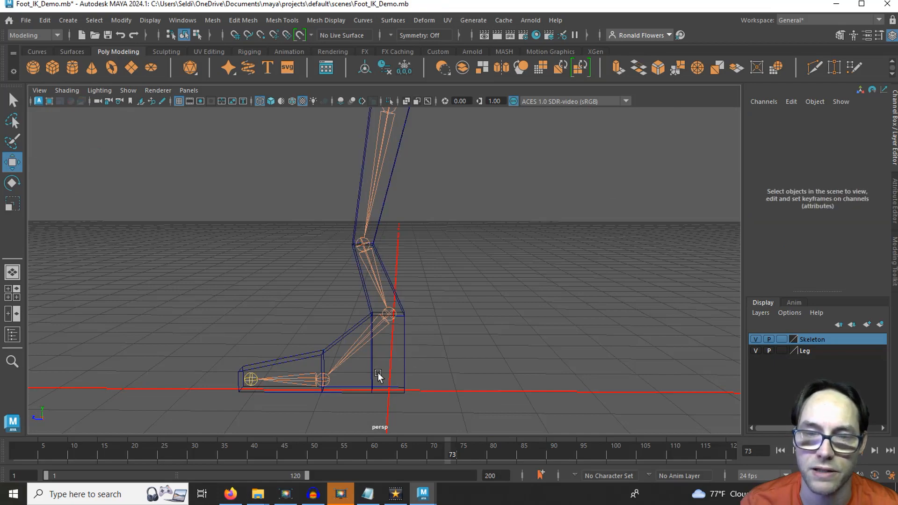
pyautogui.click(367, 373)
pyautogui.click(314, 367)
pyautogui.click(292, 364)
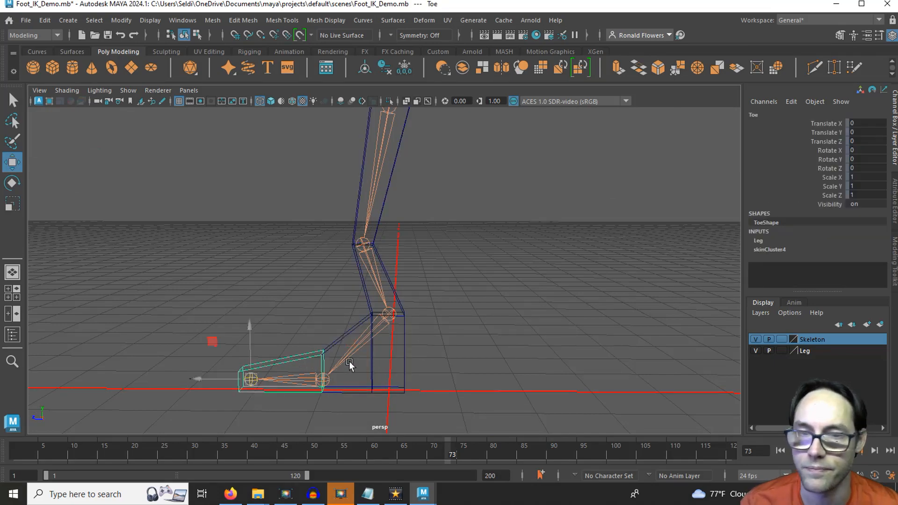
pyautogui.keyDown('alt'); pyautogui.moveTo(370, 338); pyautogui.dragTo(420, 351); pyautogui.keyUp('alt')
pyautogui.scroll(-2, 426, 308)
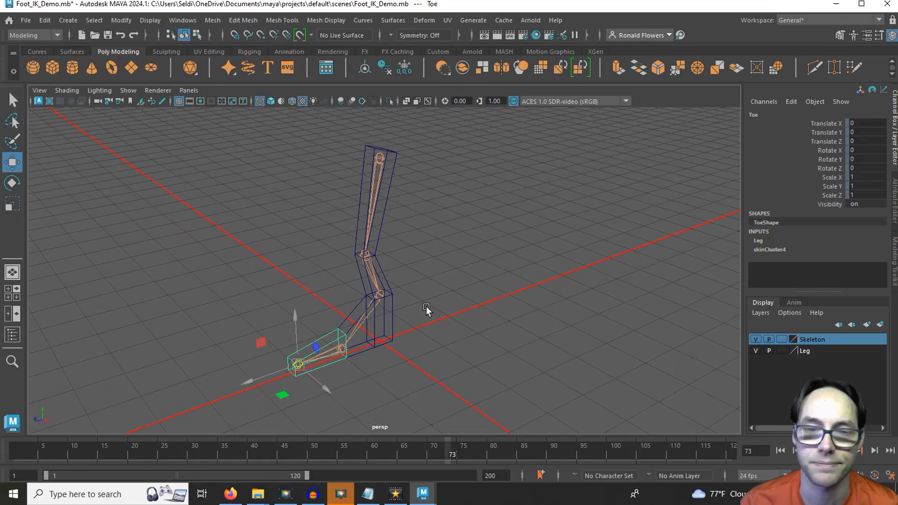
pyautogui.scroll(1, 426, 307)
pyautogui.press('q')
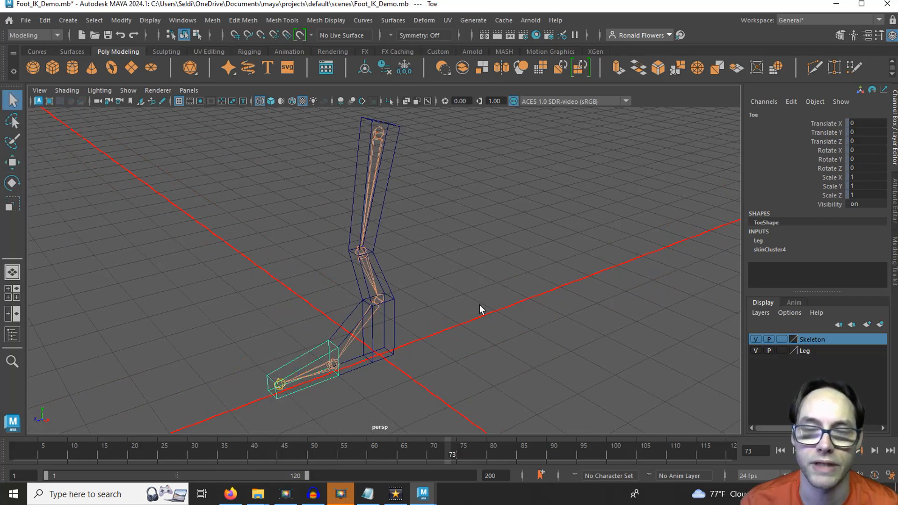
pyautogui.click(430, 342)
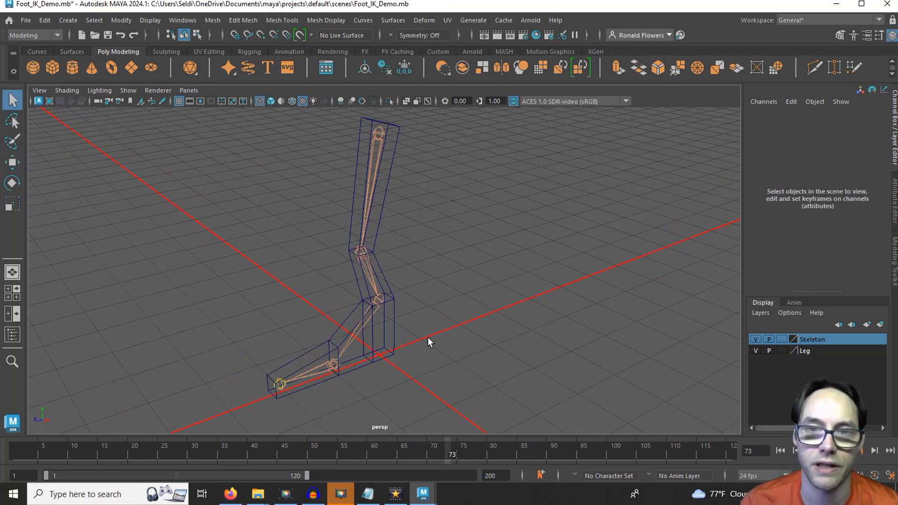
# - Select the L_Knee and L_Hip joints in turn to examine the joint hierarchy and their transform manipulators
pyautogui.click(366, 265)
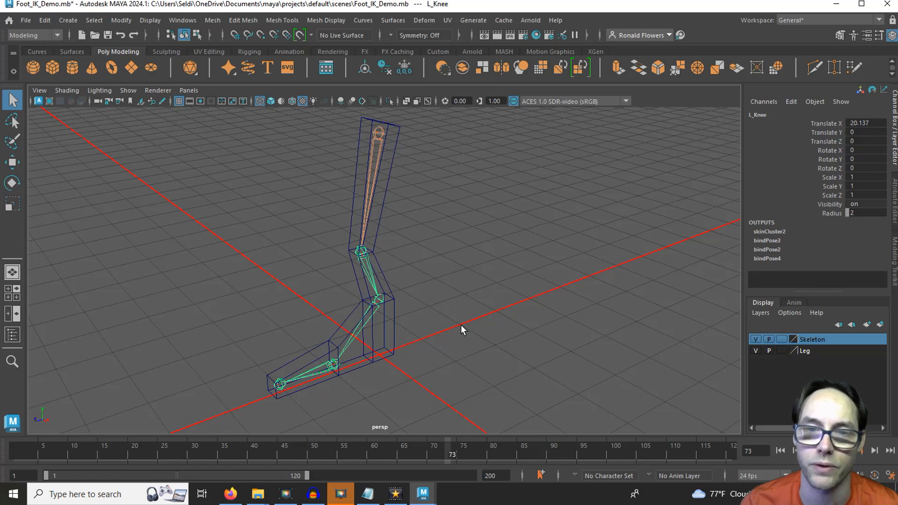
pyautogui.press('e')
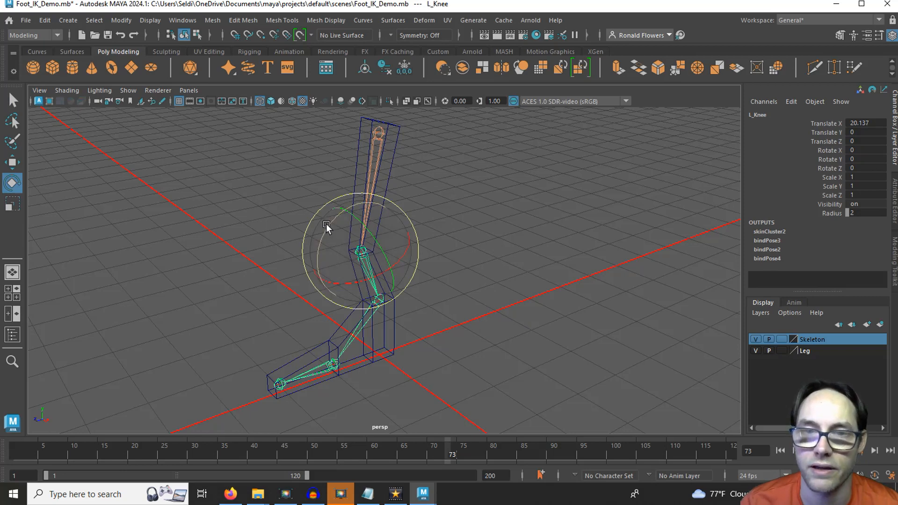
pyautogui.click(379, 132)
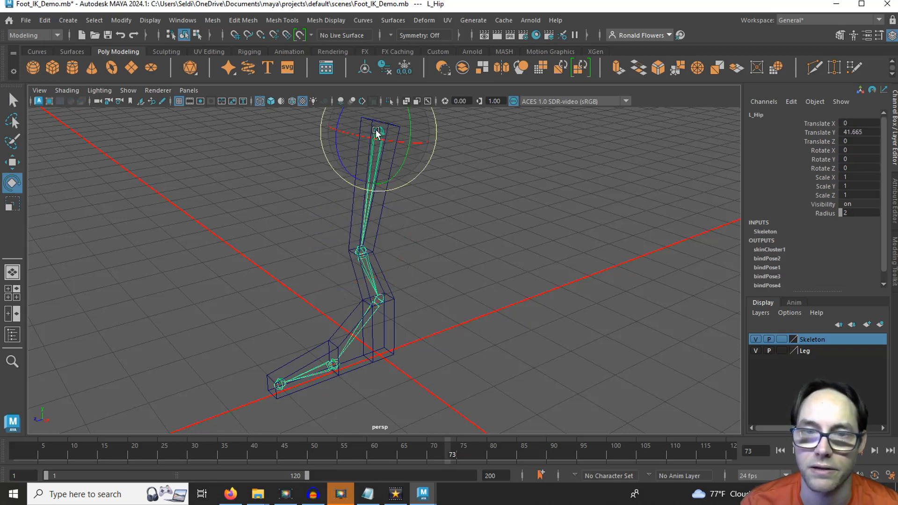
pyautogui.press('q')
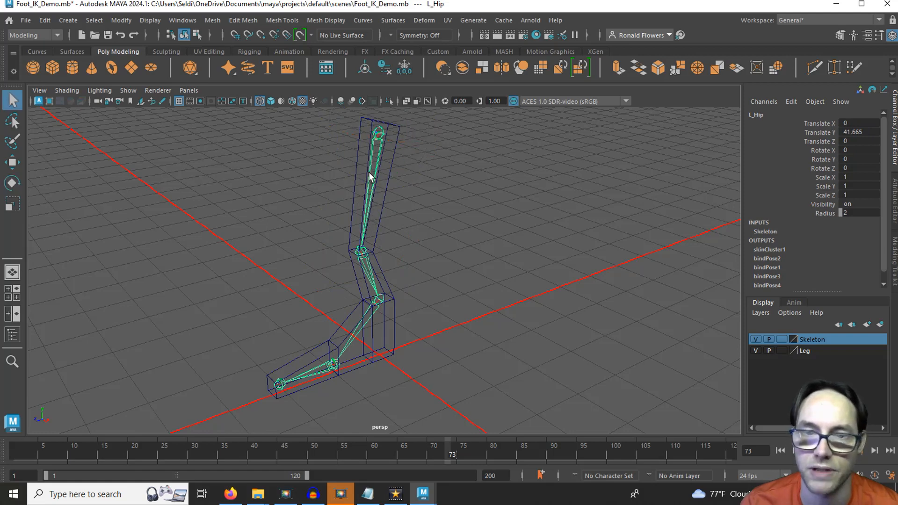
pyautogui.click(360, 253)
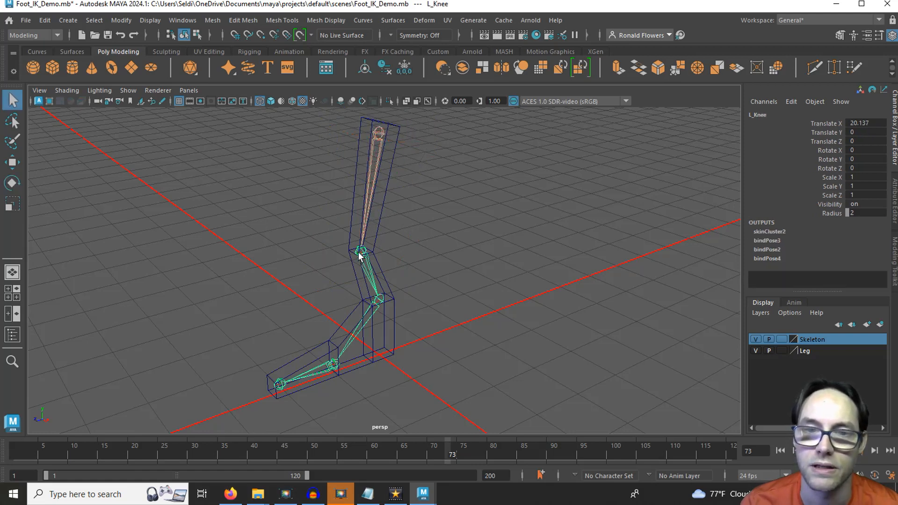
pyautogui.press('w')
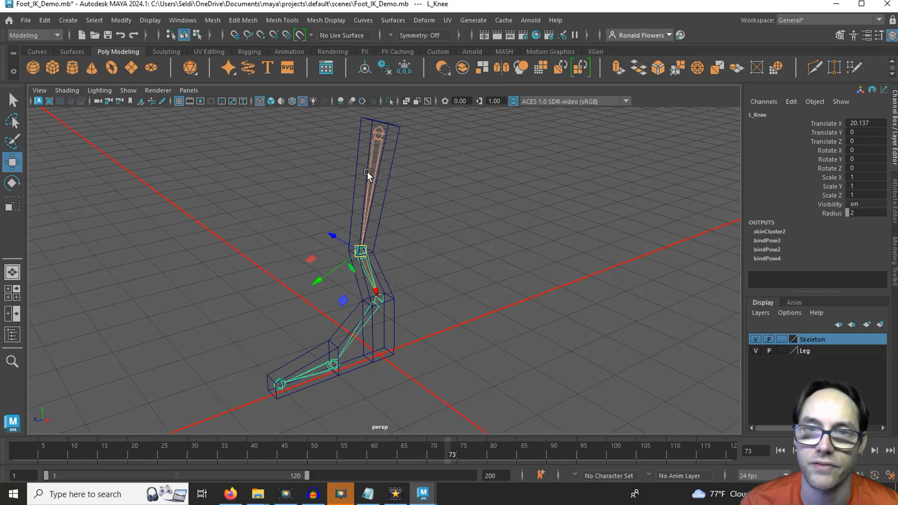
# - Rotate the L_Hip joint to about -49 degrees around Z as a forward-kinematics test, undo it, and check the L_Knee joint's rotation manipulator
pyautogui.click(377, 137)
pyautogui.press('e')
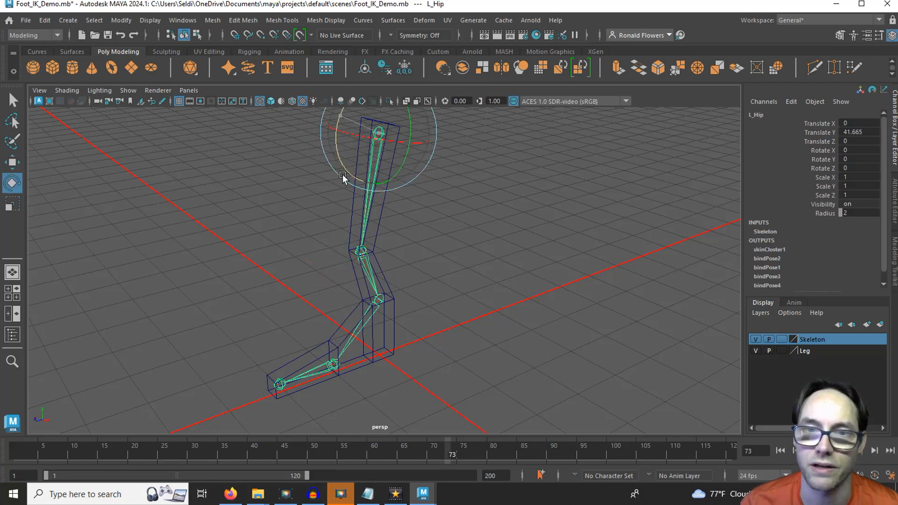
pyautogui.moveTo(342, 123); pyautogui.dragTo(331, 154)
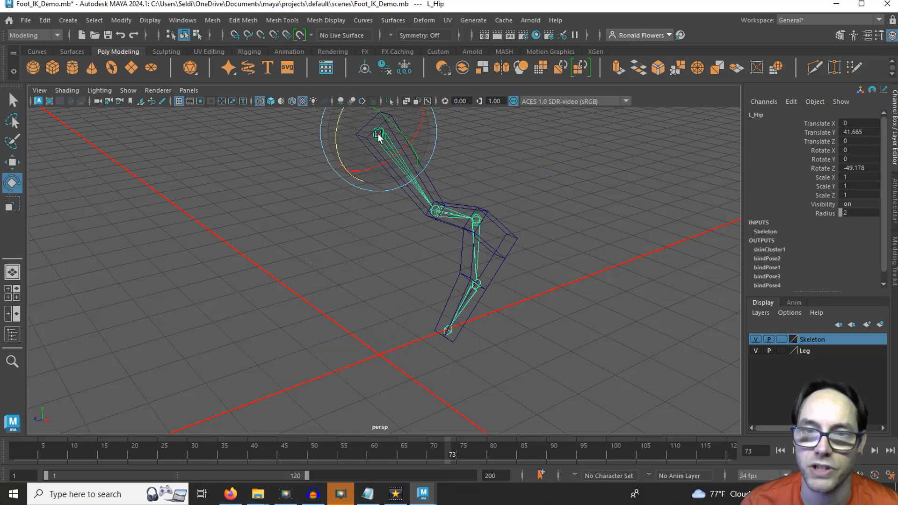
pyautogui.hotkey('ctrl', 'z')
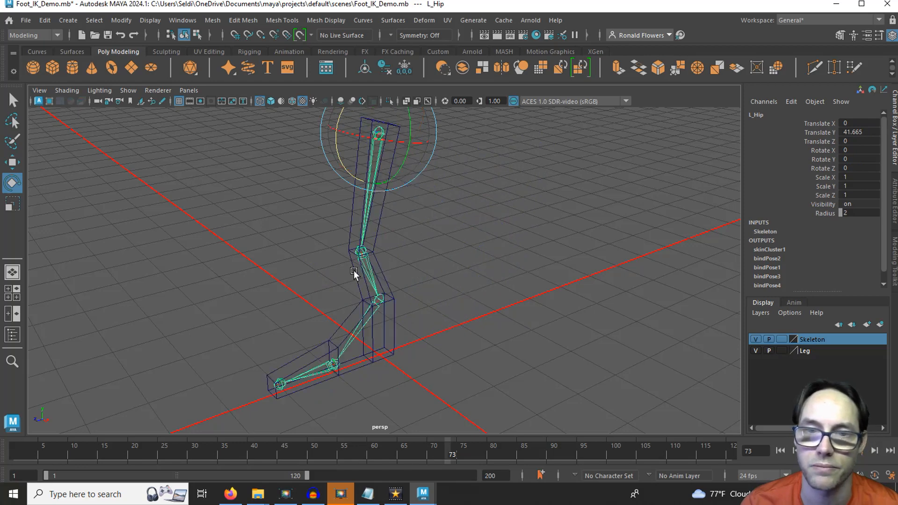
pyautogui.click(360, 255)
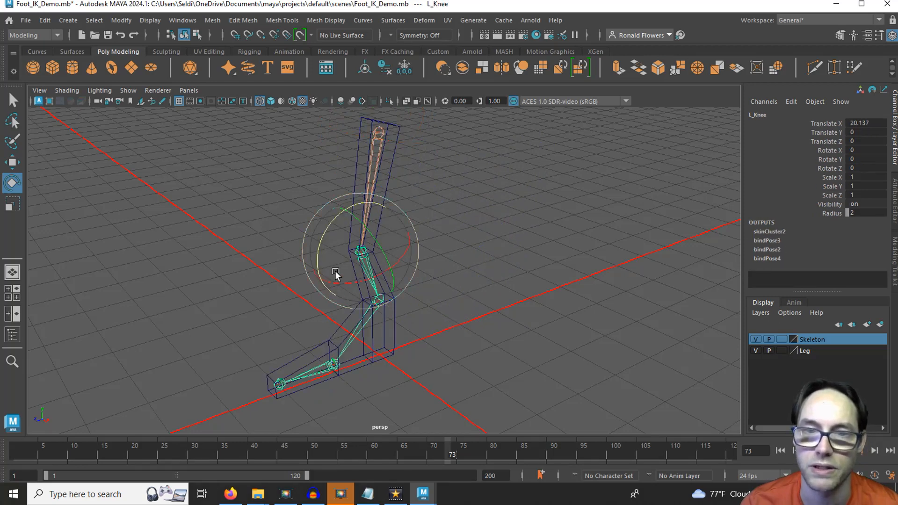
pyautogui.click(461, 282)
# - Try moving the IK handle at the ankle to test how the leg bends
pyautogui.press('q')
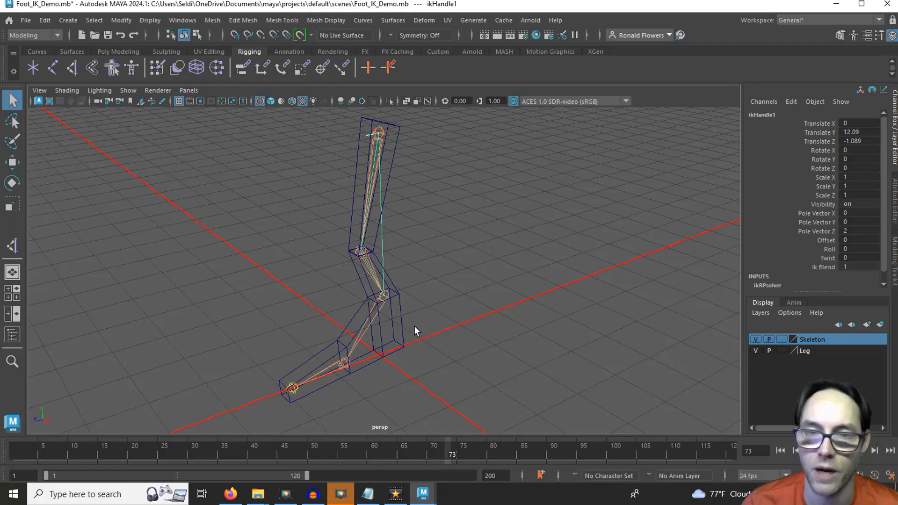
pyautogui.press('w')
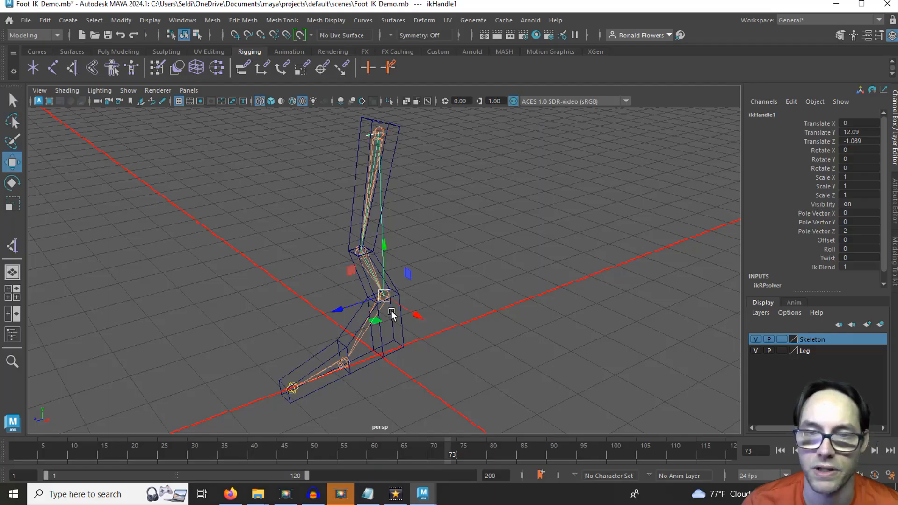
pyautogui.moveTo(381, 302); pyautogui.dragTo(201, 316)
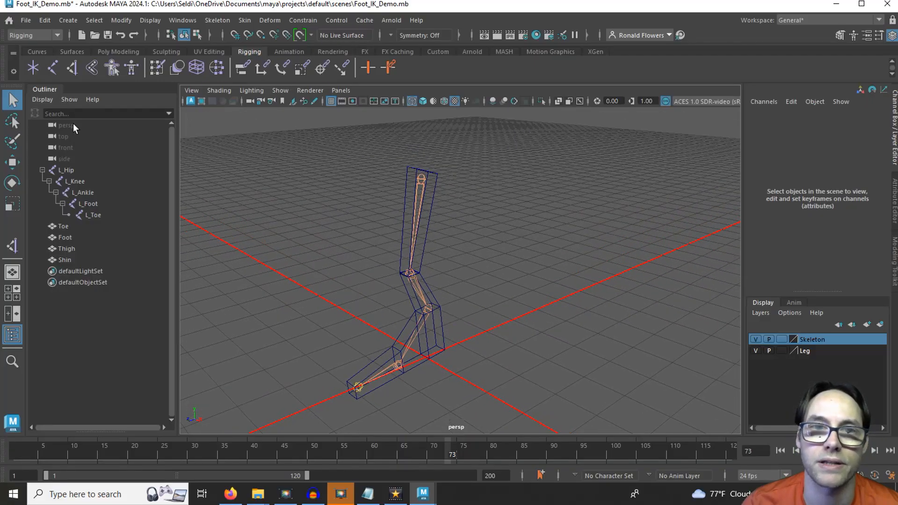
# - Start the IK Handle tool, show its settings and choose Rotate-Plane Solver as the current solver
pyautogui.click(76, 67)
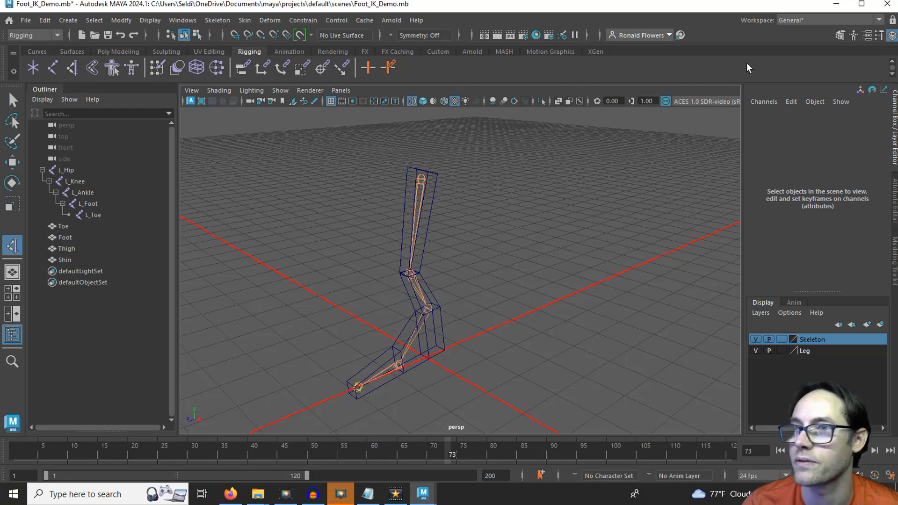
pyautogui.click(880, 35)
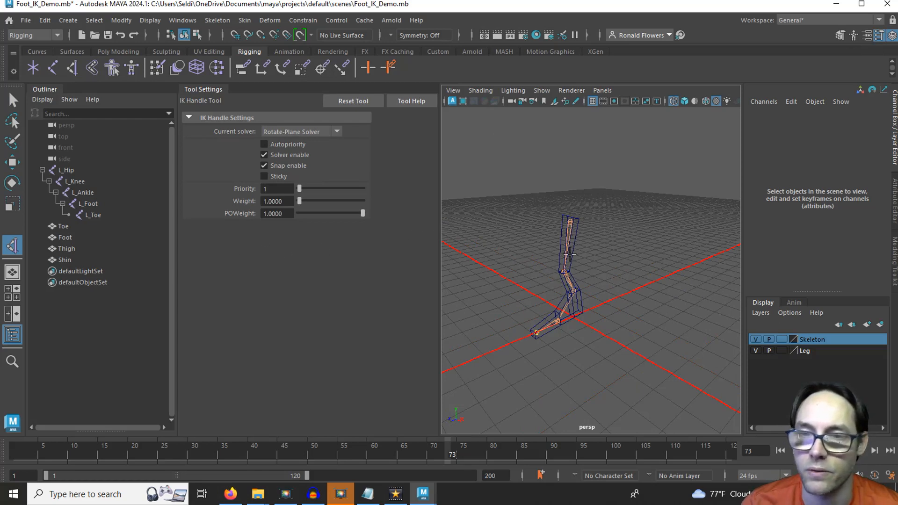
pyautogui.click(338, 131)
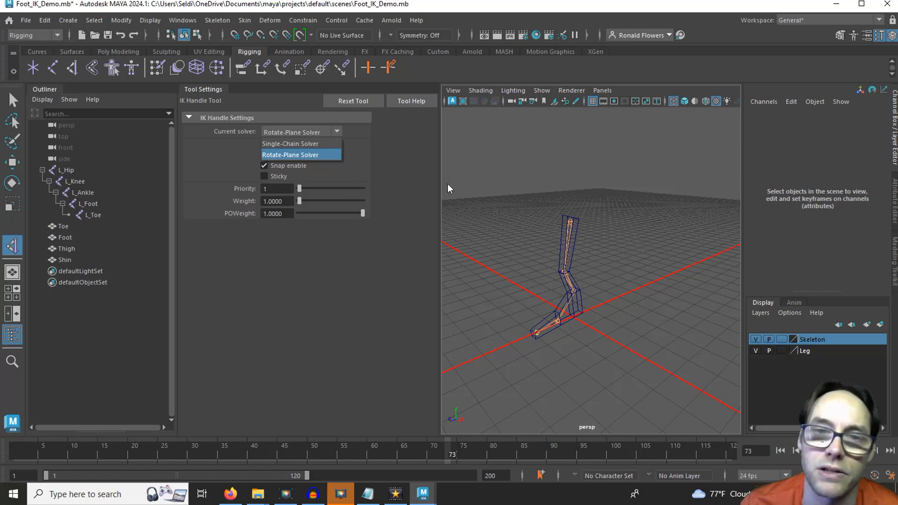
pyautogui.click(299, 155)
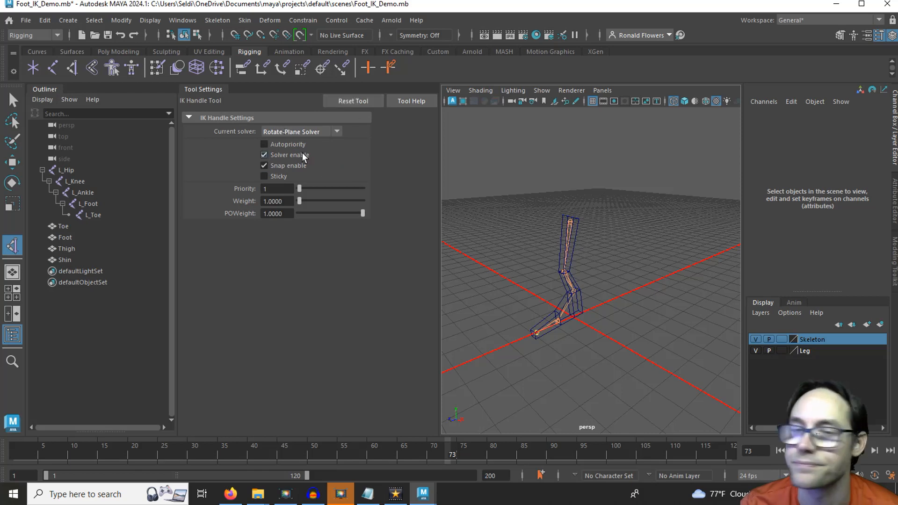
# - Enable X-Ray Joints in shaded display to show the skeleton through the leg, and return the viewport to wireframe
pyautogui.scroll(5, 617, 281)
pyautogui.scroll(-2, 625, 241)
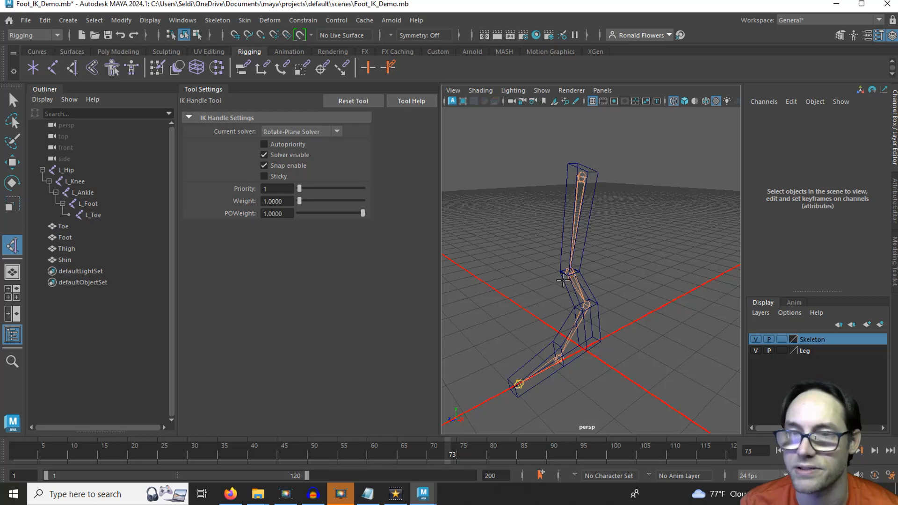
pyautogui.press('5')
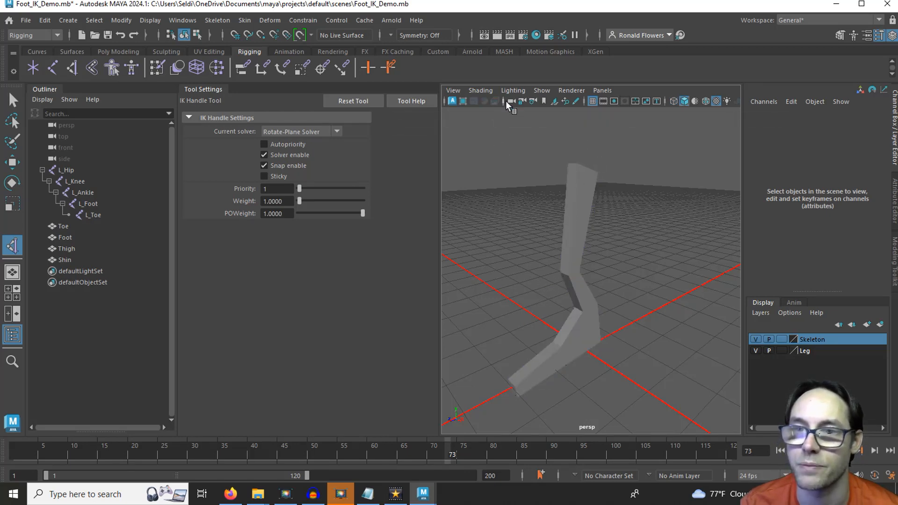
pyautogui.click(482, 89)
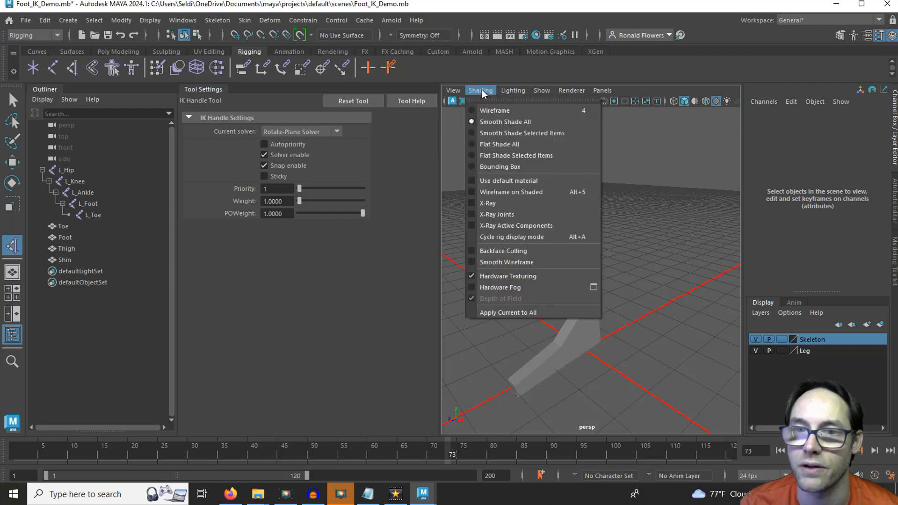
pyautogui.click(499, 215)
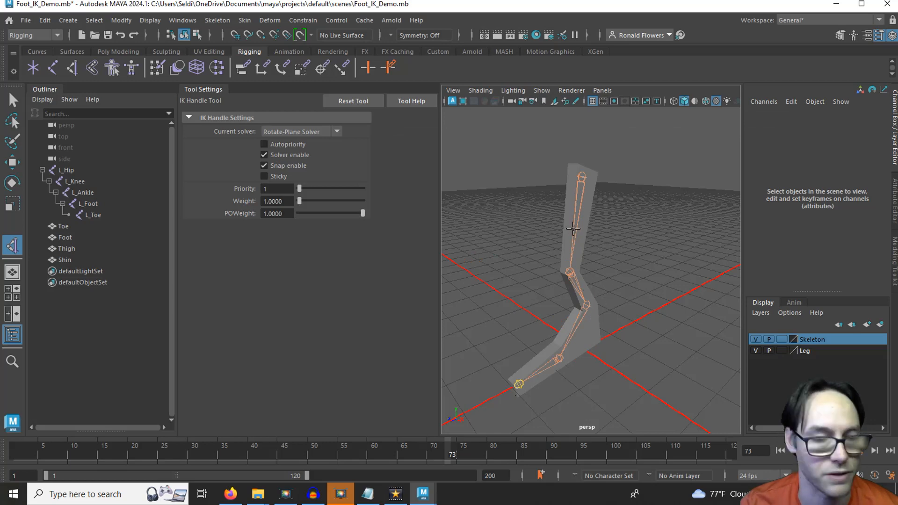
pyautogui.press('4')
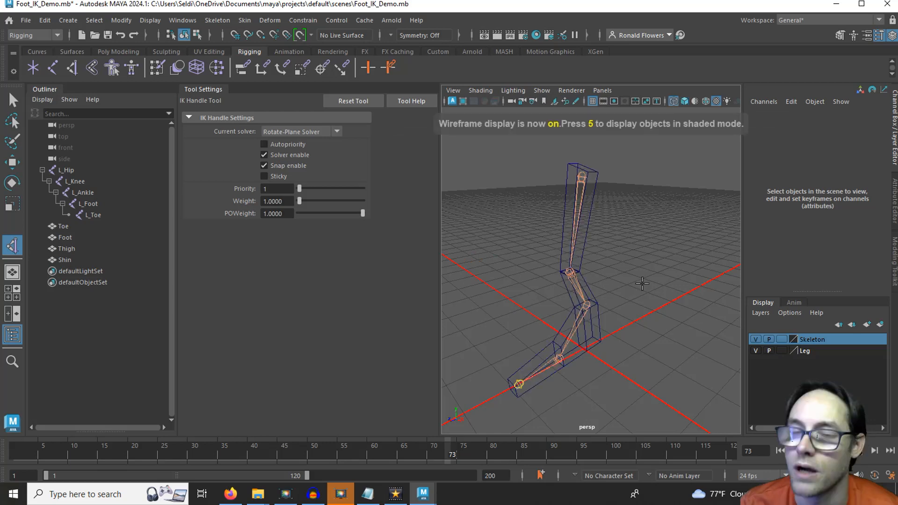
# - Create a rotate-plane IK handle from the L_Hip joint to the L_Ankle joint and activate the Move tool on it
pyautogui.click(580, 175)
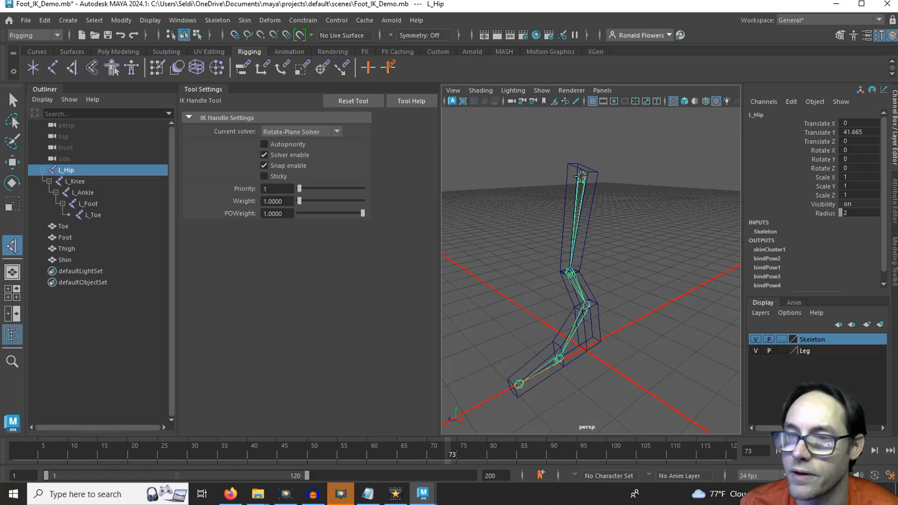
pyautogui.click(588, 308)
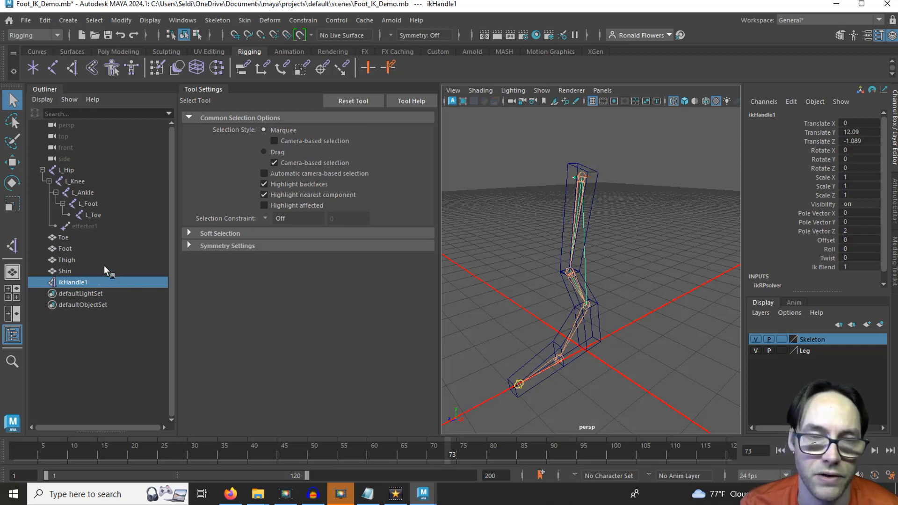
pyautogui.click(69, 282)
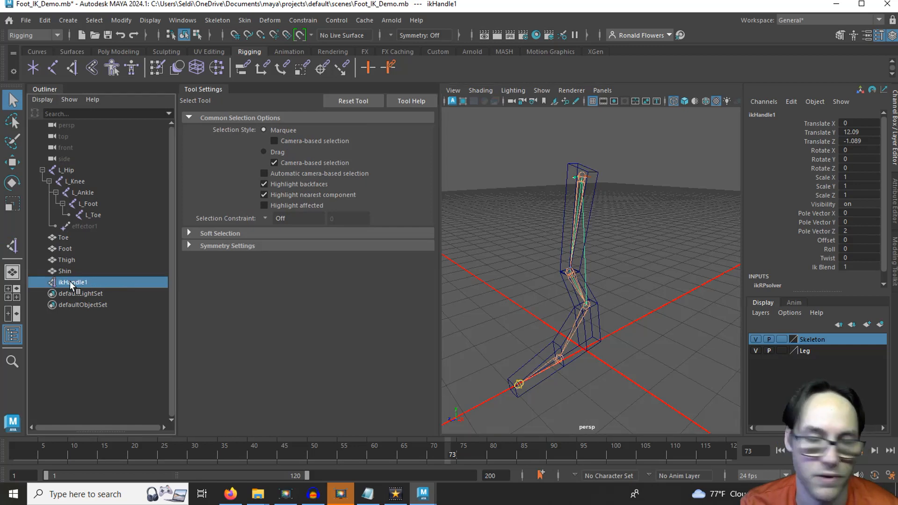
pyautogui.press('w')
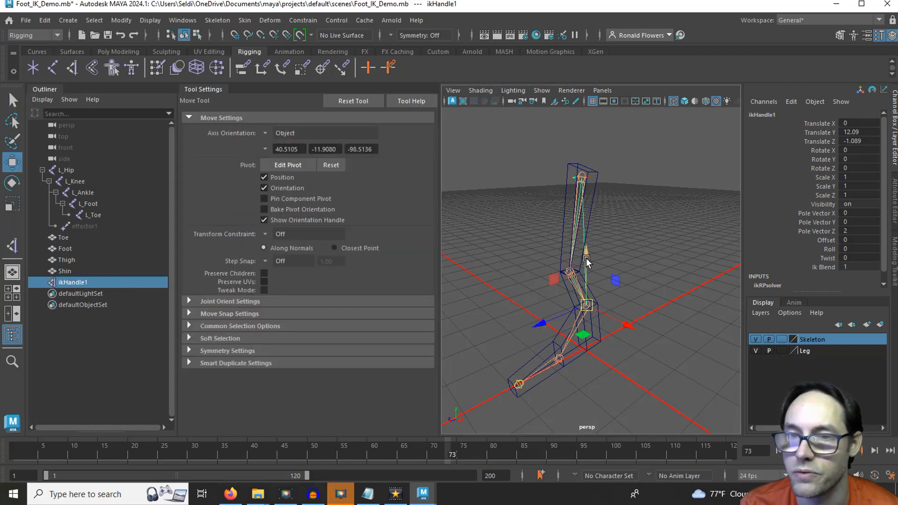
# - Rename the hip-to-ankle IK handle as L_Ankle_IK
pyautogui.moveTo(583, 251)
pyautogui.mouseDown()
pyautogui.moveTo(582, 187)
pyautogui.moveTo(582, 262)
pyautogui.moveTo(569, 197)
pyautogui.moveTo(568, 253)
pyautogui.moveTo(569, 197)
pyautogui.moveTo(568, 245)
pyautogui.mouseUp()
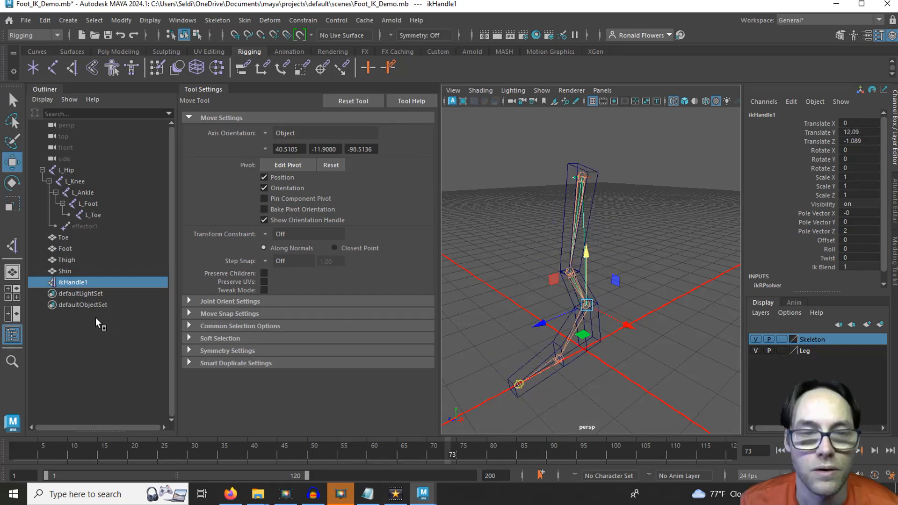
pyautogui.click(770, 116)
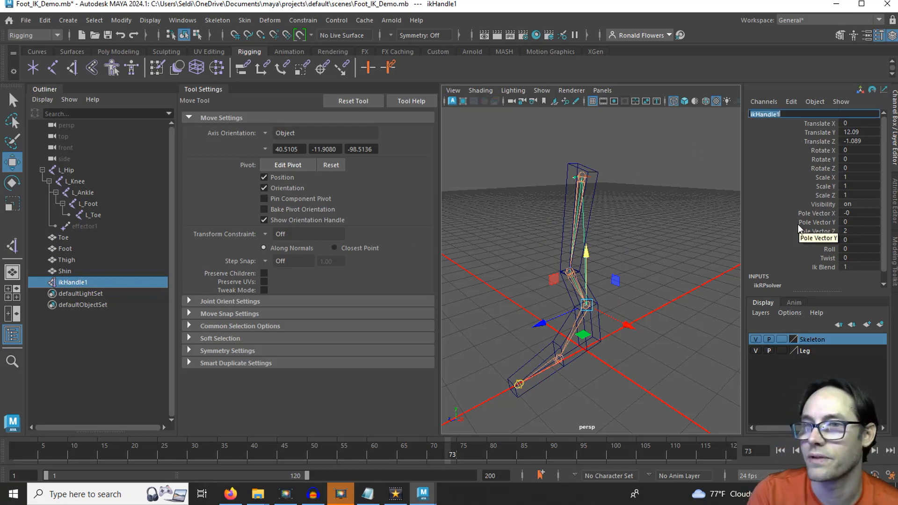
pyautogui.write('L_Ankle')
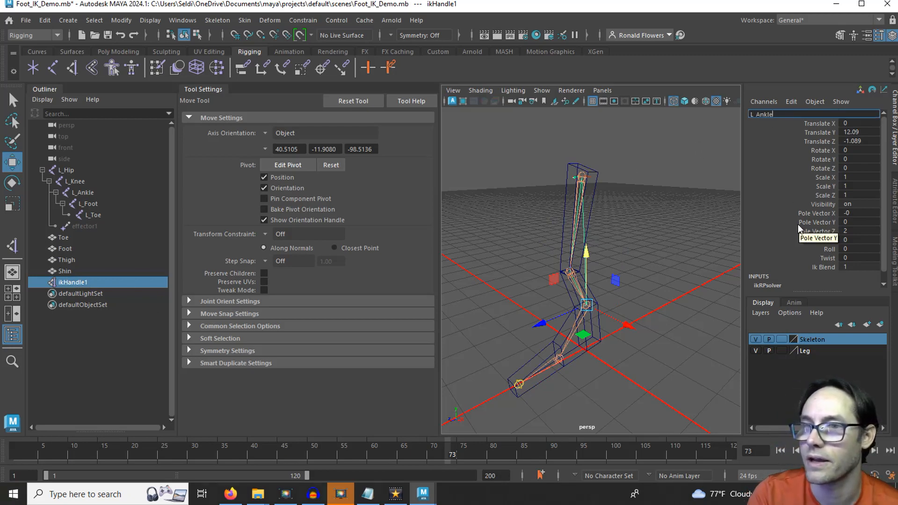
pyautogui.write('_IK')
pyautogui.press('Return')
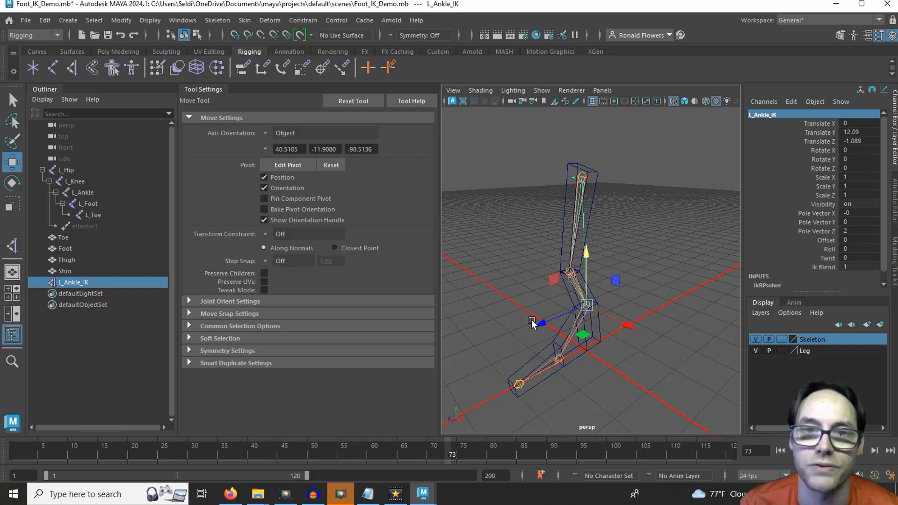
# - Create an IK handle from the L_Ankle joint to the L_Foot joint using the Single-Chain Solver
pyautogui.click(13, 247)
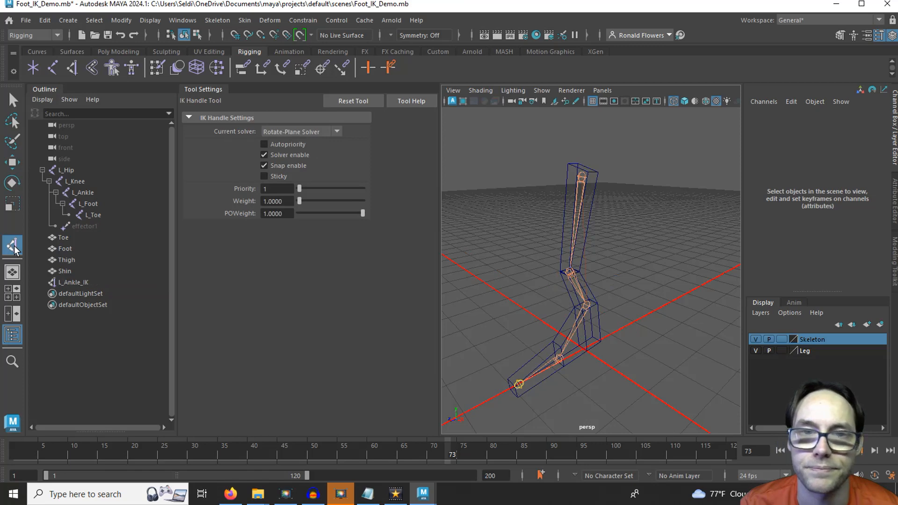
pyautogui.click(327, 132)
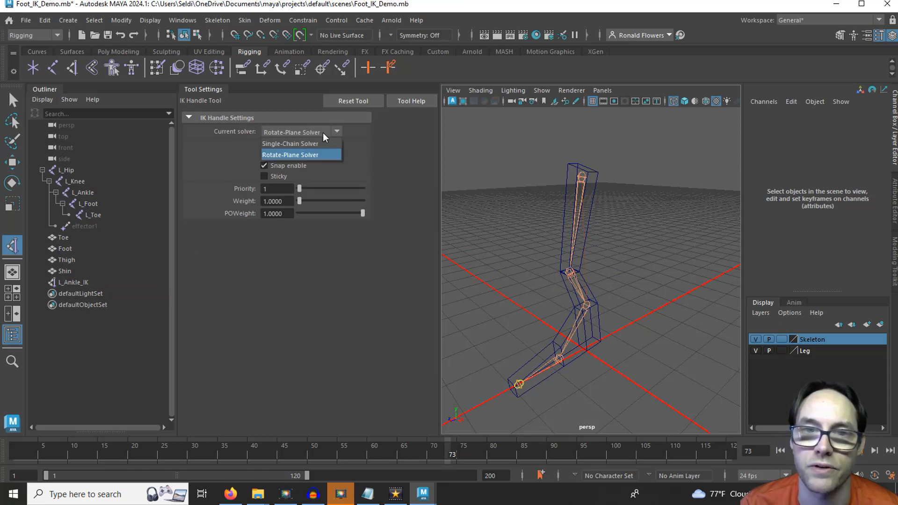
pyautogui.click(317, 145)
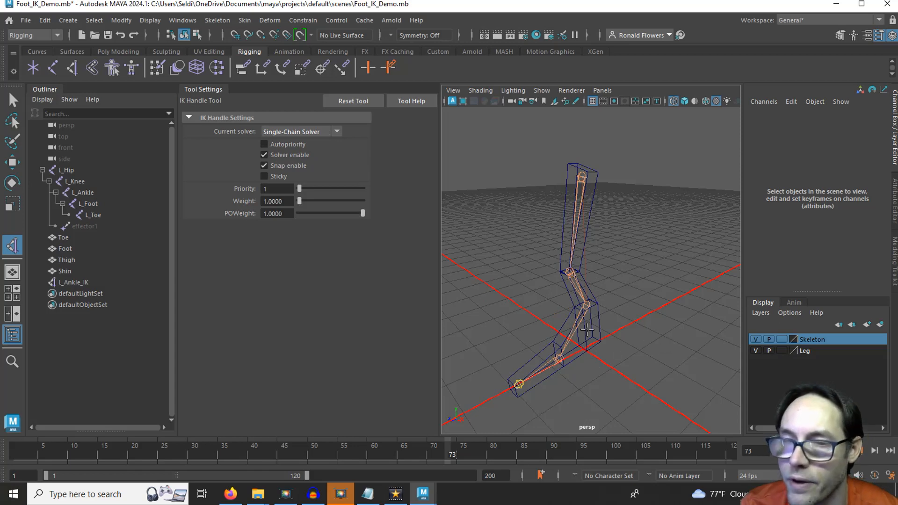
pyautogui.click(586, 305)
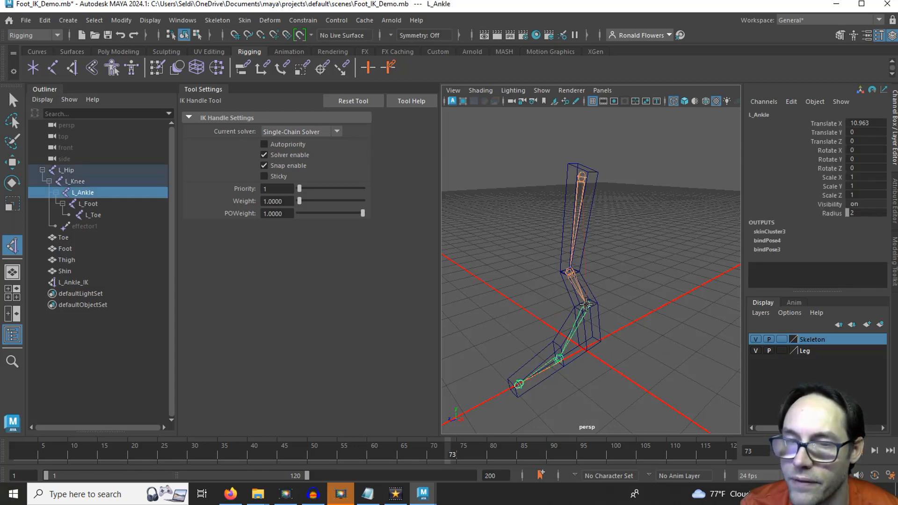
pyautogui.click(558, 359)
# - Rename the ankle-to-foot IK handle as L_Foot_IK
pyautogui.click(766, 113)
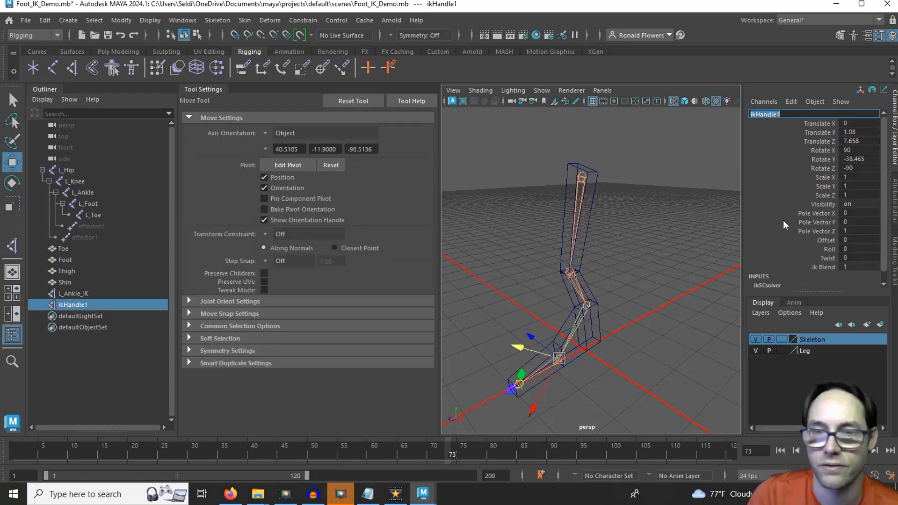
pyautogui.write('L')
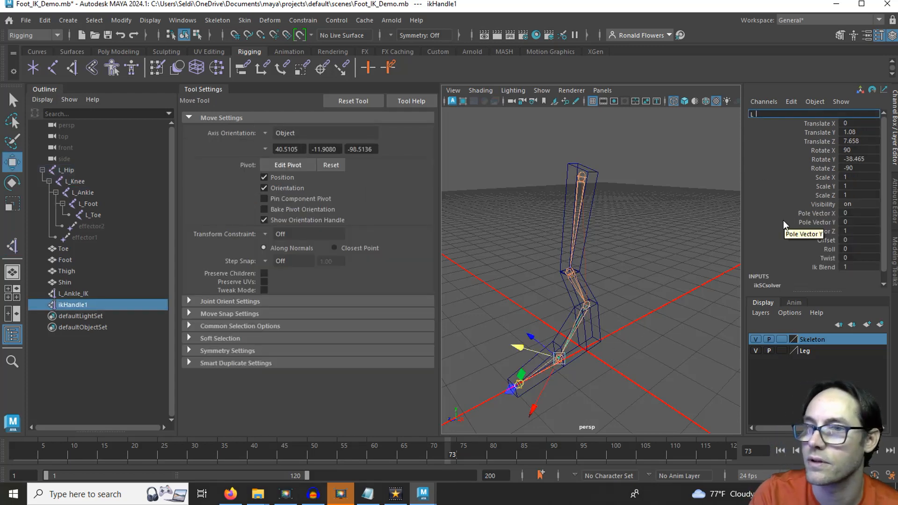
pyautogui.write('_Foot_IK')
pyautogui.press('Return')
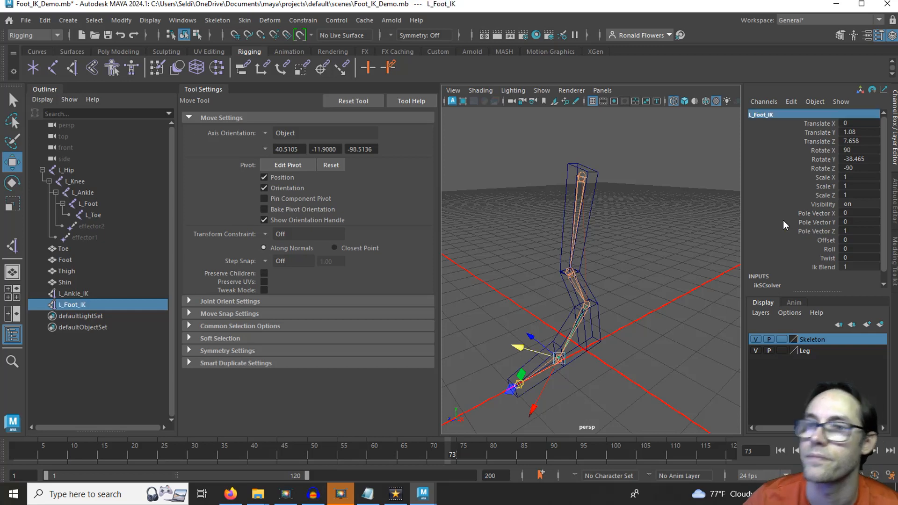
# - Create a single-chain IK handle from the L_Foot joint to the L_Toe joint and rename it as L_Toe_IK
pyautogui.click(12, 246)
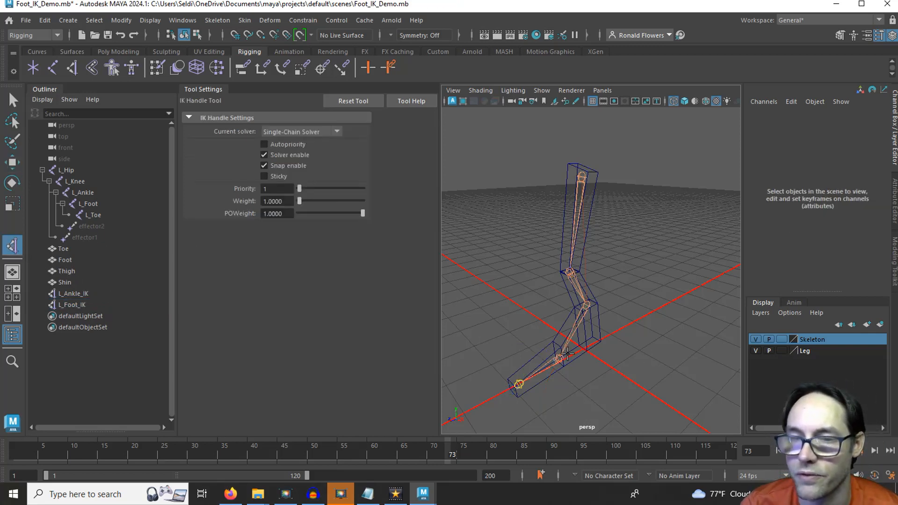
pyautogui.click(558, 359)
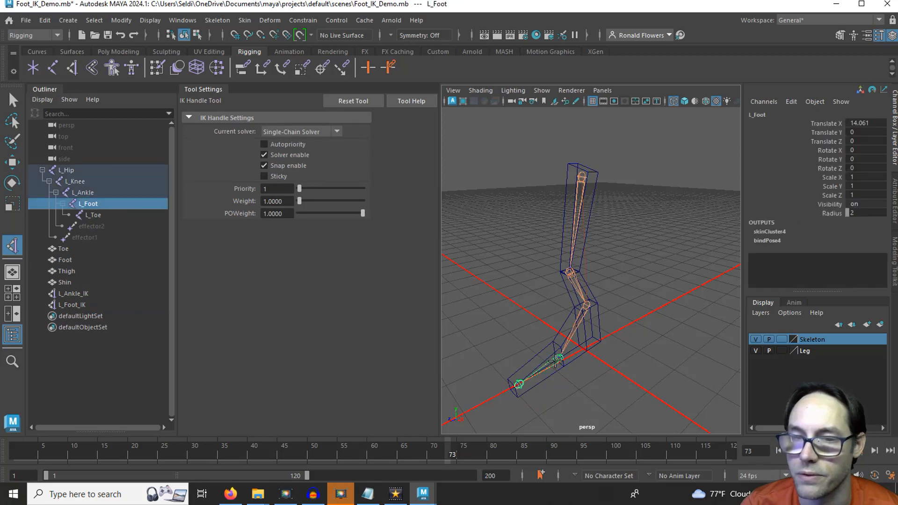
pyautogui.click(517, 385)
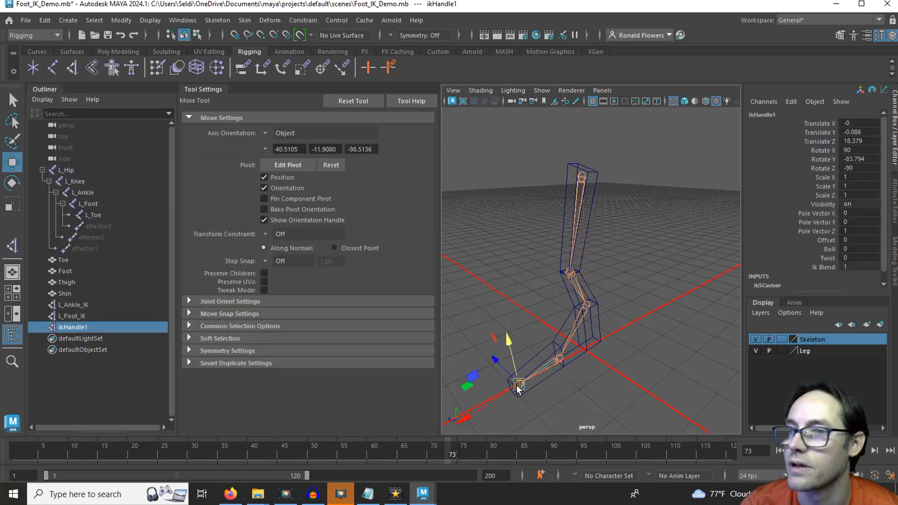
pyautogui.doubleClick(764, 115)
pyautogui.write('Toe')
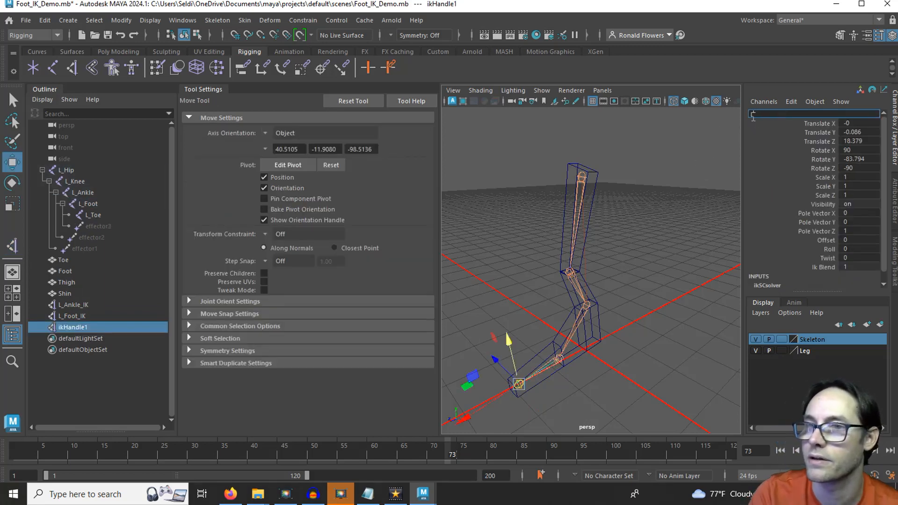
pyautogui.write('_IK')
pyautogui.press('Return')
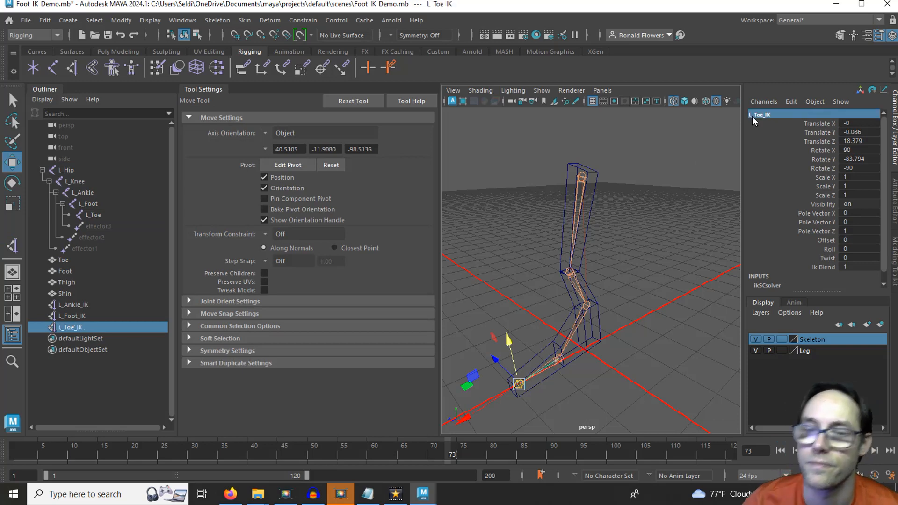
# - Try moving the L_Foot joint to test how the foot responds, undo the move and clear the selection
pyautogui.moveTo(519, 385); pyautogui.dragTo(506, 290)
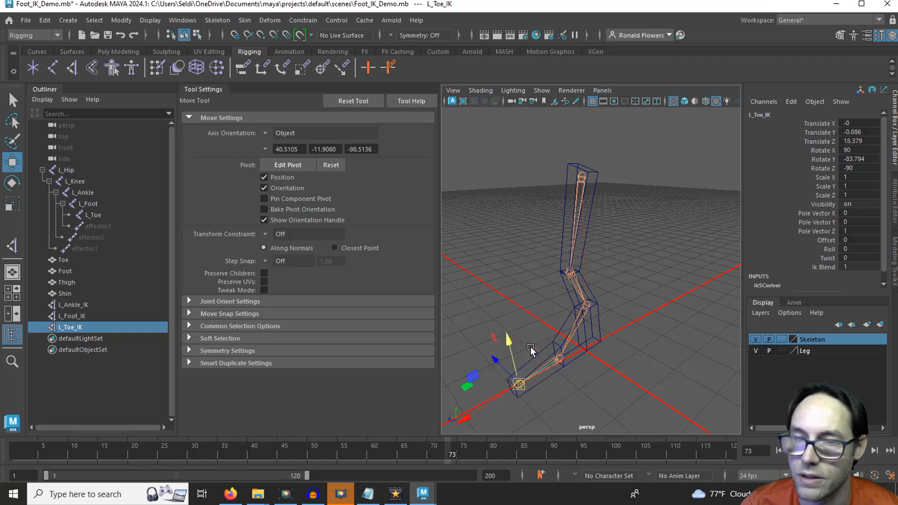
pyautogui.click(559, 358)
pyautogui.moveTo(553, 319)
pyautogui.mouseDown()
pyautogui.moveTo(533, 288)
pyautogui.moveTo(541, 320)
pyautogui.mouseUp()
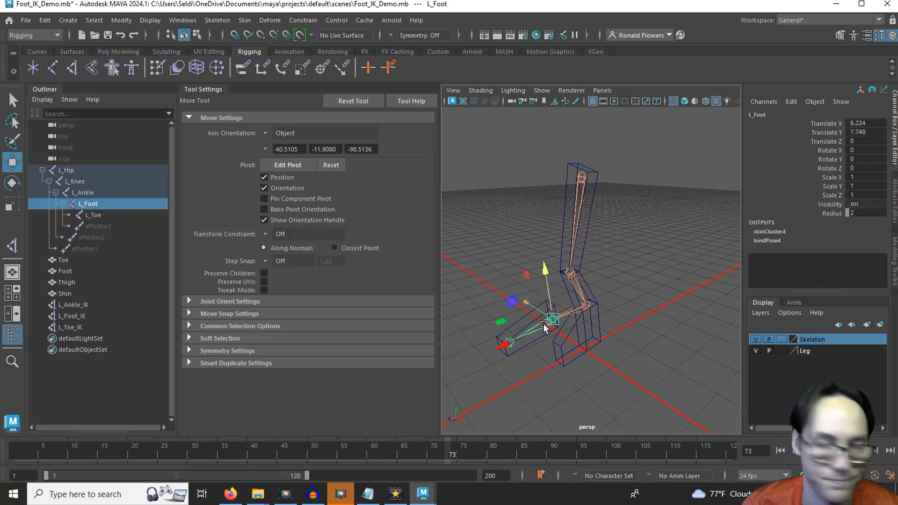
pyautogui.hotkey('ctrl', 'z')
pyautogui.click(657, 284)
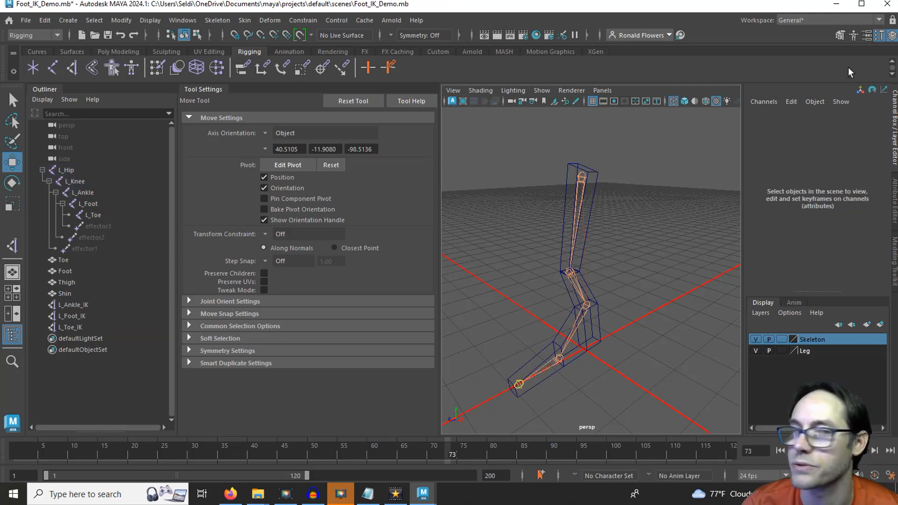
# - Hide the Tool Settings to enlarge the viewport, and briefly select the L_Ankle_IK handle to inspect it
pyautogui.click(879, 38)
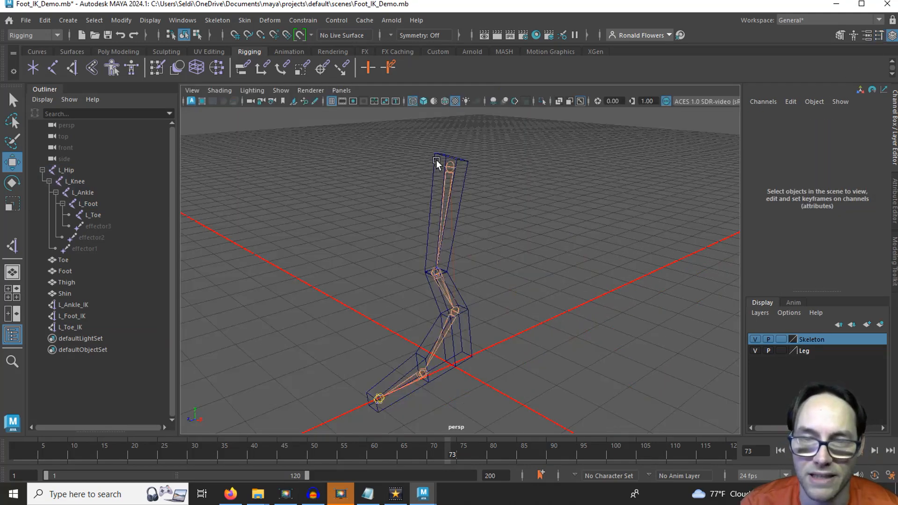
pyautogui.click(455, 310)
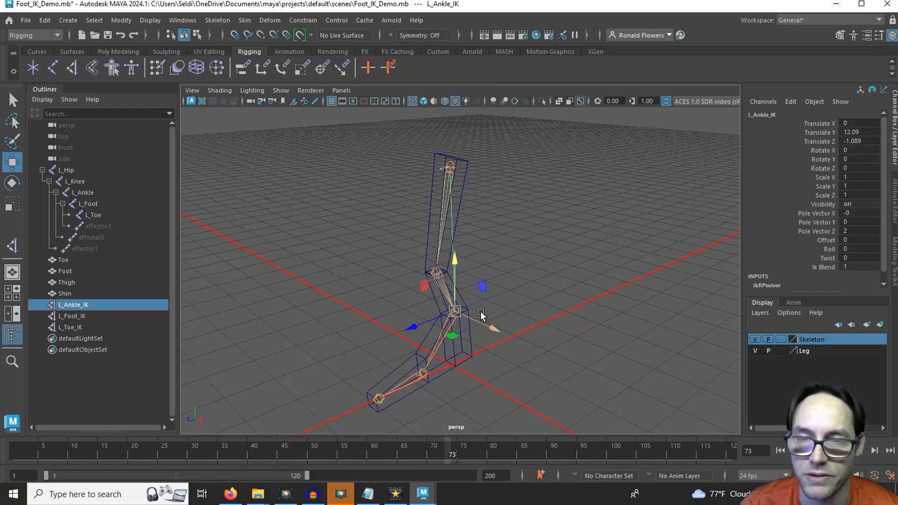
pyautogui.click(514, 325)
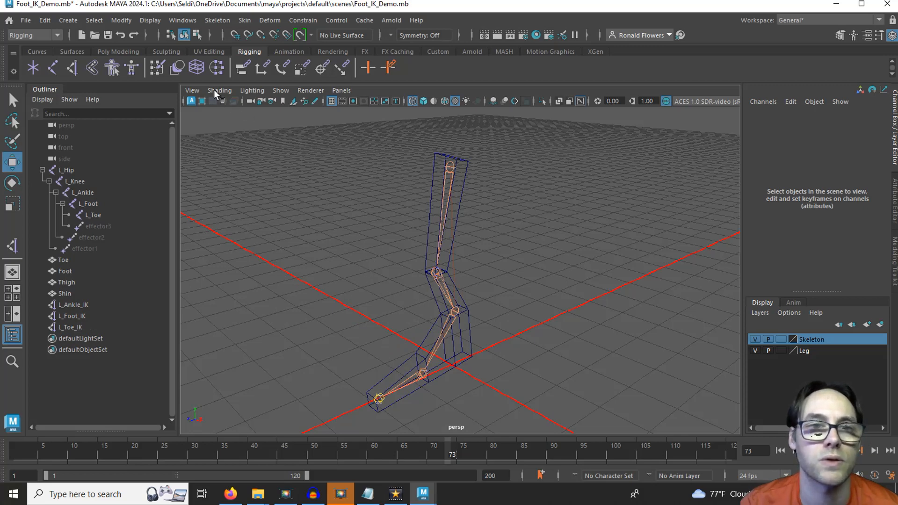
# - Create a NURBS square, move it to about 13.16 in X beside the foot and scale it uniformly to about 12.74
pyautogui.click(40, 50)
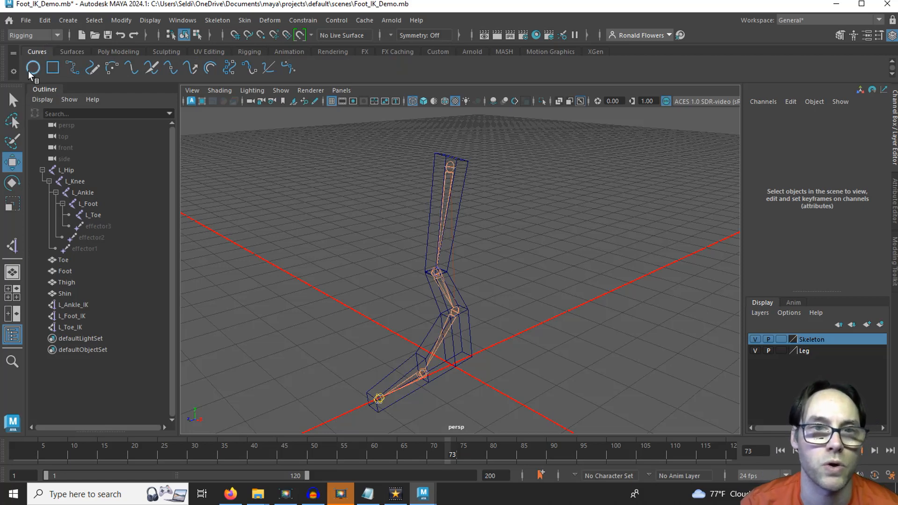
pyautogui.click(55, 68)
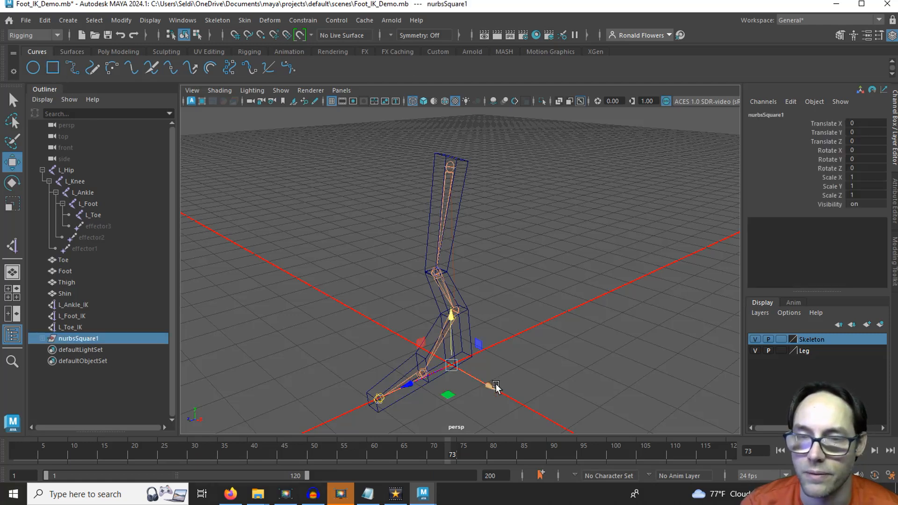
pyautogui.moveTo(495, 383); pyautogui.dragTo(544, 410)
pyautogui.press('r')
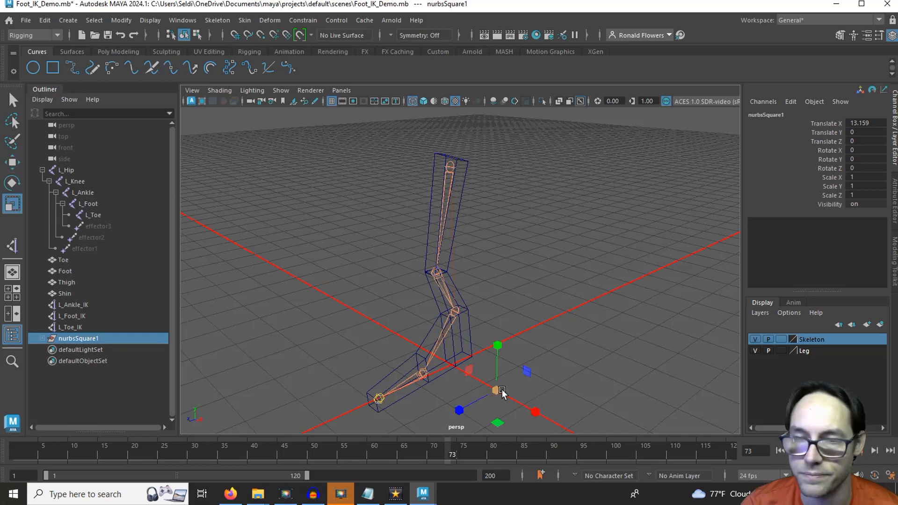
pyautogui.moveTo(502, 391); pyautogui.dragTo(507, 396)
pyautogui.press('q')
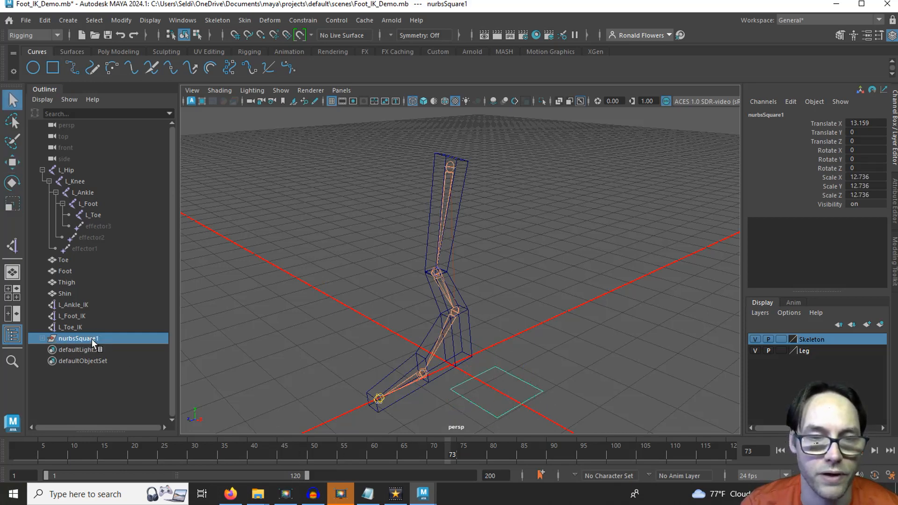
# - Expand the NURBS square's hierarchy and select each of its four edge curves to examine how it is built
pyautogui.click(42, 339)
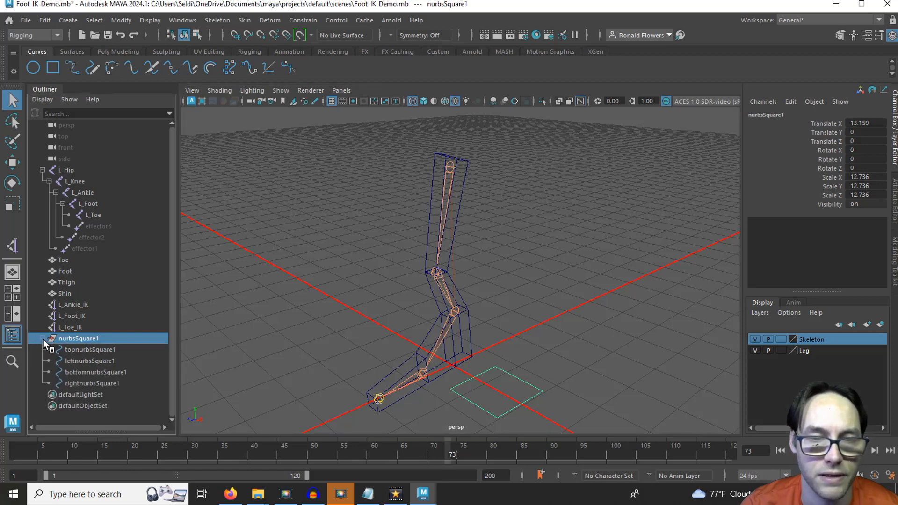
pyautogui.click(82, 350)
pyautogui.click(86, 361)
pyautogui.click(86, 372)
pyautogui.click(86, 382)
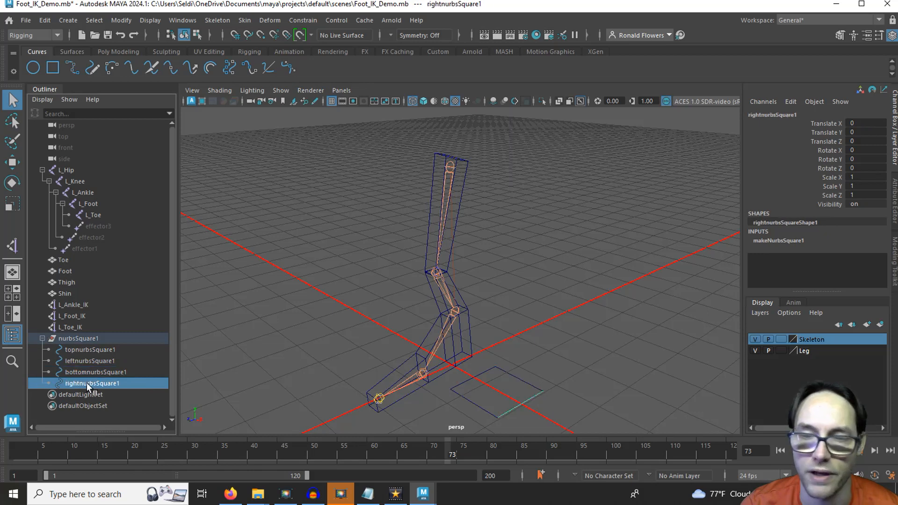
pyautogui.click(570, 377)
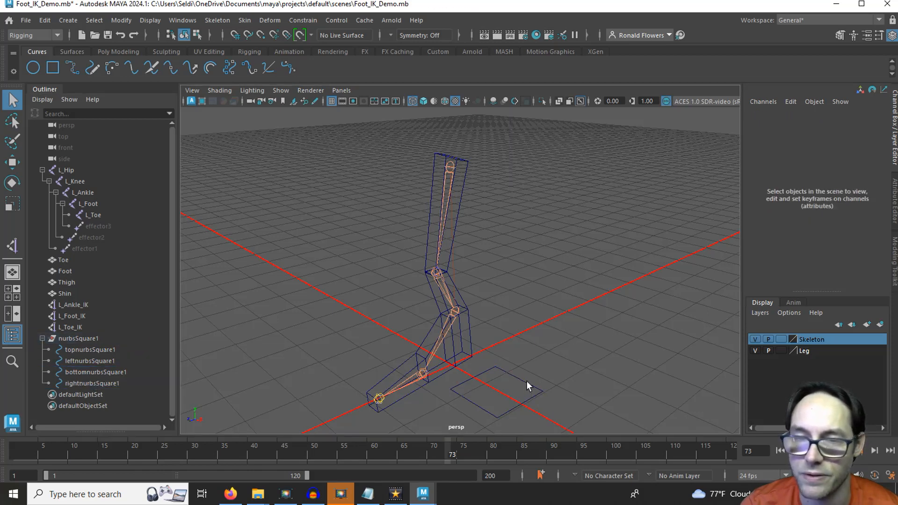
# - Go from one edge curve up to its parent group and delete the whole NURBS square
pyautogui.click(538, 389)
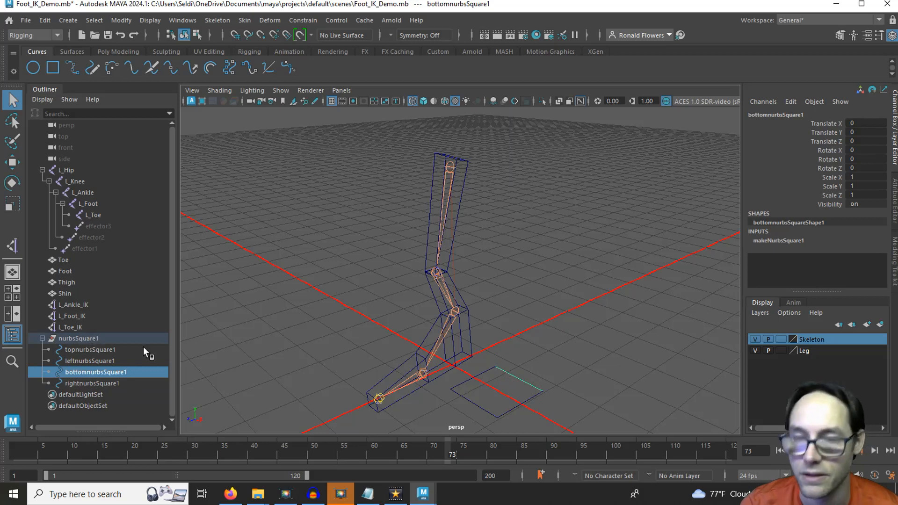
pyautogui.press('Up')
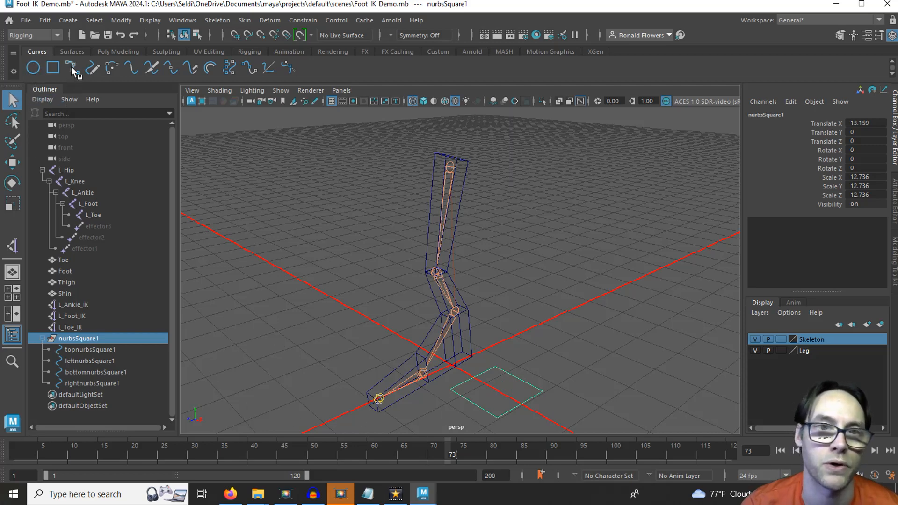
pyautogui.press('Delete')
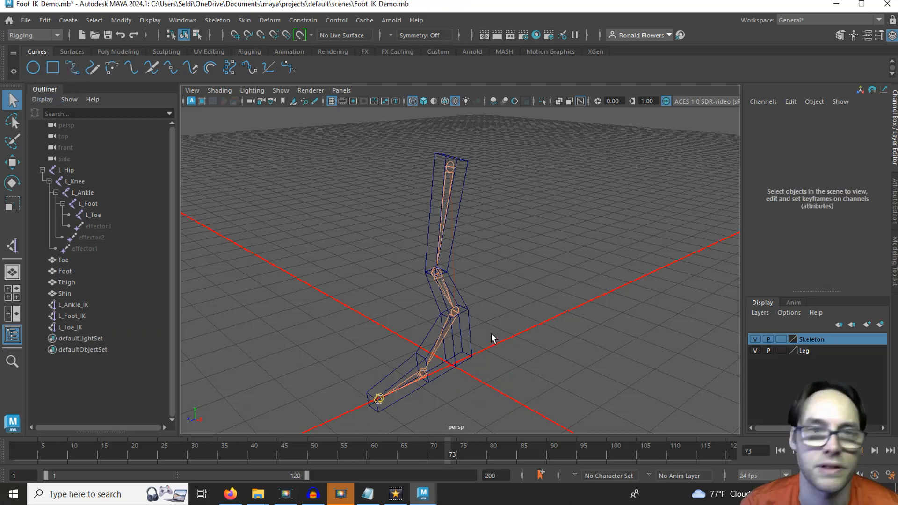
# - Create a NURBS circle at the origin and rotate it to -90 degrees about Z
pyautogui.click(36, 69)
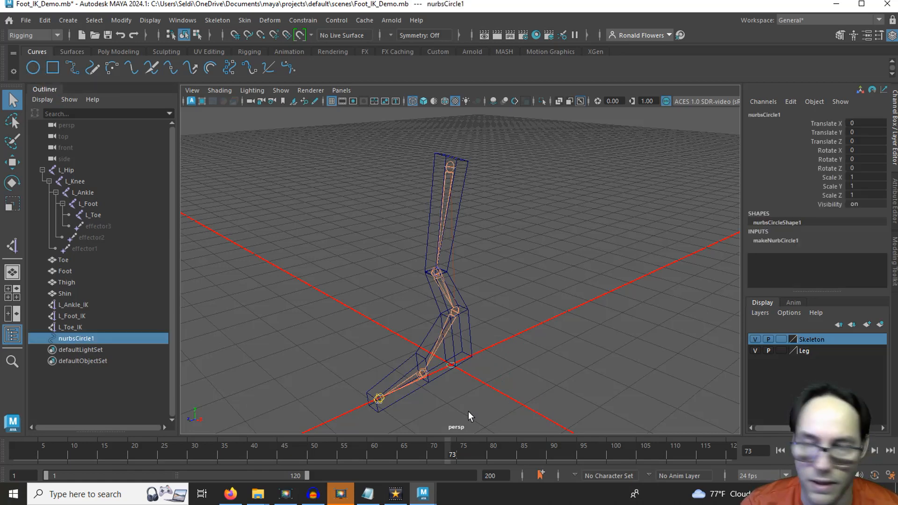
pyautogui.press('e')
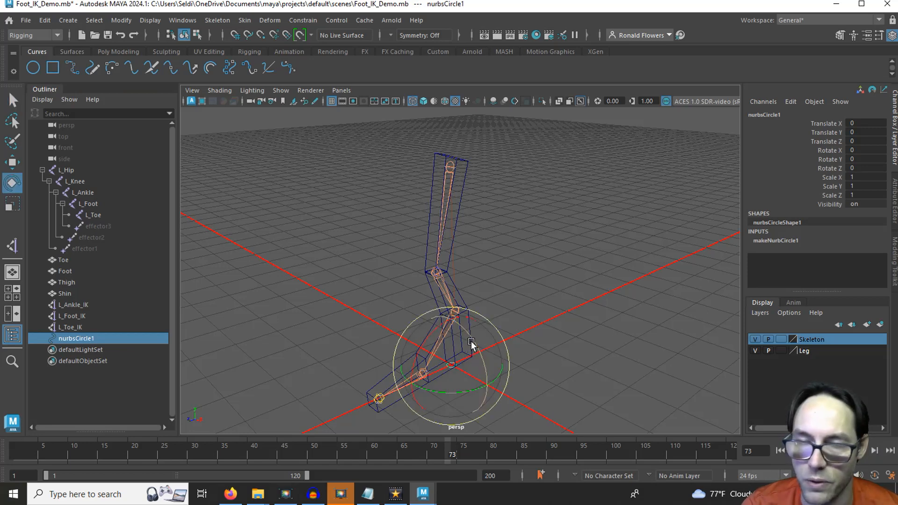
pyautogui.moveTo(470, 337); pyautogui.dragTo(487, 407)
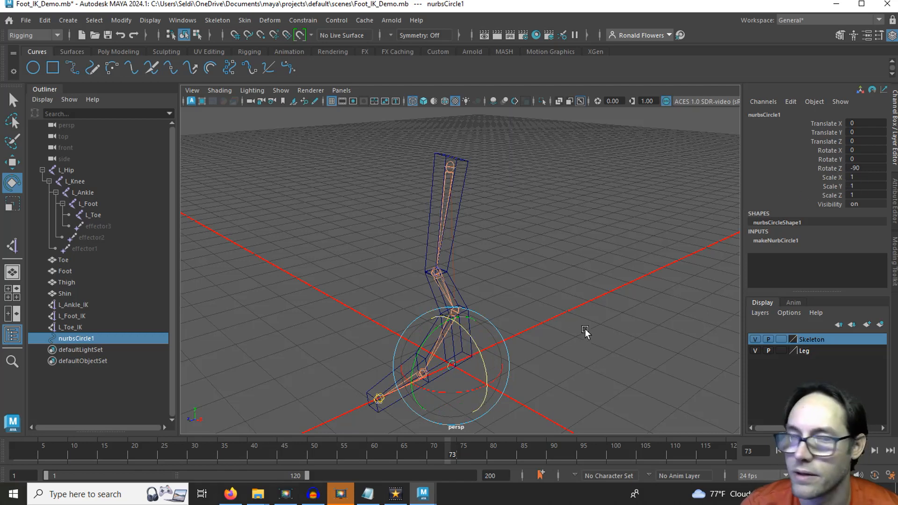
# - In the side view, scale the NURBS circle uniformly to about 3.26 and move it in front of the toe
pyautogui.click(567, 353)
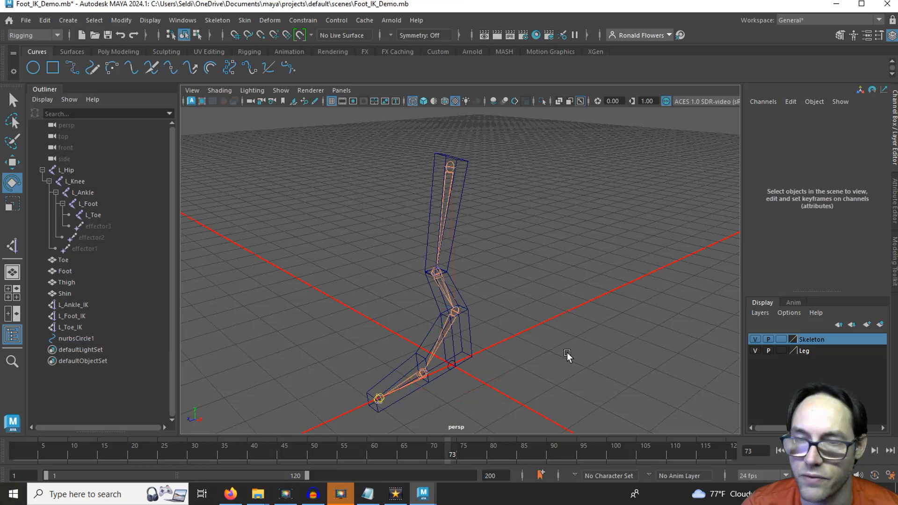
pyautogui.press('space')
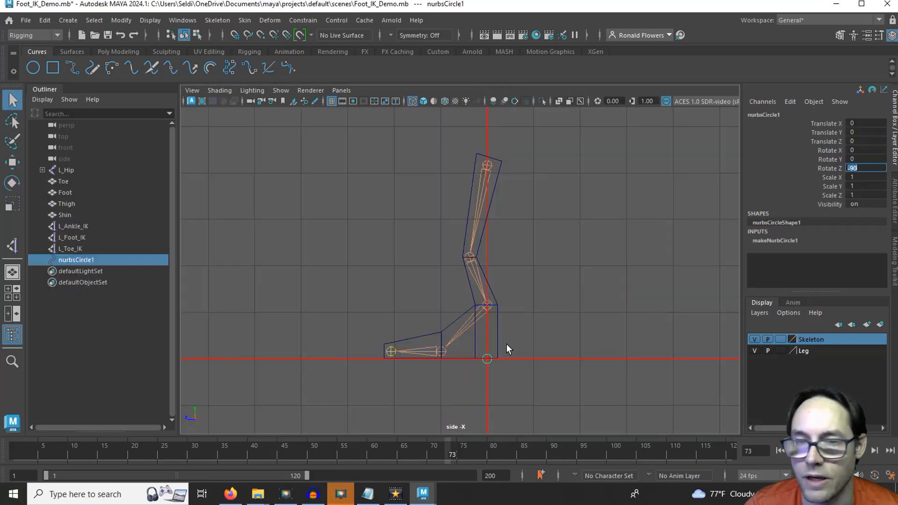
pyautogui.scroll(2, 506, 344)
pyautogui.keyDown('alt'); pyautogui.moveTo(513, 318); pyautogui.dragTo(526, 245, button='middle'); pyautogui.keyUp('alt')
pyautogui.scroll(3, 543, 315)
pyautogui.keyDown('alt'); pyautogui.moveTo(465, 350); pyautogui.dragTo(453, 355, button='middle'); pyautogui.keyUp('alt')
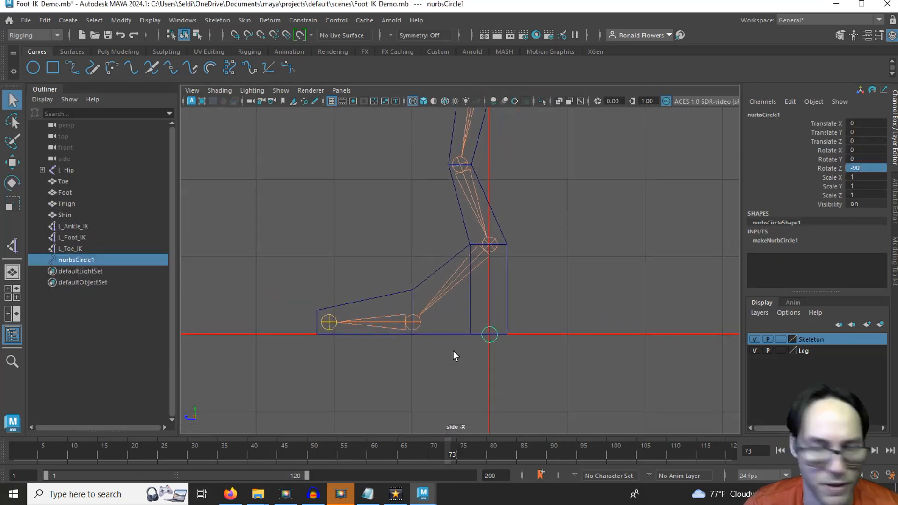
pyautogui.press('w')
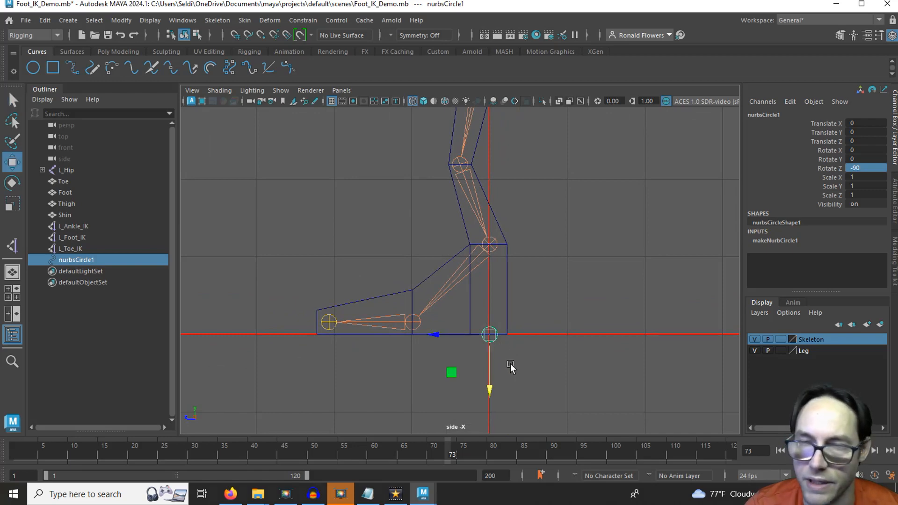
pyautogui.press('r')
pyautogui.moveTo(489, 334); pyautogui.dragTo(516, 318)
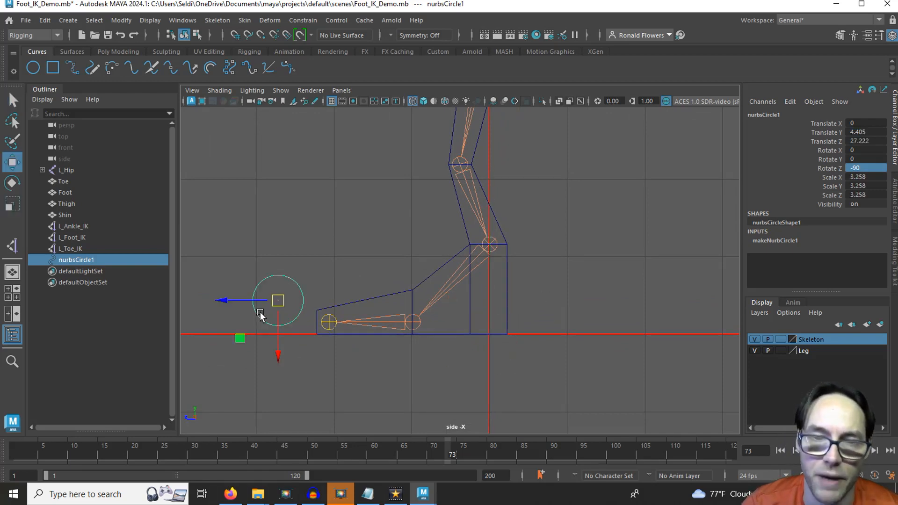
pyautogui.moveTo(278, 301); pyautogui.dragTo(265, 316)
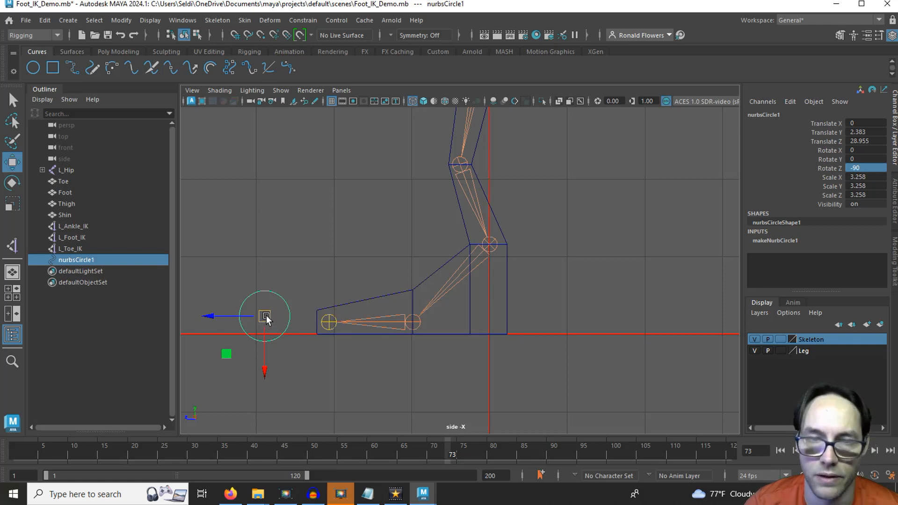
# - Snap the circle onto the toe joint and slide it forward to about 26.59 in Z
pyautogui.press('d')
pyautogui.press('v')
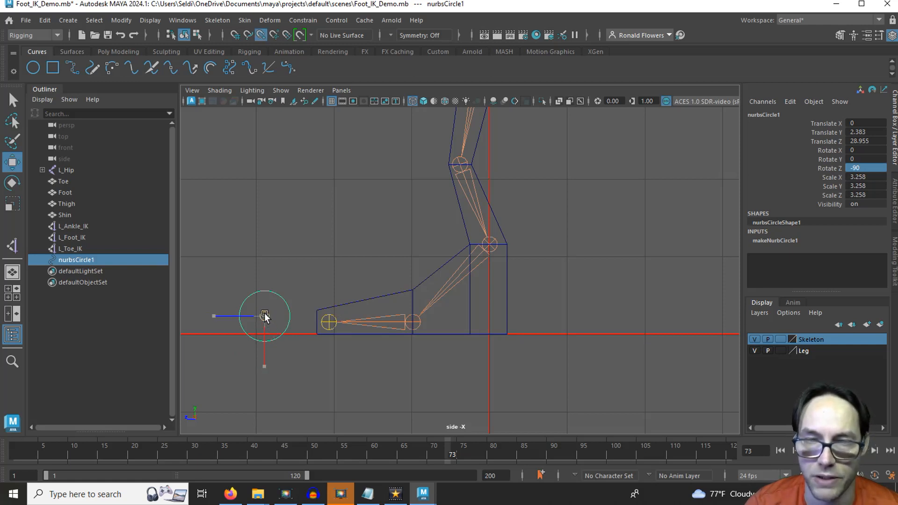
pyautogui.moveTo(265, 317); pyautogui.dragTo(331, 327)
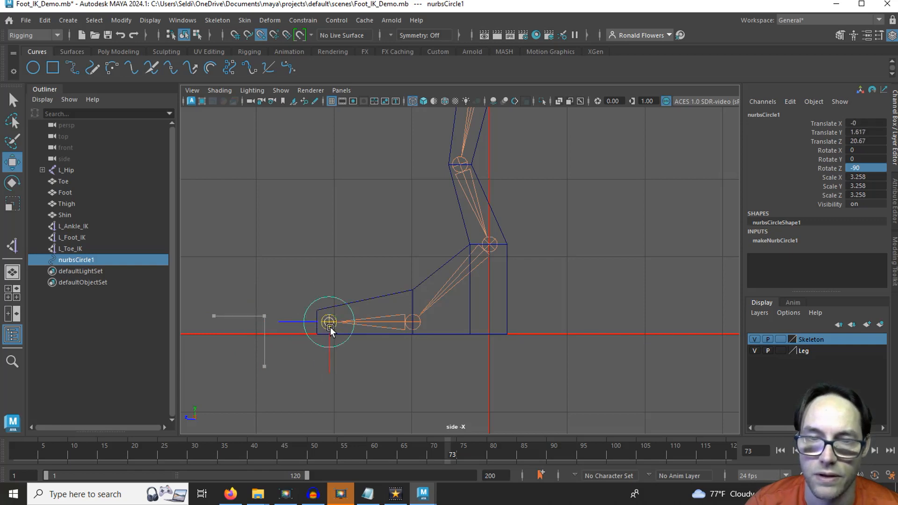
pyautogui.moveTo(275, 322); pyautogui.dragTo(227, 321)
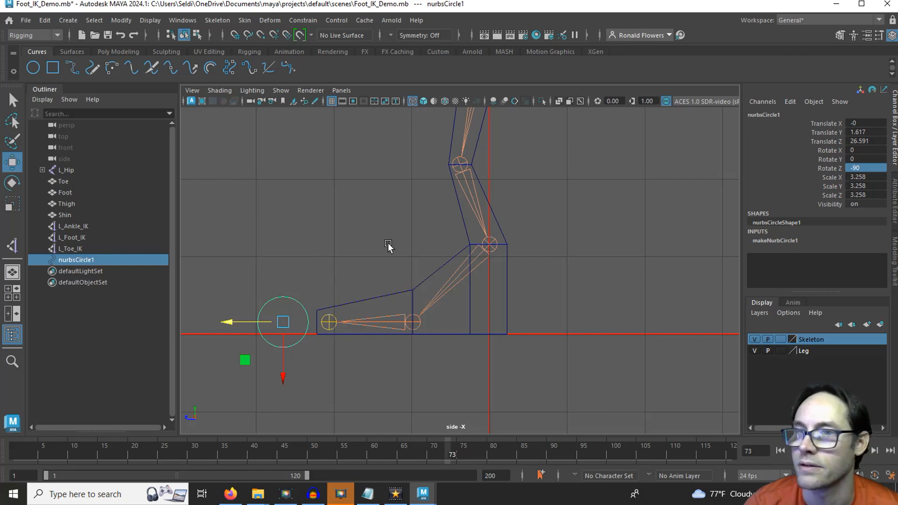
# - Rename the circle in front of the toe as L_Toe_Roll_CTRL
pyautogui.click(761, 115)
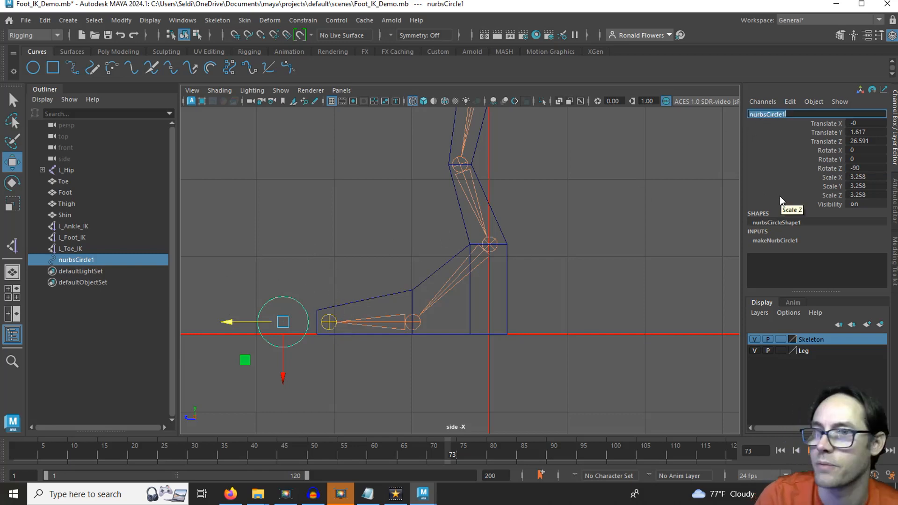
pyautogui.write('L_')
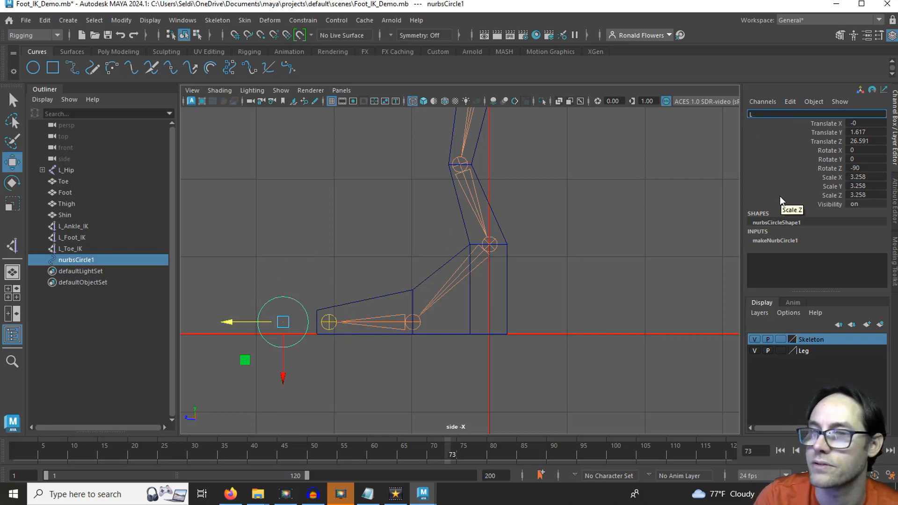
pyautogui.write('Toe_Roll')
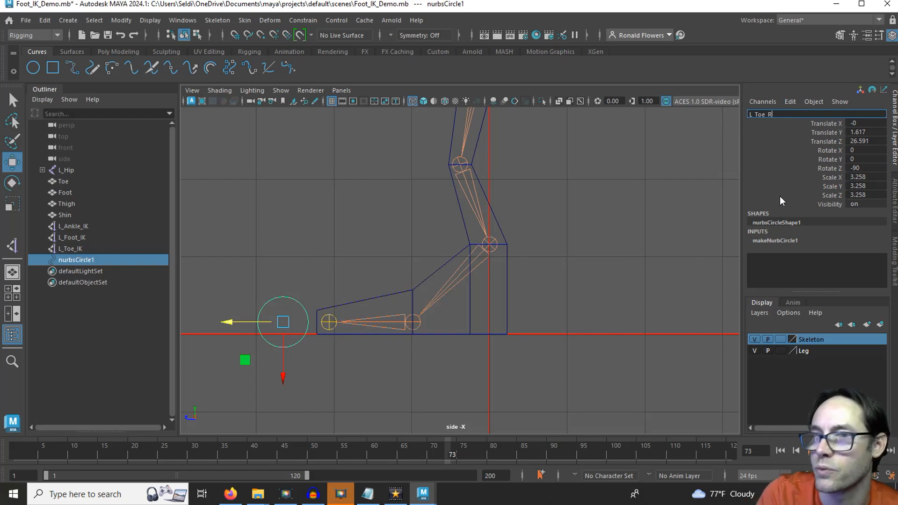
pyautogui.write('_CTRL')
pyautogui.press('Return')
# - Duplicate the toe roll control and move the copy behind the heel to about -6.48 in Z
pyautogui.hotkey('ctrl', 'd')
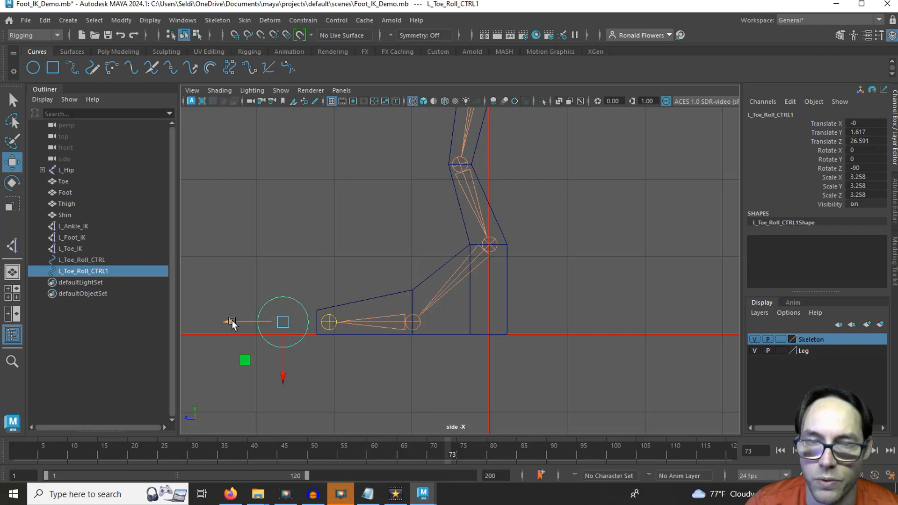
pyautogui.moveTo(232, 322); pyautogui.dragTo(490, 327)
# - Rename the duplicated circle behind the heel as L_Heel_Lift_CTRL
pyautogui.doubleClick(760, 115)
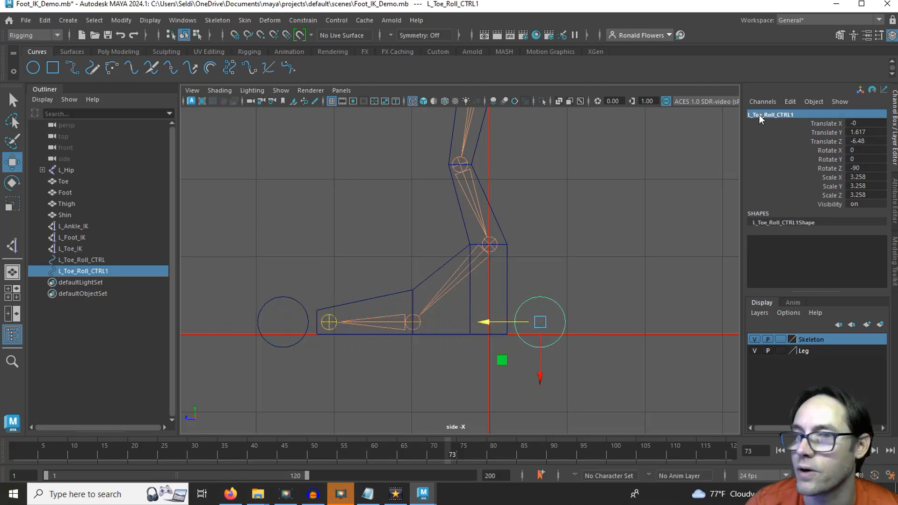
pyautogui.click(810, 114)
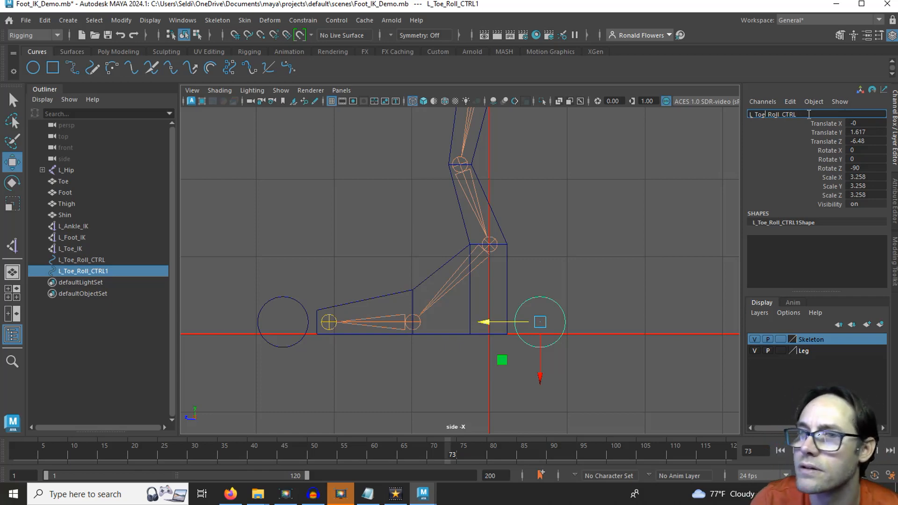
pyautogui.press('BackSpace')
pyautogui.press('BackSpace')
pyautogui.press('BackSpace')
pyautogui.write('Heel')
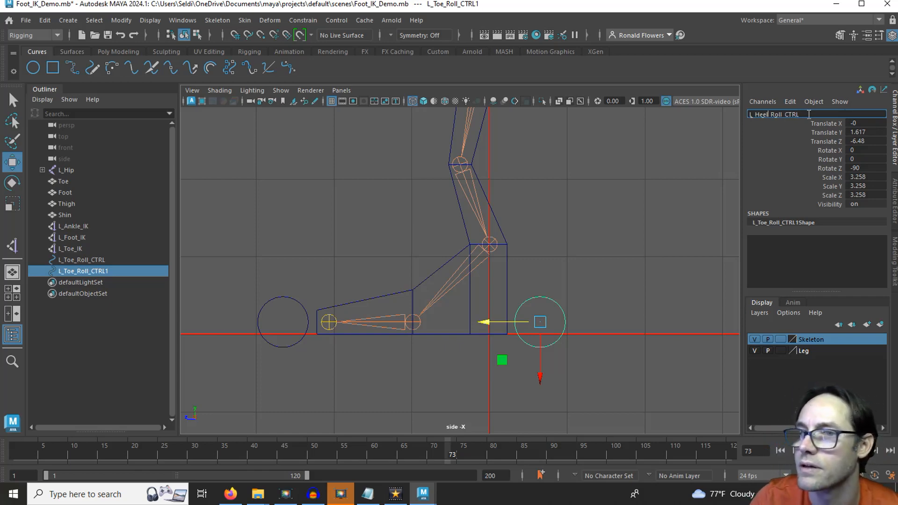
pyautogui.press('Delete')
pyautogui.press('Delete')
pyautogui.press('Delete')
pyautogui.press('Delete')
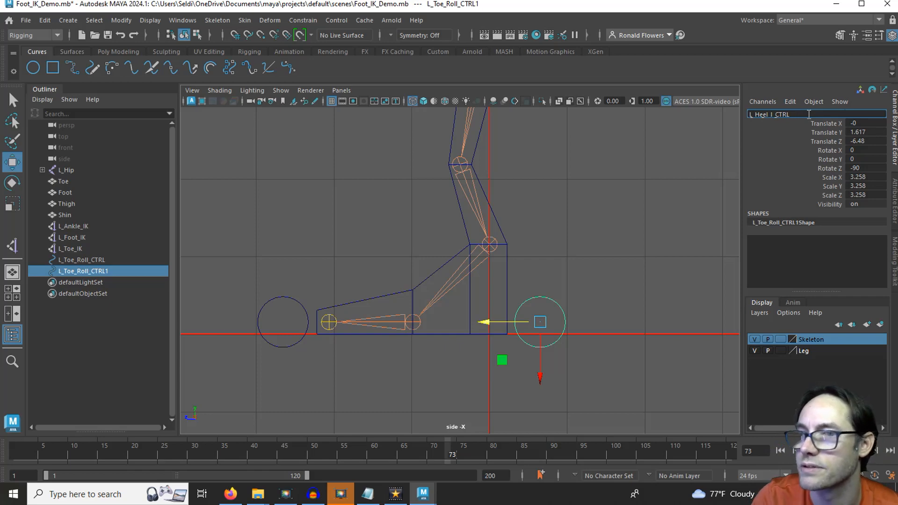
pyautogui.press('Delete')
pyautogui.write('Lift')
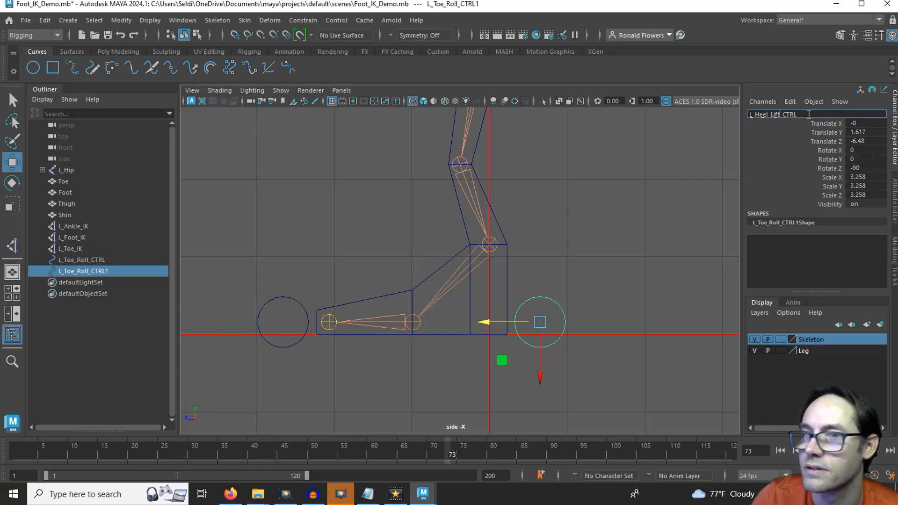
pyautogui.press('Return')
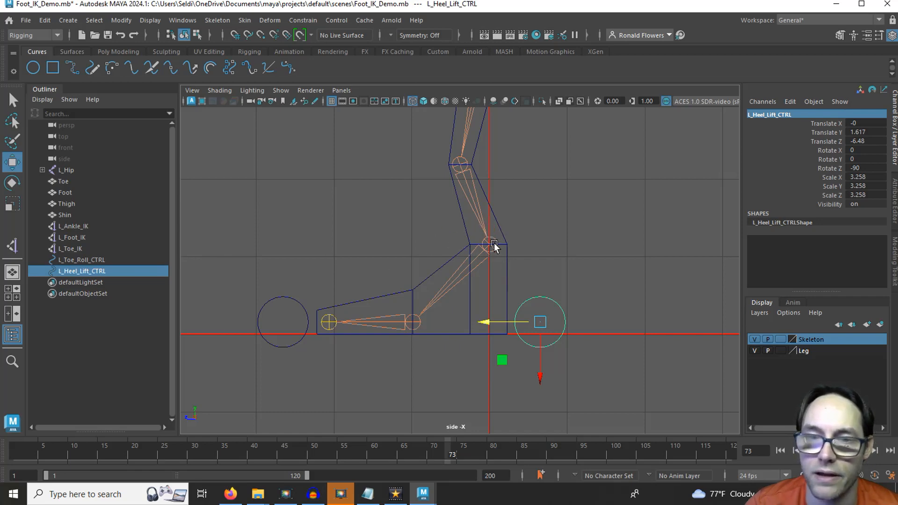
# - Draw a closed five-cornered outline around the foot with the EP Curve tool at degree 1 Linear, snapping the last point to the first
pyautogui.click(73, 68)
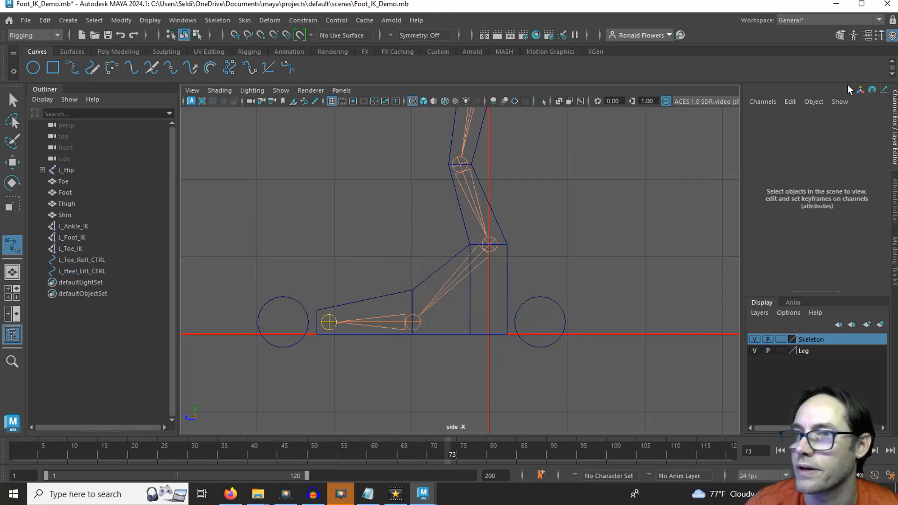
pyautogui.click(879, 36)
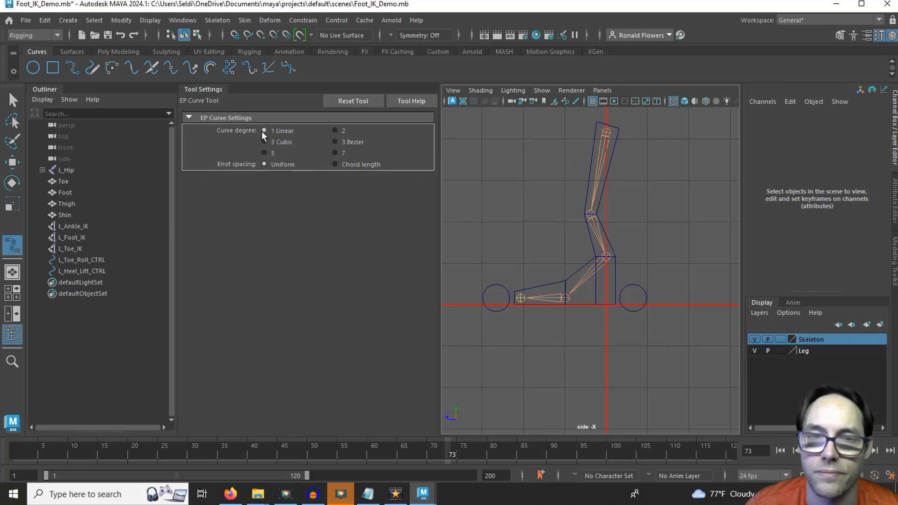
pyautogui.click(878, 36)
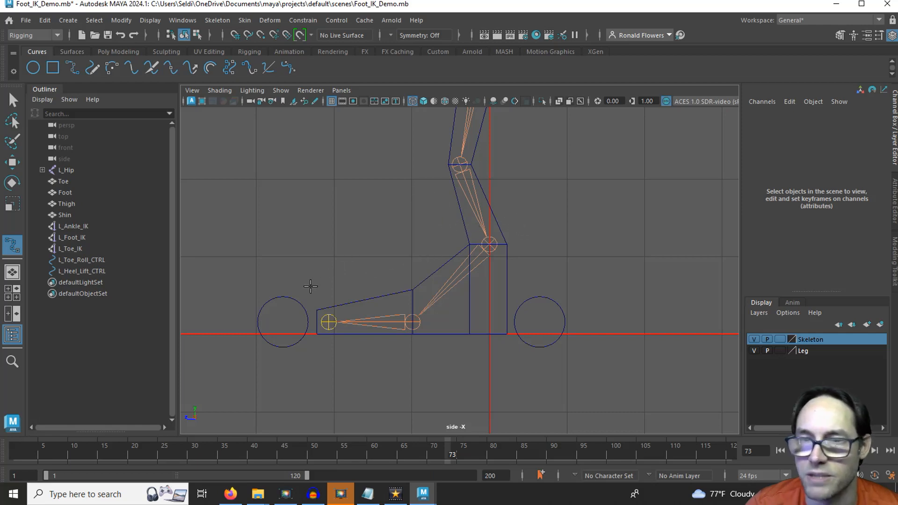
pyautogui.click(515, 229)
pyautogui.click(429, 228)
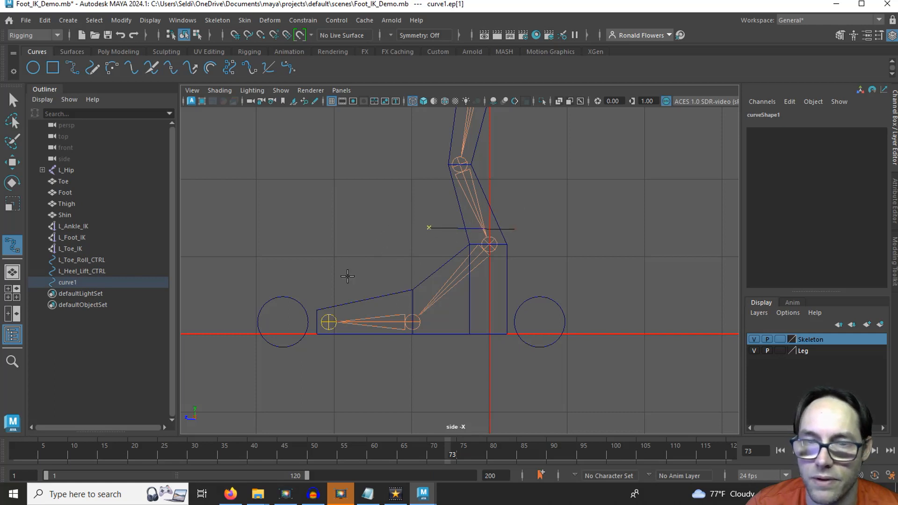
pyautogui.click(322, 294)
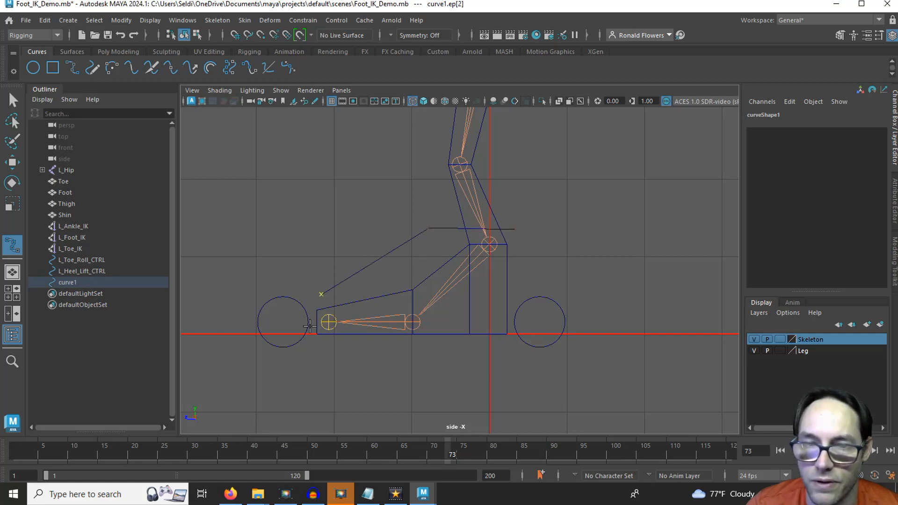
pyautogui.click(322, 349)
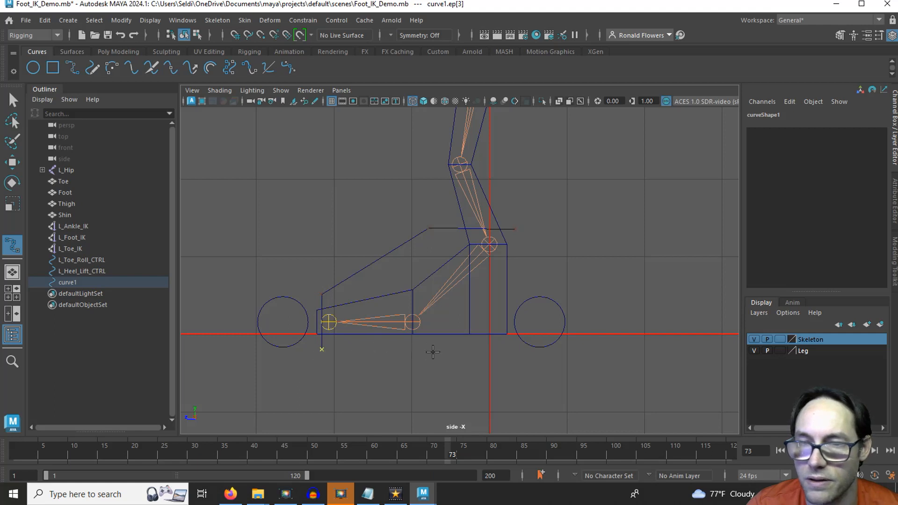
pyautogui.click(512, 359)
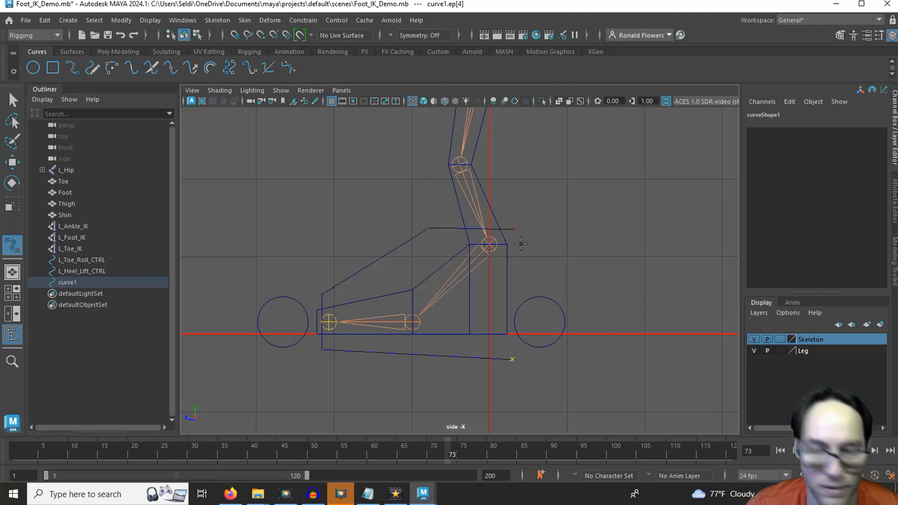
pyautogui.press('v')
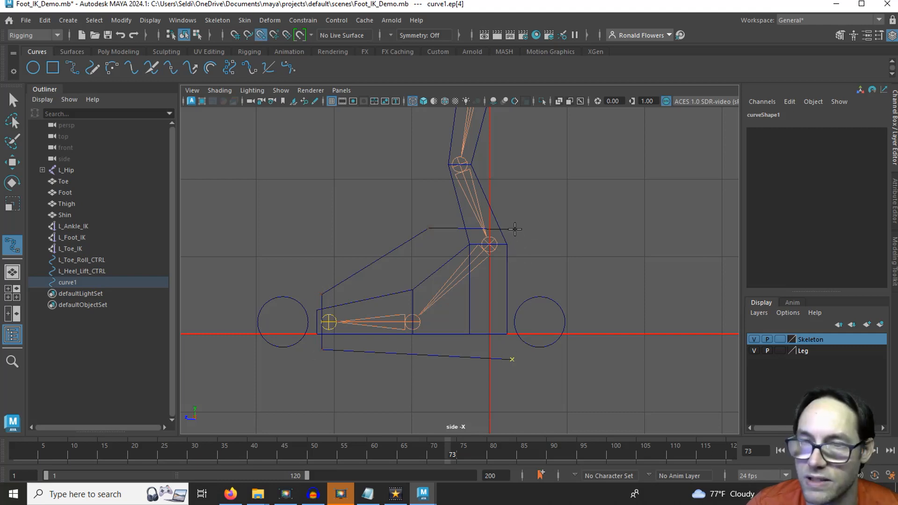
pyautogui.click(515, 228)
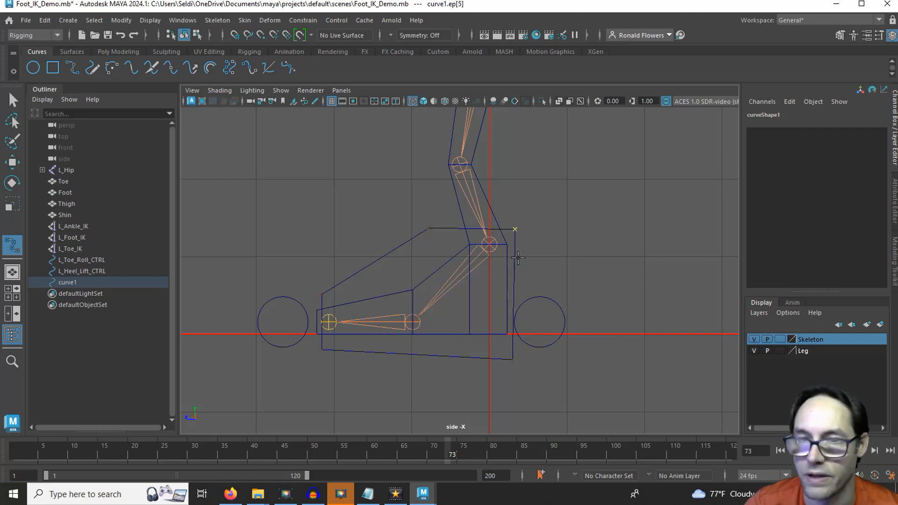
pyautogui.press('Return')
# - Level the two bottom control vertices of the foot outline by scaling them vertically, and raise them to the sole of the foot
pyautogui.press('w')
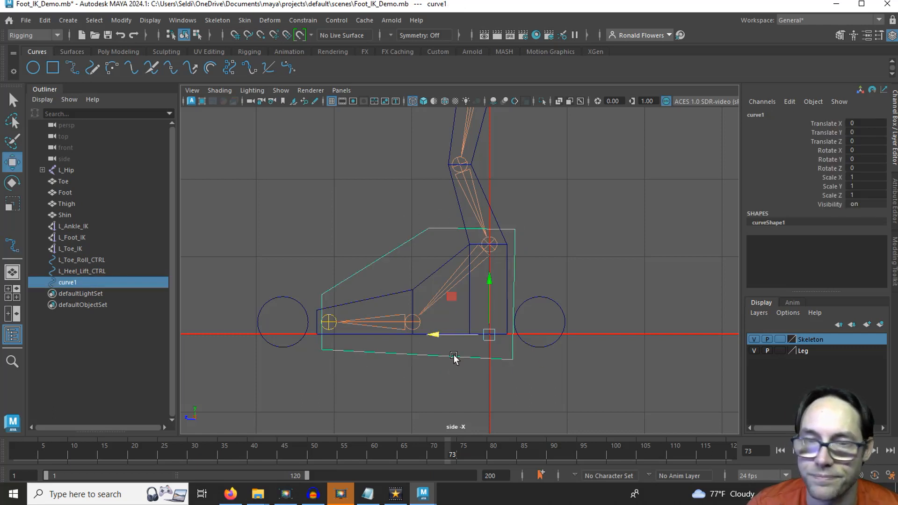
pyautogui.press('f')
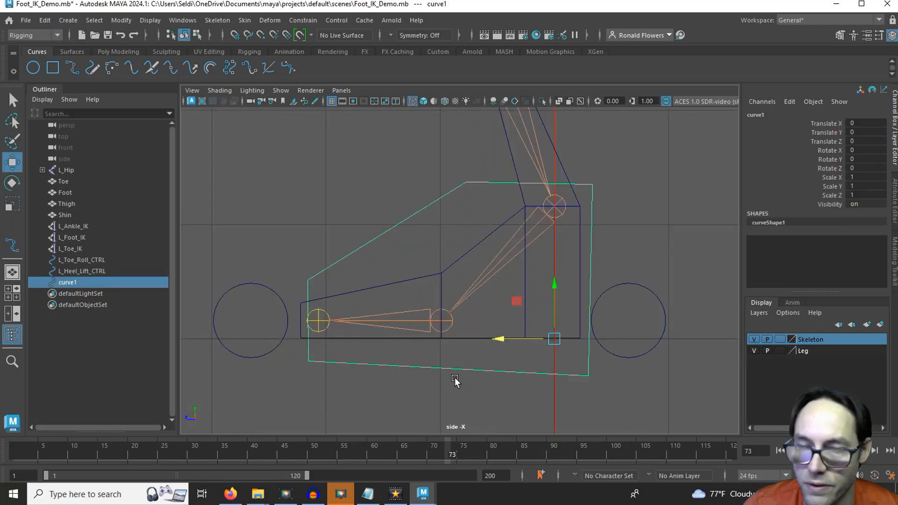
pyautogui.moveTo(434, 369); pyautogui.dragTo(368, 192, button='right')
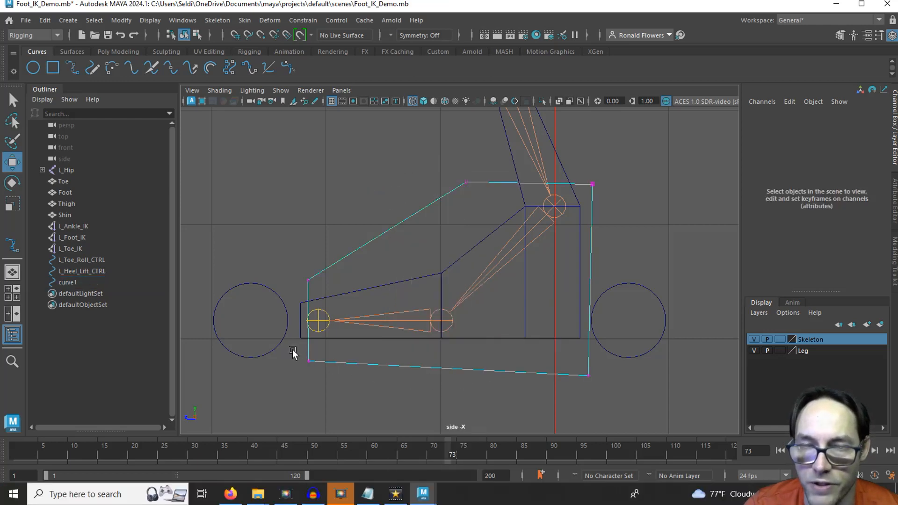
pyautogui.moveTo(338, 385); pyautogui.dragTo(337, 386)
pyautogui.keyDown('shift'); pyautogui.moveTo(500, 352); pyautogui.dragTo(630, 414); pyautogui.keyUp('shift')
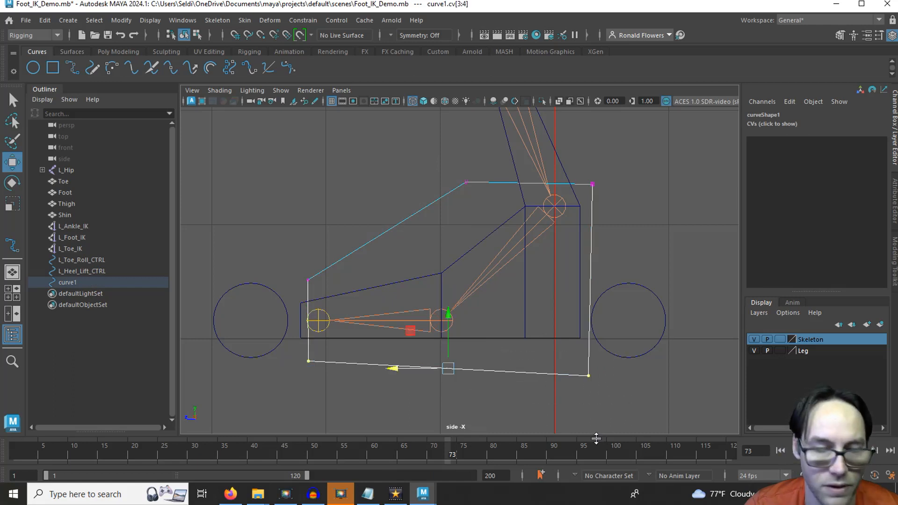
pyautogui.press('r')
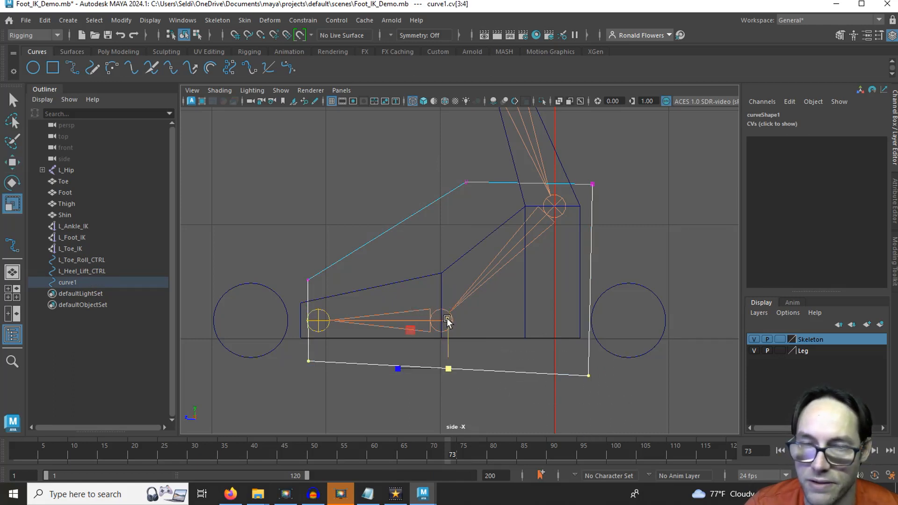
pyautogui.moveTo(445, 317); pyautogui.dragTo(457, 425)
pyautogui.press('w')
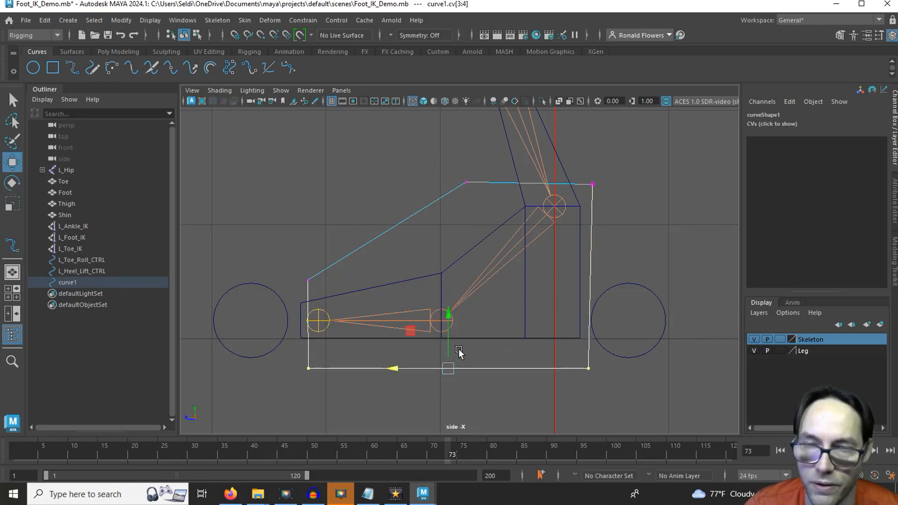
pyautogui.moveTo(447, 318); pyautogui.dragTo(437, 349)
pyautogui.click(329, 248)
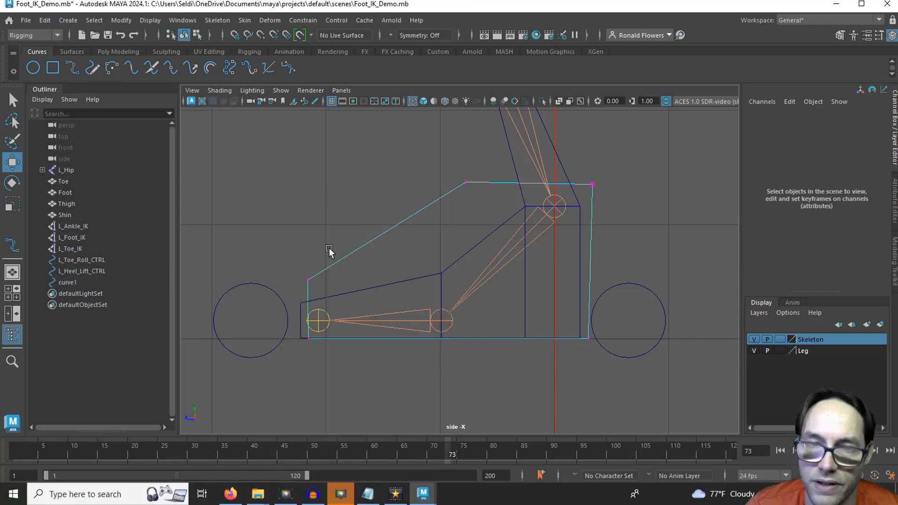
# - Snap the two front control vertices of the foot outline horizontally to the front edge of the toe
pyautogui.moveTo(300, 275); pyautogui.dragTo(324, 311)
pyautogui.keyDown('shift'); pyautogui.moveTo(300, 350); pyautogui.dragTo(317, 333); pyautogui.keyUp('shift')
pyautogui.moveTo(281, 307); pyautogui.dragTo(414, 305)
pyautogui.press('v')
# - Align the two rear control vertices of the foot outline into a vertical line and snap them to the back of the heel
pyautogui.press('r')
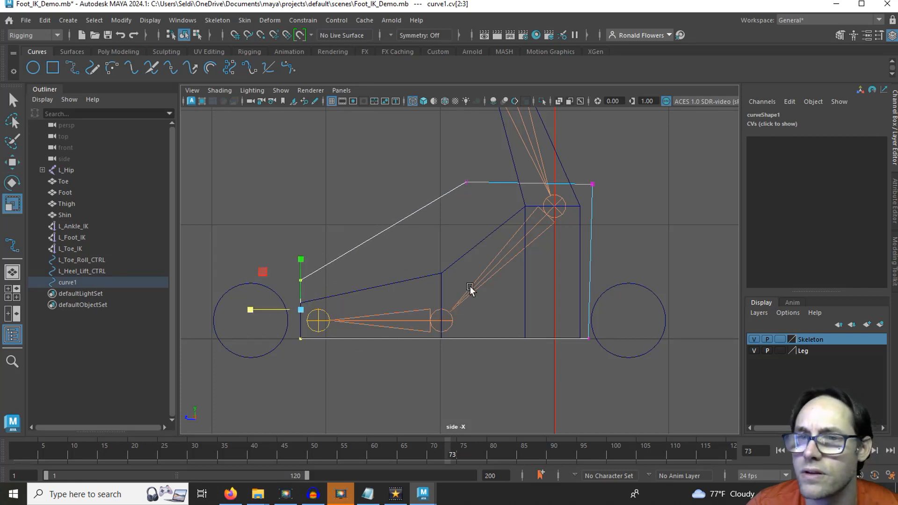
pyautogui.moveTo(588, 170); pyautogui.dragTo(605, 203)
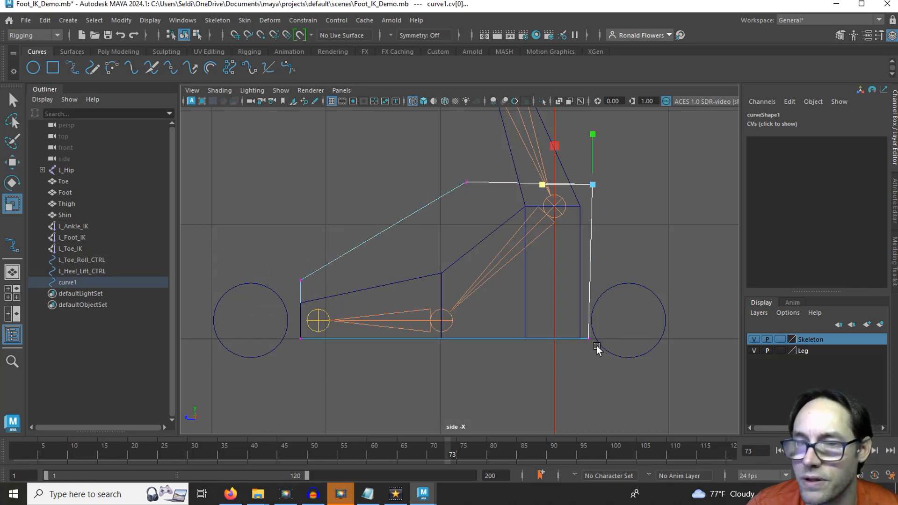
pyautogui.moveTo(584, 327); pyautogui.dragTo(590, 363)
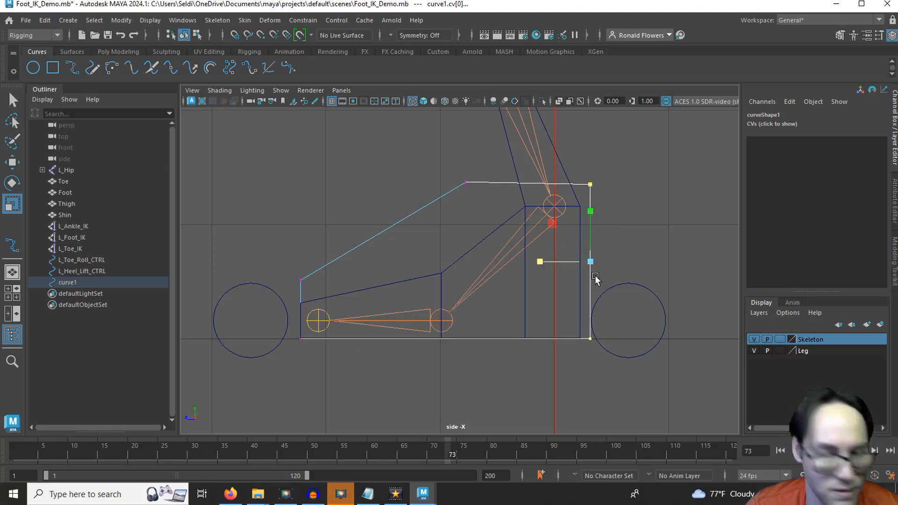
pyautogui.press('w')
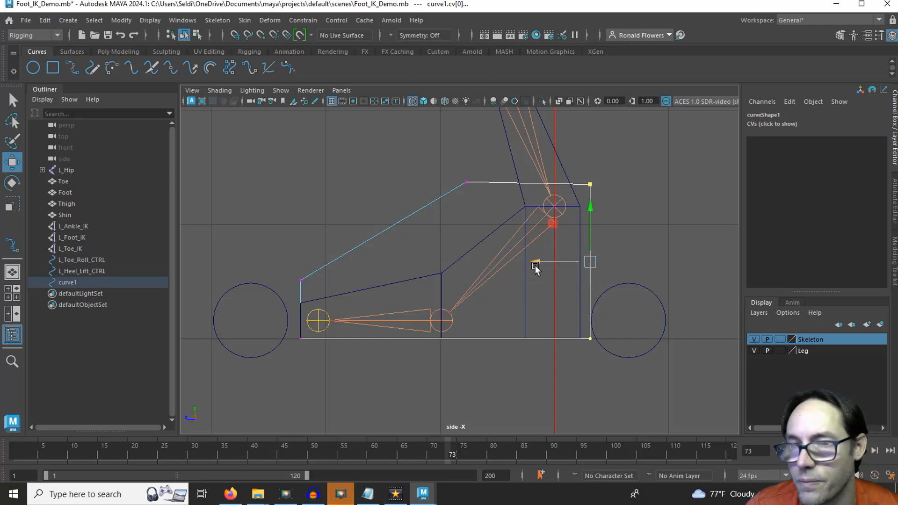
pyautogui.press('v')
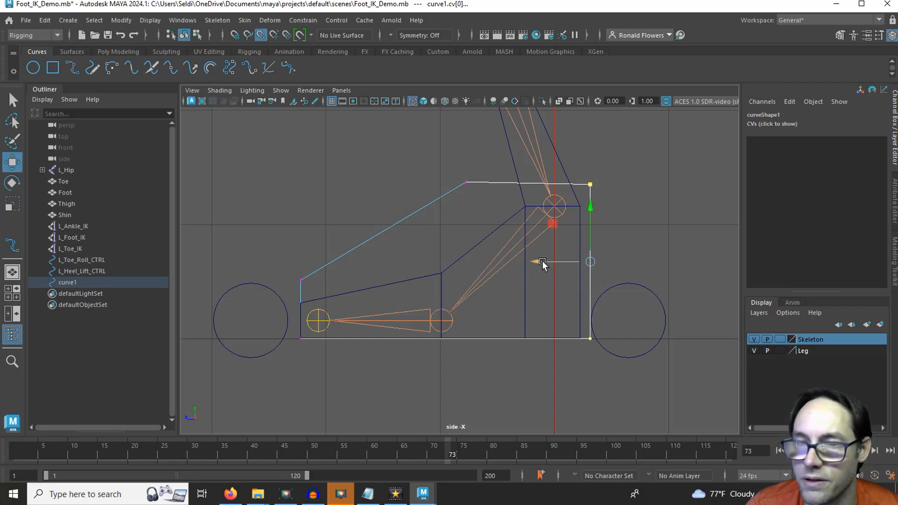
pyautogui.moveTo(542, 261); pyautogui.dragTo(579, 270)
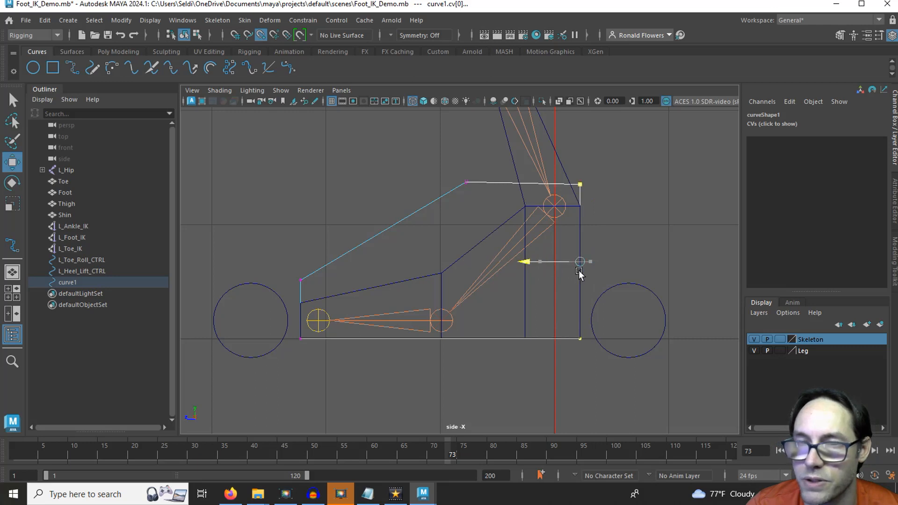
# - Level the two top control vertices of the foot outline and snap them down to the top edge of the foot mesh
pyautogui.moveTo(446, 157); pyautogui.dragTo(482, 196)
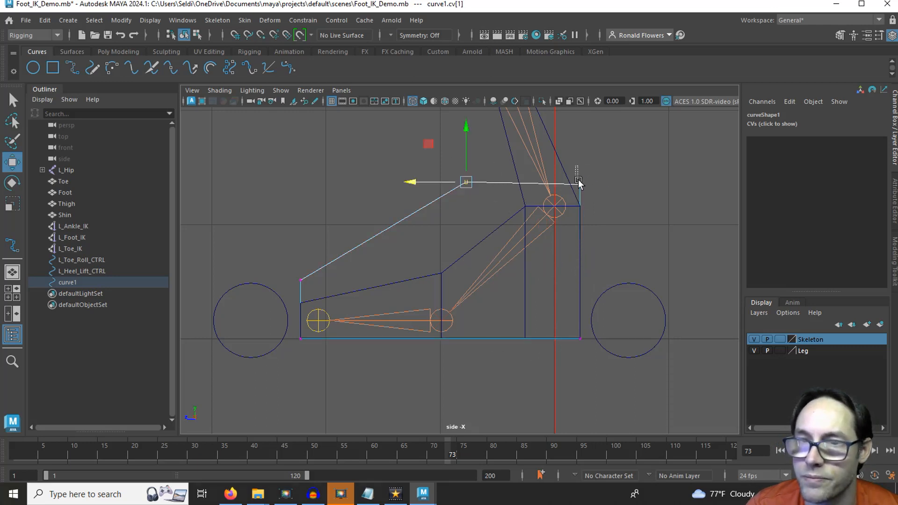
pyautogui.keyDown('shift'); pyautogui.moveTo(579, 181); pyautogui.dragTo(603, 195); pyautogui.keyUp('shift')
pyautogui.press('r')
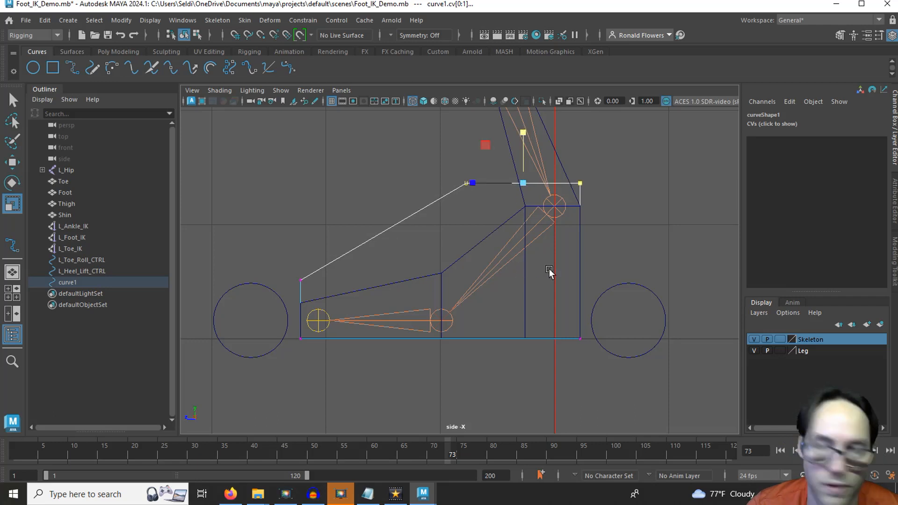
pyautogui.press('w')
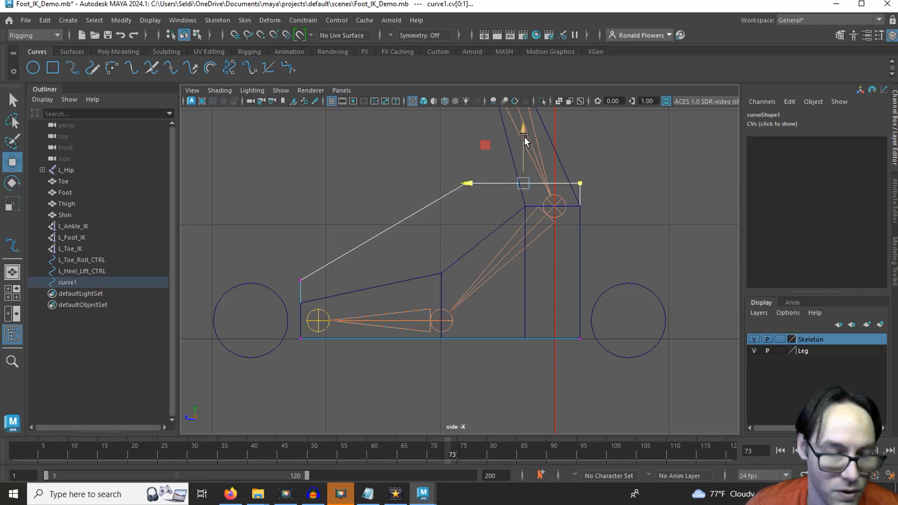
pyautogui.press('v')
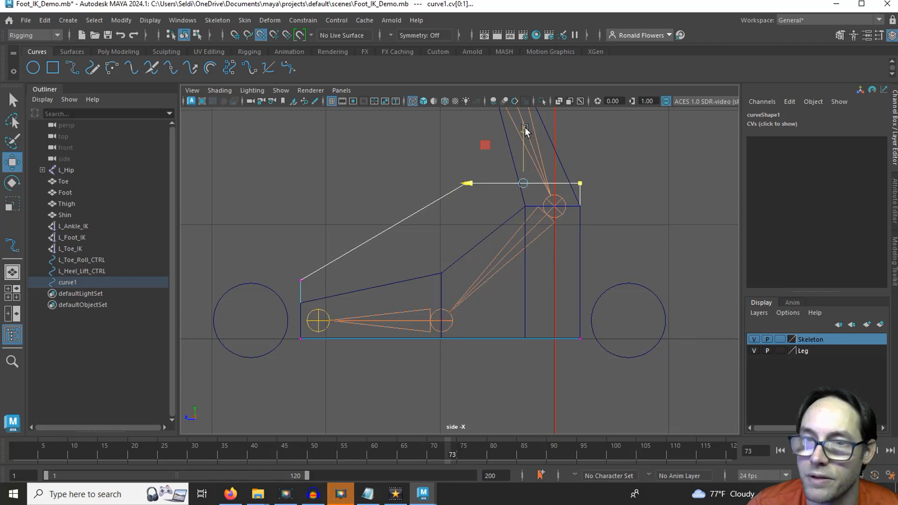
pyautogui.moveTo(520, 136); pyautogui.dragTo(521, 173)
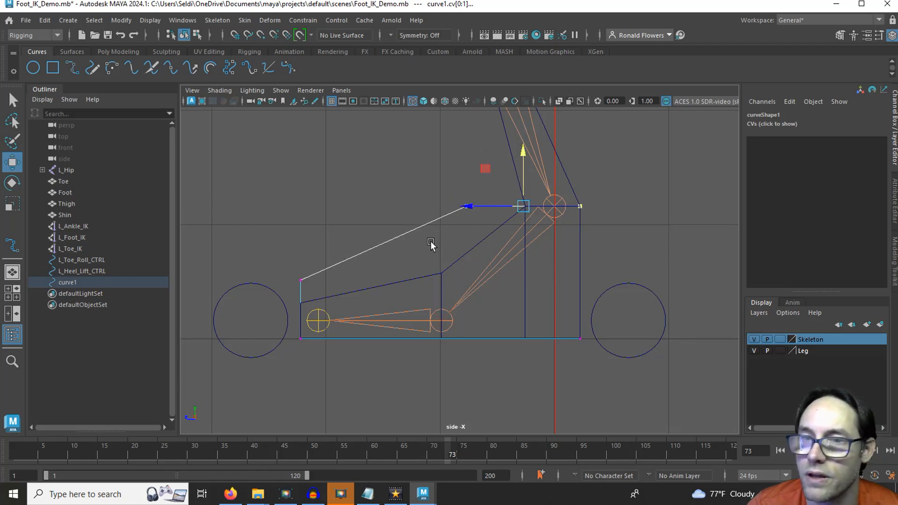
# - Select the finished foot outline curve in the perspective view and rename it L_Foot_CTRL
pyautogui.press('space')
pyautogui.press('space')
pyautogui.click(553, 321)
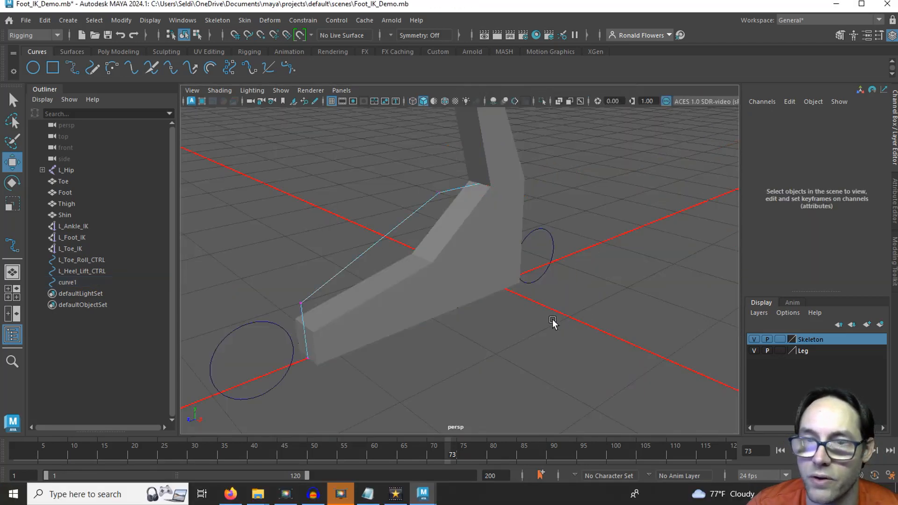
pyautogui.keyDown('alt'); pyautogui.moveTo(554, 321); pyautogui.dragTo(506, 274); pyautogui.keyUp('alt')
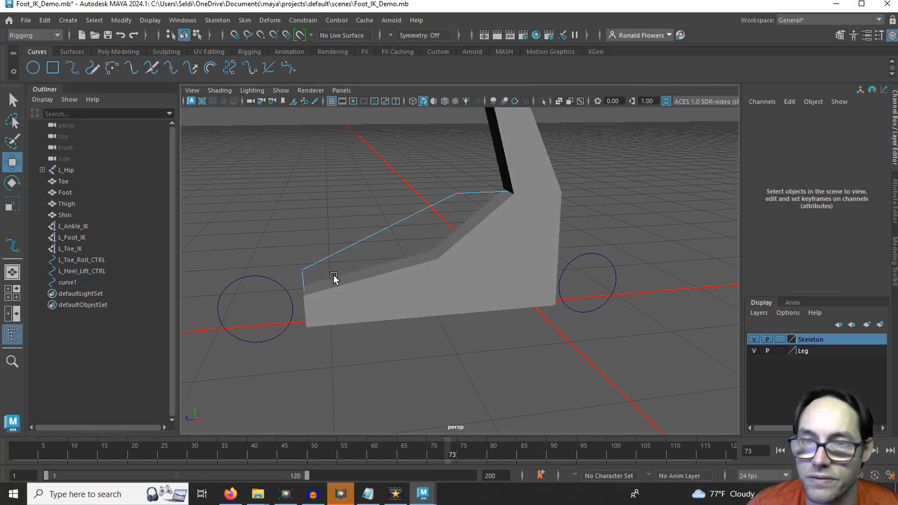
pyautogui.keyDown('alt'); pyautogui.moveTo(533, 240); pyautogui.dragTo(573, 216); pyautogui.keyUp('alt')
pyautogui.click(401, 224)
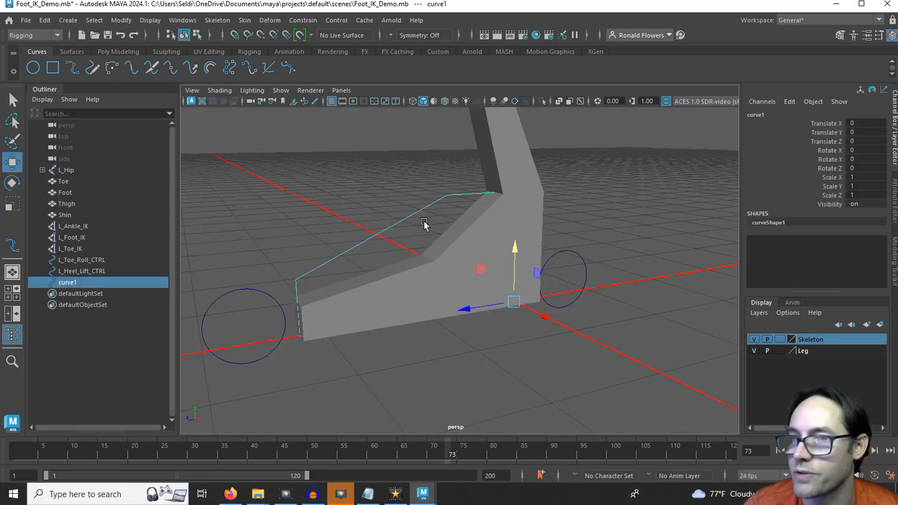
pyautogui.doubleClick(759, 115)
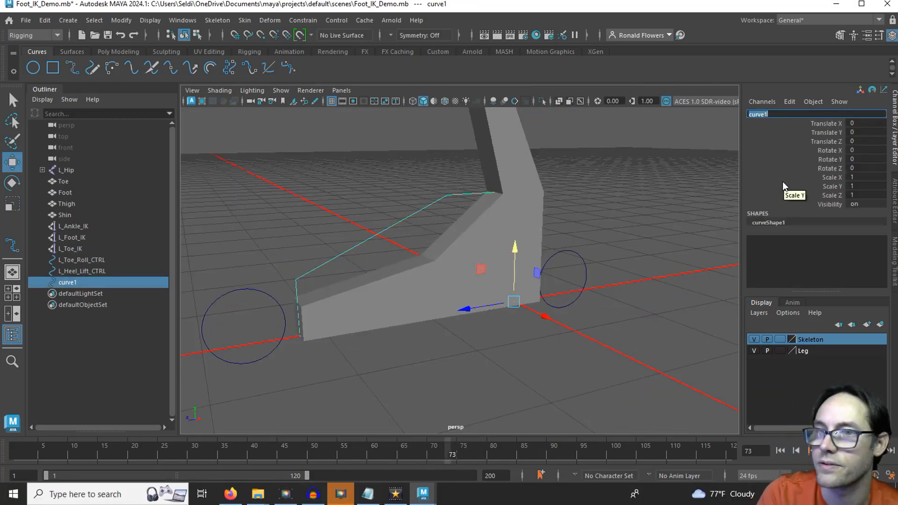
pyautogui.write('L_Foot_CTRL')
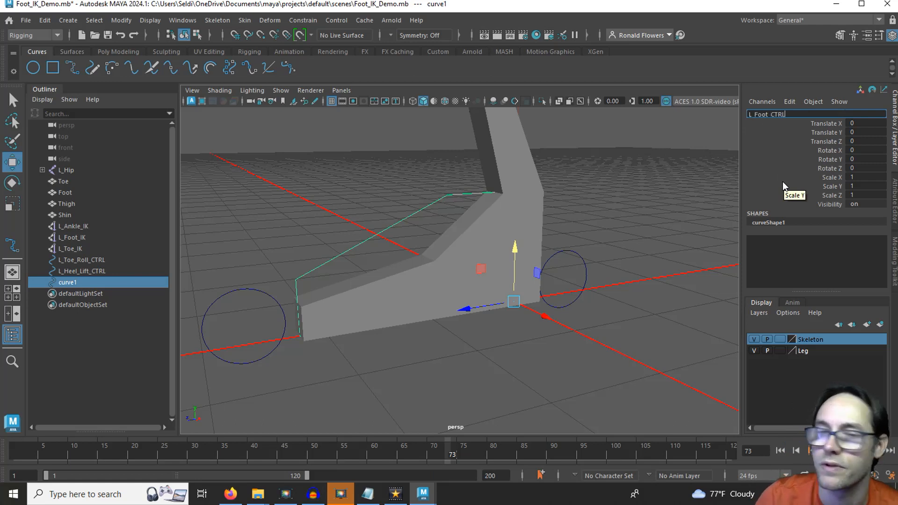
pyautogui.press('Return')
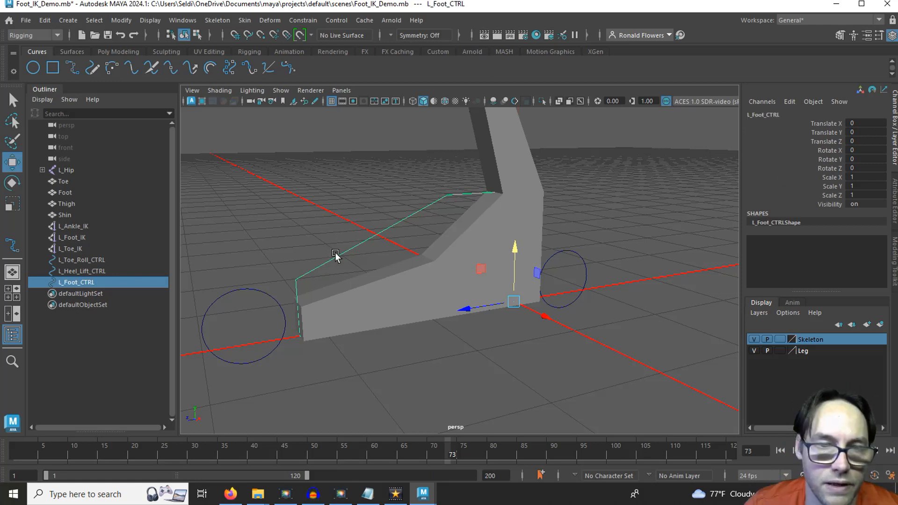
# - Rename the control circle behind the heel as L_Heel_Roll_CTRL
pyautogui.click(573, 250)
pyautogui.click(573, 252)
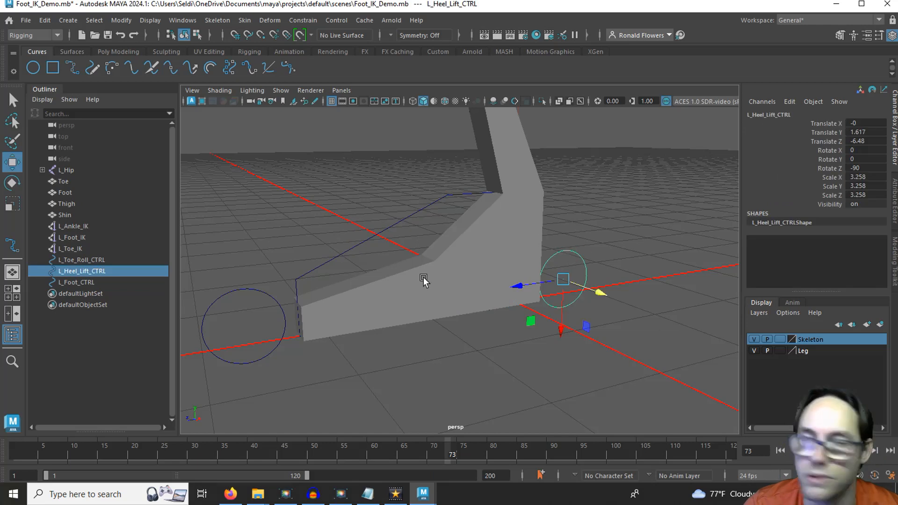
pyautogui.doubleClick(791, 114)
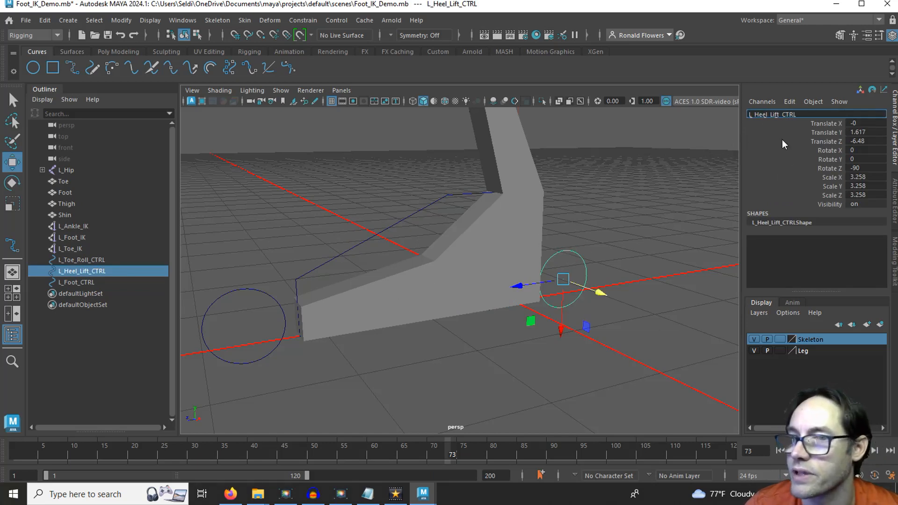
pyautogui.press('BackSpace')
pyautogui.press('BackSpace')
pyautogui.press('BackSpace')
pyautogui.press('BackSpace')
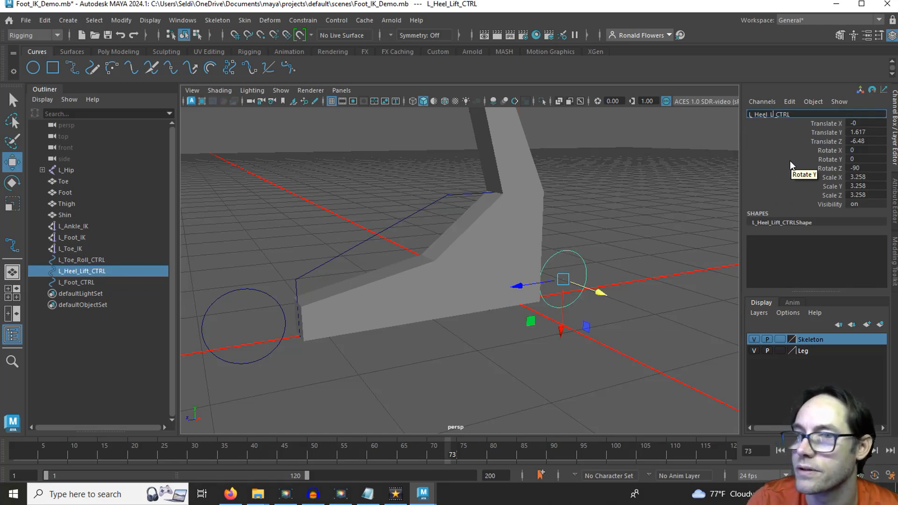
pyautogui.write('Roll')
pyautogui.press('Return')
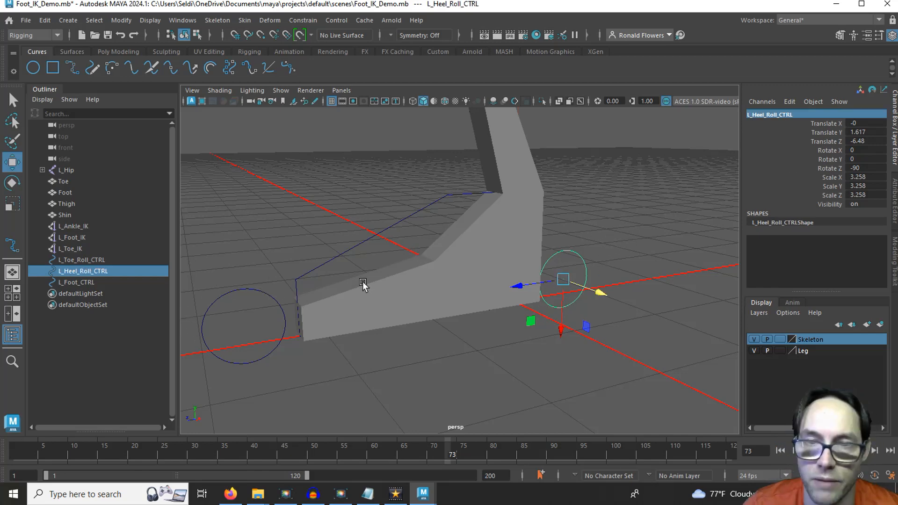
# - Duplicate the heel roll control onto the ball joint at about 9.886 in Z and scale the copy uniformly to about 6.487
pyautogui.press('space')
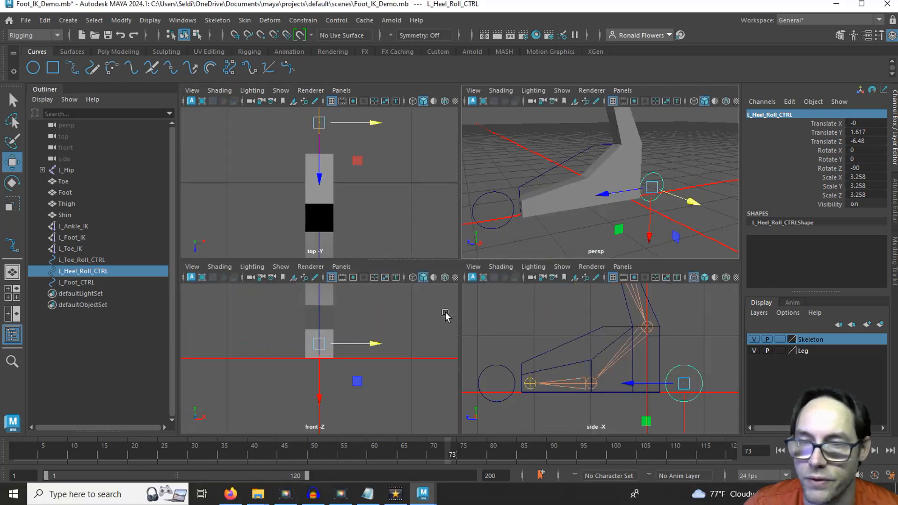
pyautogui.press('space')
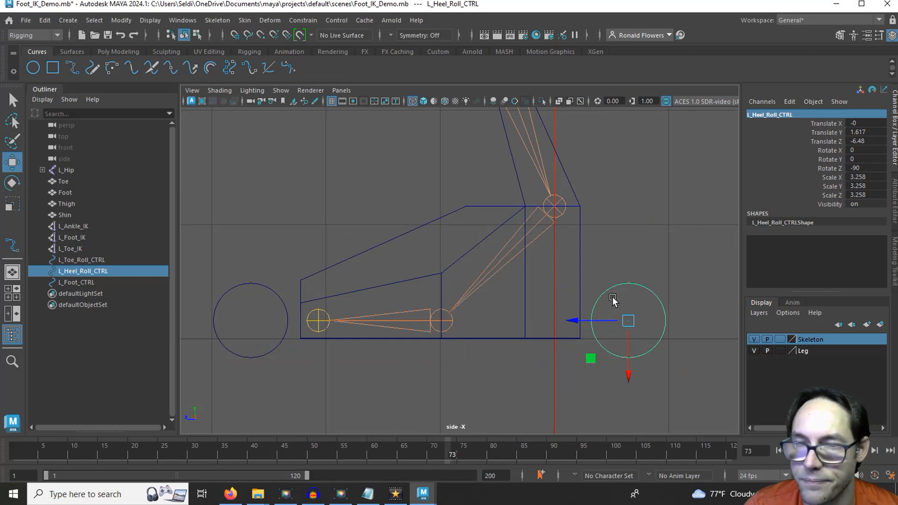
pyautogui.hotkey('ctrl', 'd')
pyautogui.moveTo(571, 321); pyautogui.dragTo(450, 322)
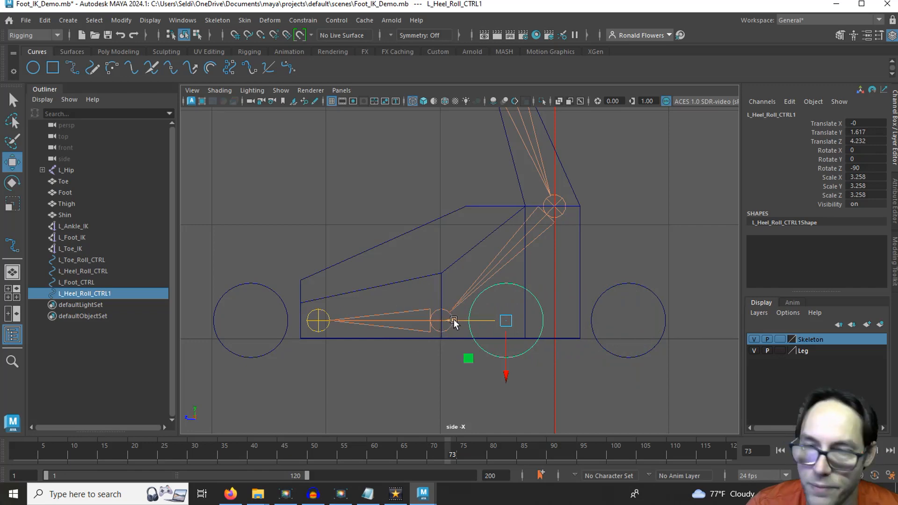
pyautogui.moveTo(453, 320); pyautogui.dragTo(393, 322)
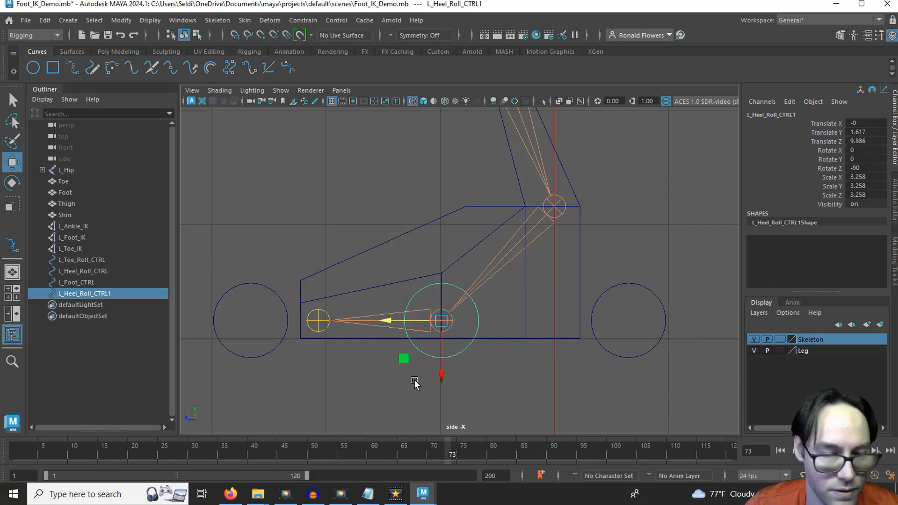
pyautogui.press('r')
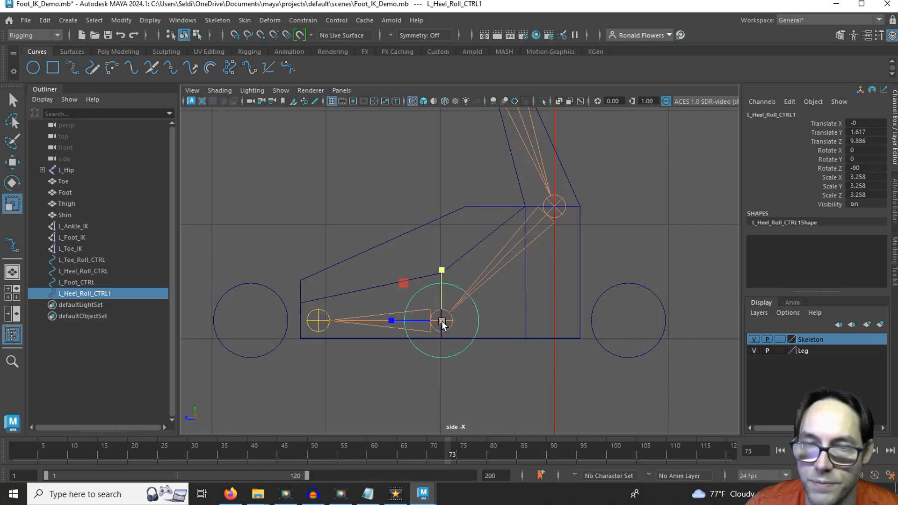
pyautogui.moveTo(443, 321); pyautogui.dragTo(501, 292)
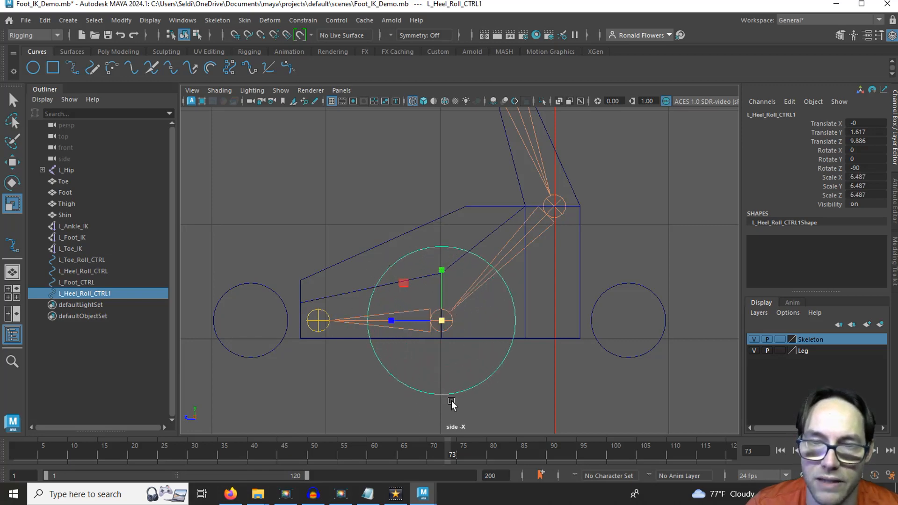
# - Rename the enlarged circle around the ball joint as L_Toe_Lift_CTRL
pyautogui.doubleClick(777, 114)
pyautogui.write('L_')
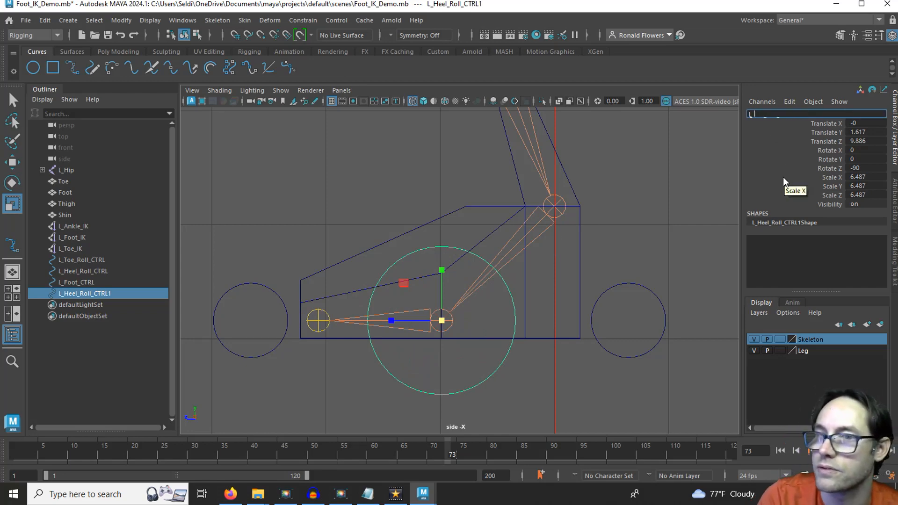
pyautogui.write('Toe_Lift_')
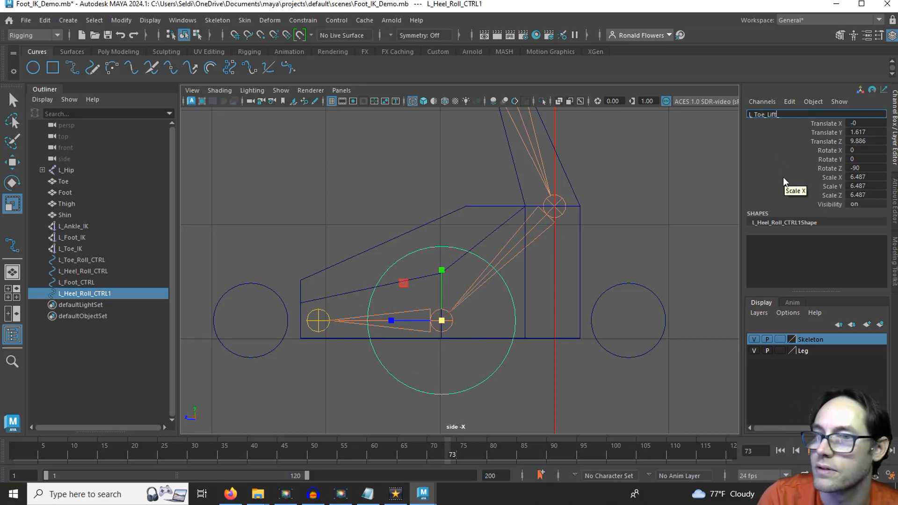
pyautogui.write('CTRL')
pyautogui.press('Return')
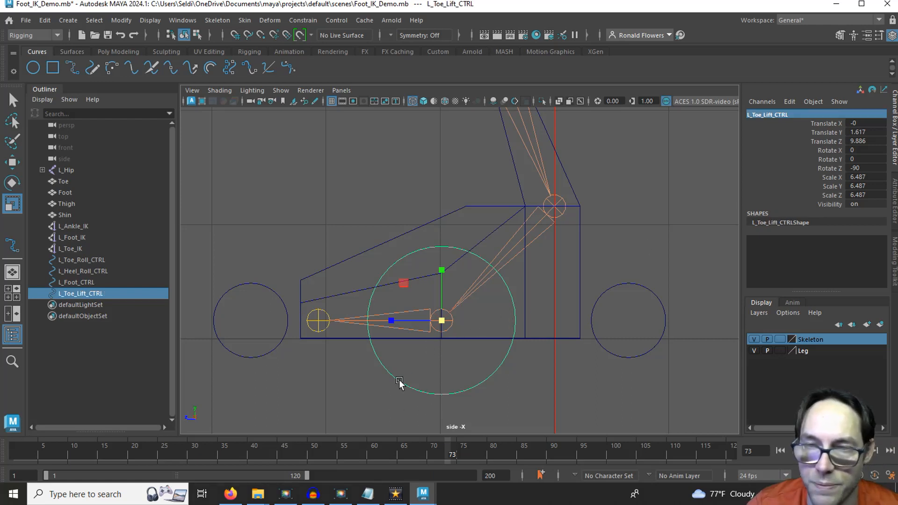
# - Flatten the three bottom control vertices of the toe lift circle and snap them up to the ground line
pyautogui.moveTo(423, 361); pyautogui.dragTo(346, 201, button='right')
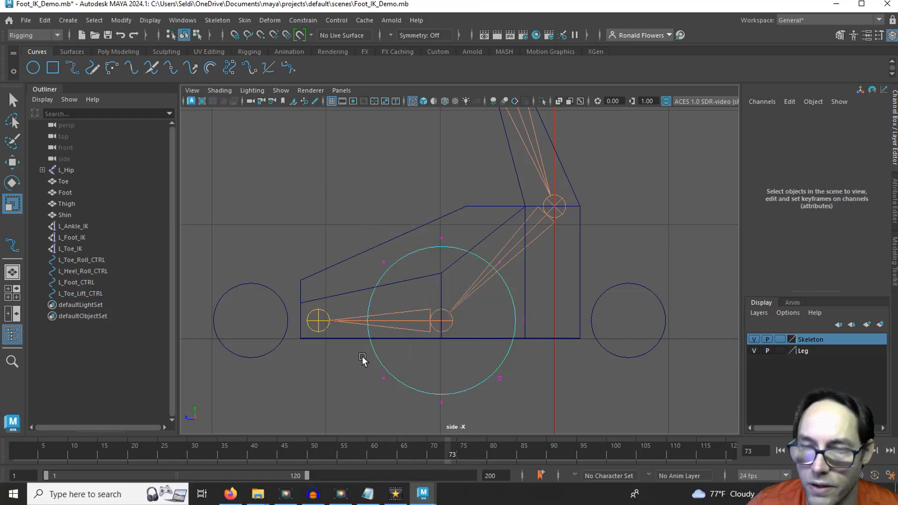
pyautogui.moveTo(358, 357); pyautogui.dragTo(527, 411)
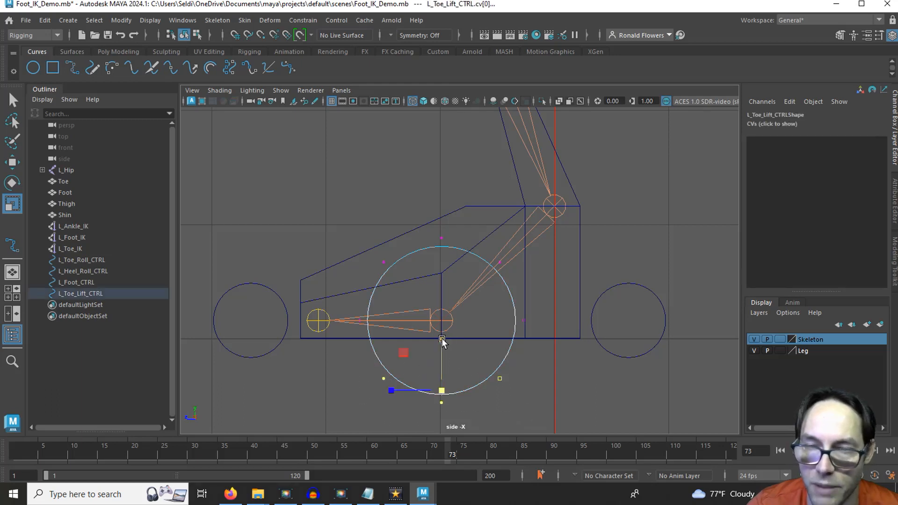
pyautogui.moveTo(442, 338); pyautogui.dragTo(436, 427)
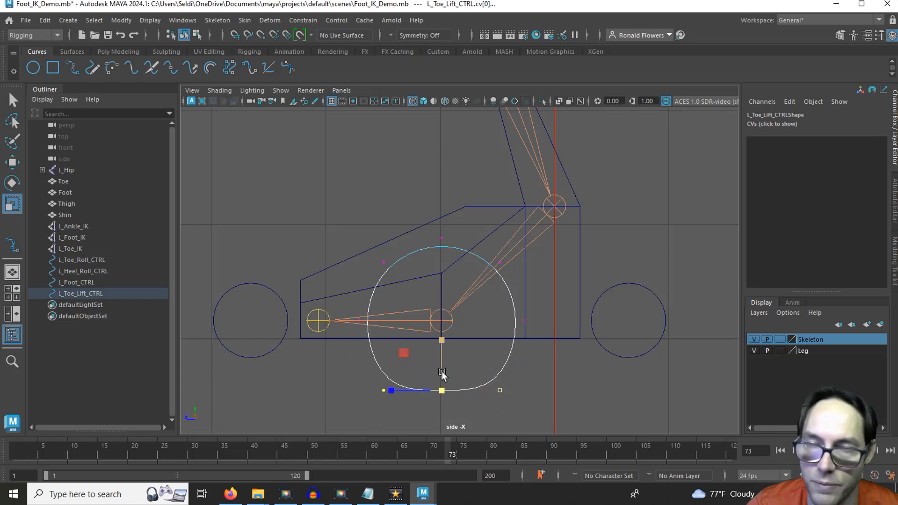
pyautogui.press('w')
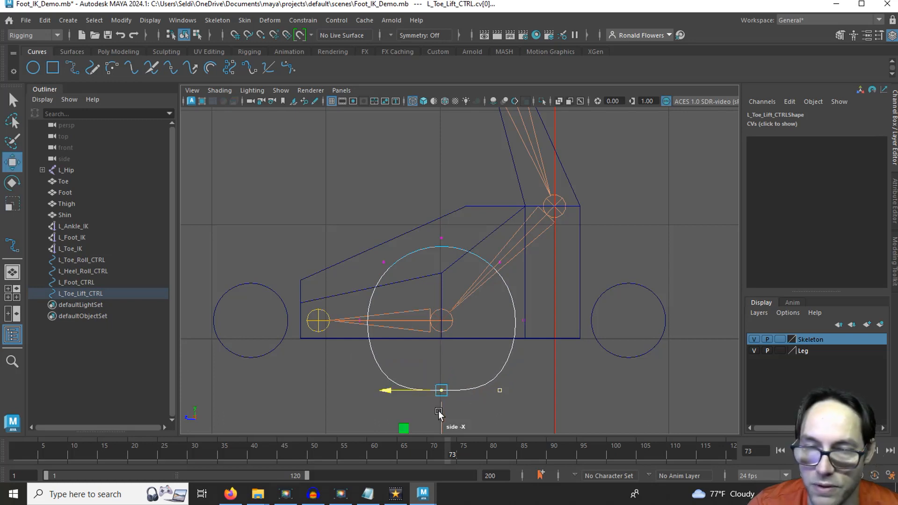
pyautogui.press('x')
pyautogui.moveTo(441, 411); pyautogui.dragTo(439, 381)
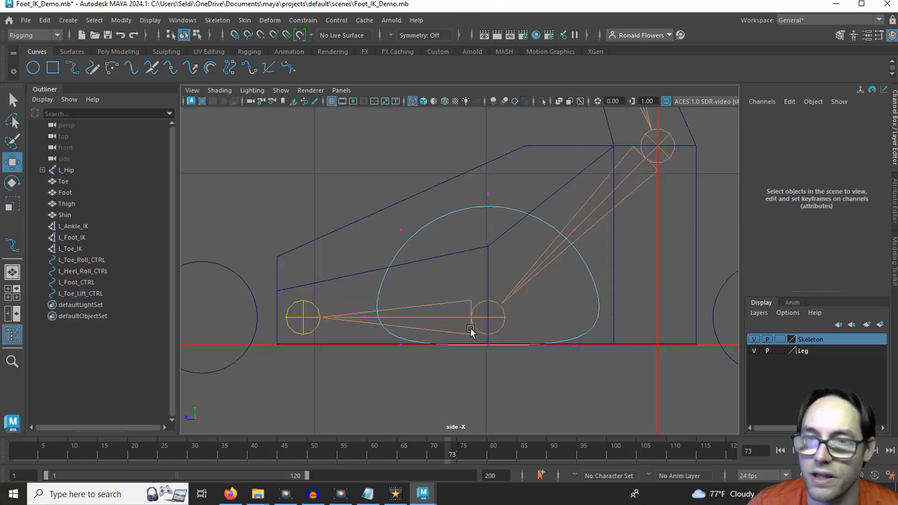
# - Return the toe lift curve to object mode, duplicate it, and set the copy's Rotate X to 90
pyautogui.moveTo(453, 195); pyautogui.dragTo(488, 180, button='right')
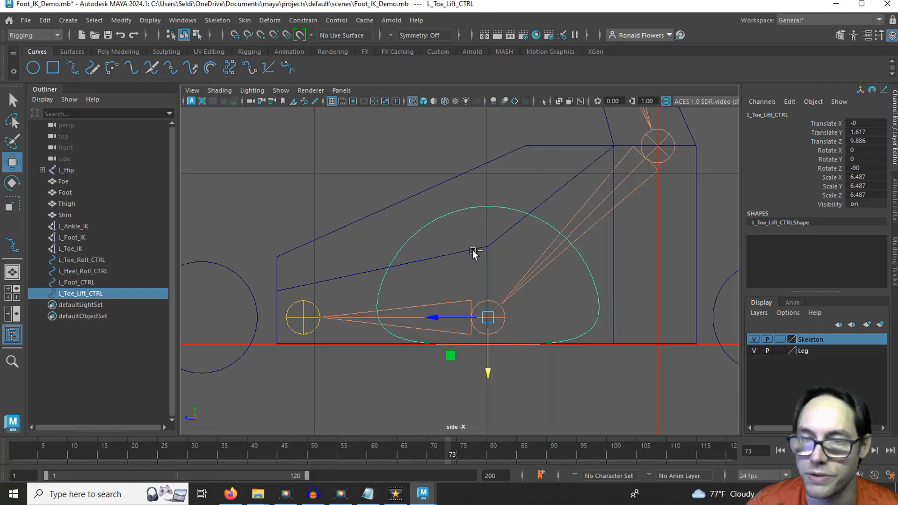
pyautogui.hotkey('ctrl', 'd')
pyautogui.press('e')
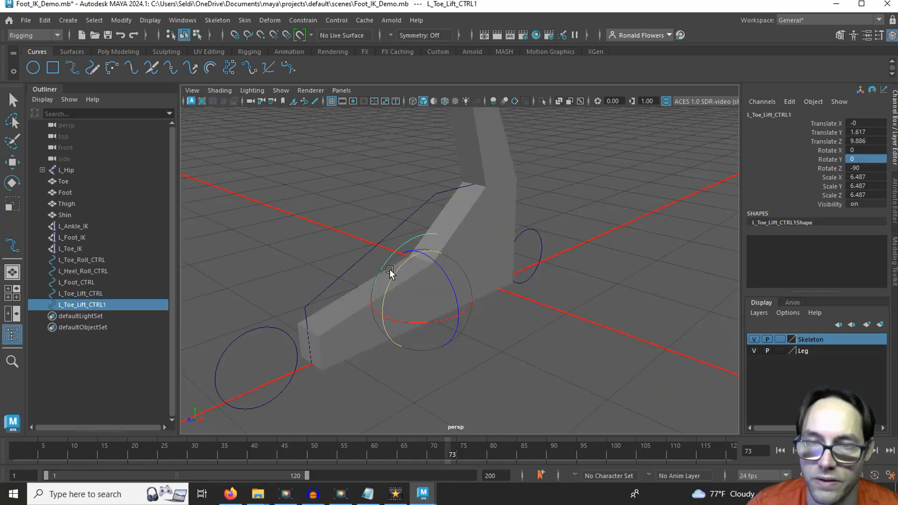
pyautogui.moveTo(431, 321); pyautogui.dragTo(403, 311)
pyautogui.doubleClick(865, 150)
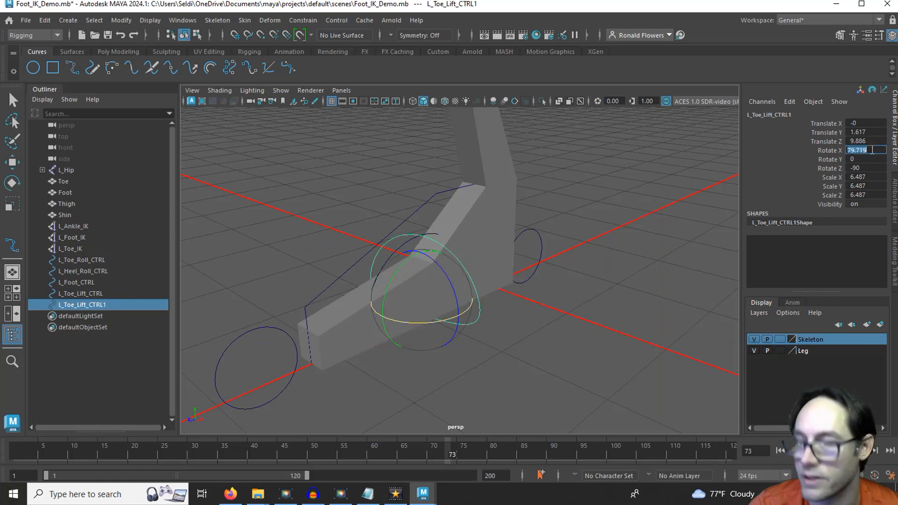
pyautogui.write('90')
pyautogui.press('Return')
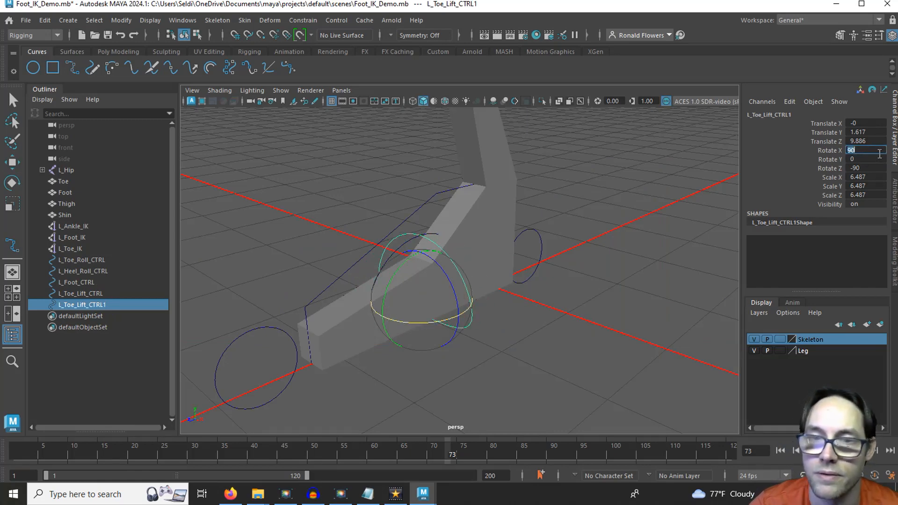
pyautogui.click(556, 344)
pyautogui.keyDown('alt'); pyautogui.moveTo(538, 359); pyautogui.dragTo(457, 345); pyautogui.keyUp('alt')
pyautogui.click(467, 307)
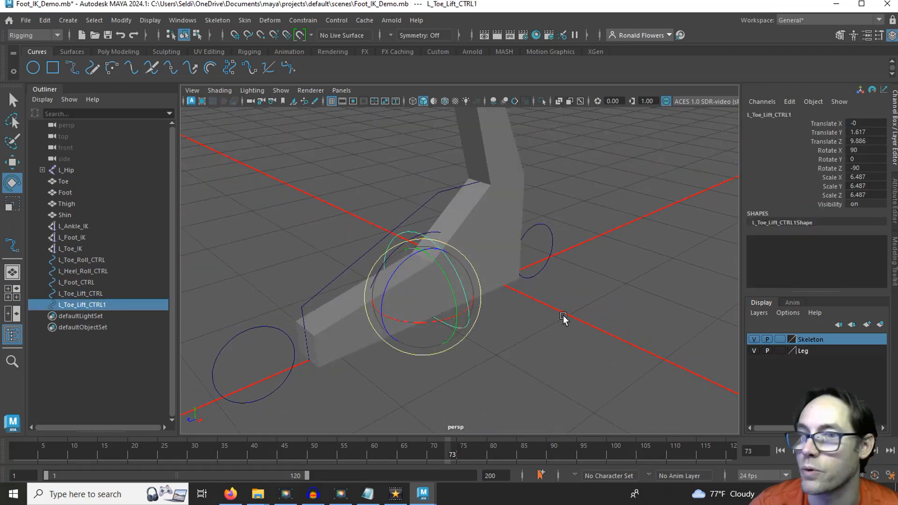
# - Rename the rotated copy around the ball joint as L_Ankle_Roll_CTRL and deselect it
pyautogui.click(770, 115)
pyautogui.write('L')
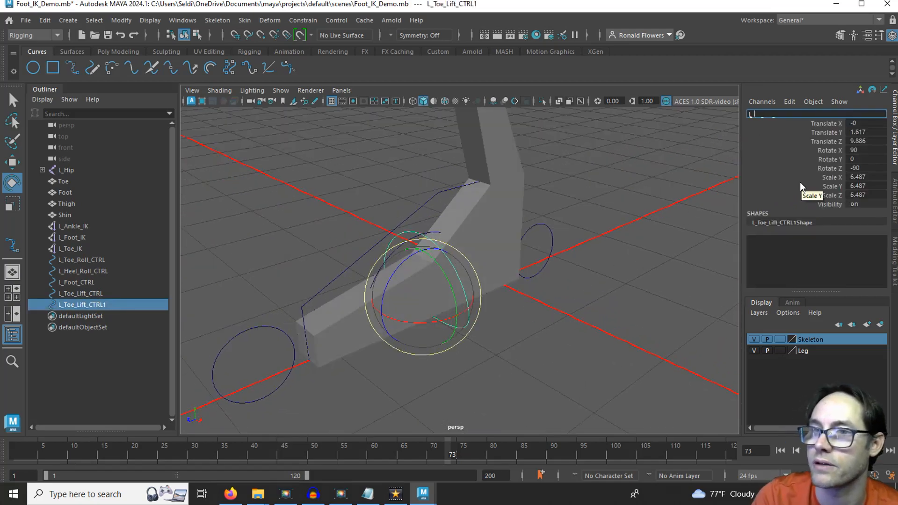
pyautogui.write('_Ankle_Roll')
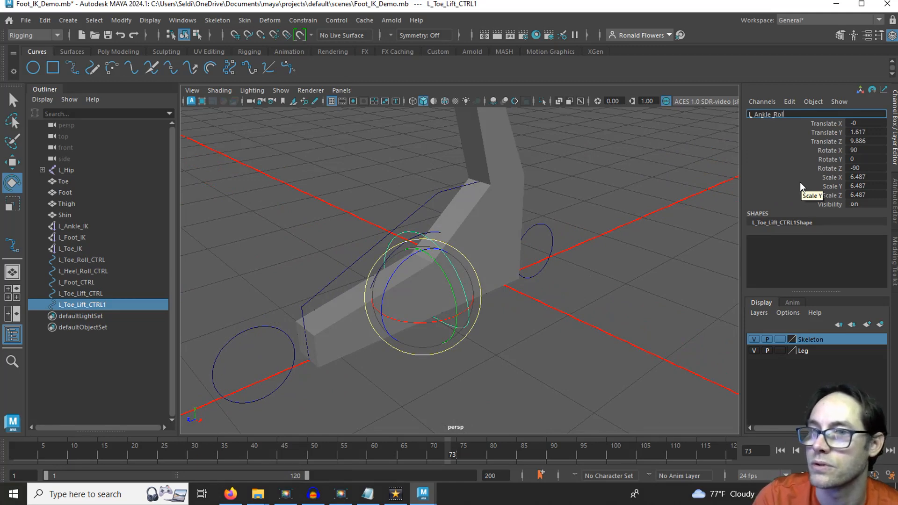
pyautogui.write('_CTRL')
pyautogui.press('Return')
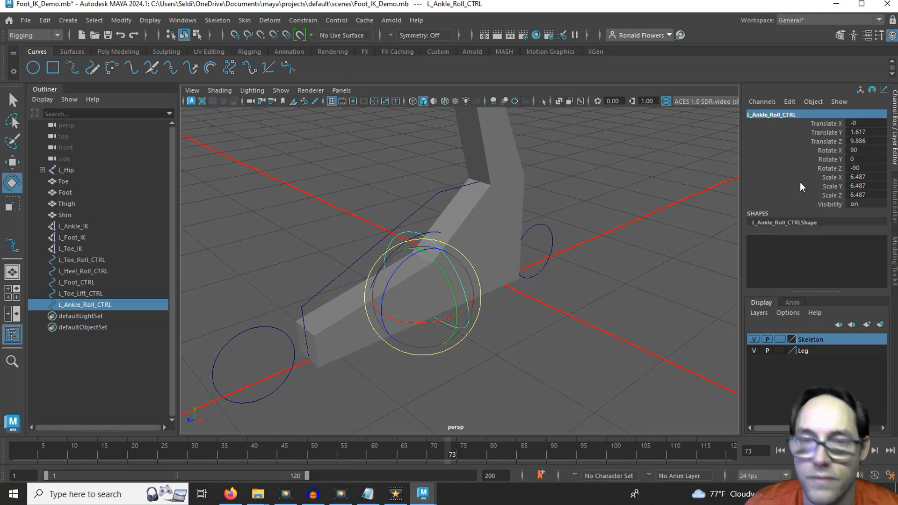
pyautogui.press('q')
pyautogui.click(478, 322)
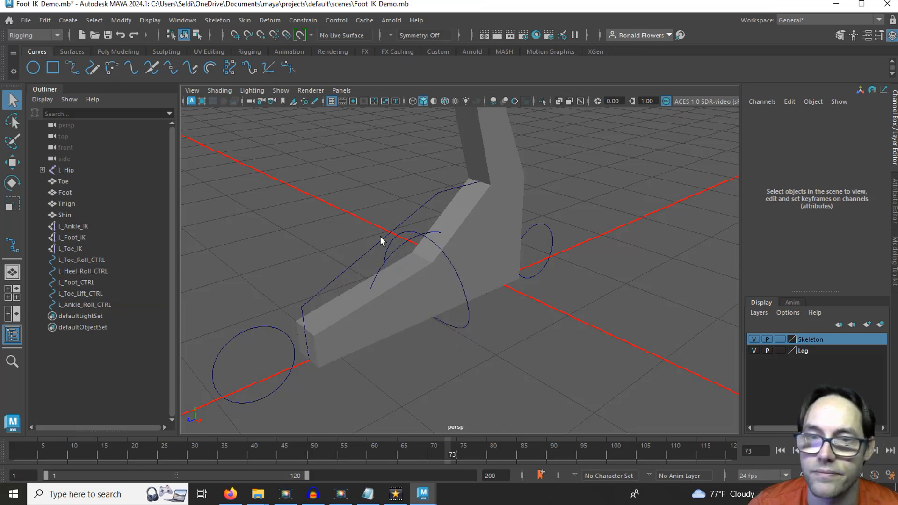
# - Scale L_Toe_Lift_CTRL down uniformly to about 5.957 so it differs in size from the ankle roll curve
pyautogui.keyDown('alt'); pyautogui.moveTo(463, 330); pyautogui.dragTo(417, 287); pyautogui.keyUp('alt')
pyautogui.click(410, 240)
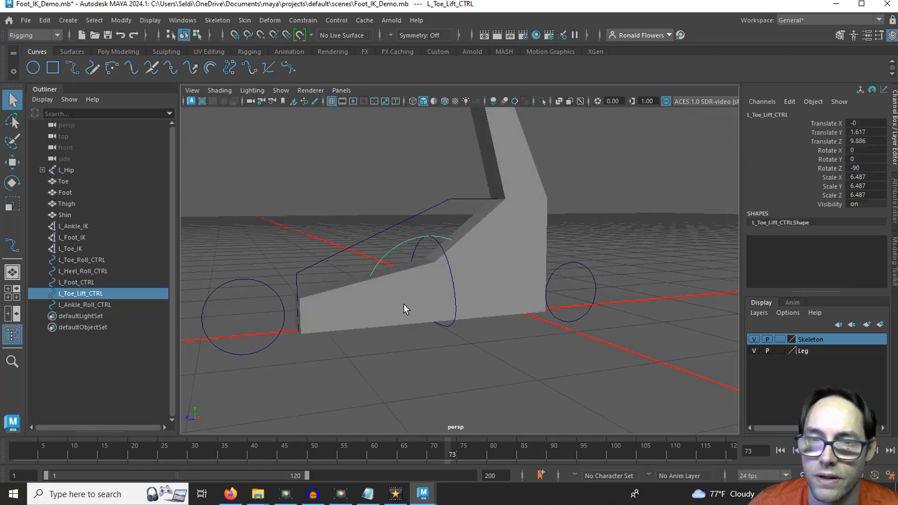
pyautogui.scroll(5, 403, 304)
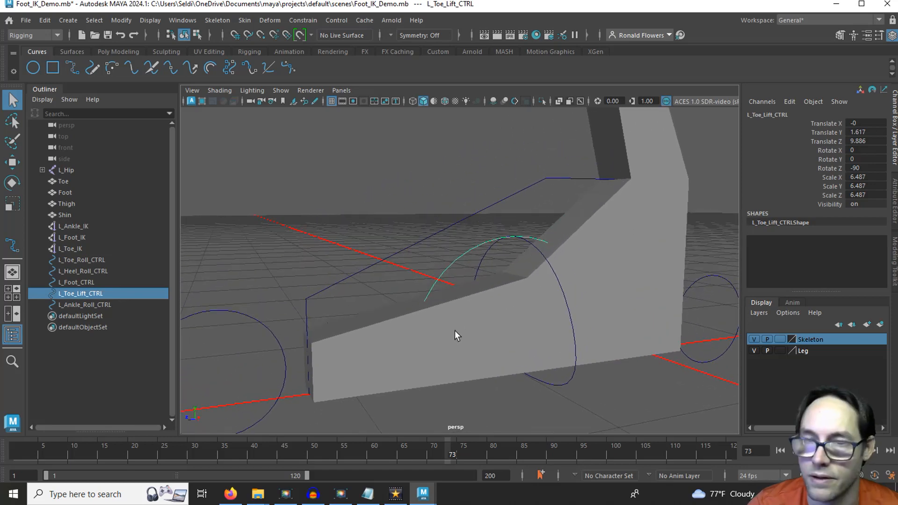
pyautogui.press('r')
pyautogui.moveTo(512, 342); pyautogui.dragTo(527, 352)
pyautogui.click(621, 387)
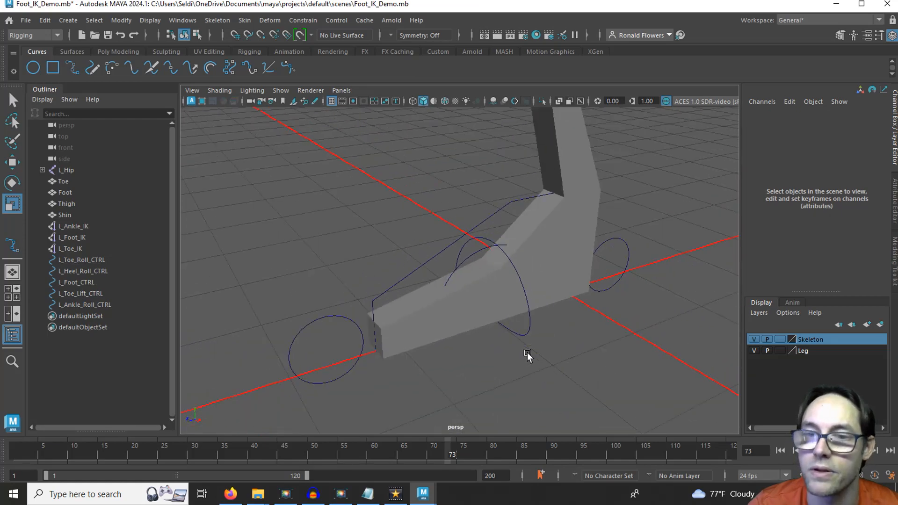
# - Switch the perspective view to wireframe and inspect the pivots of the ankle roll and toe lift controls
pyautogui.press('4')
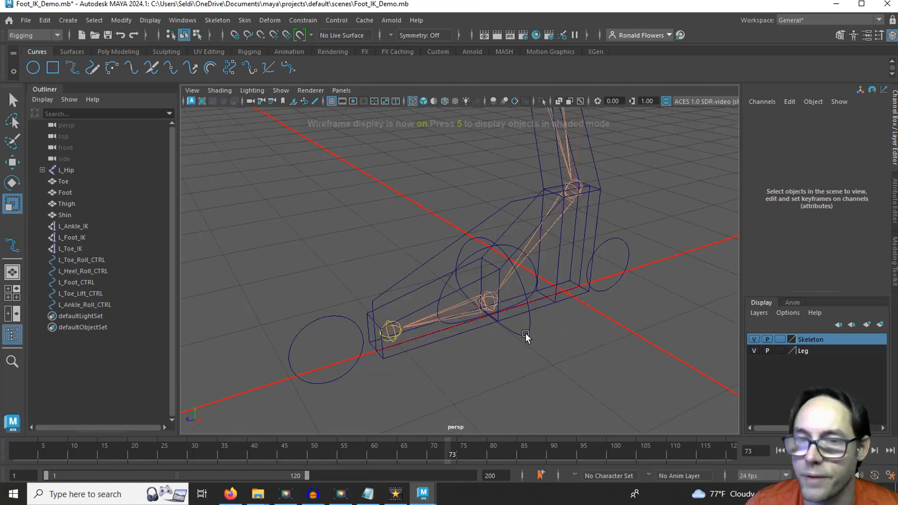
pyautogui.click(529, 325)
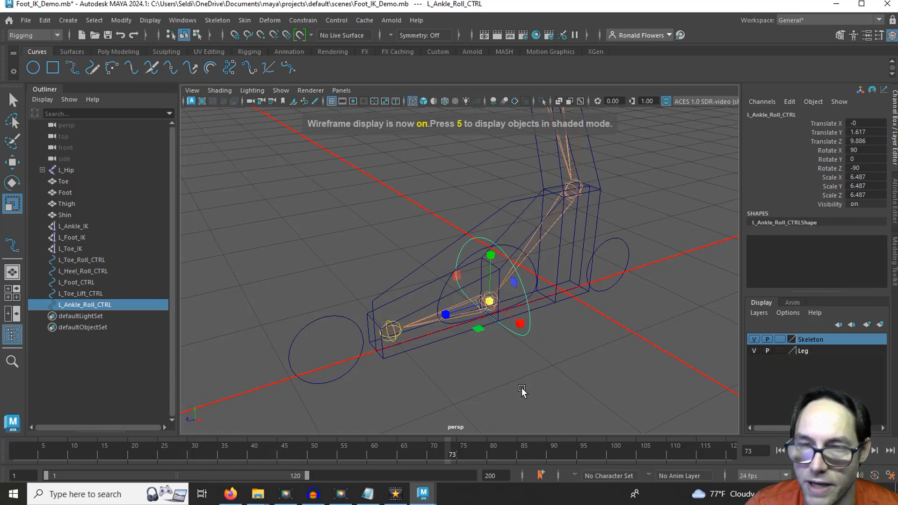
pyautogui.press('w')
pyautogui.click(527, 370)
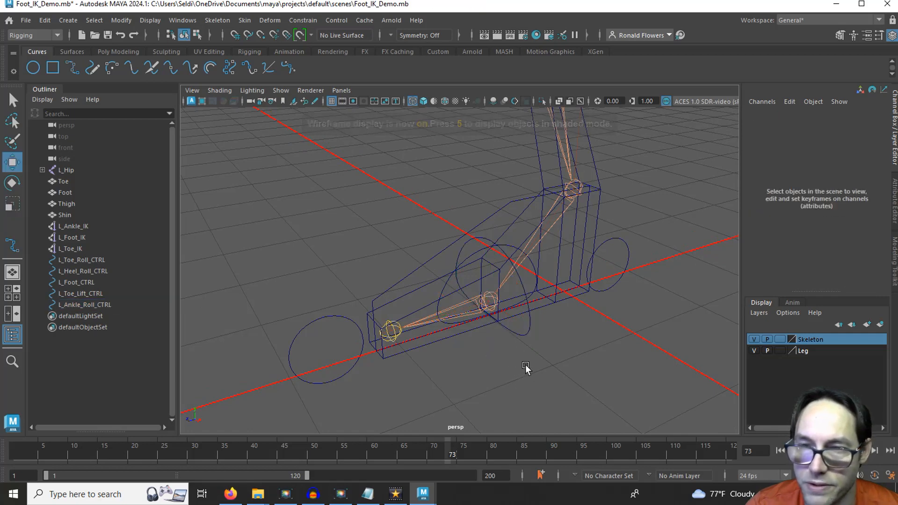
pyautogui.click(518, 333)
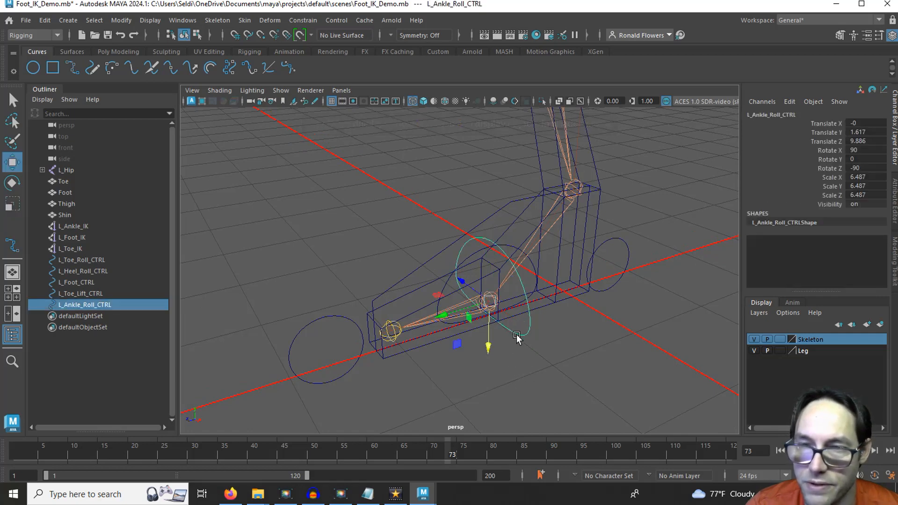
pyautogui.click(458, 263)
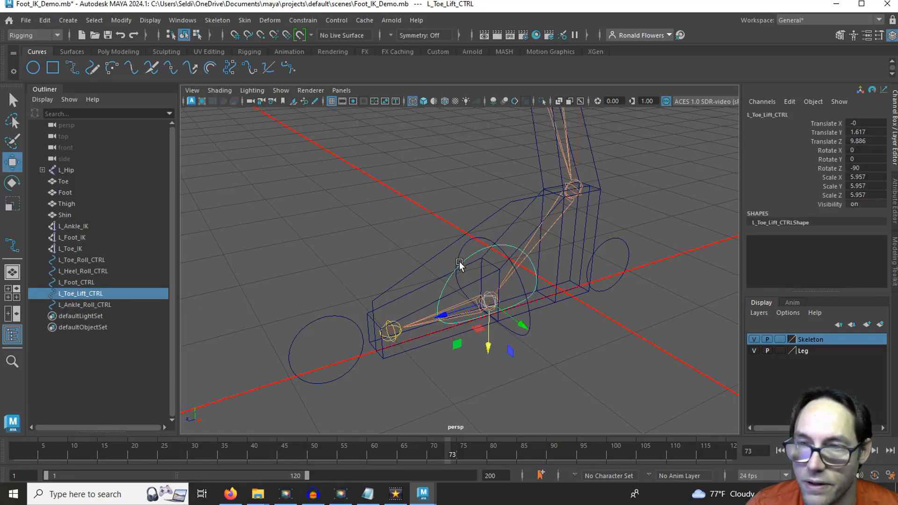
# - Move the pivot of L_Foot_CTRL from the origin up to the ankle joint with point snapping
pyautogui.click(433, 258)
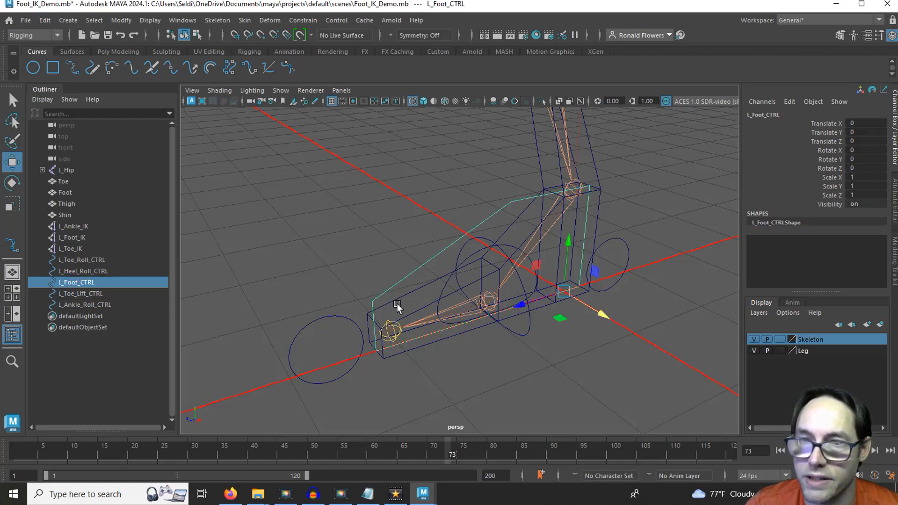
pyautogui.keyDown('alt'); pyautogui.moveTo(476, 346); pyautogui.dragTo(448, 354); pyautogui.keyUp('alt')
pyautogui.keyDown('alt'); pyautogui.moveTo(448, 354); pyautogui.dragTo(515, 372, button='right'); pyautogui.keyUp('alt')
pyautogui.keyDown('alt'); pyautogui.moveTo(516, 372); pyautogui.dragTo(384, 326); pyautogui.keyUp('alt')
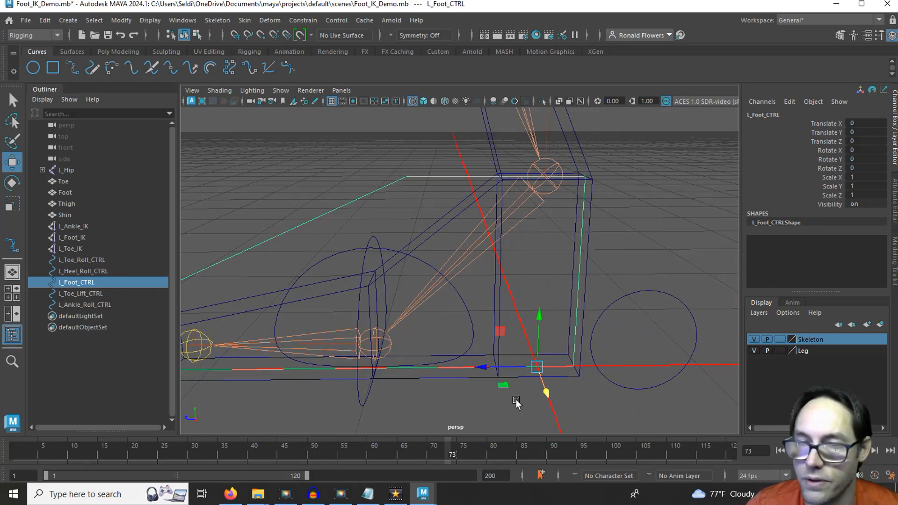
pyautogui.press('d')
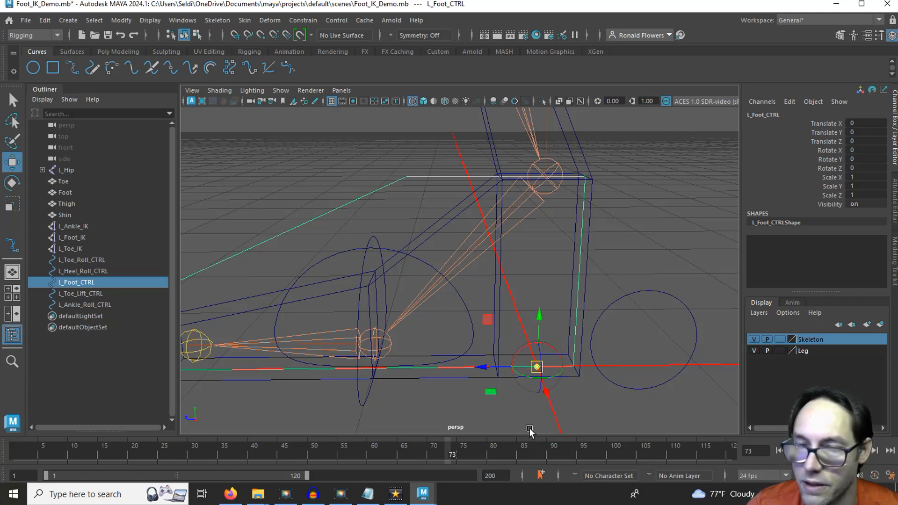
pyautogui.press('v')
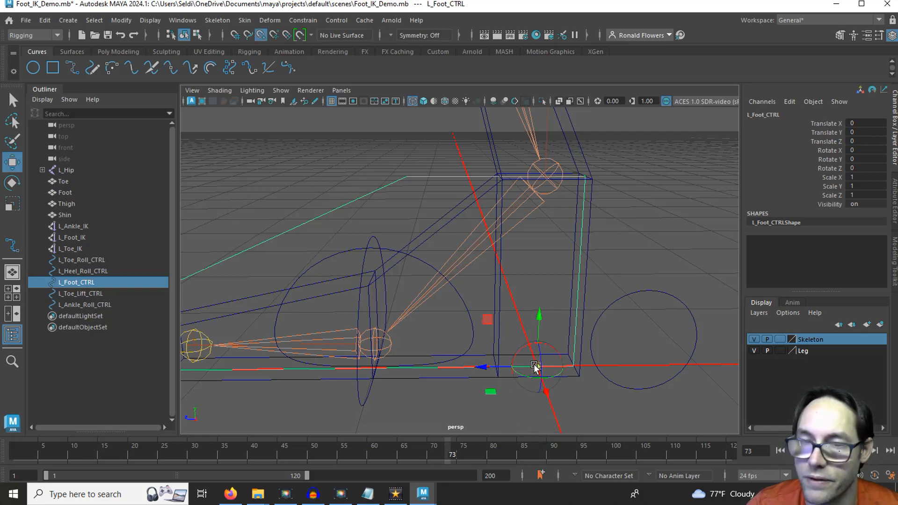
pyautogui.moveTo(535, 368); pyautogui.dragTo(548, 202)
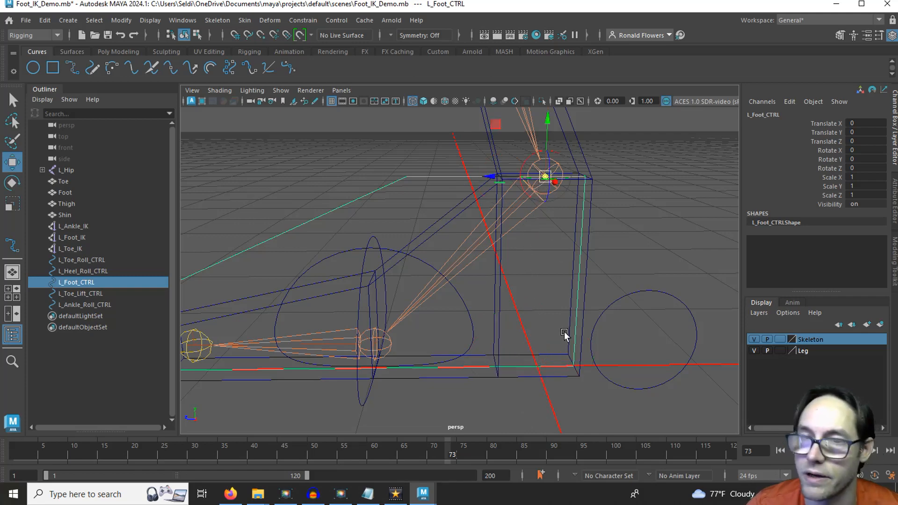
pyautogui.press('d')
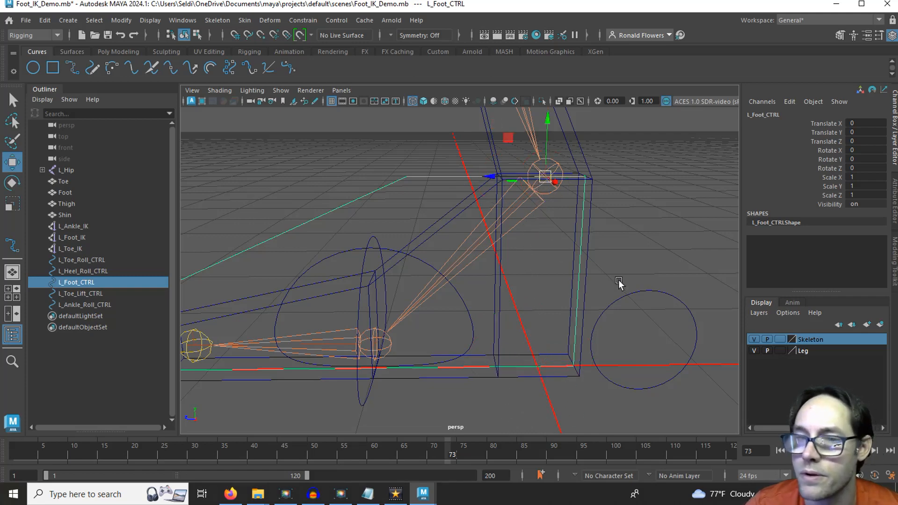
# - Snap the pivot of L_Heel_Roll_CTRL to the back of the heel and down to the foot's bottom edge
pyautogui.click(629, 293)
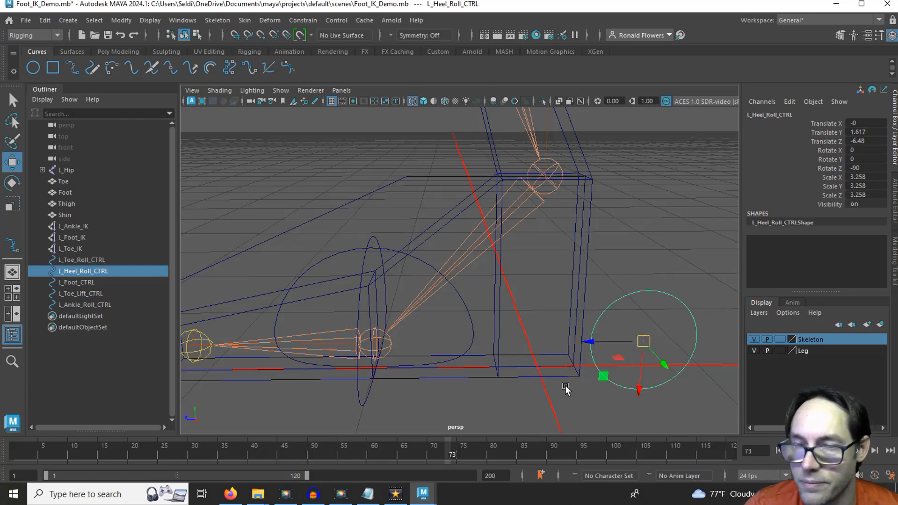
pyautogui.keyDown('alt'); pyautogui.moveTo(566, 388); pyautogui.dragTo(627, 372); pyautogui.keyUp('alt')
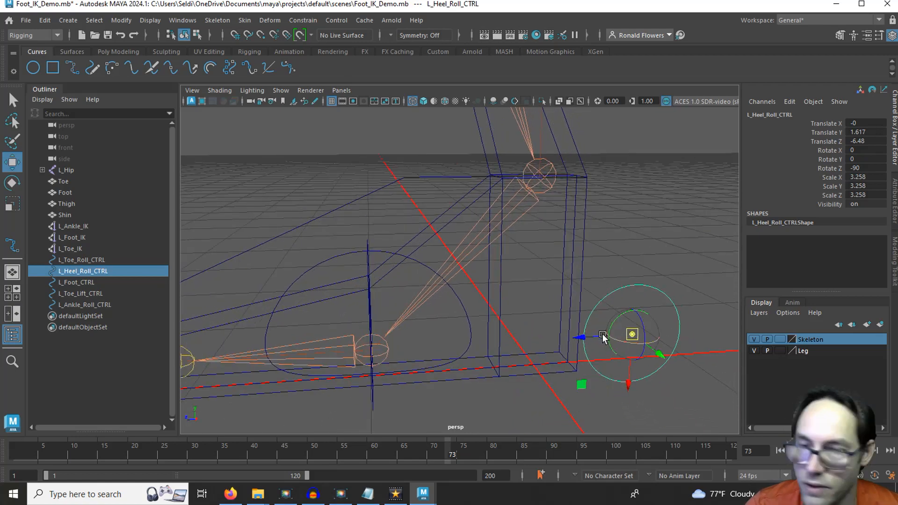
pyautogui.press('d')
pyautogui.press('v')
pyautogui.moveTo(581, 340); pyautogui.dragTo(550, 340)
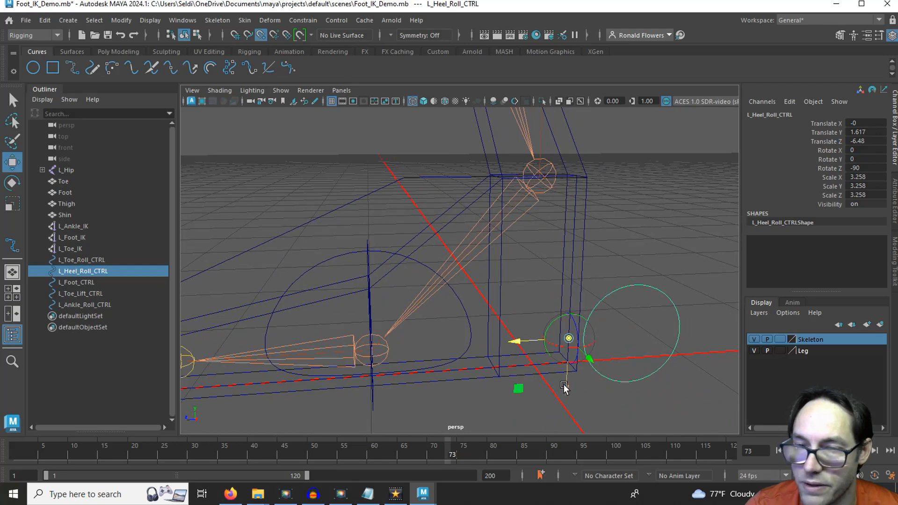
pyautogui.moveTo(565, 392); pyautogui.dragTo(565, 406)
pyautogui.moveTo(651, 390)
pyautogui.keyDown('alt'); pyautogui.mouseDown()
pyautogui.moveTo(574, 369)
pyautogui.moveTo(648, 387)
pyautogui.mouseUp(); pyautogui.keyUp('alt')
pyautogui.keyDown('alt'); pyautogui.moveTo(466, 403); pyautogui.dragTo(448, 372); pyautogui.keyUp('alt')
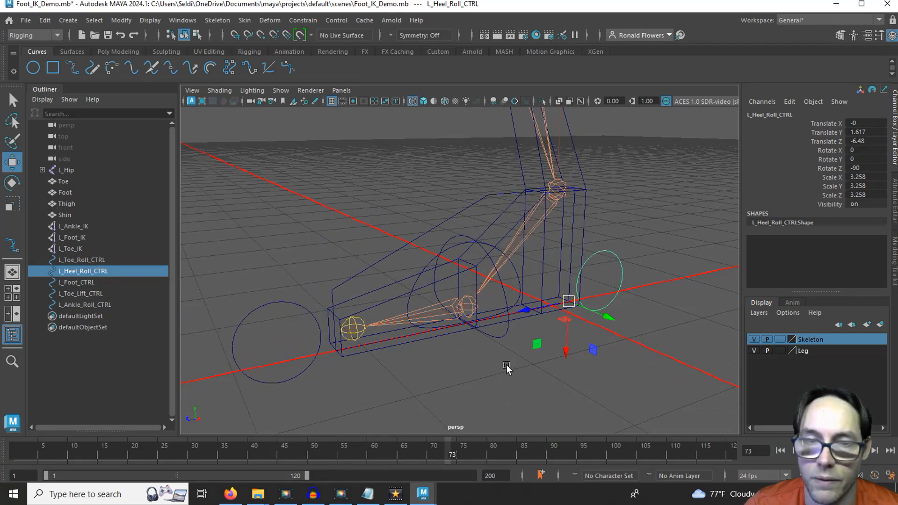
# - Freeze translate, rotate and scale on all five control curves, from L_Toe_Roll_CTRL through L_Ankle_Roll_CTRL
pyautogui.click(83, 259)
pyautogui.click(85, 269)
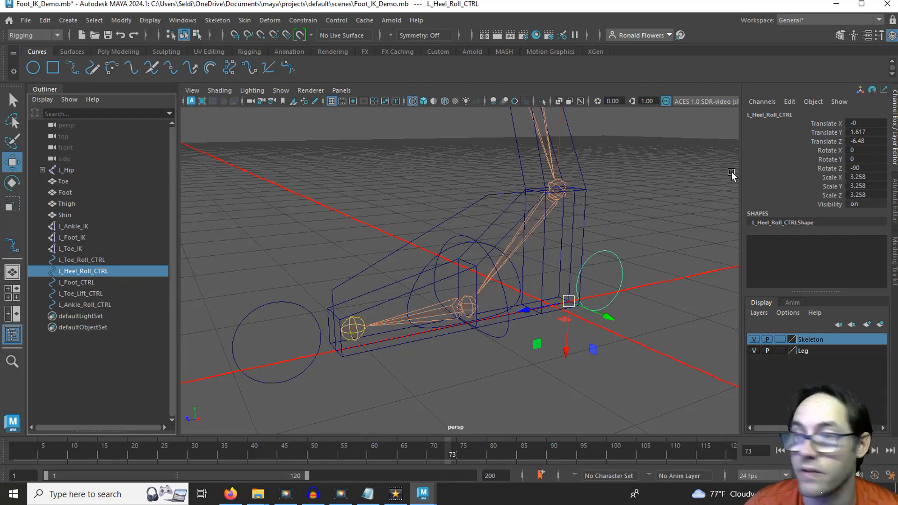
pyautogui.click(79, 260)
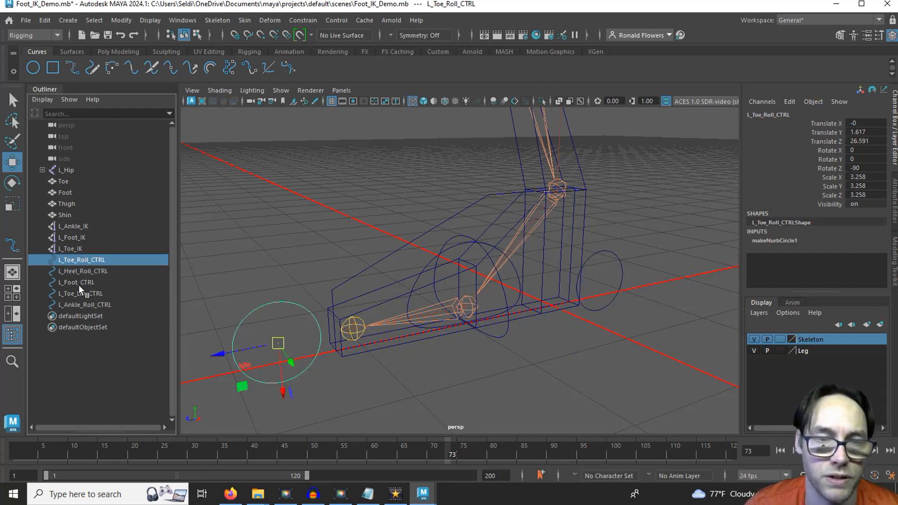
pyautogui.keyDown('shift'); pyautogui.click(86, 304); pyautogui.keyUp('shift')
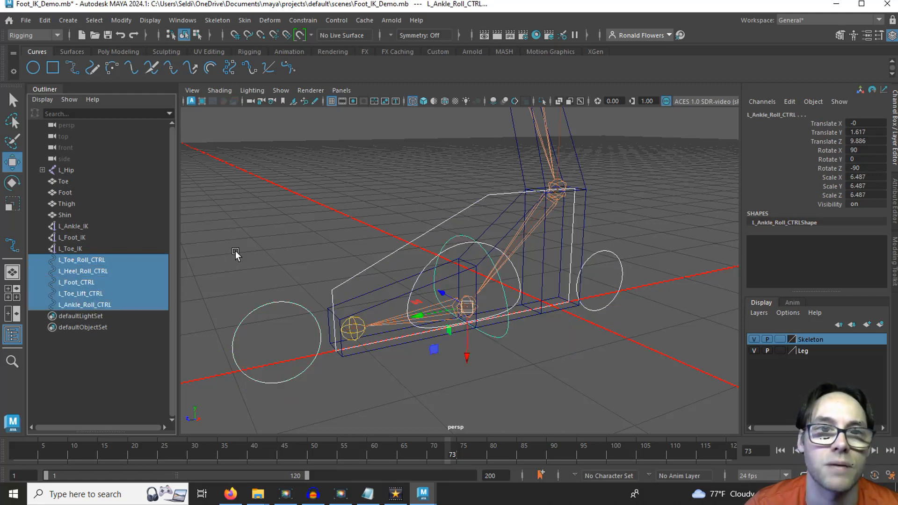
pyautogui.click(115, 20)
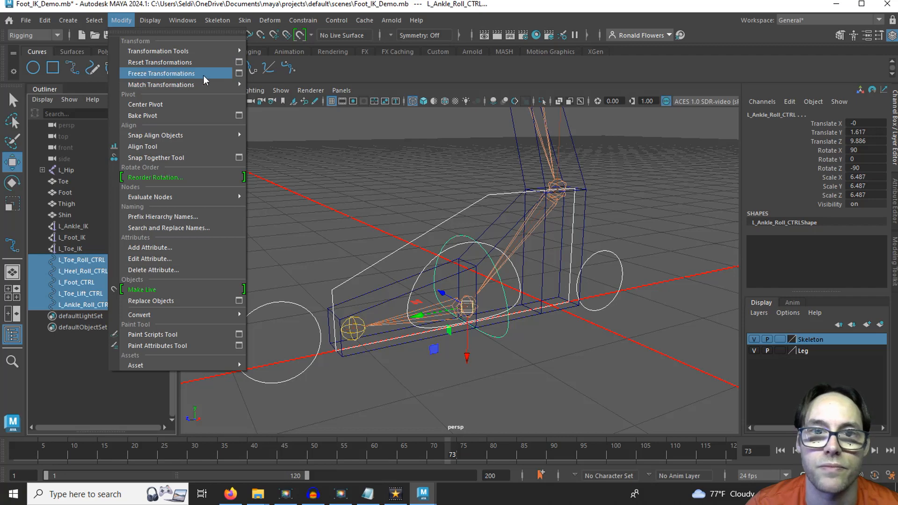
pyautogui.click(239, 73)
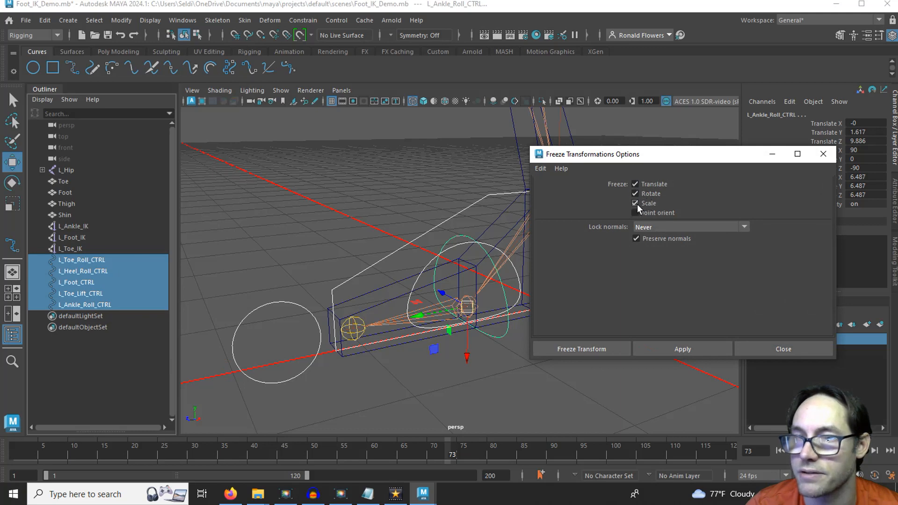
pyautogui.click(589, 347)
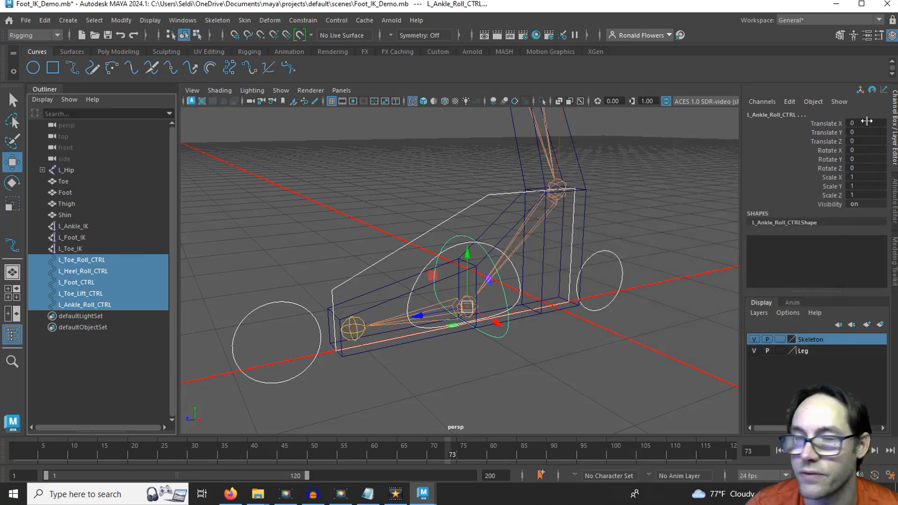
# - Delete the construction history of all five control curves, from L_Toe_Roll_CTRL through L_Ankle_Roll_CTRL
pyautogui.click(426, 233)
pyautogui.click(89, 260)
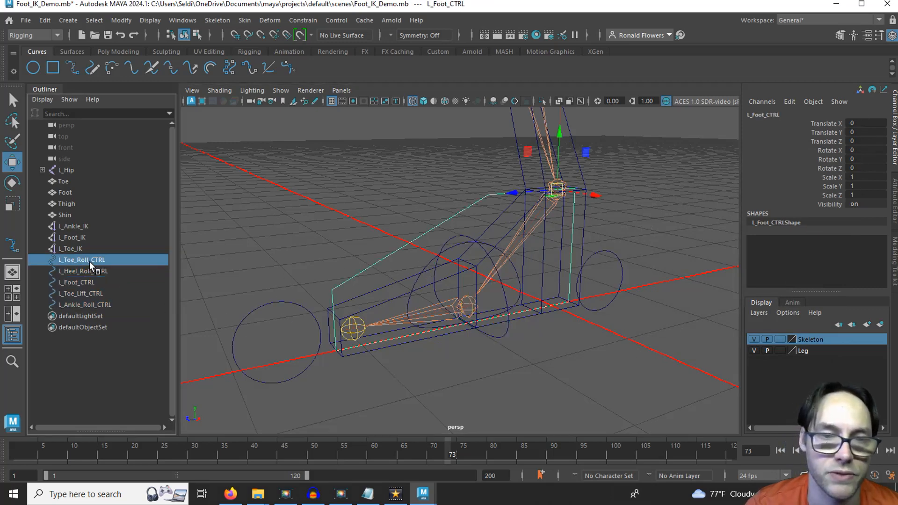
pyautogui.keyDown('shift'); pyautogui.click(94, 304); pyautogui.keyUp('shift')
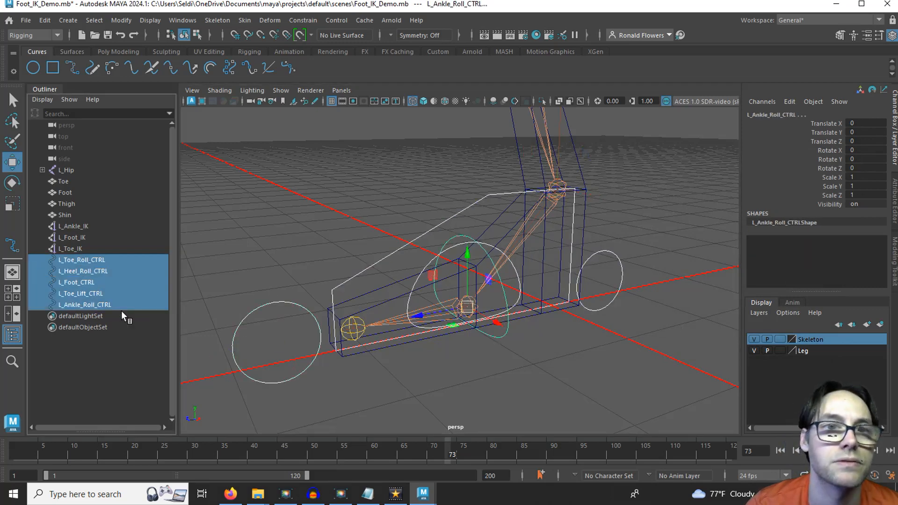
pyautogui.click(46, 17)
pyautogui.moveTo(143, 154)
pyautogui.click(182, 162)
pyautogui.click(344, 292)
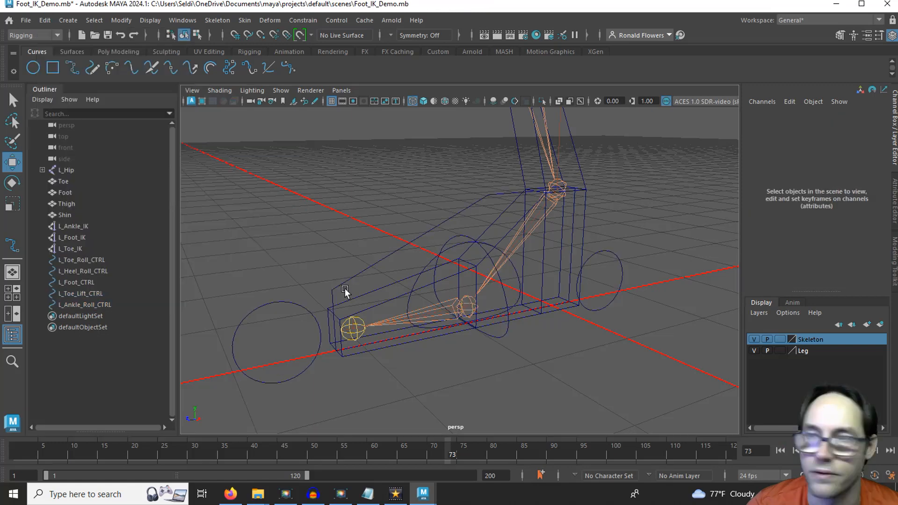
# - Move the pivot of L_Toe_Roll_CTRL onto the joint at the tip of the toe with point snapping
pyautogui.click(330, 299)
pyautogui.click(283, 304)
pyautogui.click(287, 277)
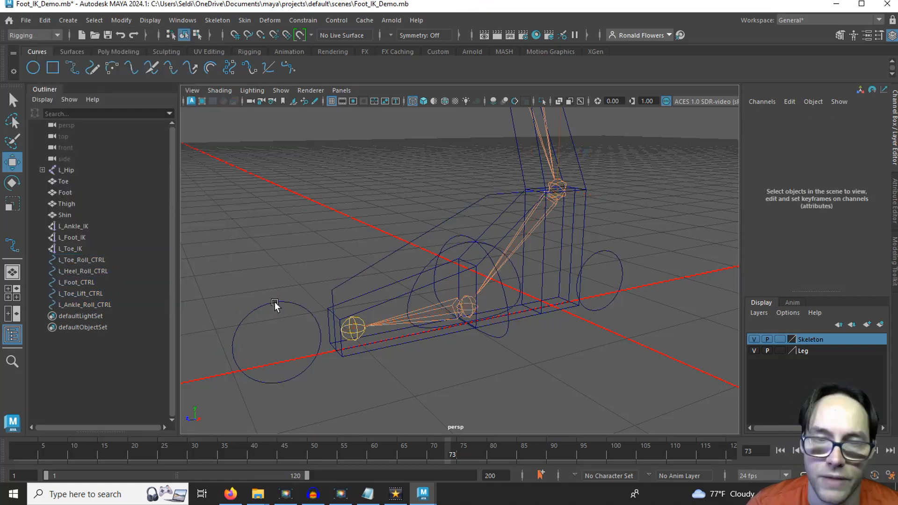
pyautogui.click(275, 305)
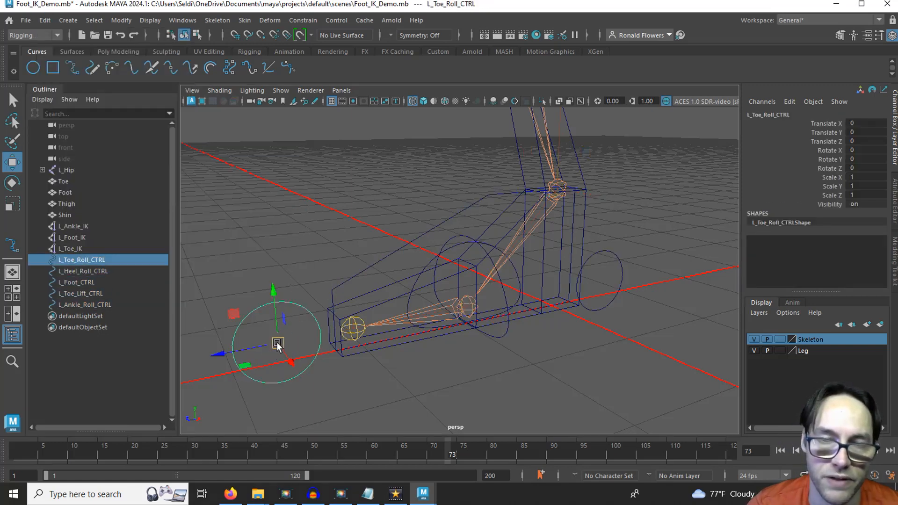
pyautogui.keyDown('alt'); pyautogui.moveTo(356, 355); pyautogui.dragTo(300, 341); pyautogui.keyUp('alt')
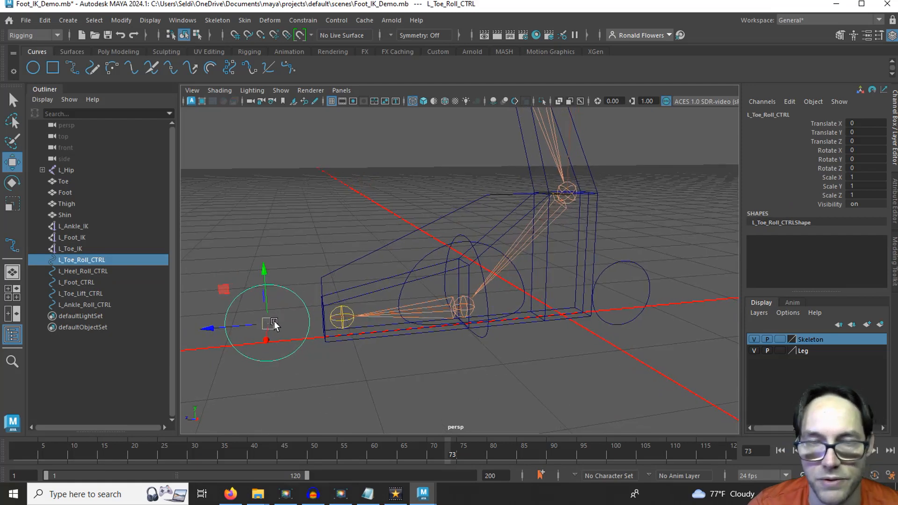
pyautogui.press('d')
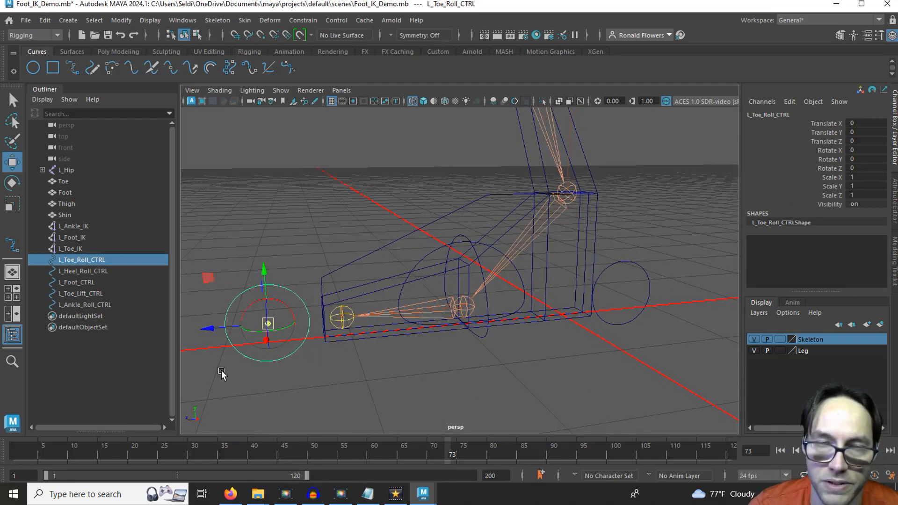
pyautogui.press('v')
pyautogui.moveTo(272, 322); pyautogui.dragTo(342, 318)
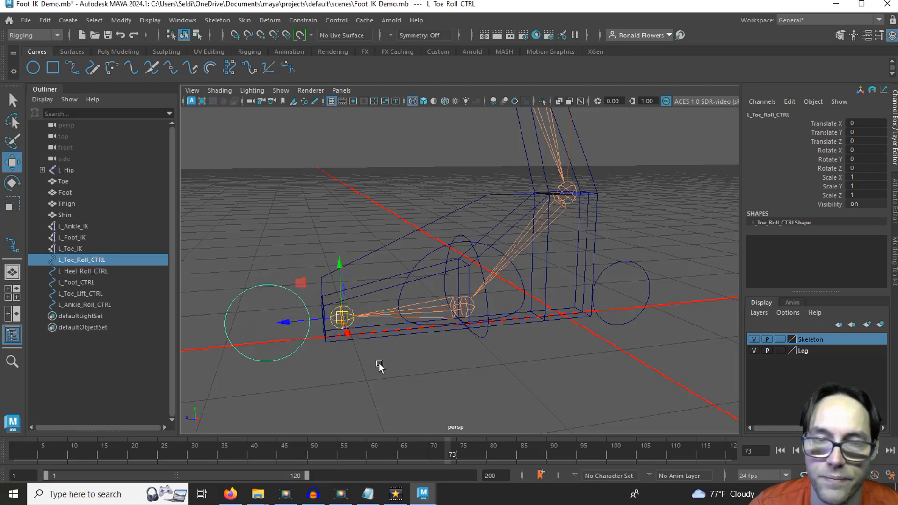
pyautogui.keyDown('alt'); pyautogui.moveTo(332, 371); pyautogui.dragTo(353, 372); pyautogui.keyUp('alt')
pyautogui.click(281, 357)
pyautogui.click(283, 299)
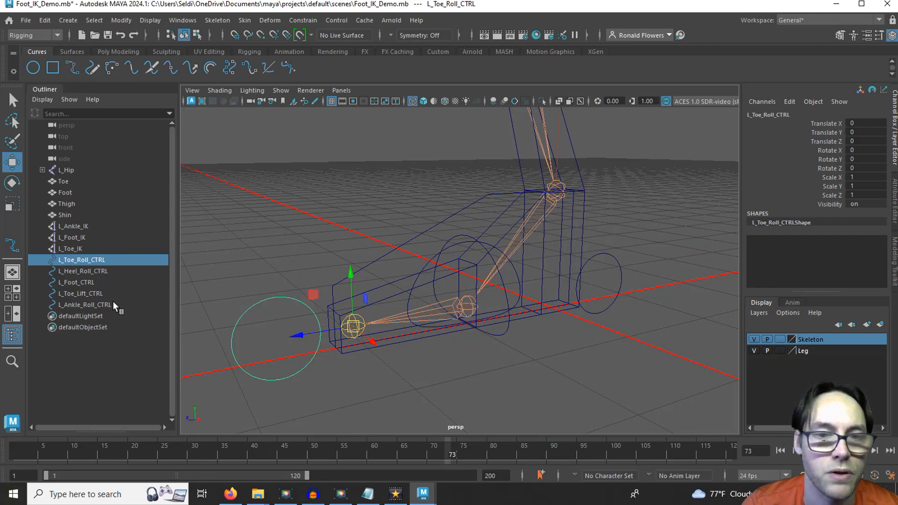
# - Parent L_Toe_Roll_CTRL under L_Foot_CTRL and expand the hierarchy
pyautogui.click(76, 282)
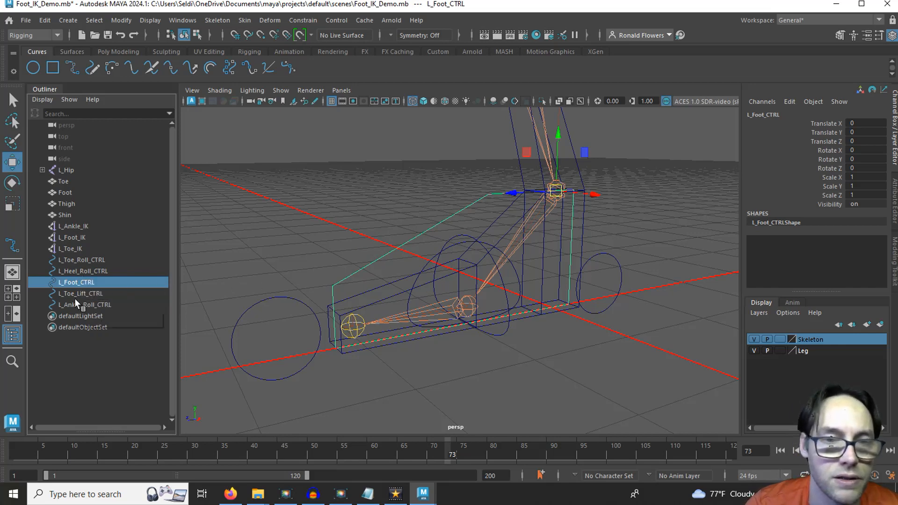
pyautogui.click(80, 261)
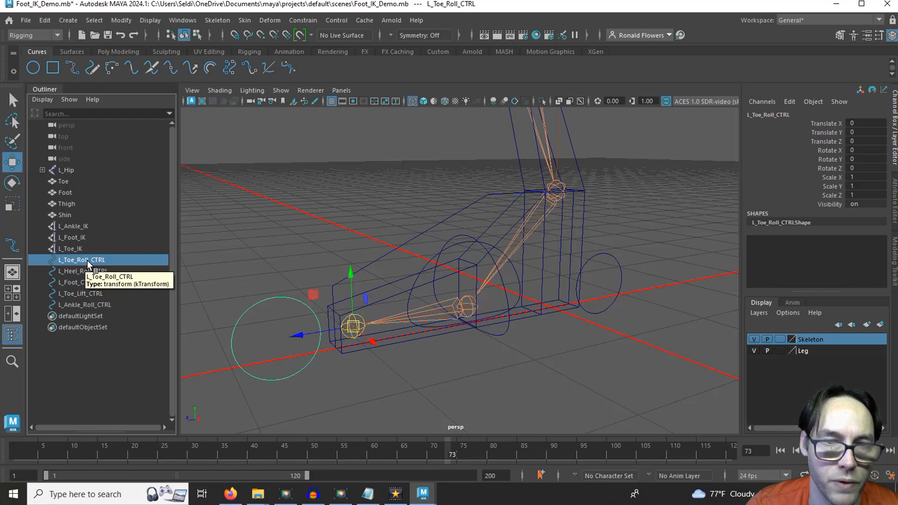
pyautogui.moveTo(88, 262); pyautogui.dragTo(78, 282, button='middle')
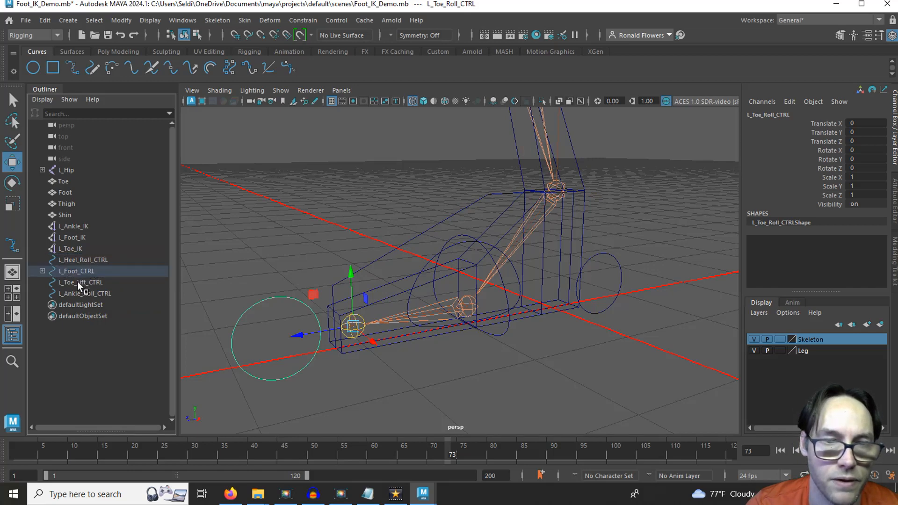
pyautogui.click(43, 271)
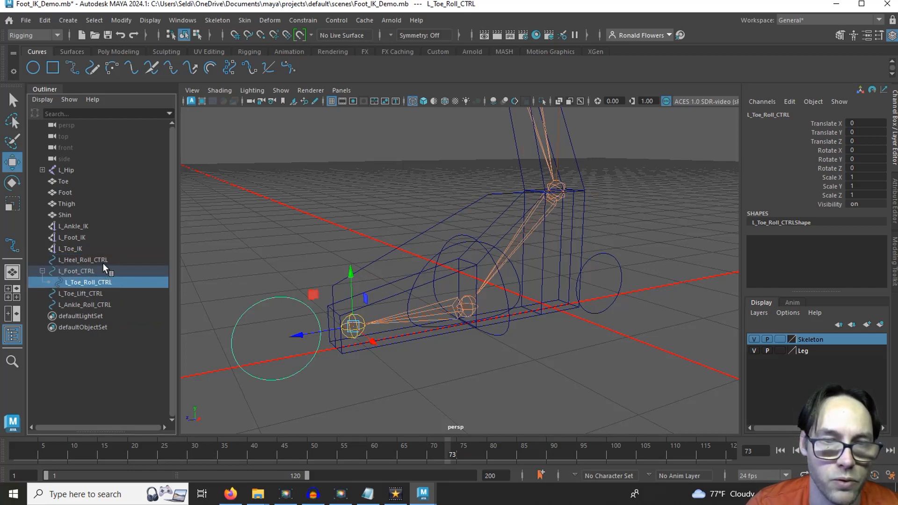
# - Parent L_Heel_Roll_CTRL under L_Toe_Roll_CTRL and check each level of the foot control hierarchy
pyautogui.click(98, 258)
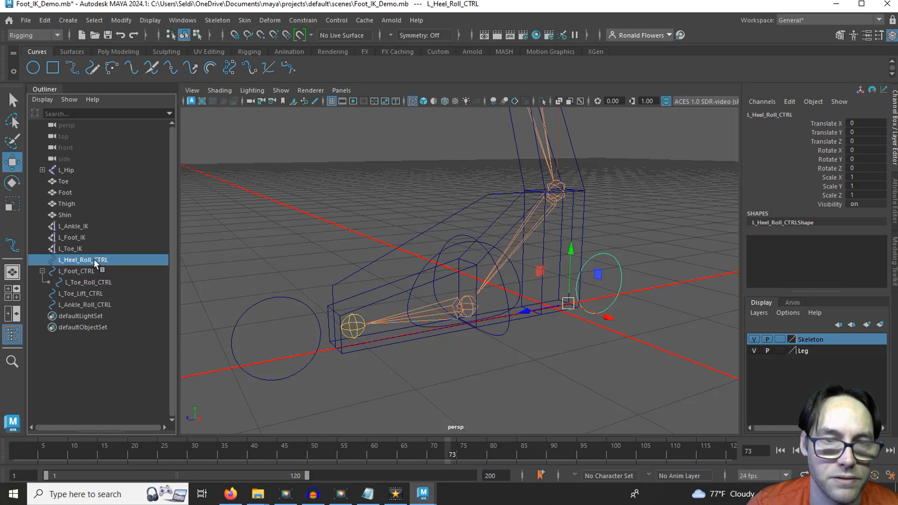
pyautogui.moveTo(97, 260); pyautogui.dragTo(85, 286, button='middle')
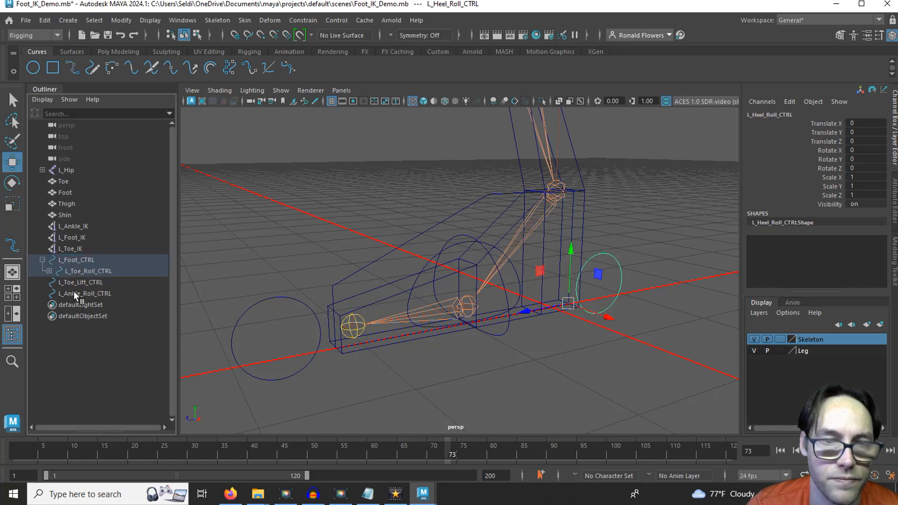
pyautogui.click(49, 271)
pyautogui.click(81, 260)
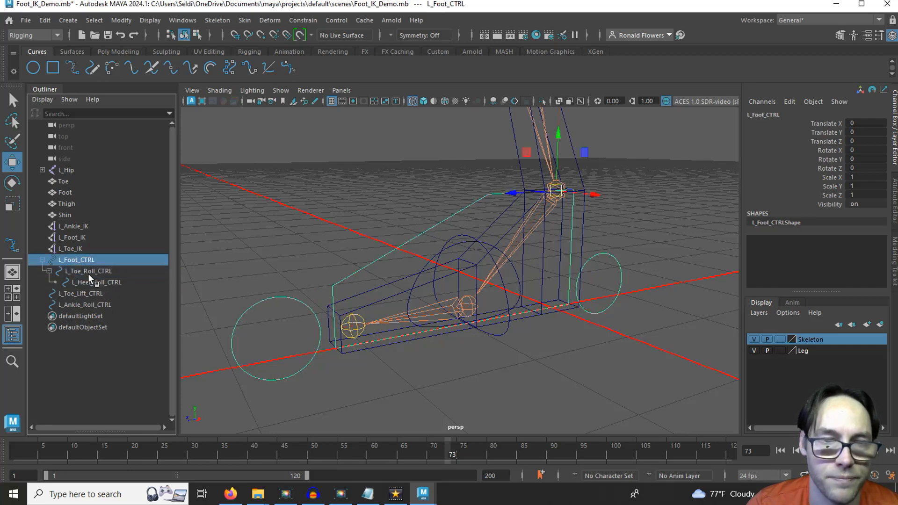
pyautogui.click(89, 271)
pyautogui.click(93, 282)
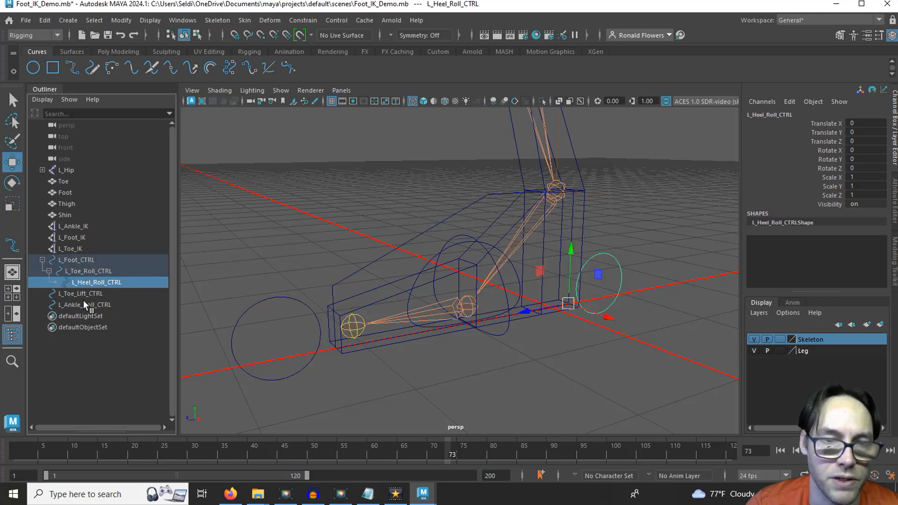
# - Parent both L_Toe_Lift_CTRL and L_Ankle_Roll_CTRL under L_Heel_Roll_CTRL, expand it and clear the selection
pyautogui.click(86, 294)
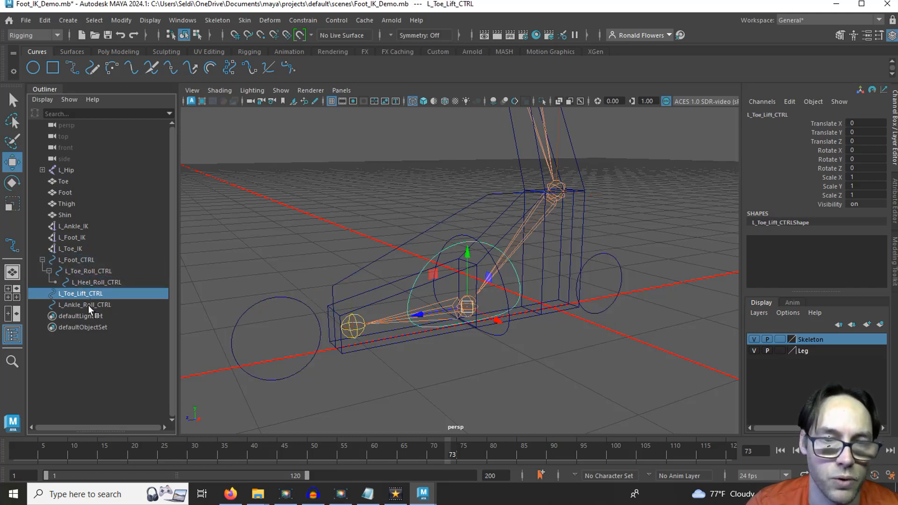
pyautogui.keyDown('shift'); pyautogui.click(86, 305); pyautogui.keyUp('shift')
pyautogui.moveTo(83, 294); pyautogui.dragTo(97, 282, button='middle')
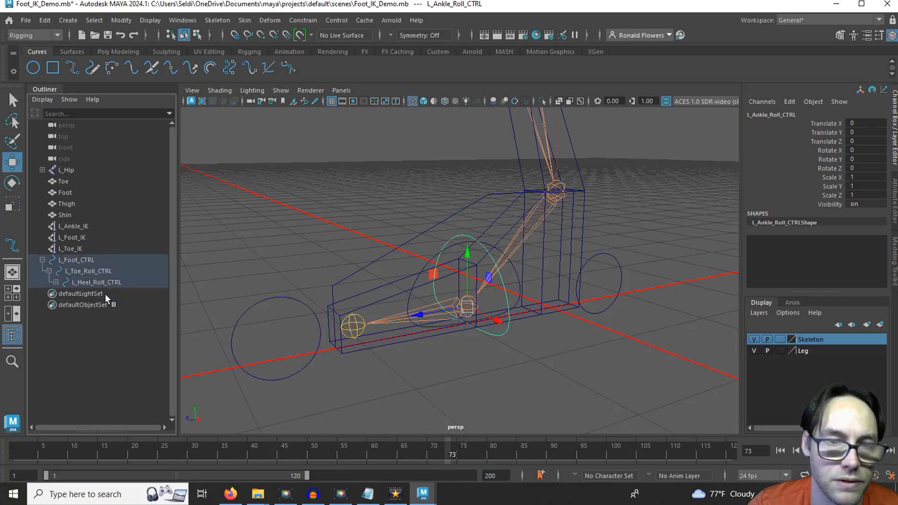
pyautogui.click(56, 282)
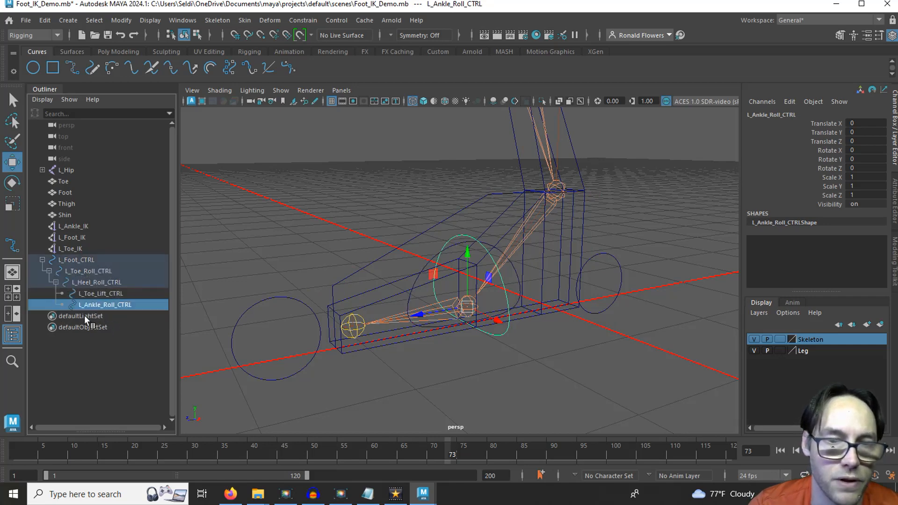
pyautogui.click(123, 368)
pyautogui.press('e')
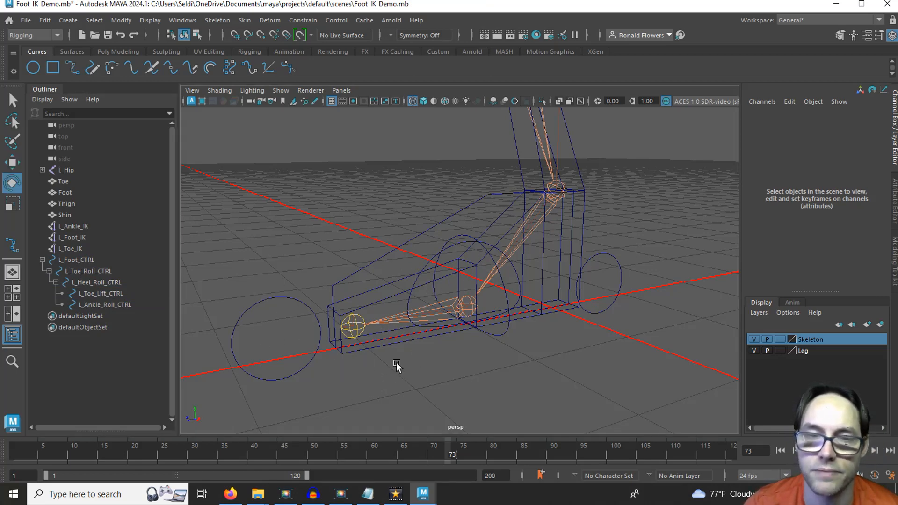
pyautogui.click(283, 300)
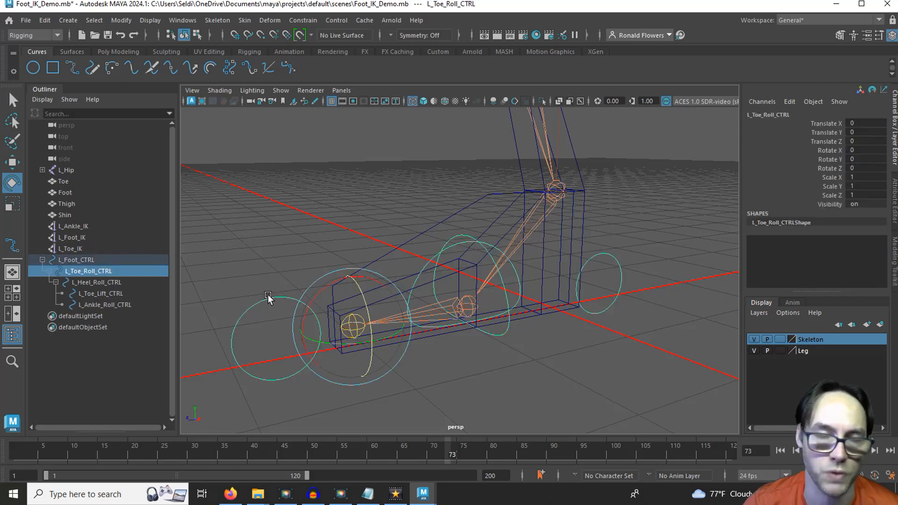
pyautogui.press('q')
# - Create five empty groups at the top level of the scene, with nothing selected each time
pyautogui.click(280, 263)
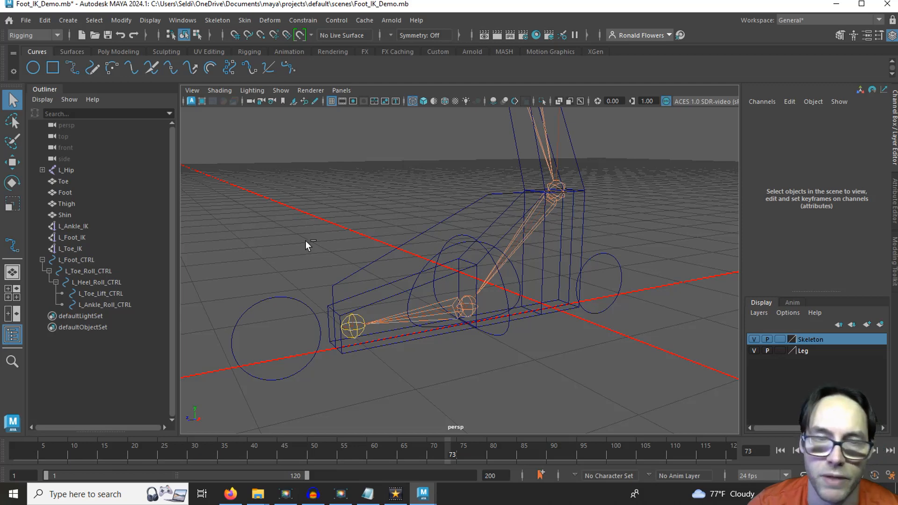
pyautogui.hotkey('ctrl', 'g')
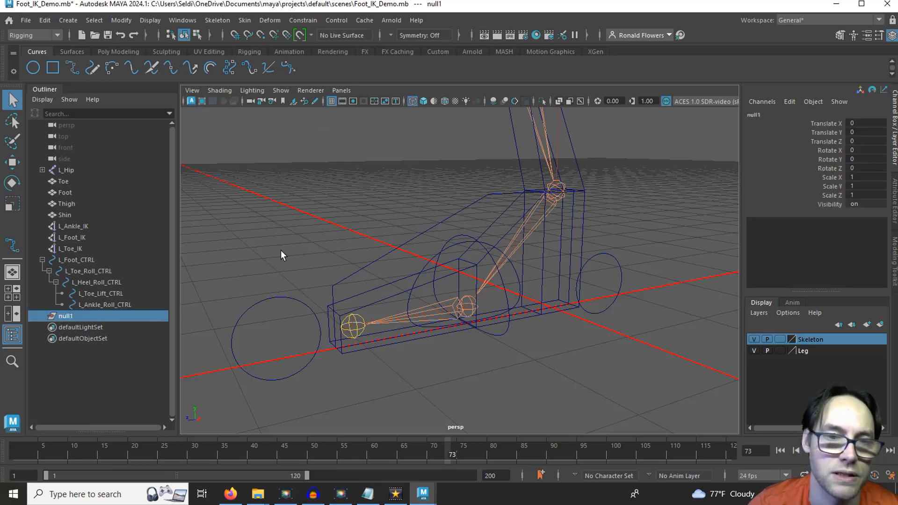
pyautogui.click(228, 268)
pyautogui.hotkey('ctrl', 'g')
pyautogui.click(255, 259)
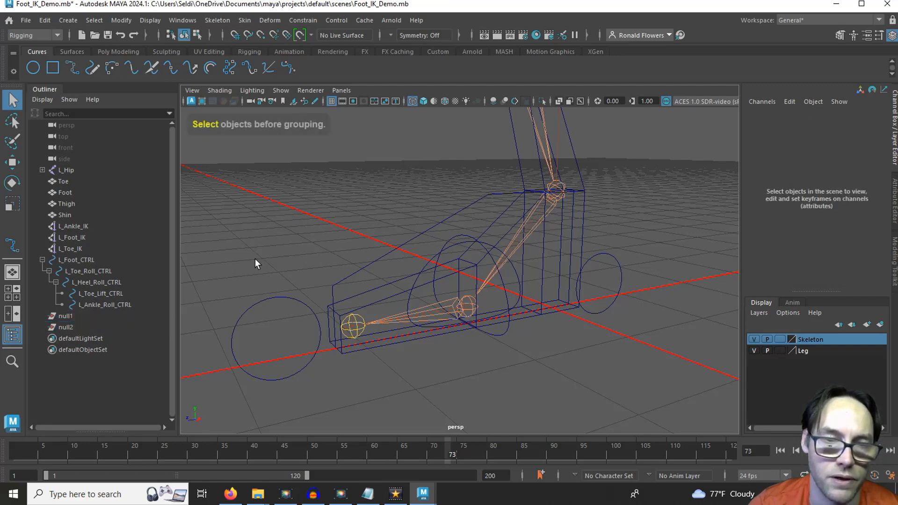
pyautogui.hotkey('ctrl', 'g')
pyautogui.click(254, 259)
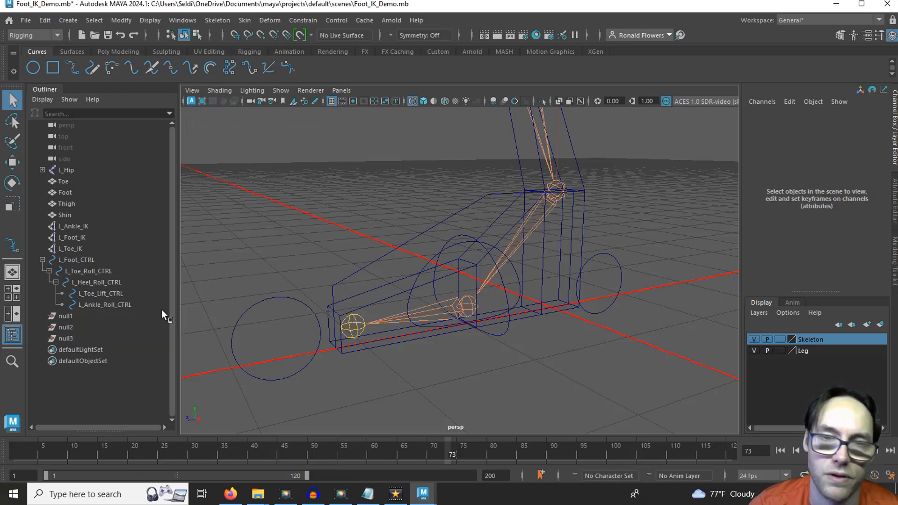
pyautogui.hotkey('ctrl', 'g')
pyautogui.click(254, 259)
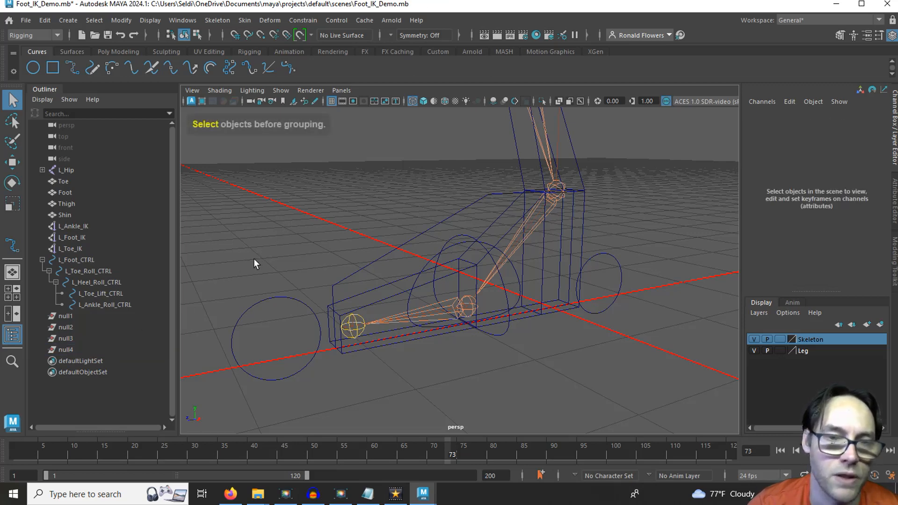
pyautogui.click(91, 349)
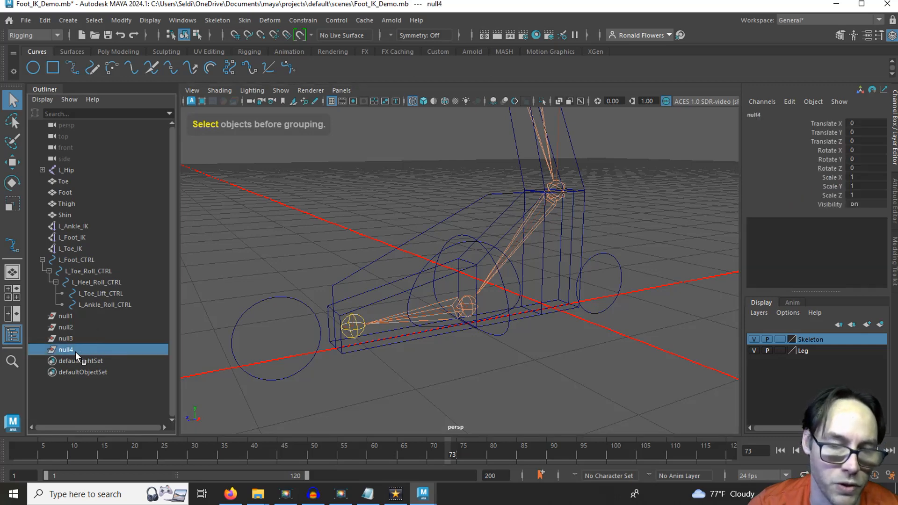
pyautogui.click(231, 288)
pyautogui.hotkey('ctrl', 'g')
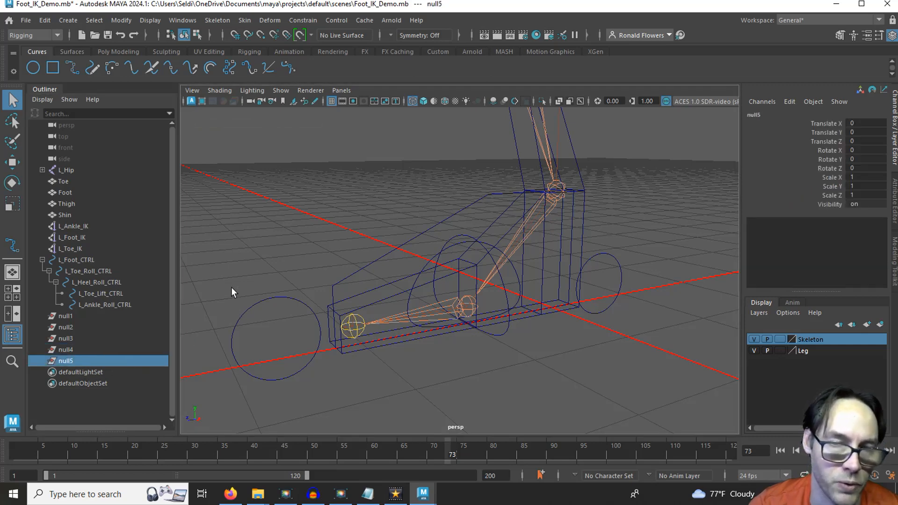
pyautogui.click(237, 266)
pyautogui.click(111, 360)
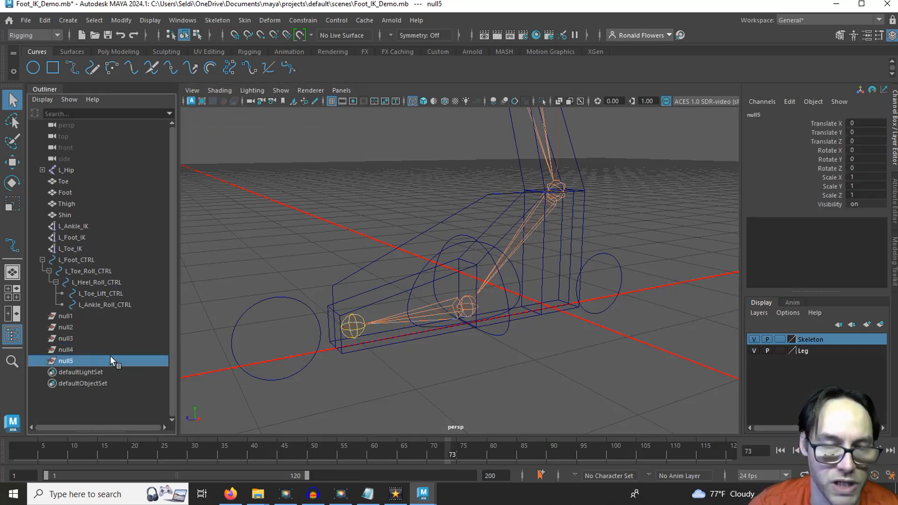
pyautogui.hotkey('ctrl', 'g')
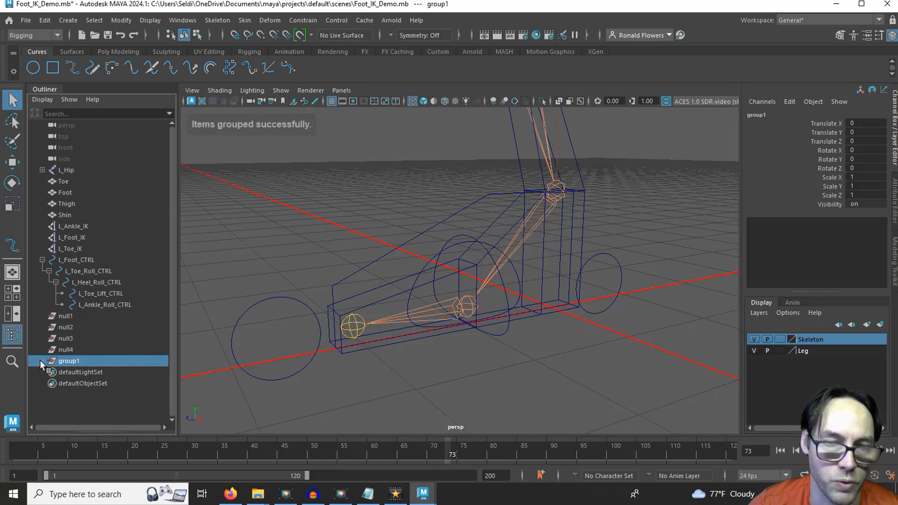
pyautogui.click(42, 361)
pyautogui.hotkey('ctrl', 'z')
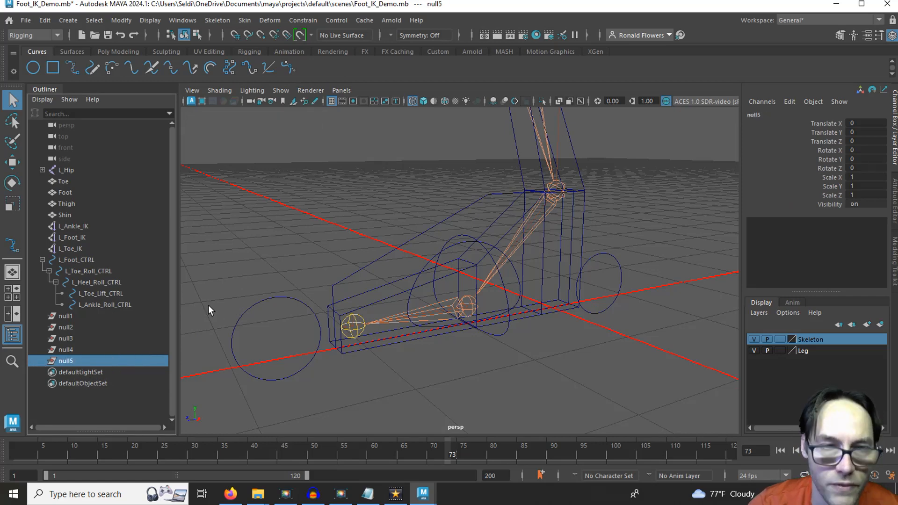
# - Go through the five empty groups null1 to null5 one by one to check them
pyautogui.click(72, 315)
pyautogui.click(70, 327)
pyautogui.click(72, 338)
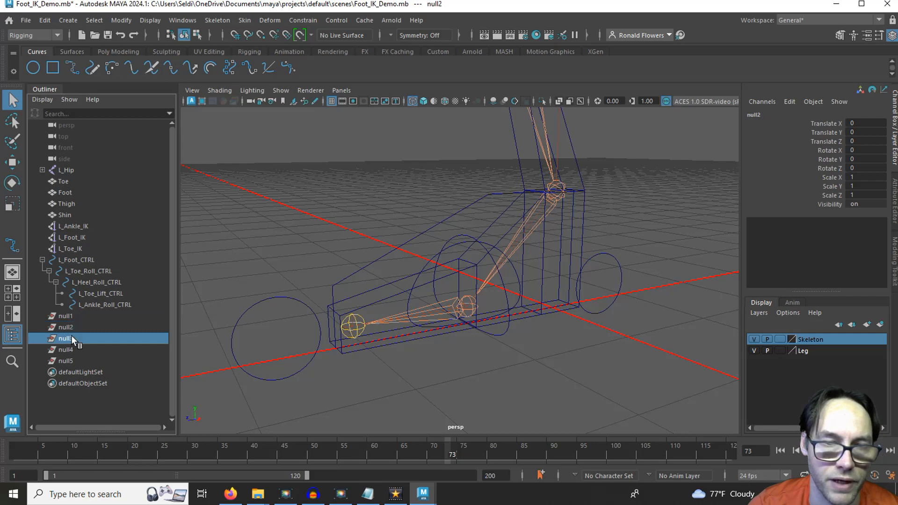
pyautogui.click(69, 349)
pyautogui.click(69, 361)
# - Rename the first empty group, null1, to L_Foot_GRP
pyautogui.click(74, 320)
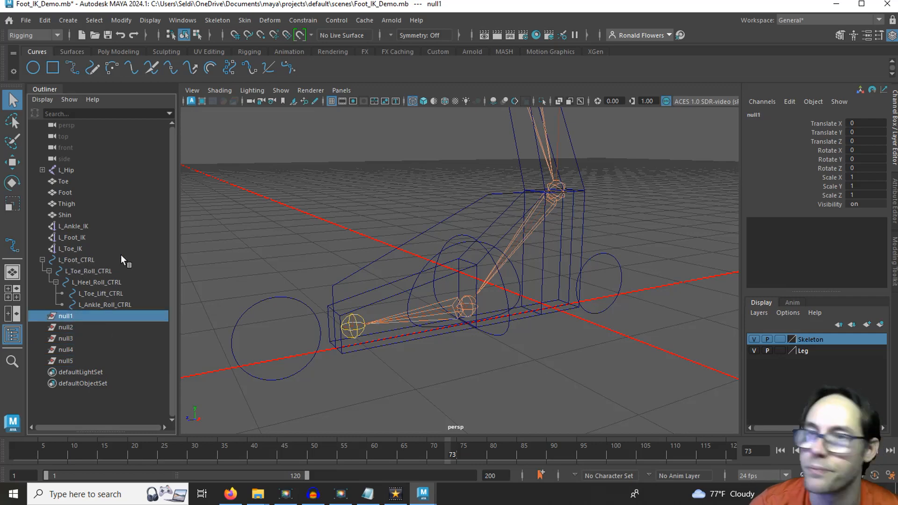
pyautogui.click(799, 115)
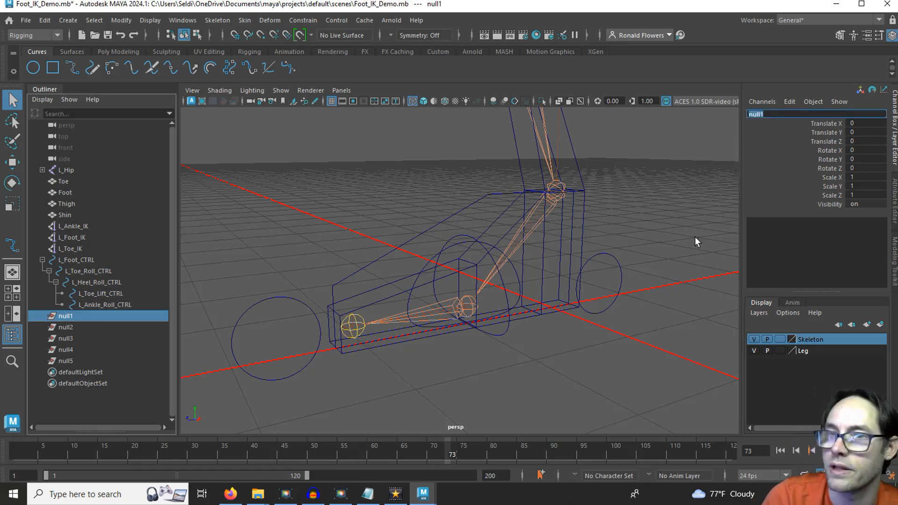
pyautogui.write('L_Foot')
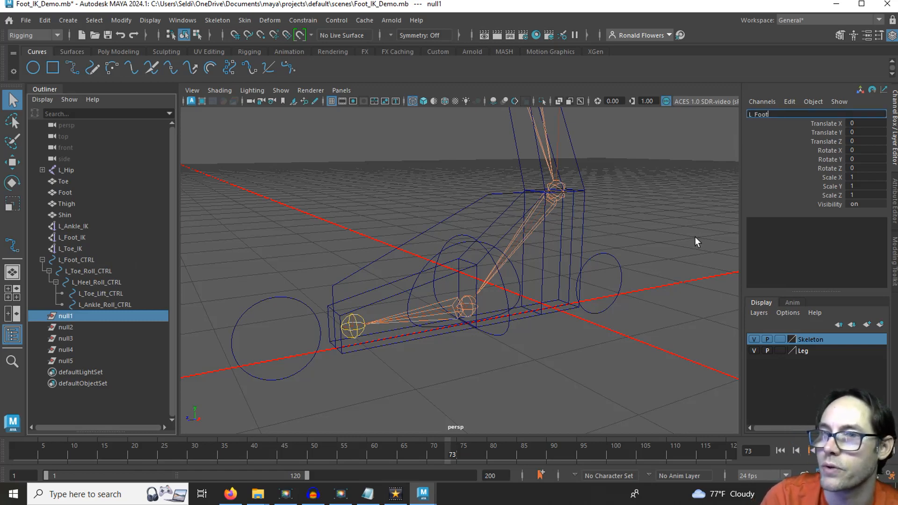
pyautogui.write('_GRP')
pyautogui.press('Return')
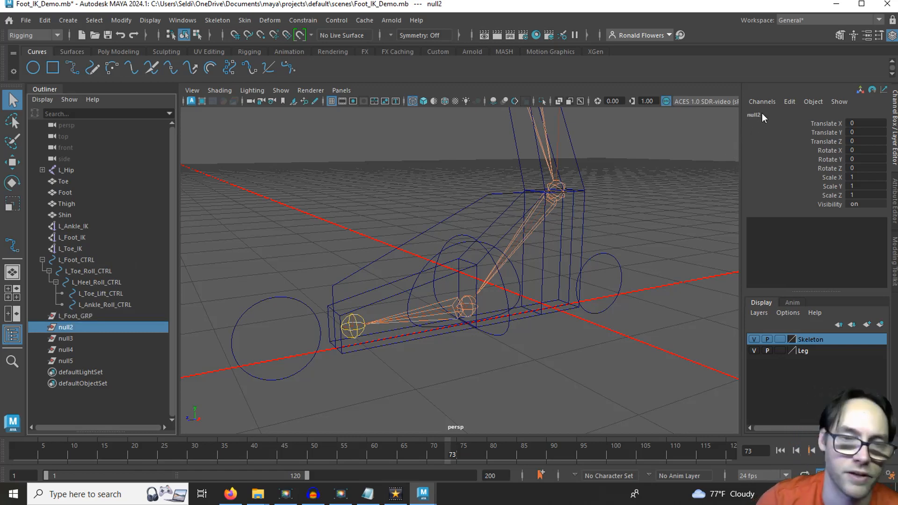
# - Rename the second empty group, null2, to L_Toe_Roll_GRP
pyautogui.click(762, 114)
pyautogui.write('L_T')
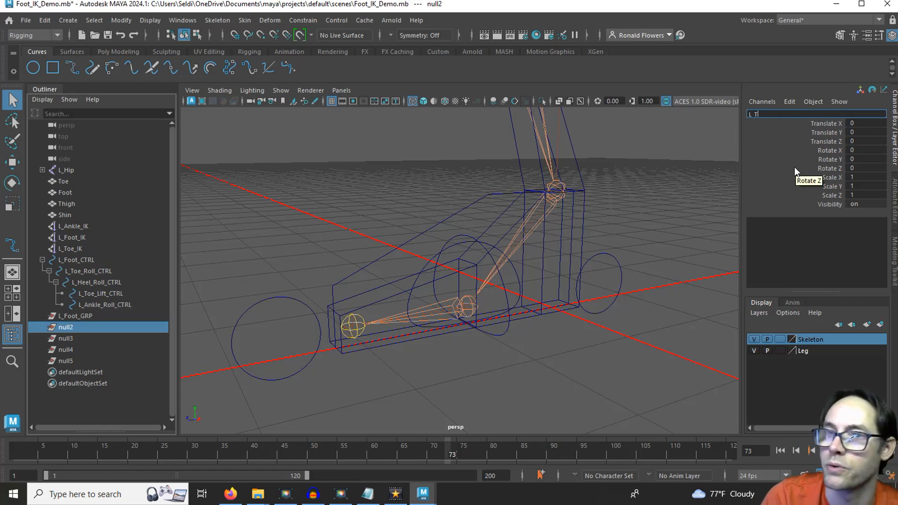
pyautogui.write('oe_Roll_GRP')
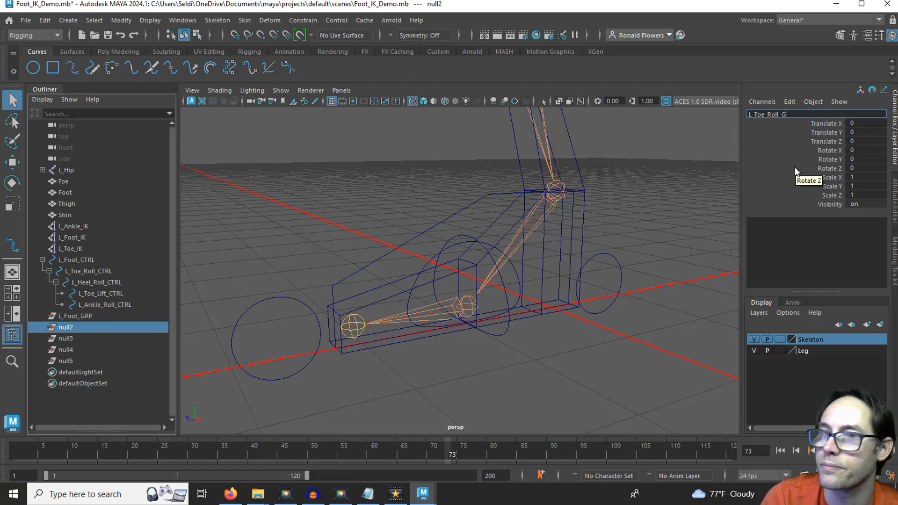
pyautogui.press('Return')
# - Rename the third empty group, null3, after the heel roll control, starting the name with L_Heel_Rol
pyautogui.click(764, 115)
pyautogui.write('L')
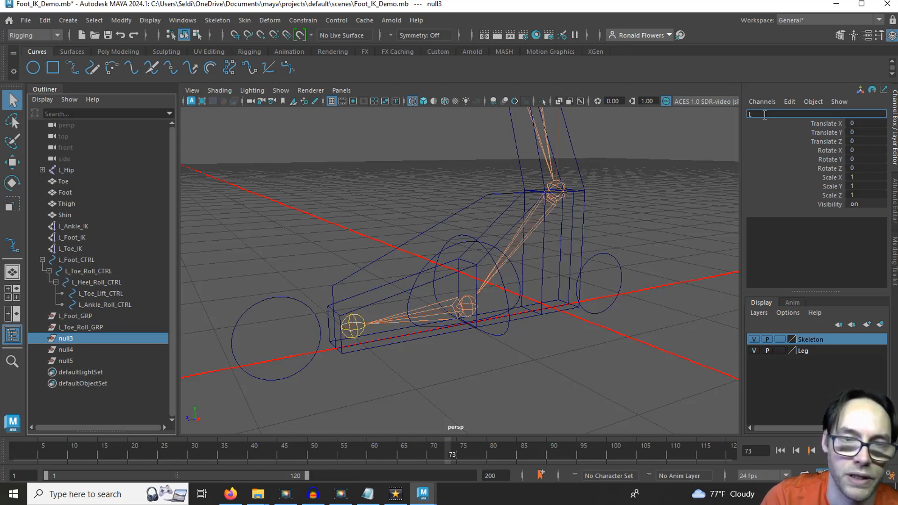
pyautogui.write('_Heel_Rol')
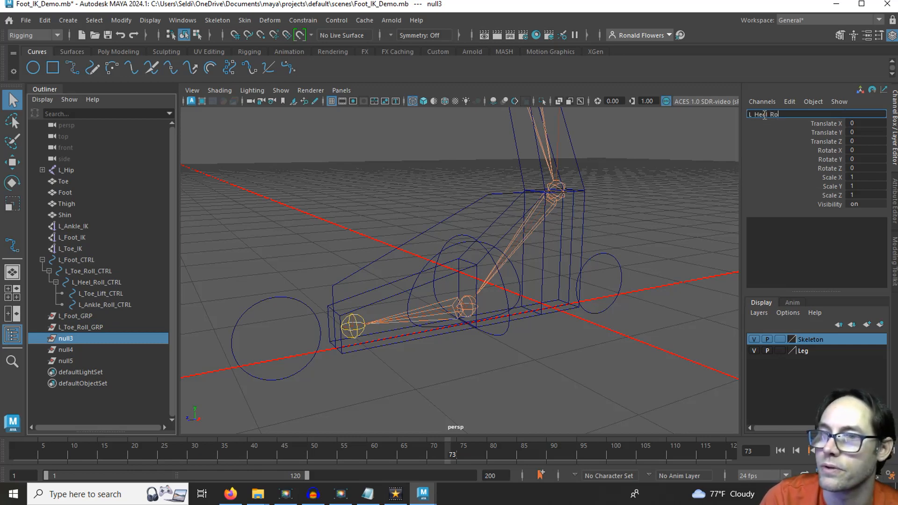
# - Rename the three remaining empty groups L_Heel_Roll_GRP, L_Toe_Lift_GRP and L_Ankle_Roll_GRP, in outliner order
pyautogui.write('l_GRP')
pyautogui.press('Return')
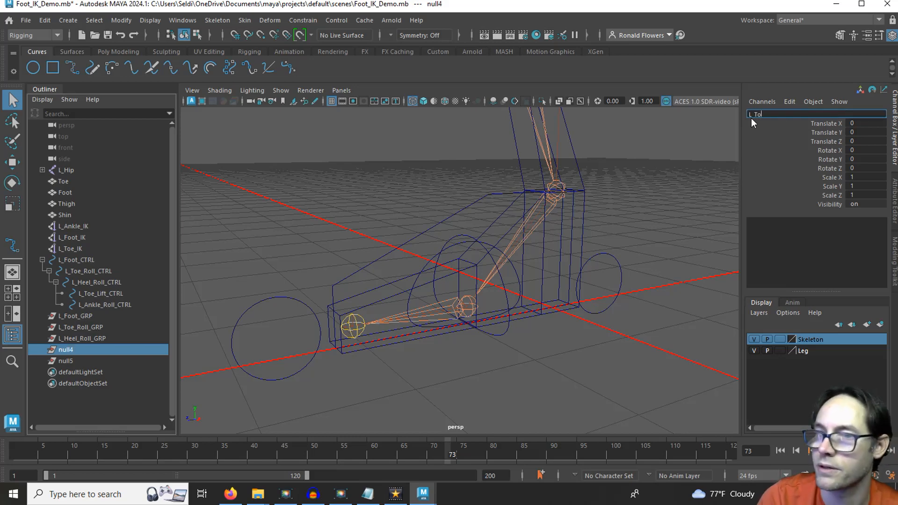
pyautogui.write('_GRP')
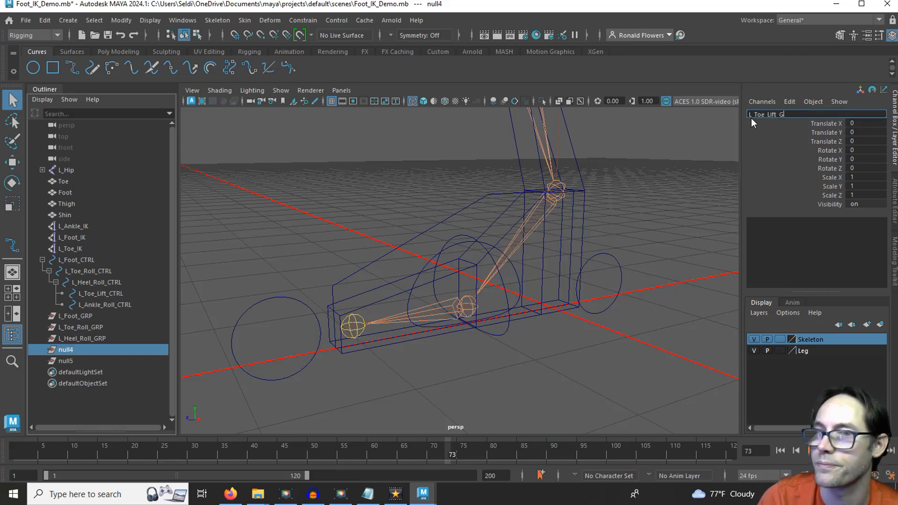
pyautogui.press('Return')
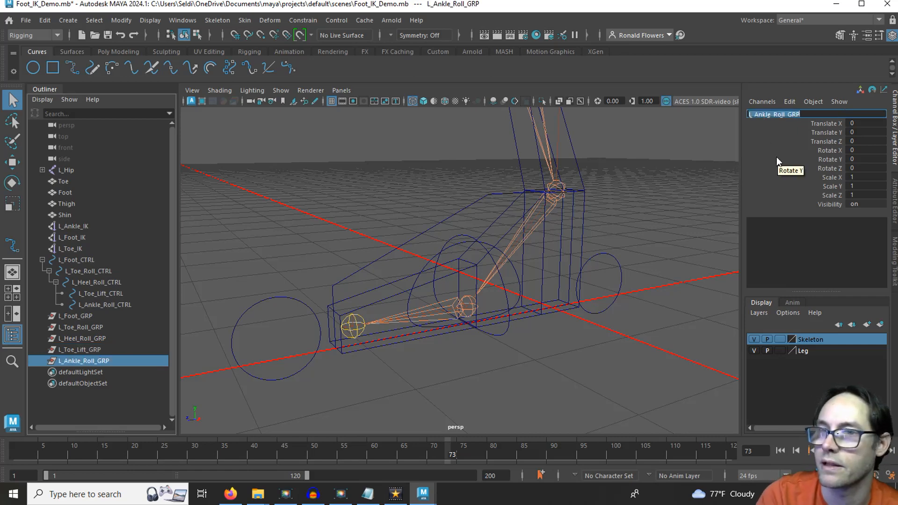
pyautogui.write('L')
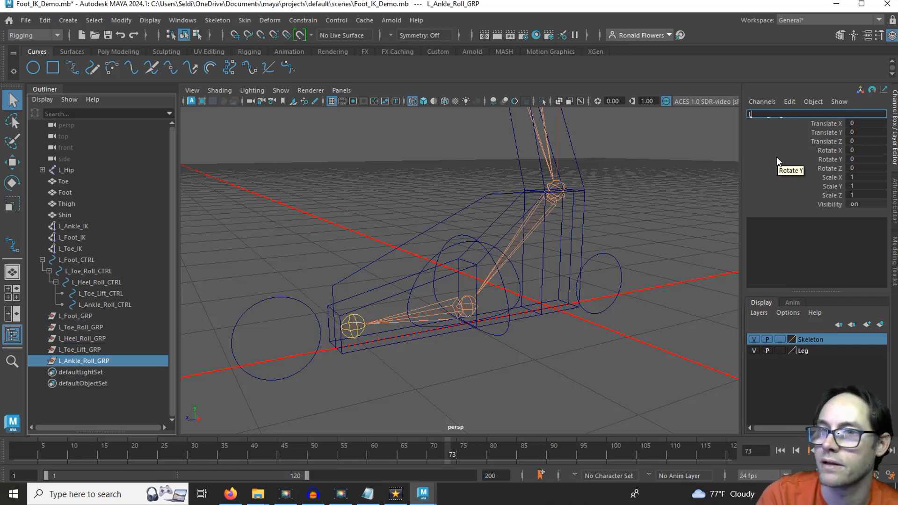
pyautogui.write('_Ankle_Roll')
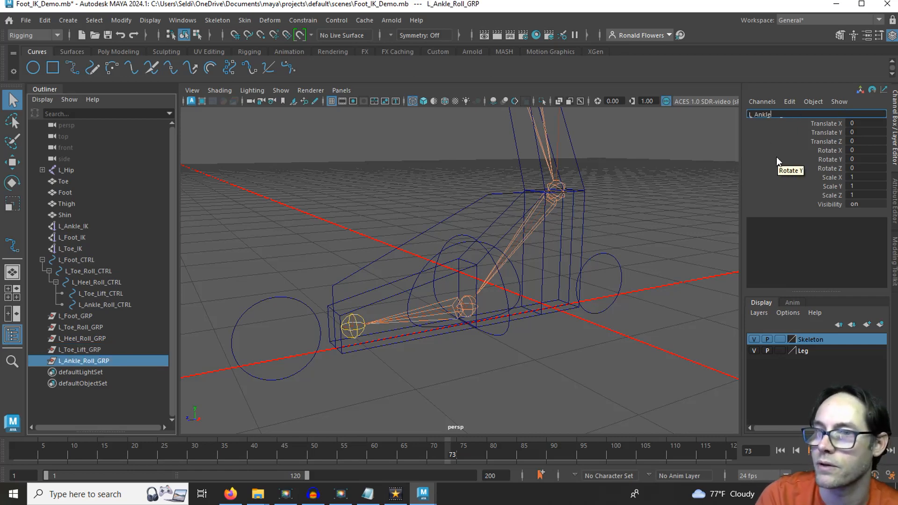
pyautogui.write('_GRP')
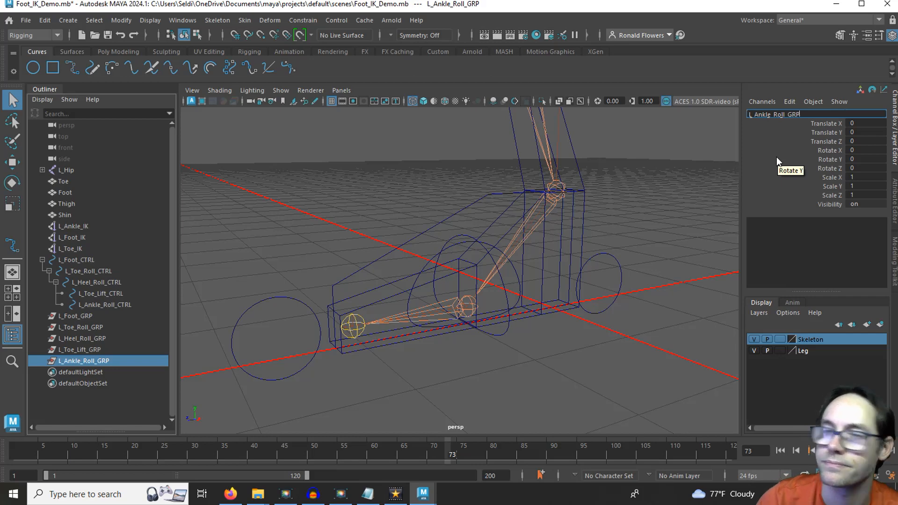
pyautogui.press('Return')
pyautogui.click(94, 326)
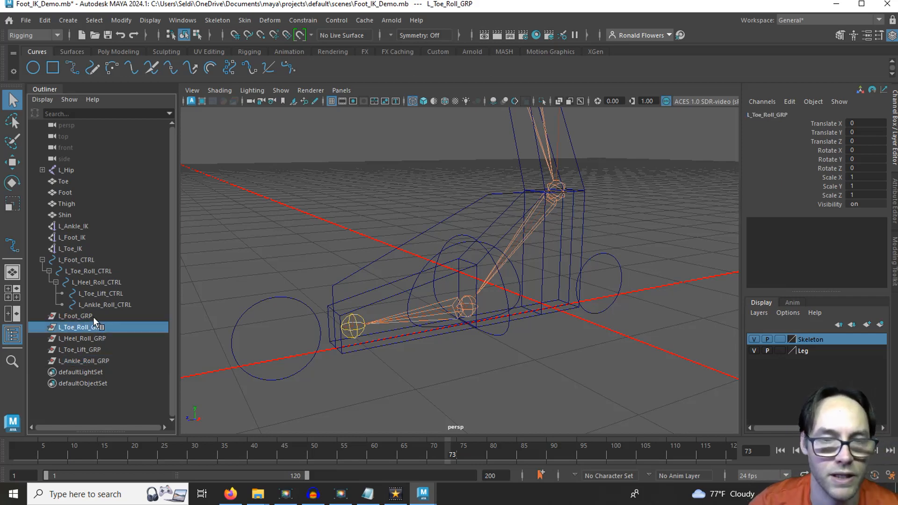
pyautogui.click(94, 316)
pyautogui.click(95, 329)
pyautogui.click(96, 341)
pyautogui.click(96, 350)
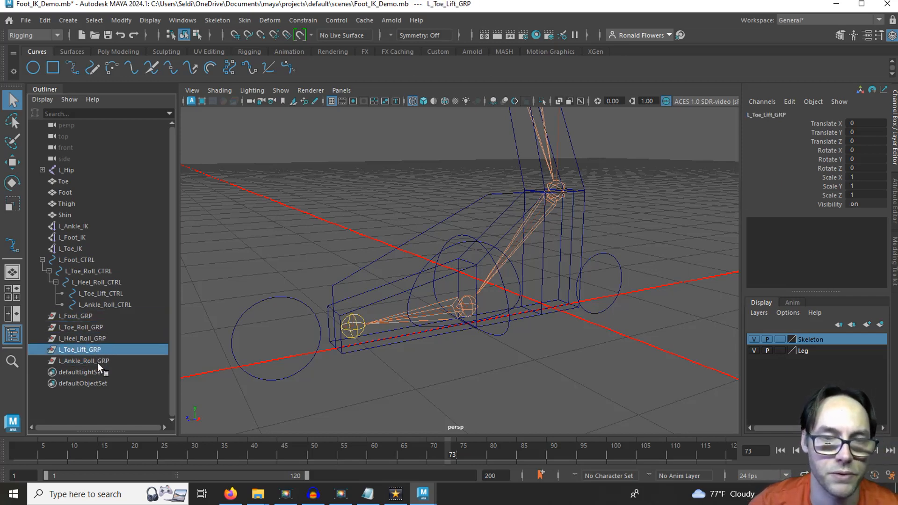
pyautogui.click(97, 362)
# - Snap L_Foot_GRP onto the ankle joint and freeze its transformations
pyautogui.click(92, 317)
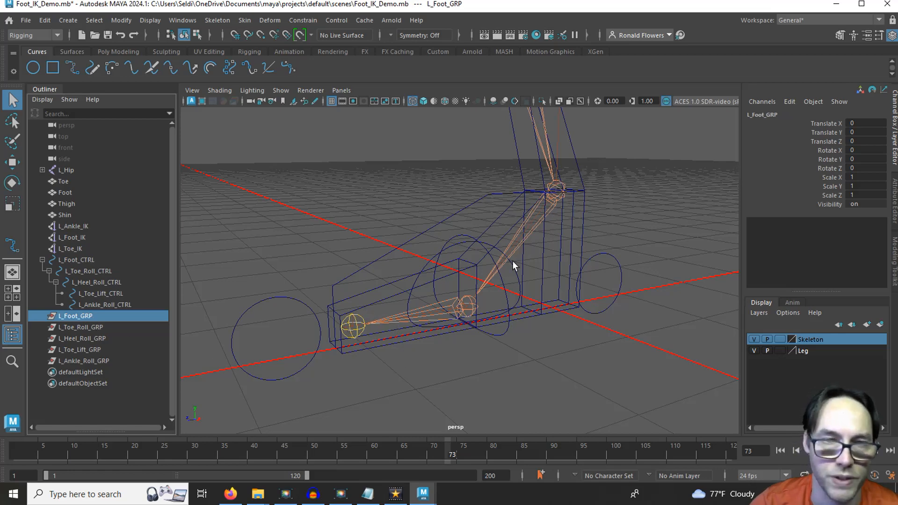
pyautogui.press('w')
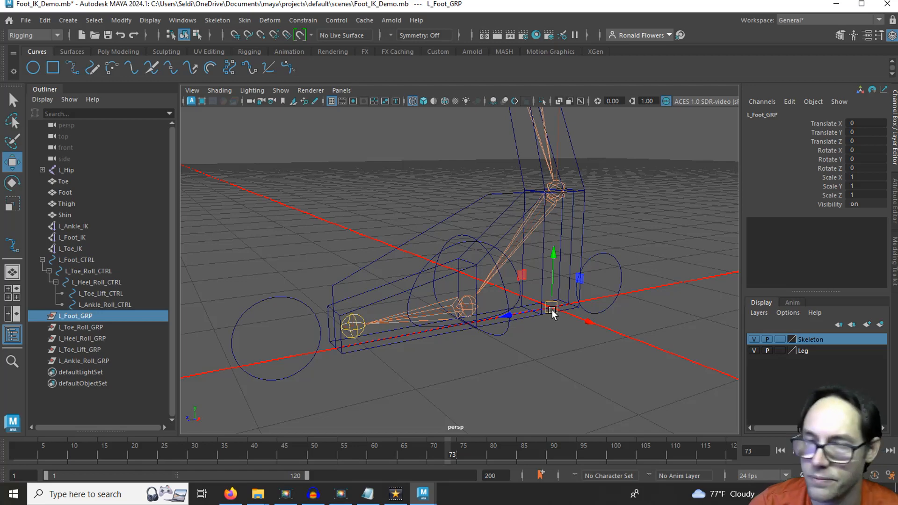
pyautogui.press('v')
pyautogui.moveTo(552, 311); pyautogui.dragTo(554, 192)
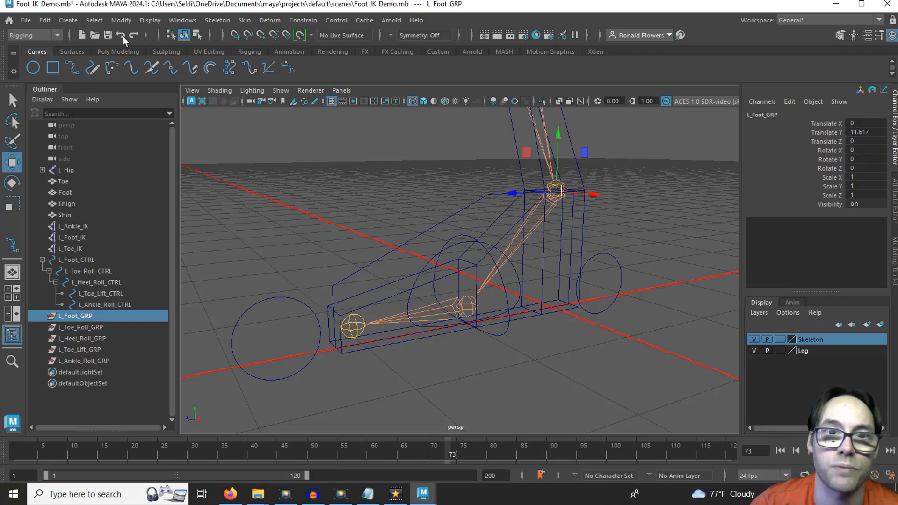
pyautogui.click(121, 21)
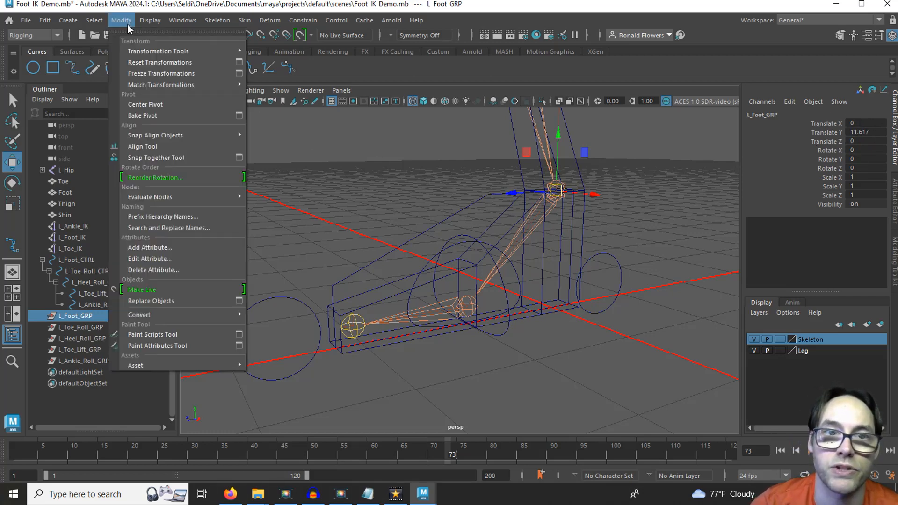
pyautogui.click(157, 75)
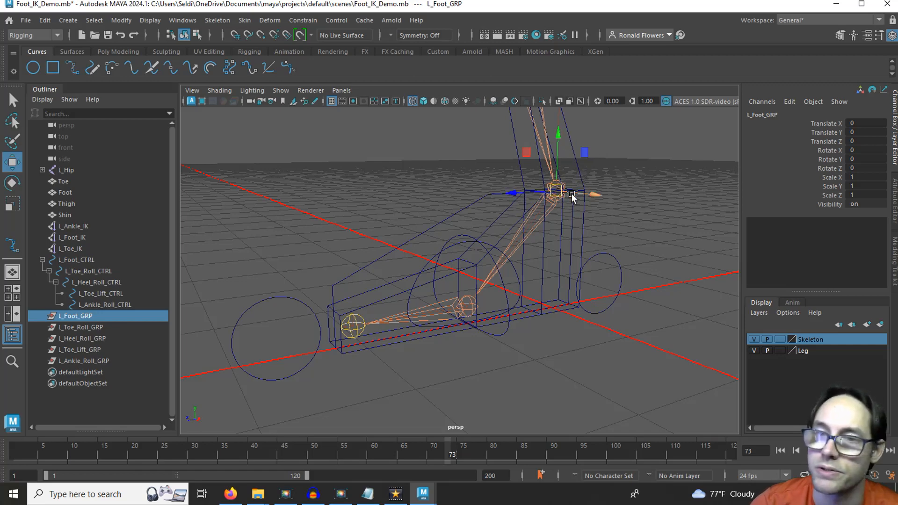
# - Snap only the pivot of L_Toe_Roll_GRP to the joint at the tip of the toe
pyautogui.click(83, 327)
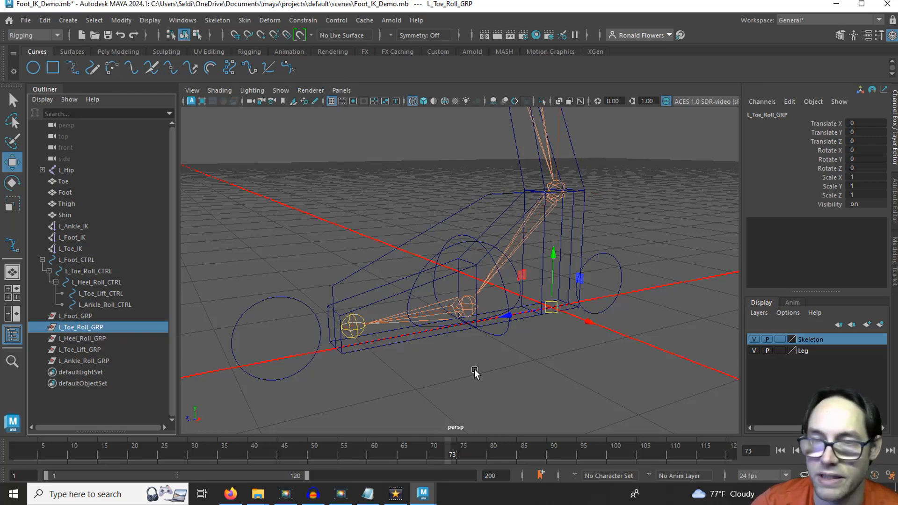
pyautogui.press('d')
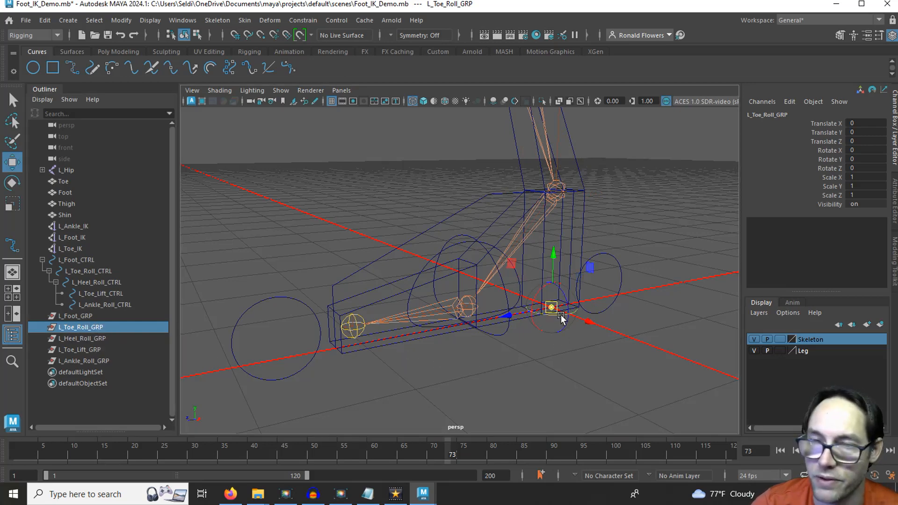
pyautogui.press('v')
pyautogui.moveTo(552, 307); pyautogui.dragTo(353, 326)
pyautogui.press('d')
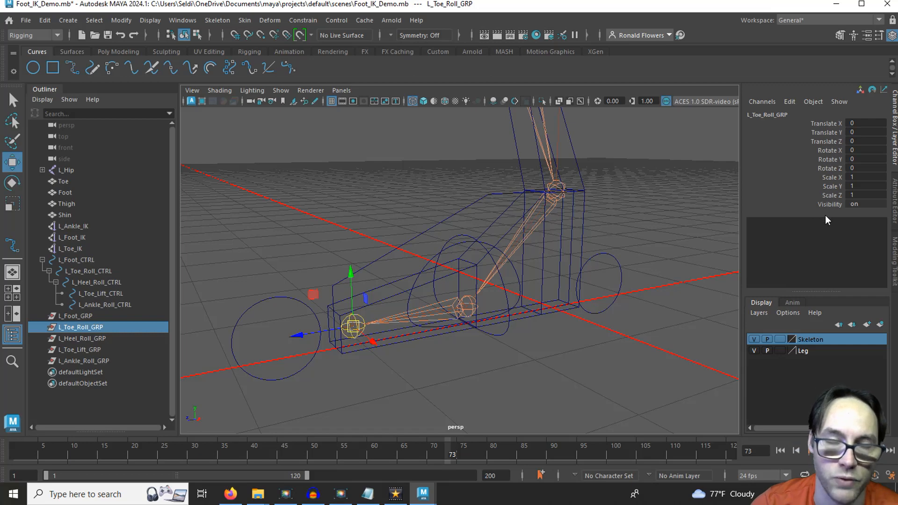
# - Move only the pivot of L_Heel_Roll_GRP to the back bottom edge of the heel
pyautogui.click(82, 338)
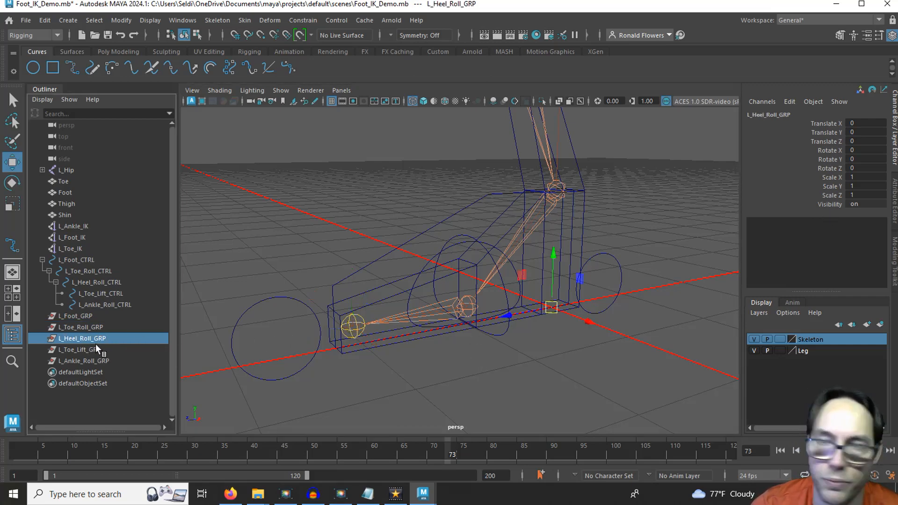
pyautogui.scroll(3, 560, 384)
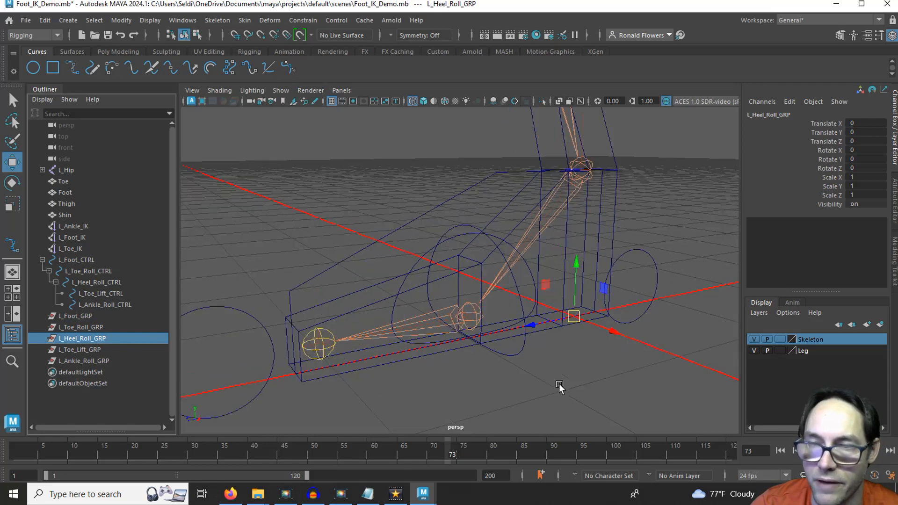
pyautogui.keyDown('alt'); pyautogui.moveTo(560, 383); pyautogui.dragTo(500, 325); pyautogui.keyUp('alt')
pyautogui.press('v')
pyautogui.moveTo(614, 369)
pyautogui.keyDown('alt'); pyautogui.mouseDown()
pyautogui.moveTo(563, 369)
pyautogui.moveTo(620, 369)
pyautogui.mouseUp(); pyautogui.keyUp('alt')
pyautogui.press('d')
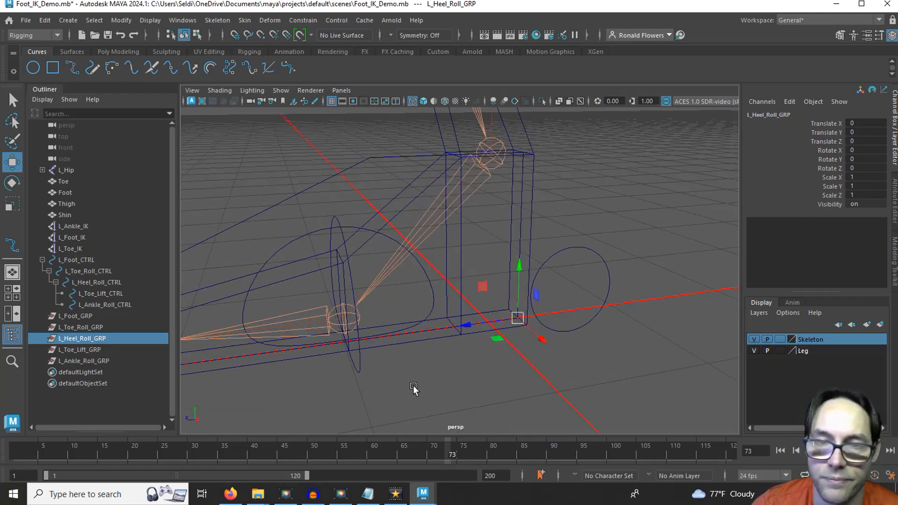
pyautogui.keyDown('alt'); pyautogui.moveTo(414, 385); pyautogui.dragTo(381, 361); pyautogui.keyUp('alt')
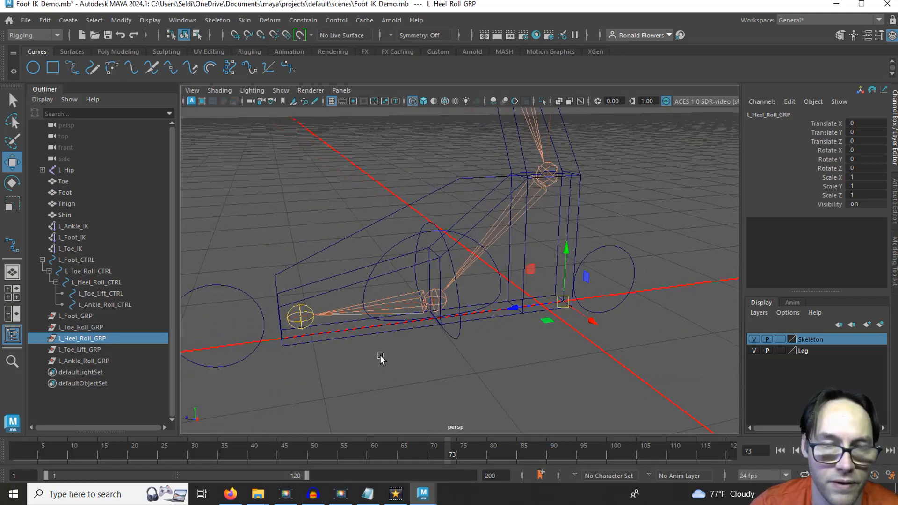
# - Snap only the pivot of L_Toe_Lift_GRP to the ball joint of the foot
pyautogui.click(80, 349)
pyautogui.press('d')
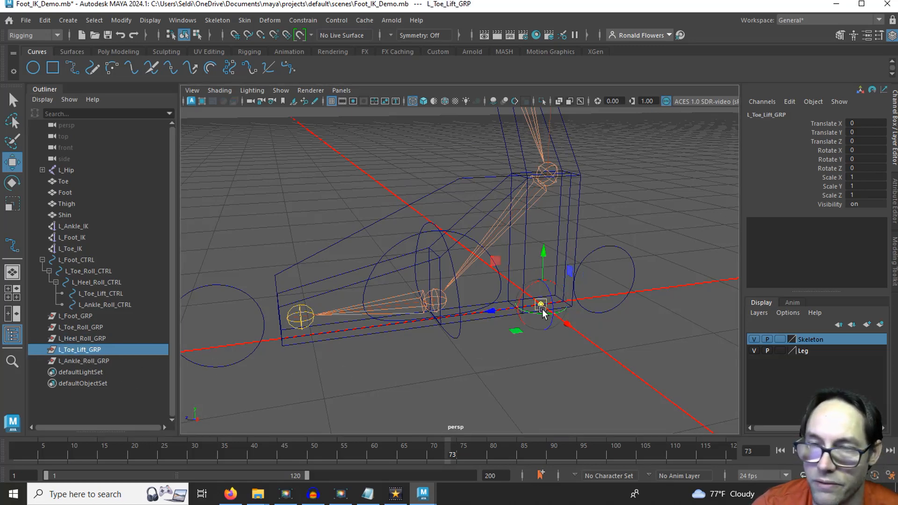
pyautogui.press('v')
pyautogui.moveTo(541, 305); pyautogui.dragTo(434, 300)
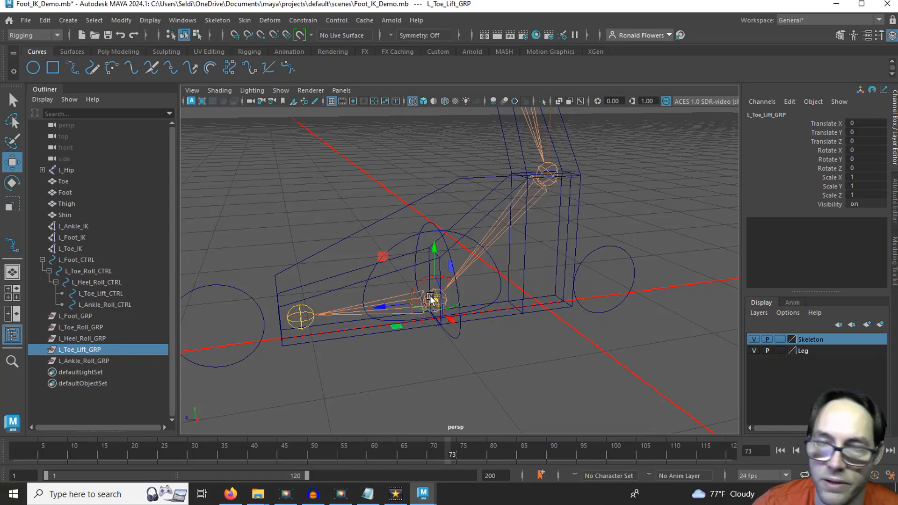
# - Snap only the pivot of L_Ankle_Roll_GRP to the ball joint of the foot
pyautogui.click(82, 361)
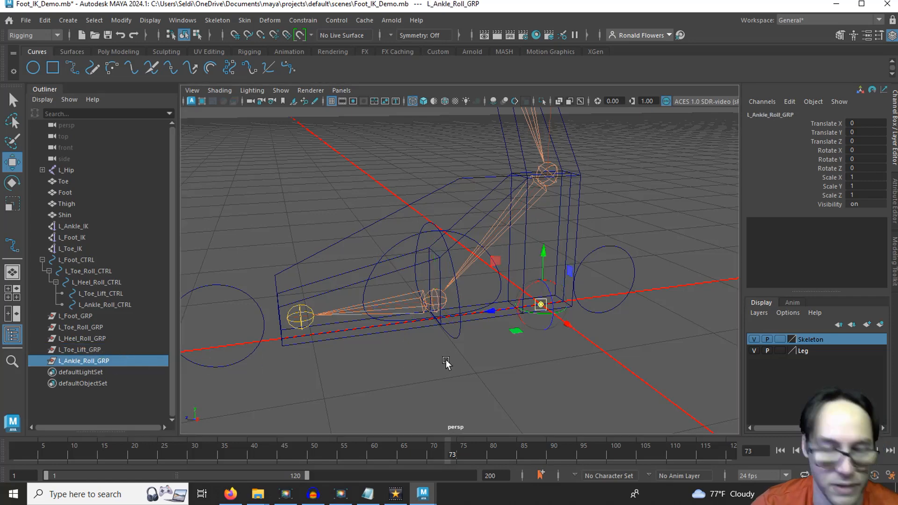
pyautogui.press('v')
pyautogui.press('d')
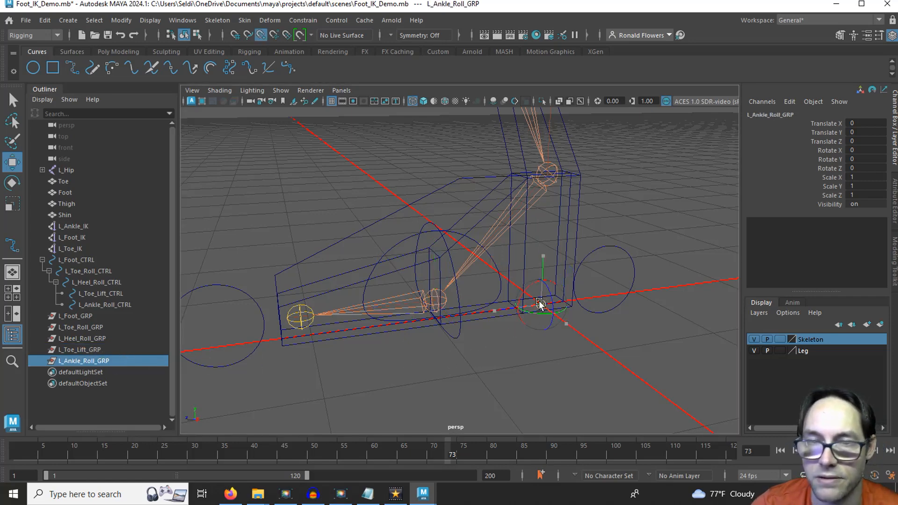
pyautogui.moveTo(539, 304); pyautogui.dragTo(351, 370)
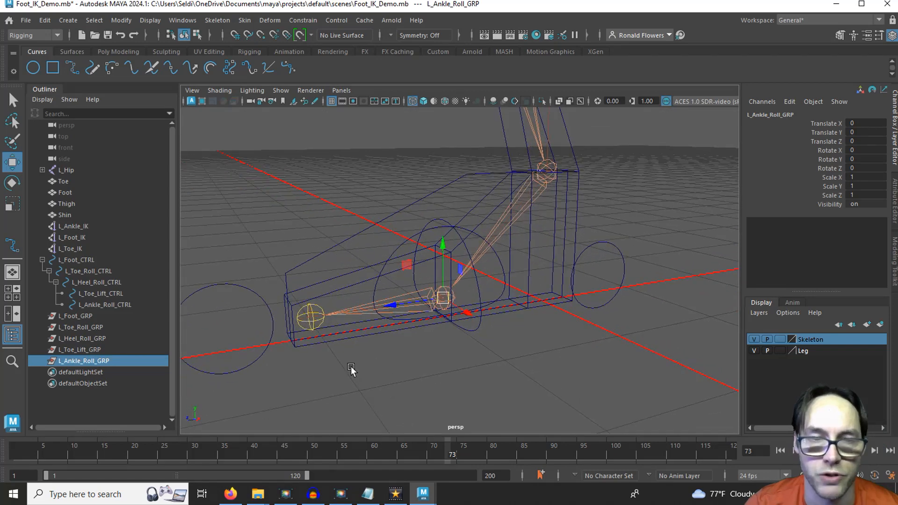
# - Check the pivot placement of each of the five groups, from L_Foot_GRP down to L_Ankle_Roll_GRP
pyautogui.click(102, 315)
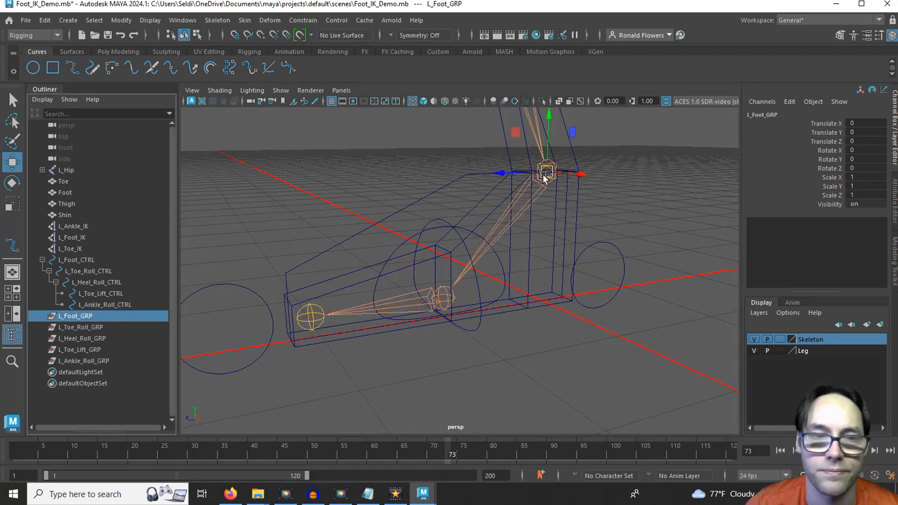
pyautogui.click(107, 327)
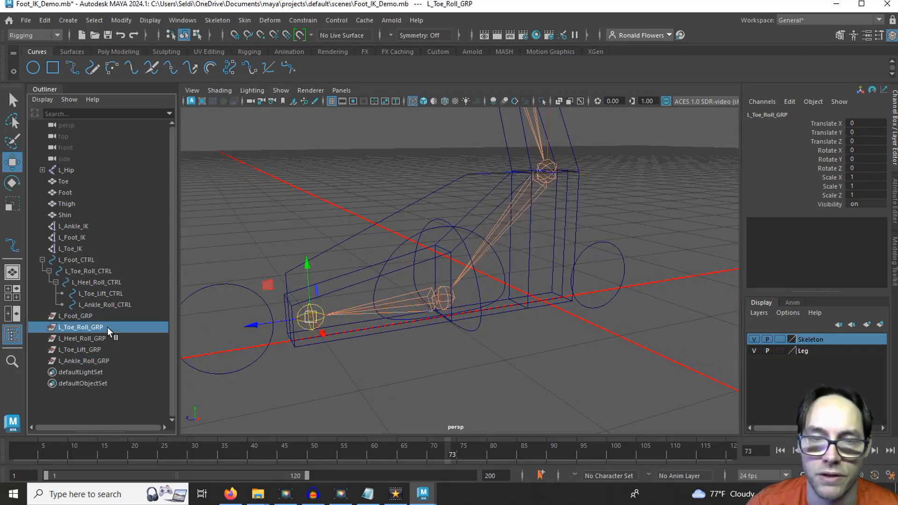
pyautogui.click(85, 338)
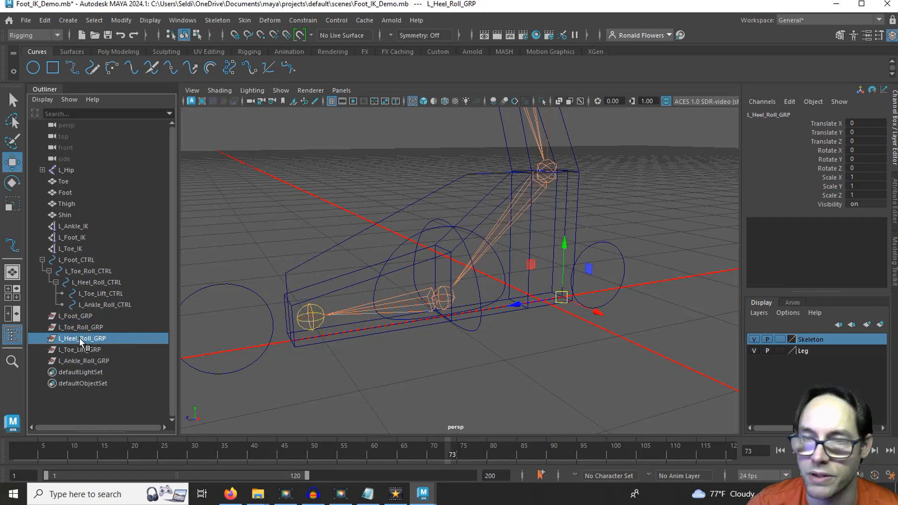
pyautogui.moveTo(569, 346)
pyautogui.keyDown('alt'); pyautogui.mouseDown()
pyautogui.moveTo(506, 341)
pyautogui.moveTo(563, 345)
pyautogui.mouseUp(); pyautogui.keyUp('alt')
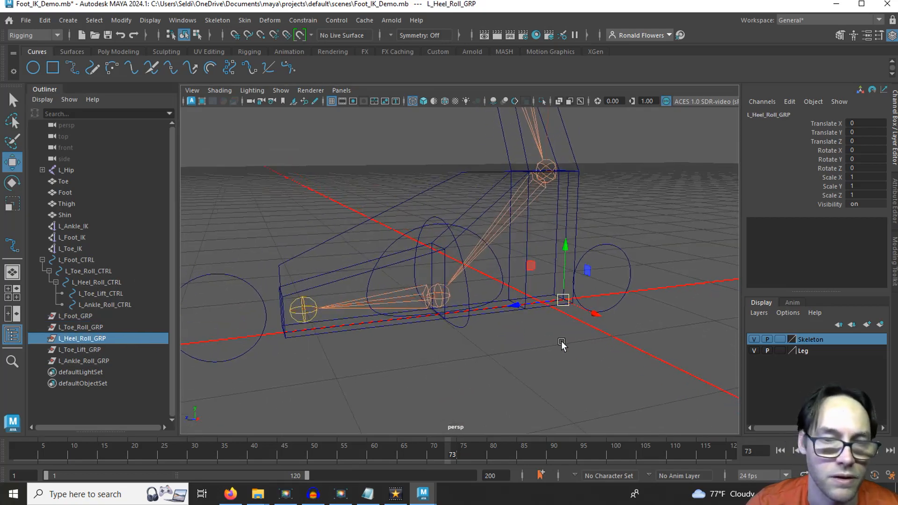
pyautogui.click(97, 350)
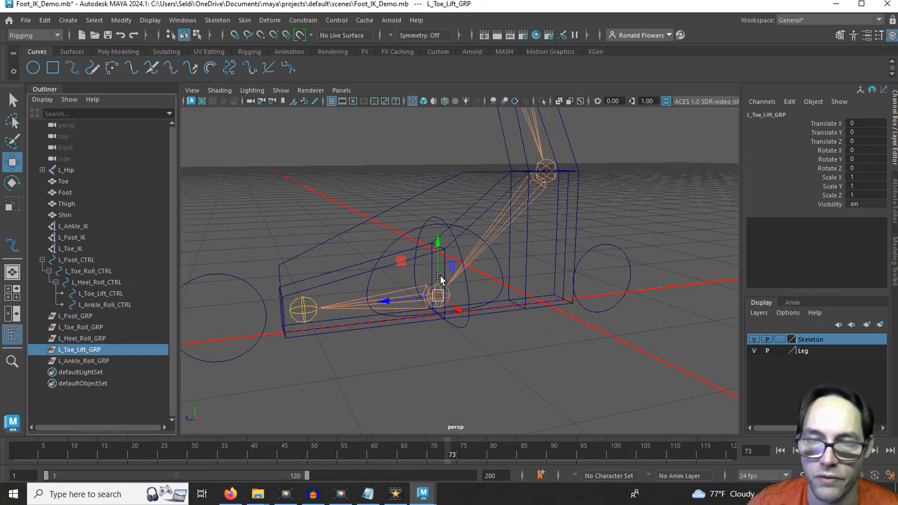
pyautogui.click(82, 360)
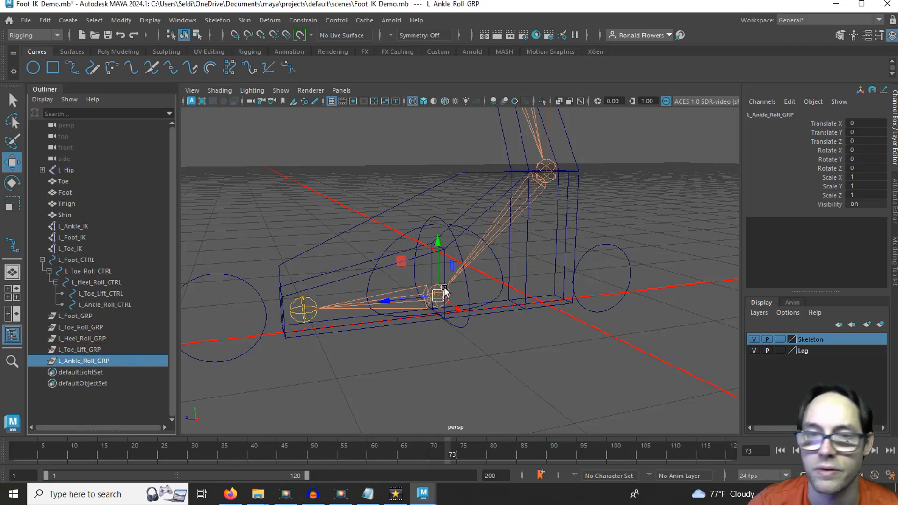
pyautogui.click(102, 350)
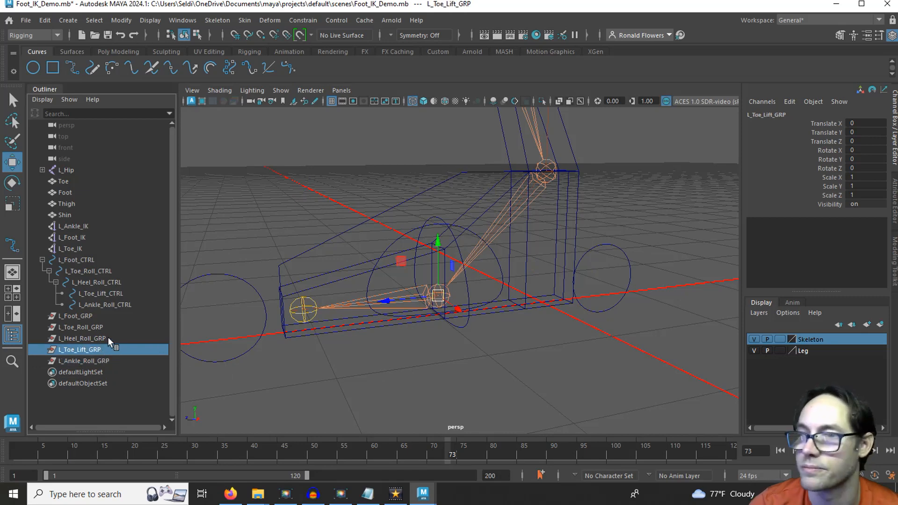
# - Parent L_Toe_Roll_GRP under L_Foot_GRP and L_Heel_Roll_GRP under L_Toe_Roll_GRP
pyautogui.click(85, 317)
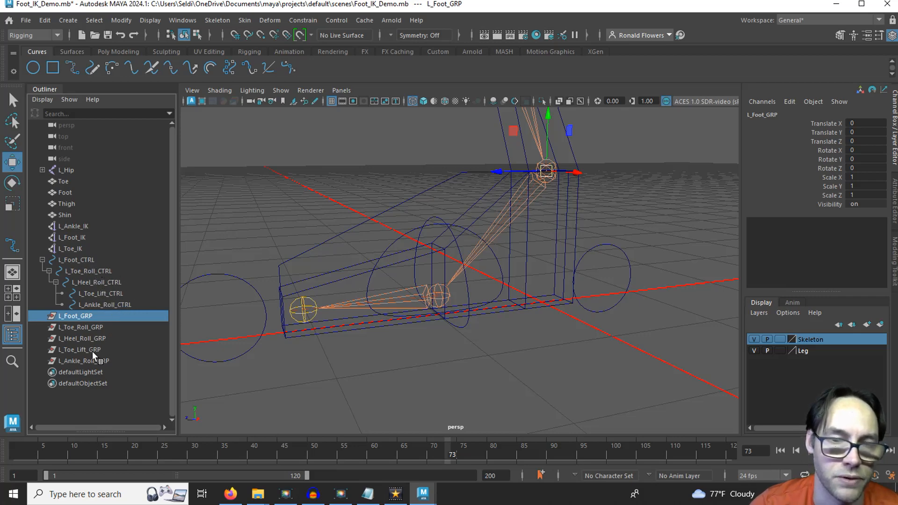
pyautogui.click(85, 328)
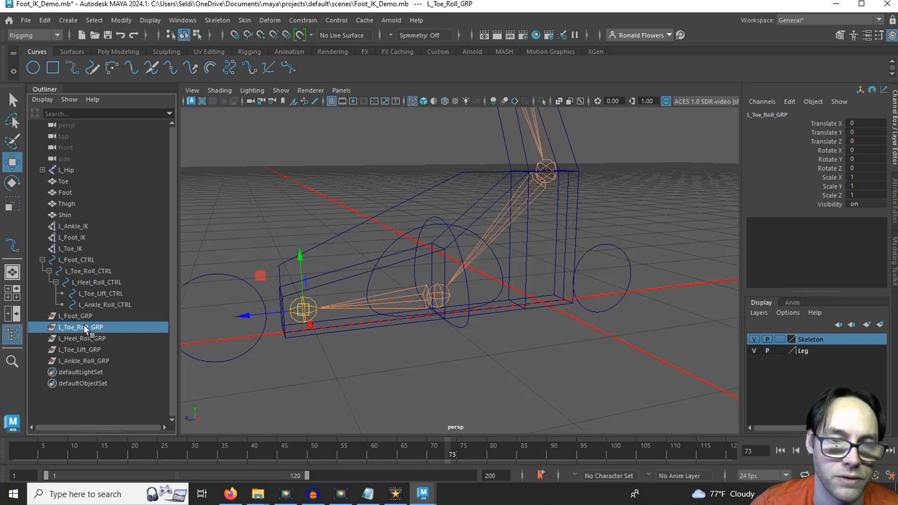
pyautogui.moveTo(84, 327)
pyautogui.mouseDown()
pyautogui.moveTo(80, 316)
pyautogui.moveTo(90, 338)
pyautogui.moveTo(91, 330)
pyautogui.mouseUp()
pyautogui.click(41, 316)
pyautogui.click(49, 327)
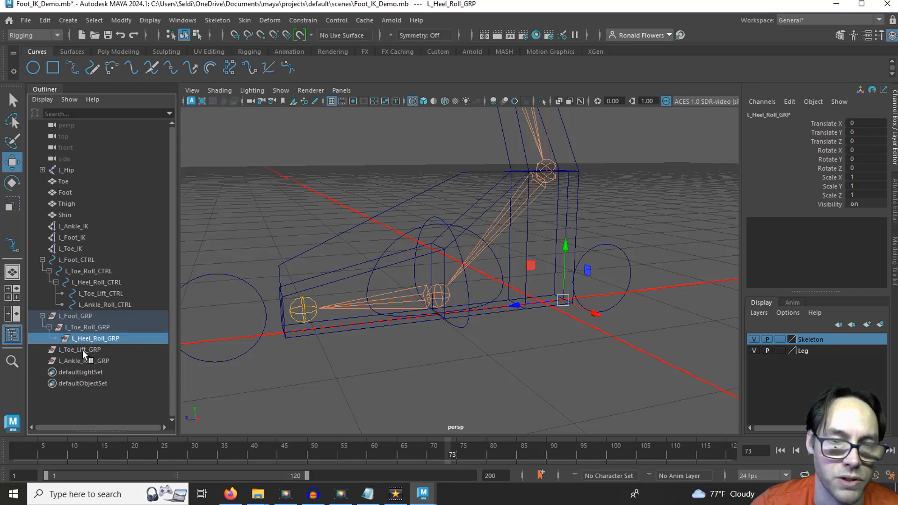
# - Parent L_Toe_Lift_GRP and L_Ankle_Roll_GRP together under L_Heel_Roll_GRP
pyautogui.click(83, 350)
pyautogui.keyDown('shift'); pyautogui.click(89, 361); pyautogui.keyUp('shift')
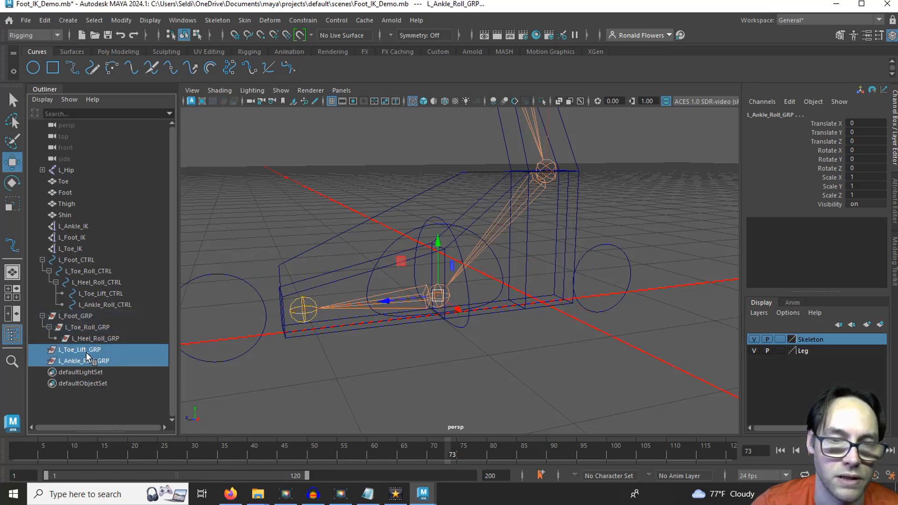
pyautogui.moveTo(91, 349); pyautogui.dragTo(95, 339)
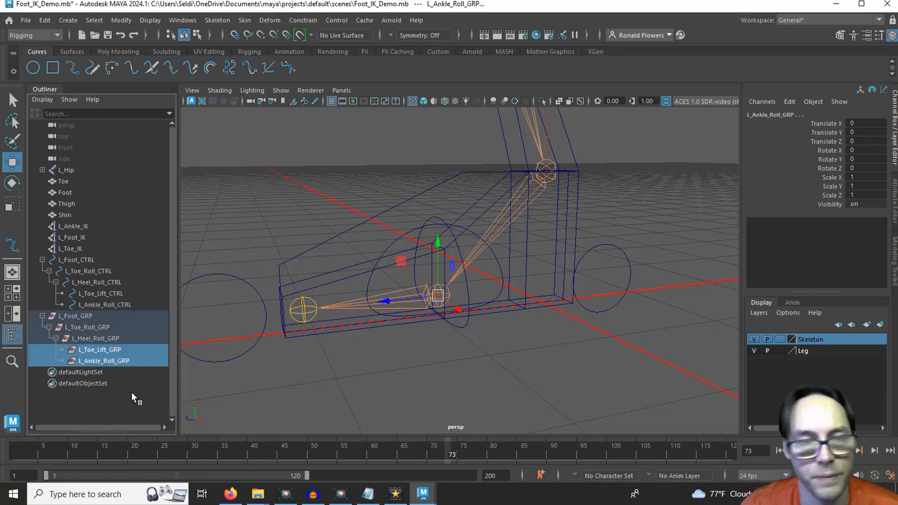
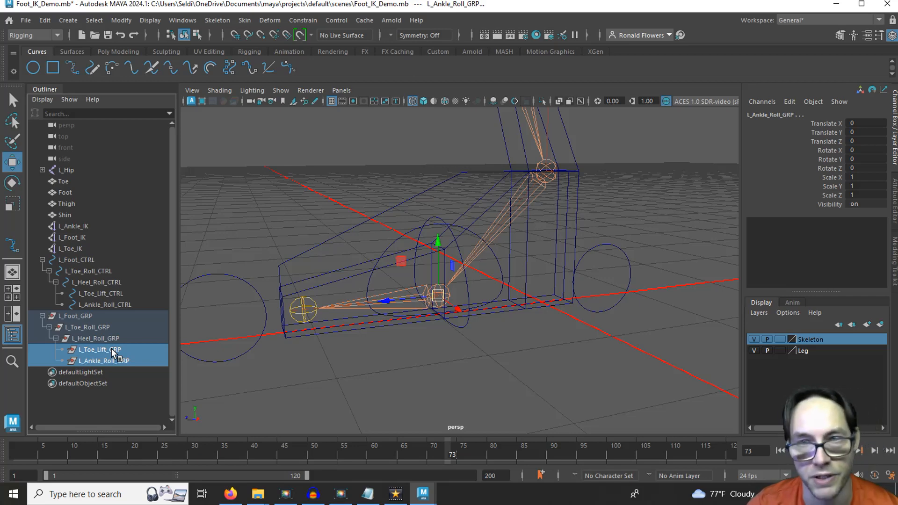
# - Check where each nested group pivots on the foot, from L_Foot_GRP down to L_Ankle_Roll_GRP
pyautogui.keyDown('ctrl'); pyautogui.click(112, 349); pyautogui.keyUp('ctrl')
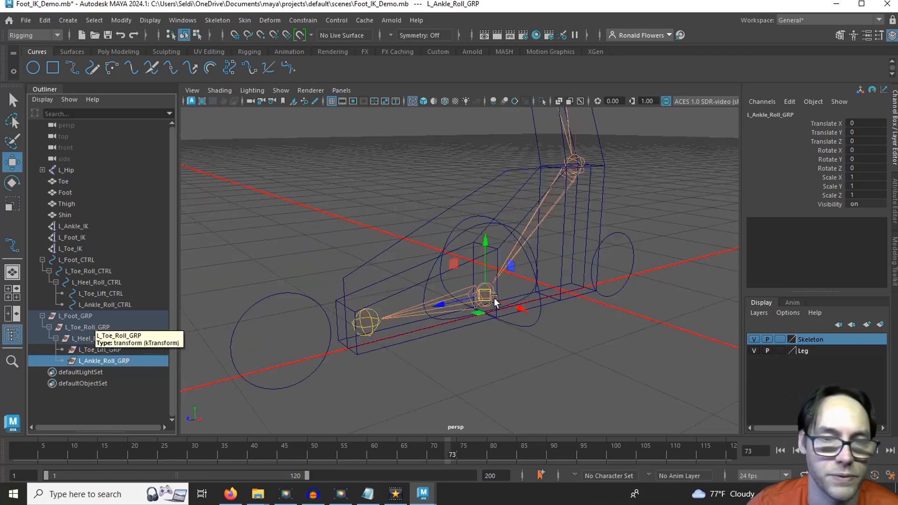
pyautogui.click(108, 315)
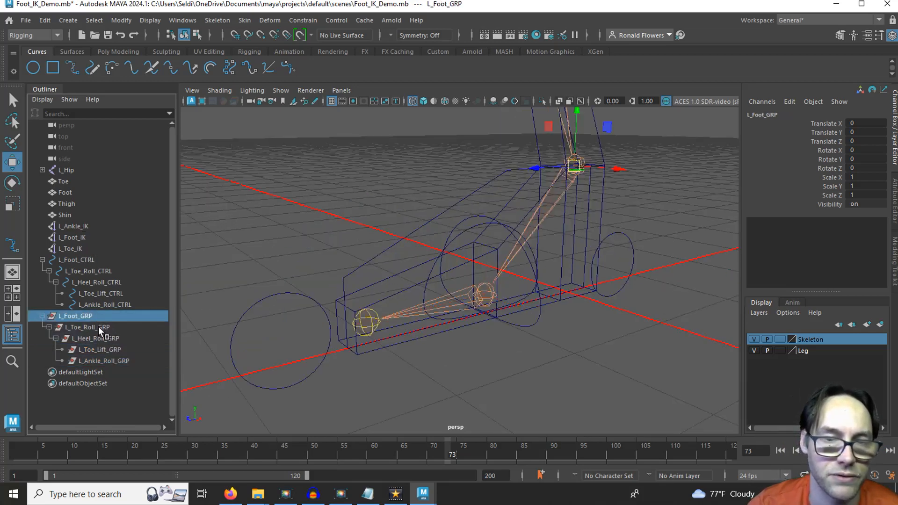
pyautogui.click(99, 327)
pyautogui.click(100, 335)
pyautogui.click(100, 350)
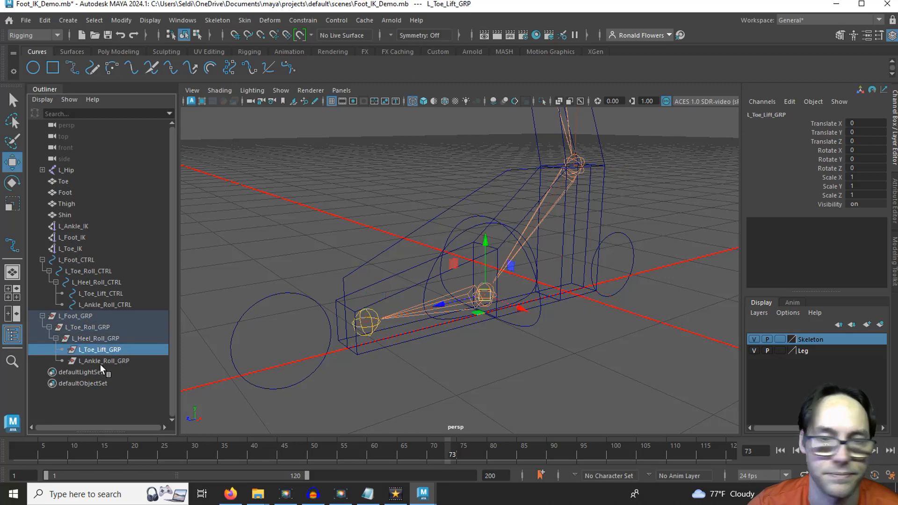
pyautogui.click(100, 362)
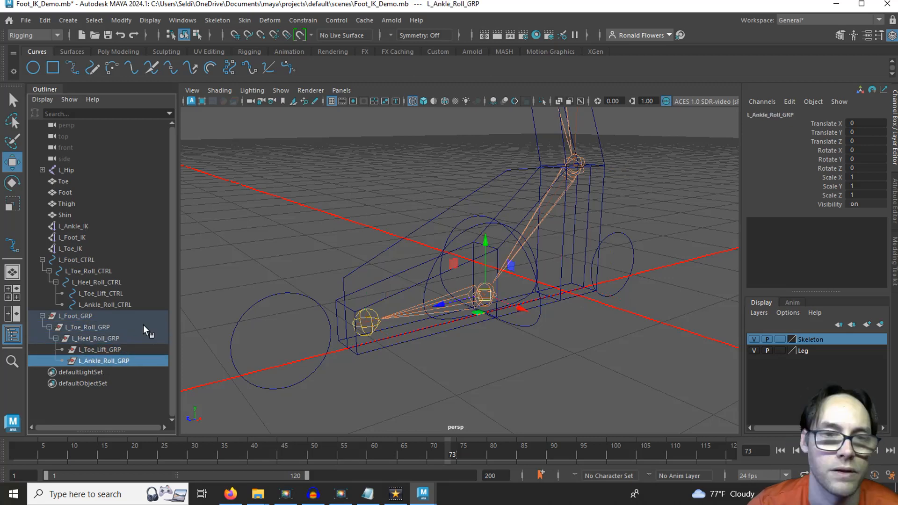
# - Parent the L_Toe_IK and L_Foot_IK handles under L_Toe_Lift_GRP and expand that group
pyautogui.click(77, 249)
pyautogui.keyDown('ctrl'); pyautogui.click(81, 237); pyautogui.keyUp('ctrl')
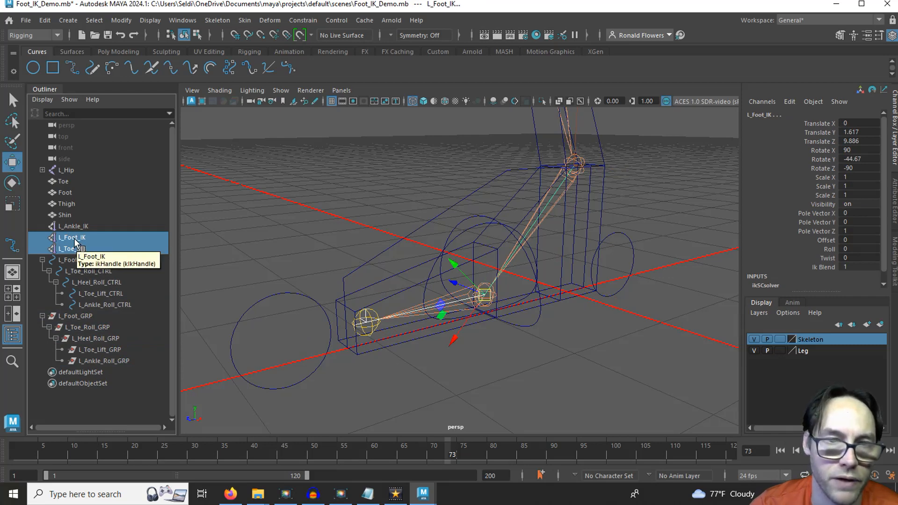
pyautogui.moveTo(74, 239); pyautogui.dragTo(97, 349)
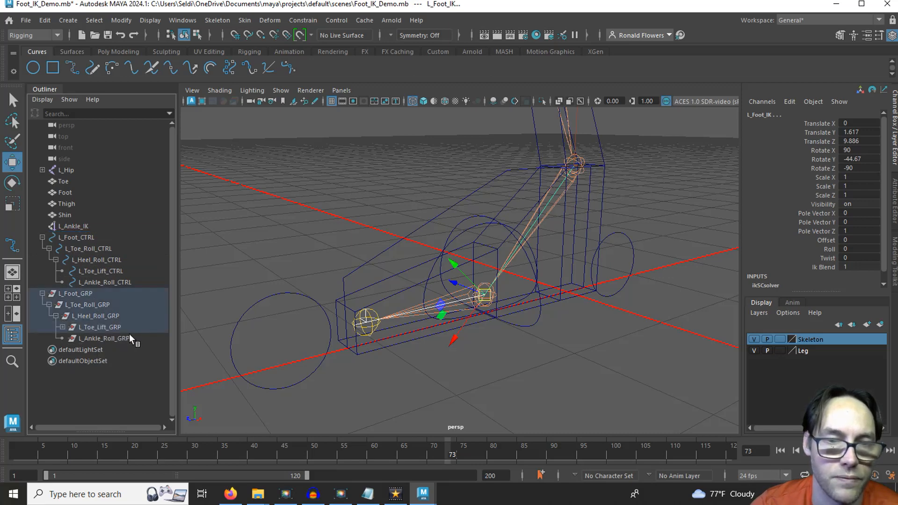
pyautogui.click(62, 327)
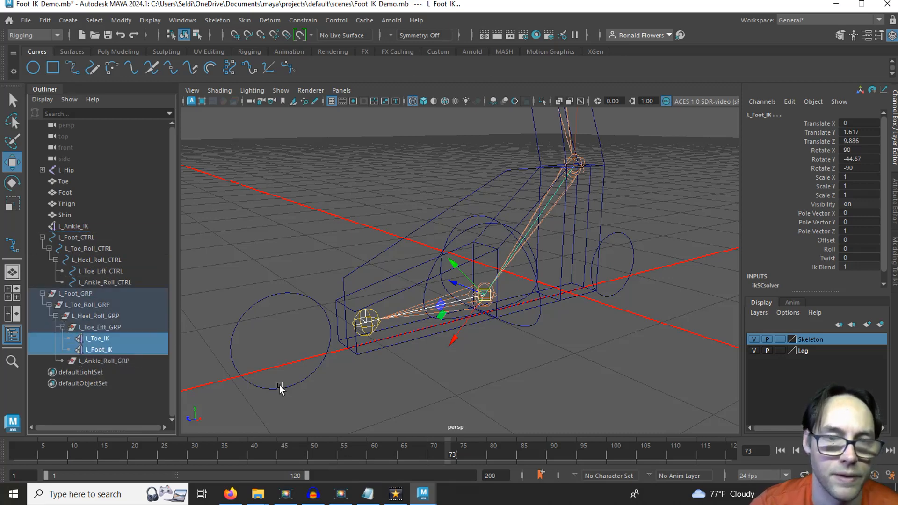
# - Parent the L_Ankle_IK handle under L_Ankle_Roll_GRP and expand that group
pyautogui.click(72, 226)
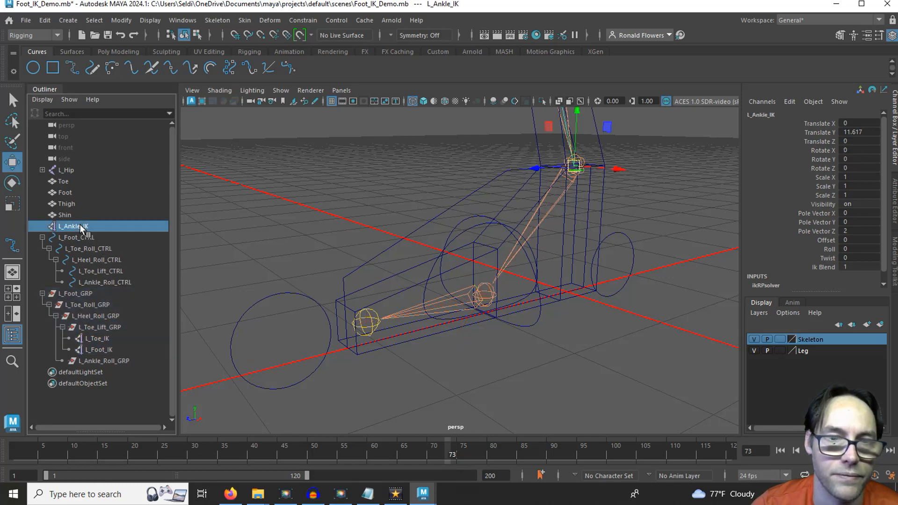
pyautogui.moveTo(78, 225); pyautogui.dragTo(88, 363)
pyautogui.click(62, 349)
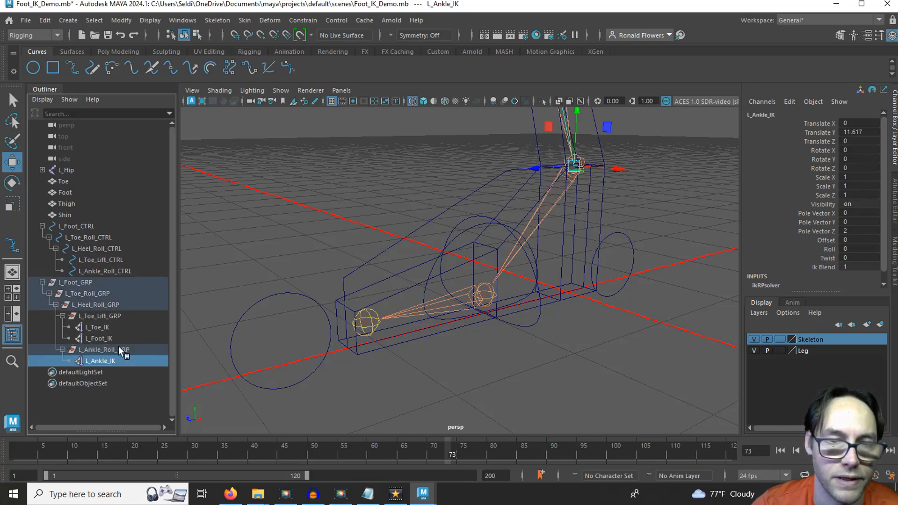
# - Test the foot rig by moving L_Foot_GRP freely, and undo the movement
pyautogui.click(80, 283)
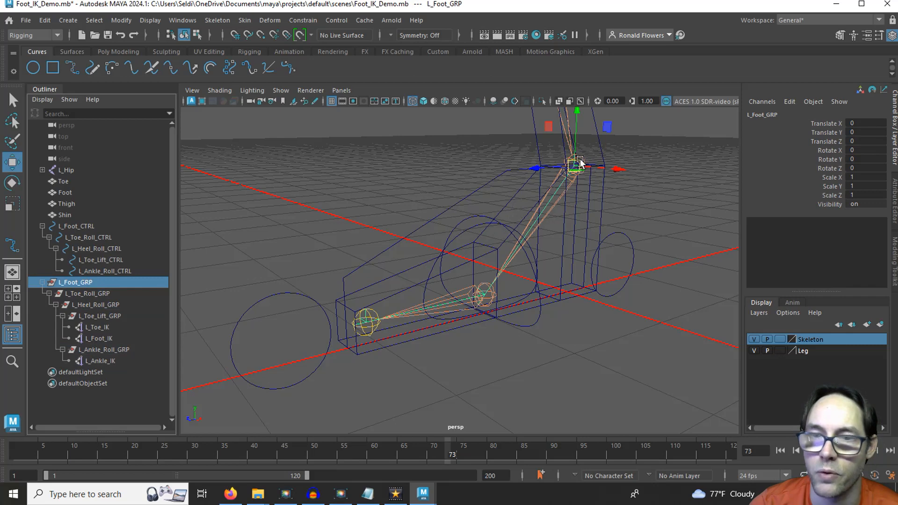
pyautogui.moveTo(580, 163); pyautogui.dragTo(523, 183)
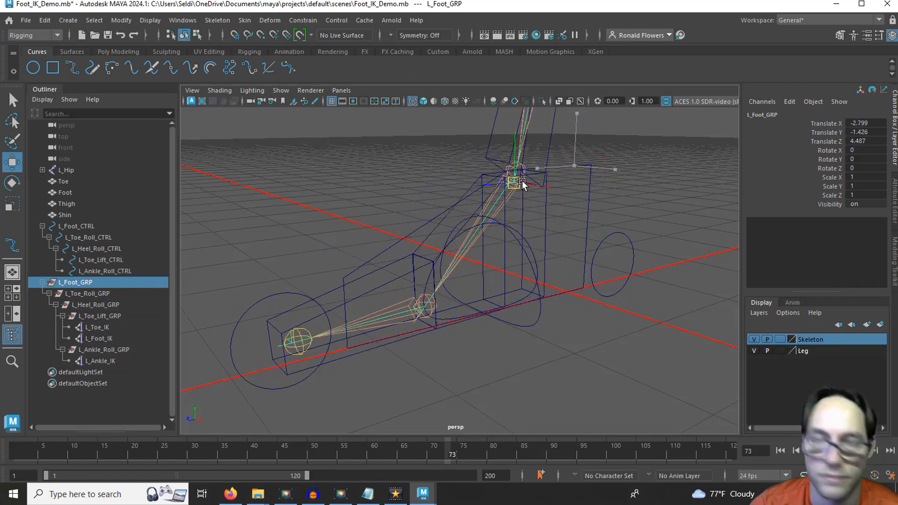
pyautogui.hotkey('ctrl', 'z')
pyautogui.hotkey('ctrl', 'z')
pyautogui.hotkey('ctrl', 'z')
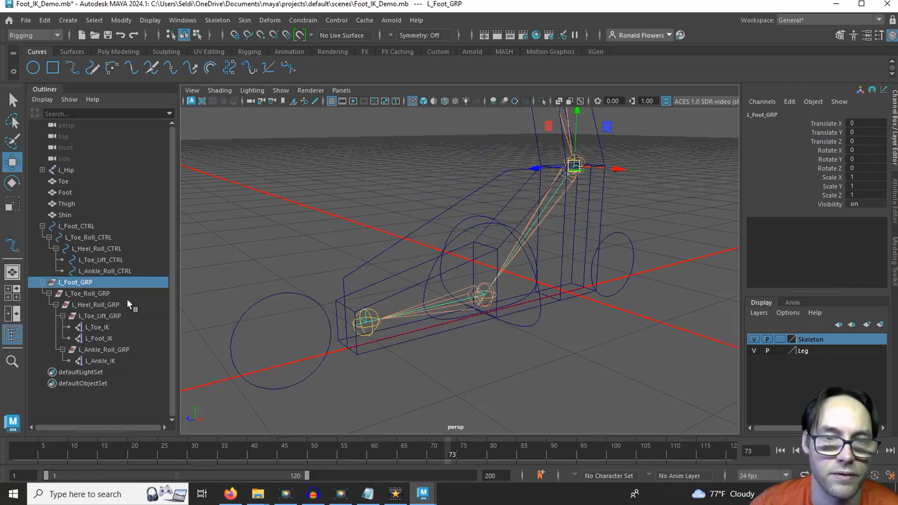
# - Test-rotate L_Toe_Roll_GRP about the toe and L_Heel_Roll_GRP about the heel, undoing each rotation
pyautogui.click(100, 293)
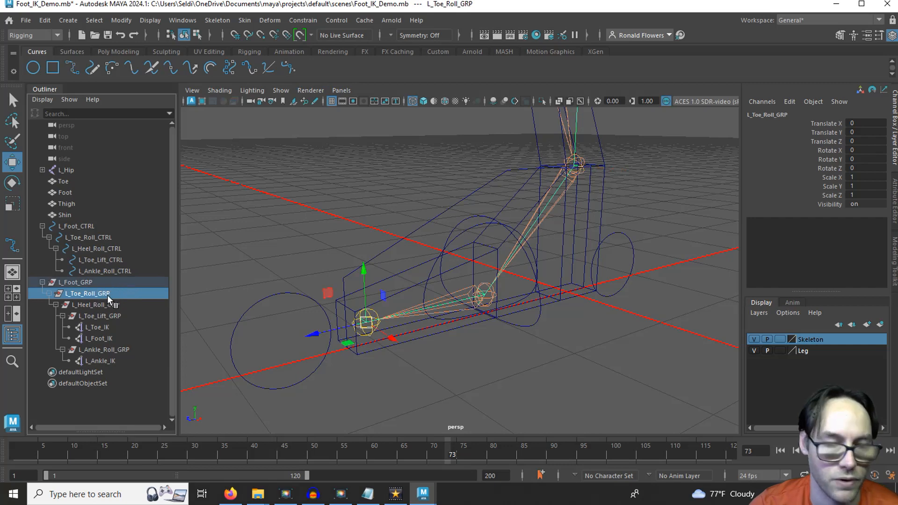
pyautogui.press('e')
pyautogui.moveTo(329, 291)
pyautogui.mouseDown()
pyautogui.moveTo(321, 310)
pyautogui.moveTo(352, 279)
pyautogui.moveTo(318, 305)
pyautogui.mouseUp()
pyautogui.hotkey('ctrl', 'z')
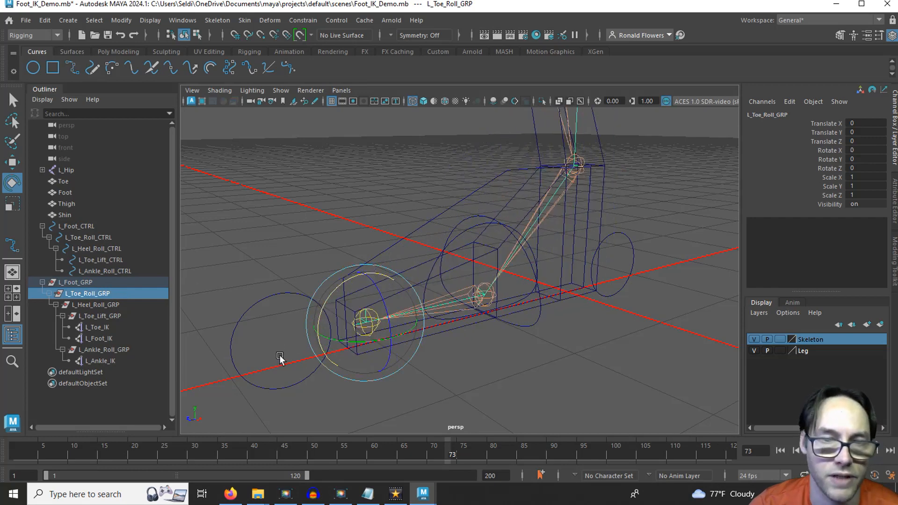
pyautogui.click(102, 305)
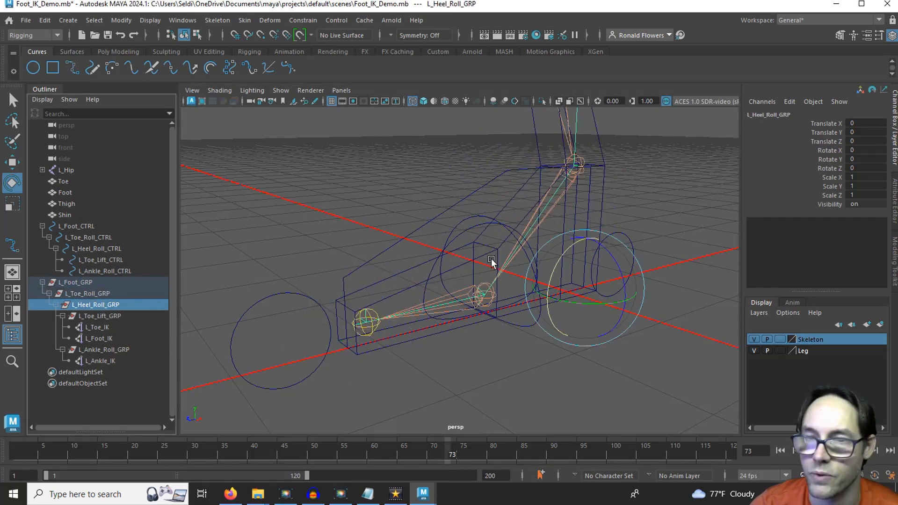
pyautogui.moveTo(566, 254)
pyautogui.mouseDown()
pyautogui.moveTo(576, 240)
pyautogui.moveTo(555, 263)
pyautogui.moveTo(568, 238)
pyautogui.mouseUp()
pyautogui.hotkey('ctrl', 'z')
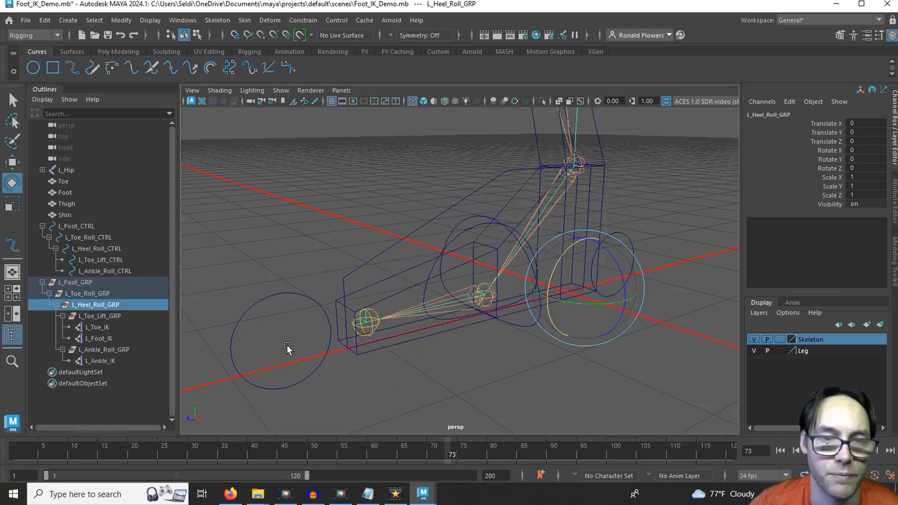
# - Test-rotate L_Toe_Lift_GRP and L_Ankle_Roll_GRP about the ball joint, undoing each rotation
pyautogui.click(106, 316)
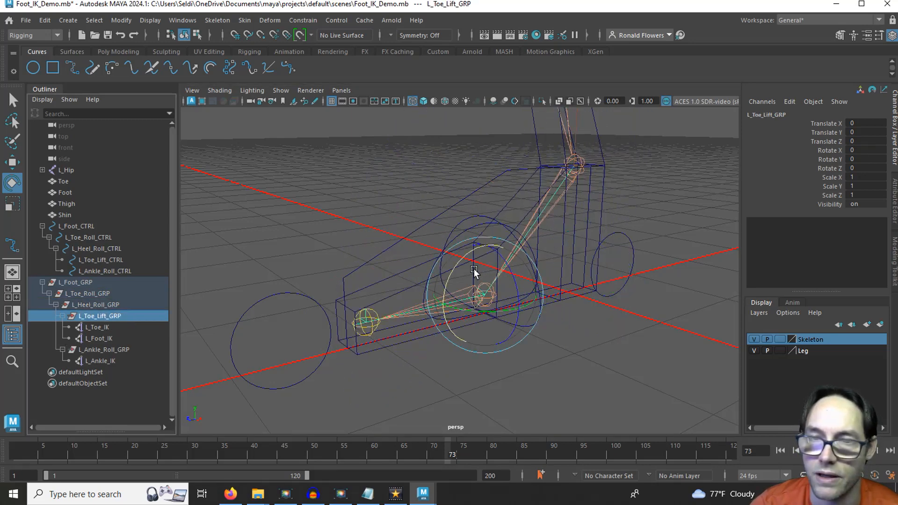
pyautogui.moveTo(461, 264)
pyautogui.mouseDown()
pyautogui.moveTo(454, 262)
pyautogui.moveTo(442, 287)
pyautogui.moveTo(473, 252)
pyautogui.mouseUp()
pyautogui.hotkey('ctrl', 'z')
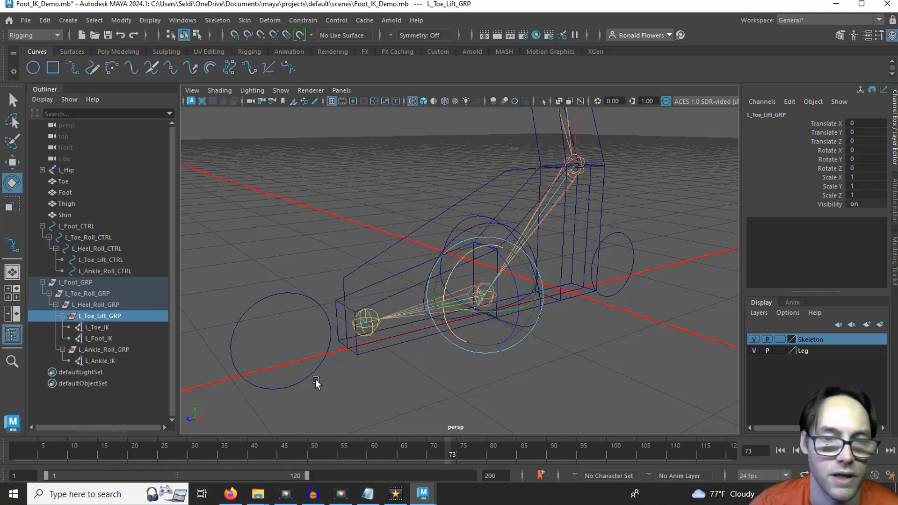
pyautogui.click(99, 350)
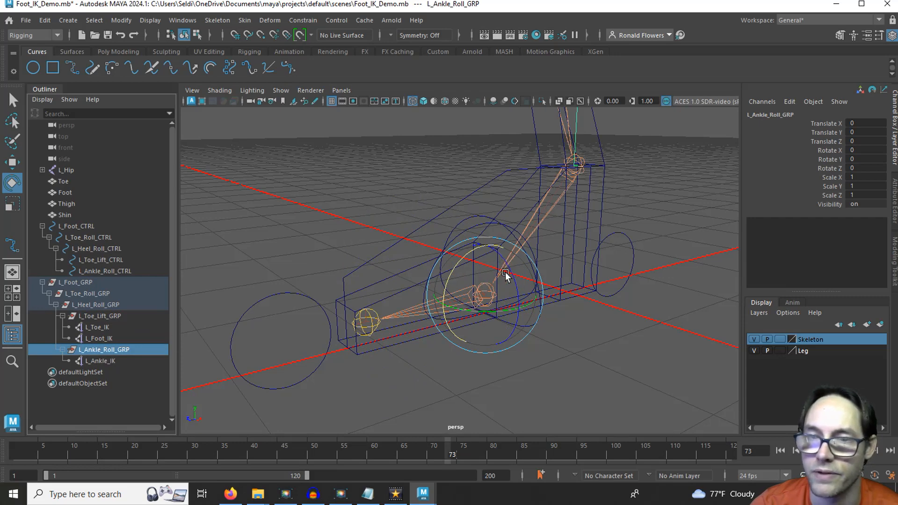
pyautogui.moveTo(505, 272); pyautogui.dragTo(401, 280)
pyautogui.hotkey('ctrl', 'z')
pyautogui.hotkey('ctrl', 'z')
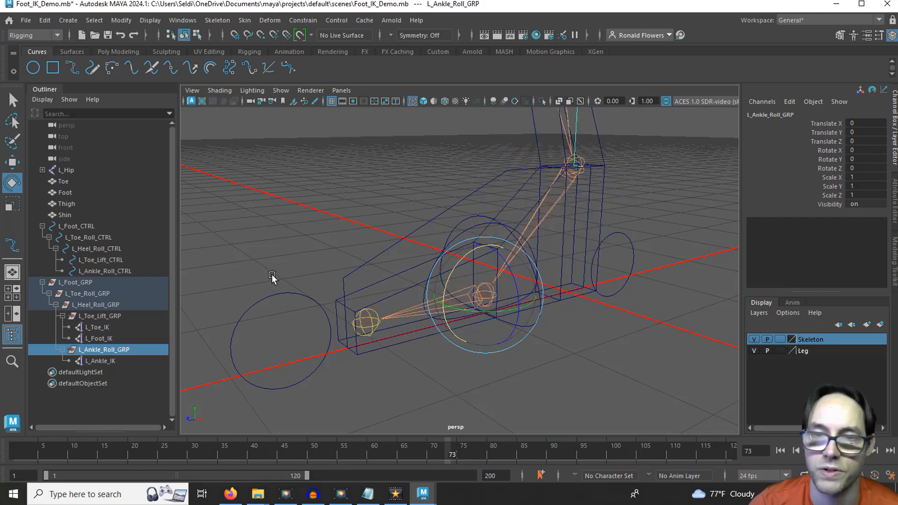
# - Compare the L_Foot_GRP hierarchy with the matching L_Foot_CTRL control hierarchy
pyautogui.click(100, 282)
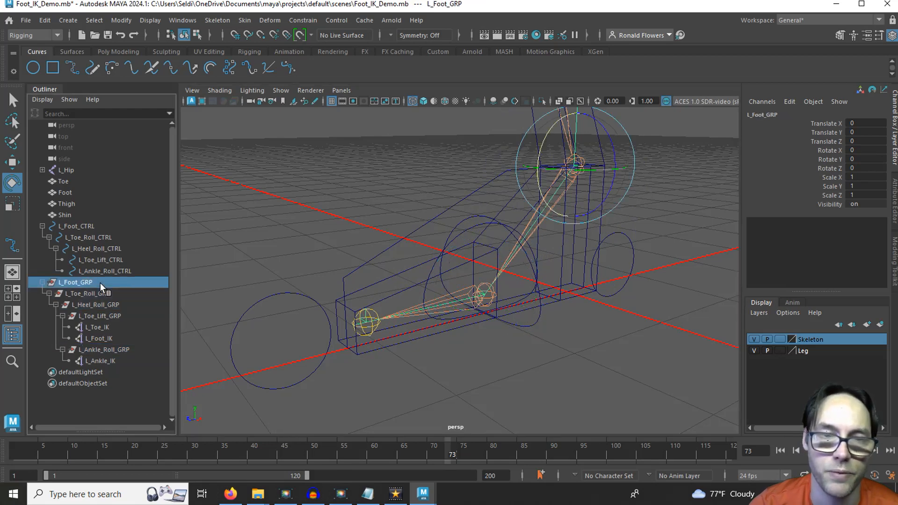
pyautogui.click(98, 293)
pyautogui.click(97, 305)
pyautogui.click(93, 349)
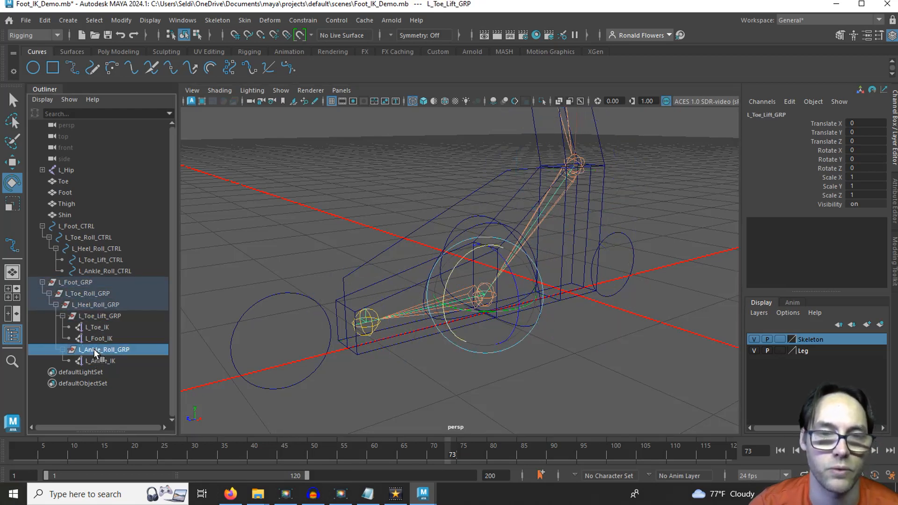
pyautogui.click(77, 226)
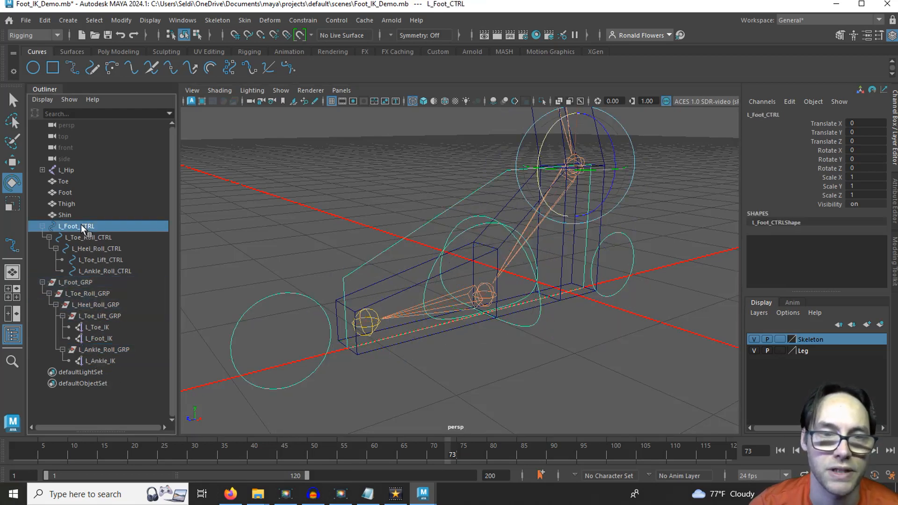
pyautogui.click(93, 282)
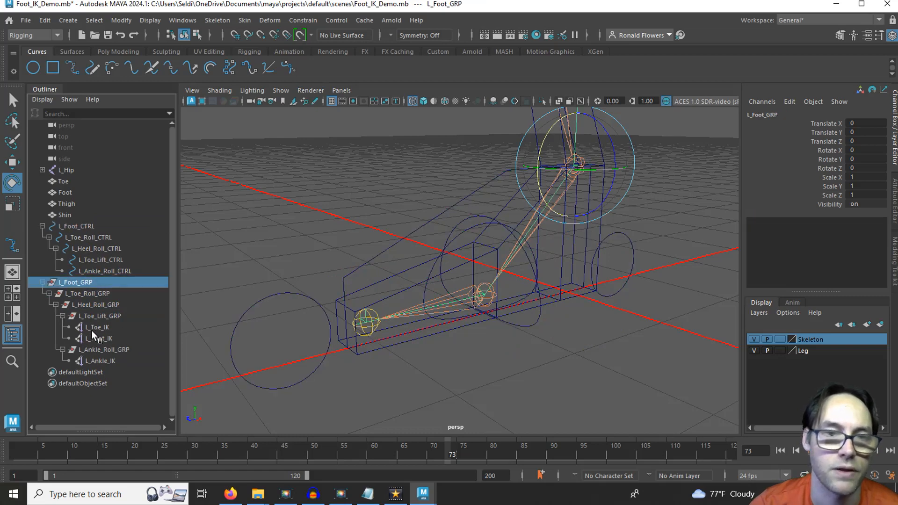
# - Parent-constrain L_Foot_GRP to L_Foot_CTRL with reset options, Maintain offset on, all translate and rotate axes, and weight 1
pyautogui.click(89, 225)
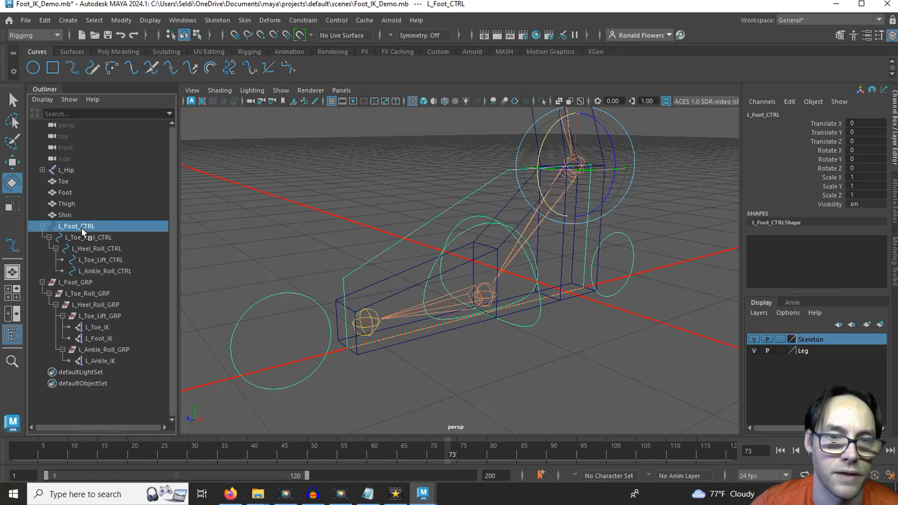
pyautogui.keyDown('ctrl'); pyautogui.click(70, 282); pyautogui.keyUp('ctrl')
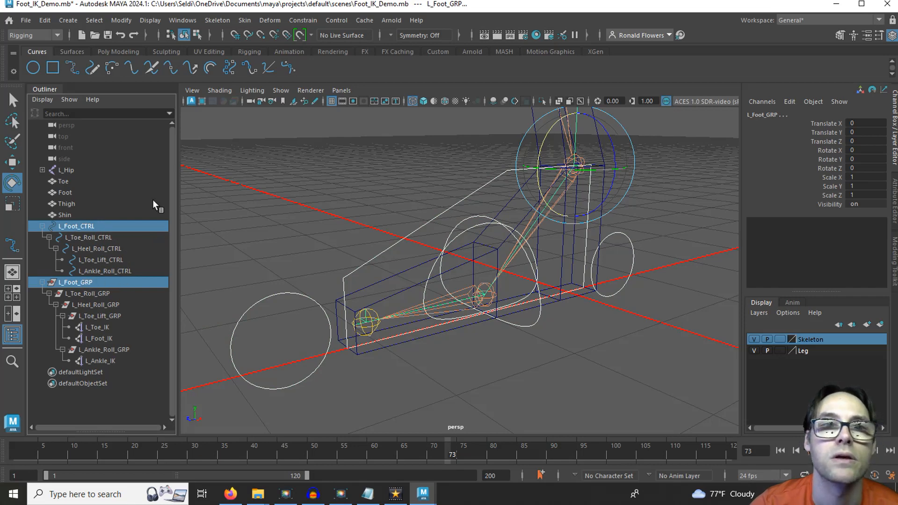
pyautogui.click(303, 20)
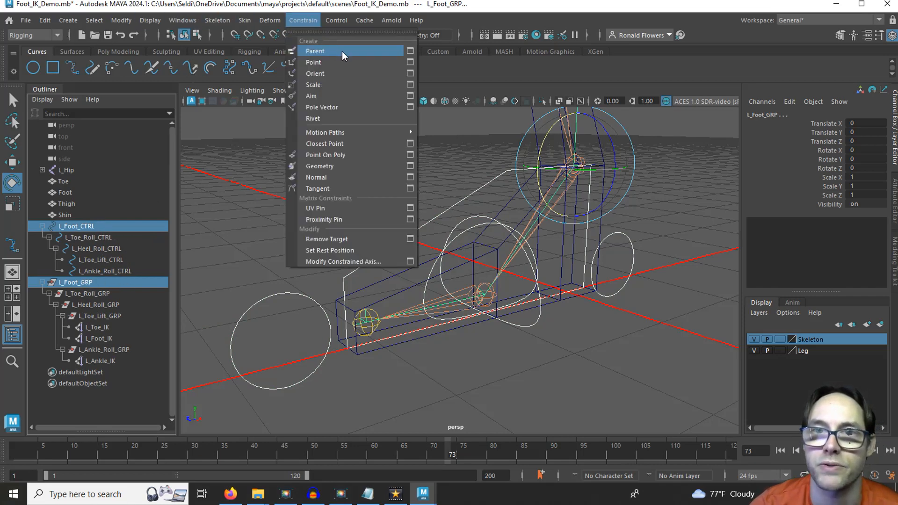
pyautogui.click(410, 51)
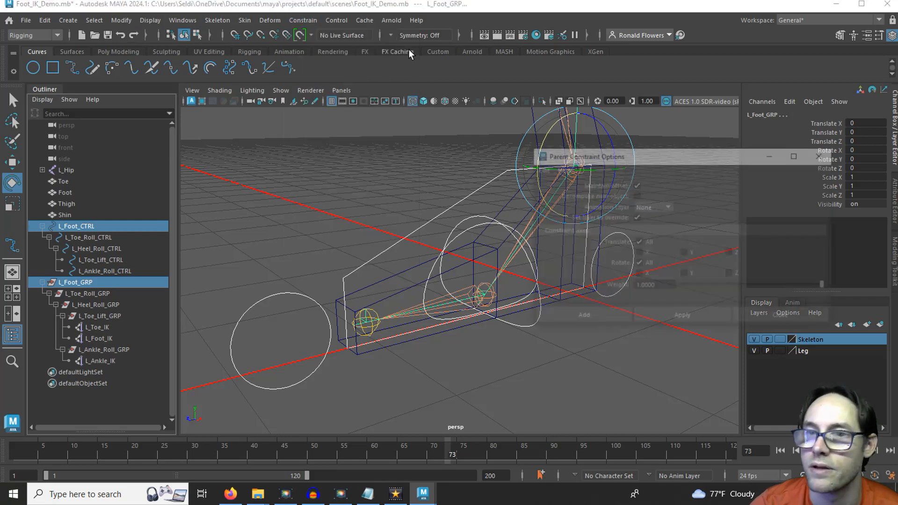
pyautogui.click(544, 169)
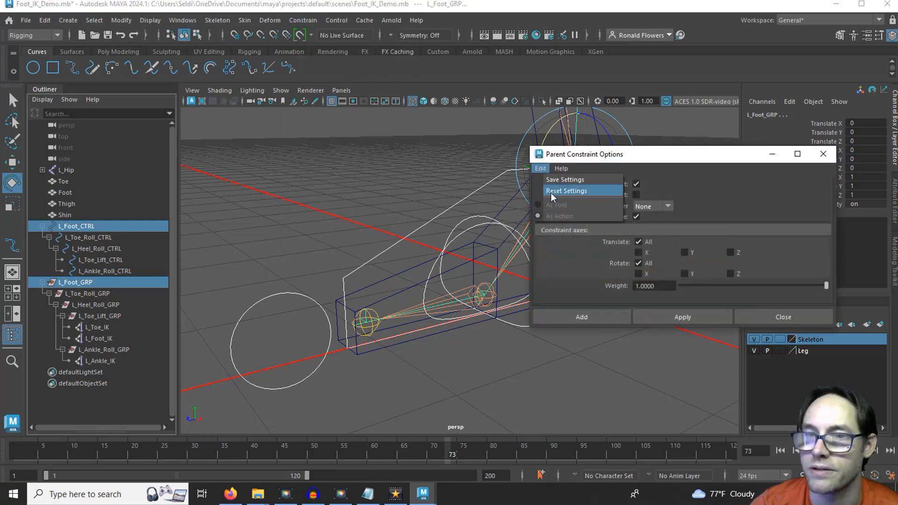
pyautogui.click(551, 193)
pyautogui.moveTo(633, 156); pyautogui.dragTo(661, 186)
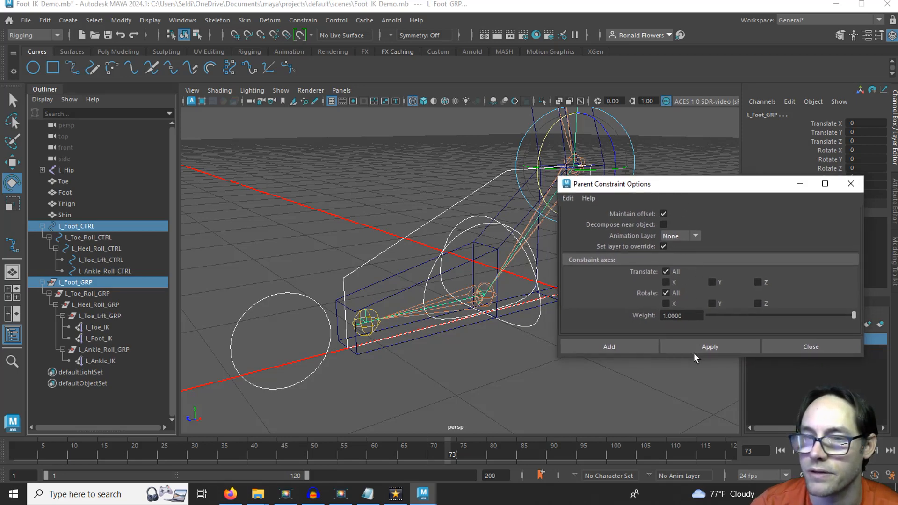
pyautogui.click(682, 349)
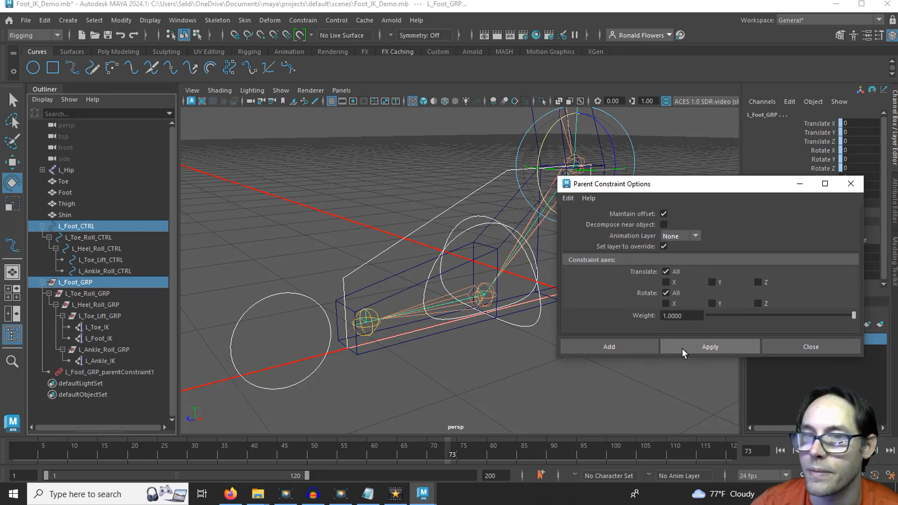
pyautogui.moveTo(683, 184); pyautogui.dragTo(678, 294)
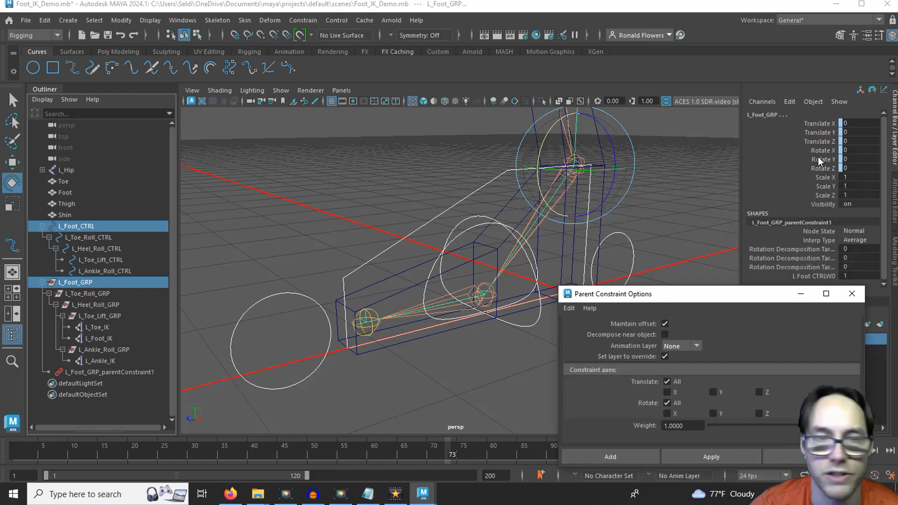
# - Examine the channels of L_Foot_CTRL, L_Foot_GRP and the nested L_Toe_IK, L_Foot_IK and L_Ankle_IK handles
pyautogui.click(91, 227)
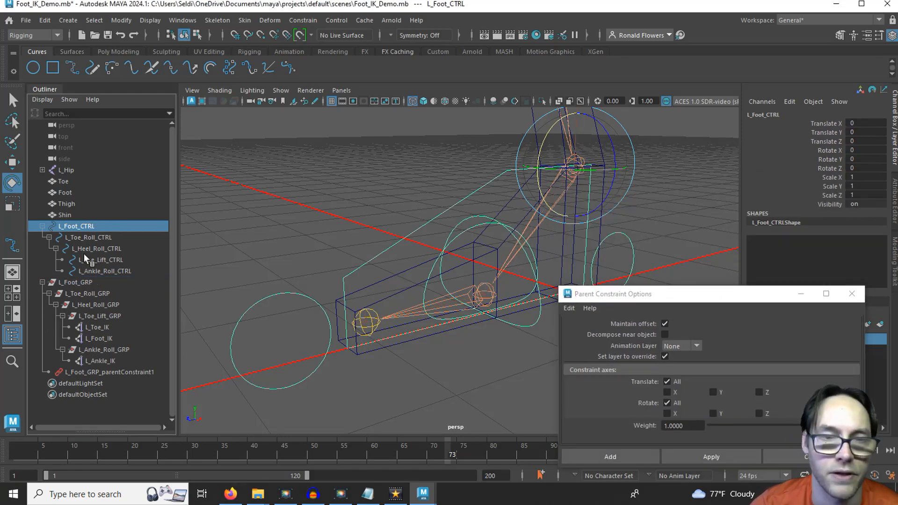
pyautogui.click(75, 283)
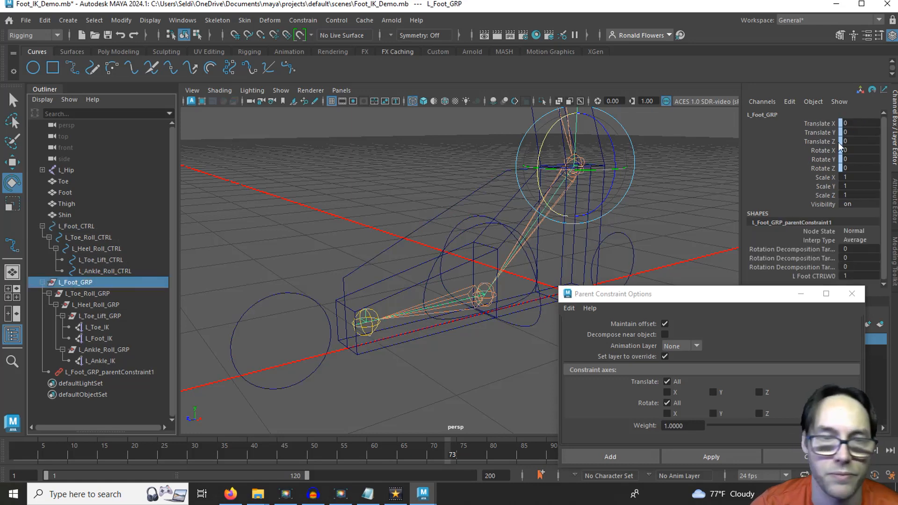
pyautogui.click(97, 327)
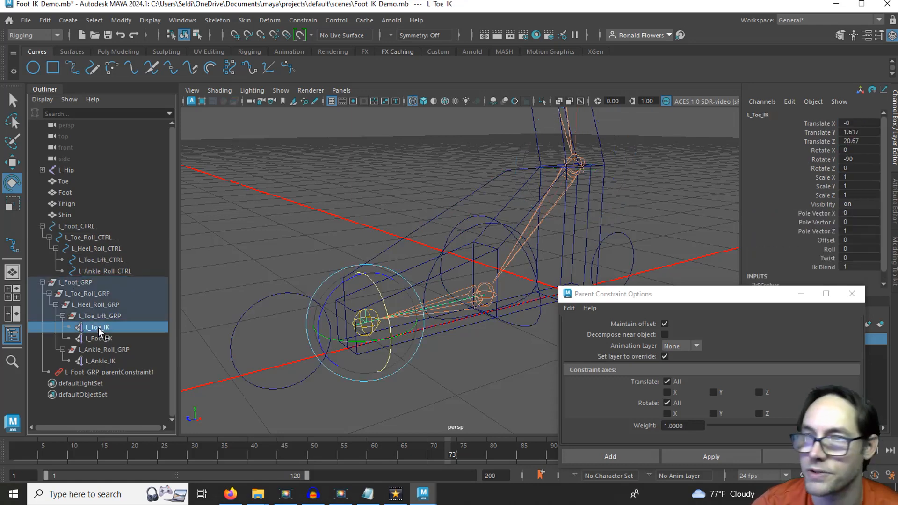
pyautogui.click(99, 339)
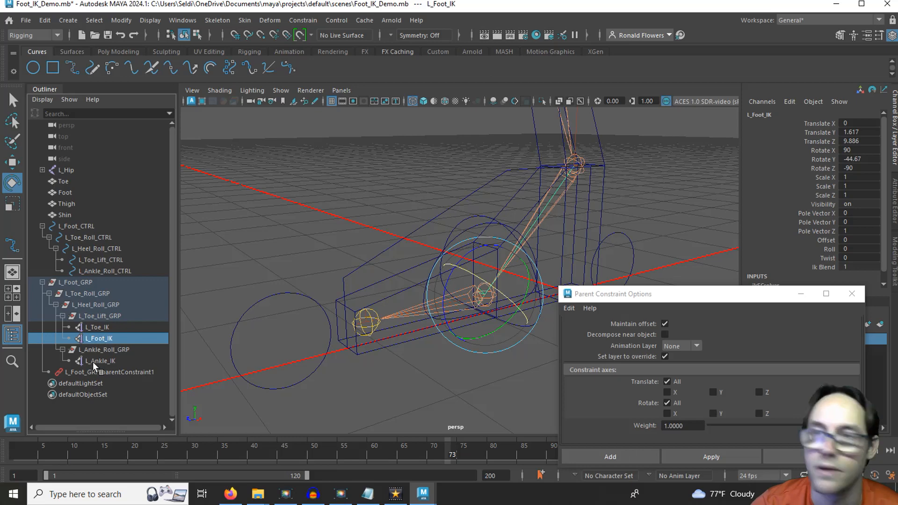
pyautogui.click(99, 361)
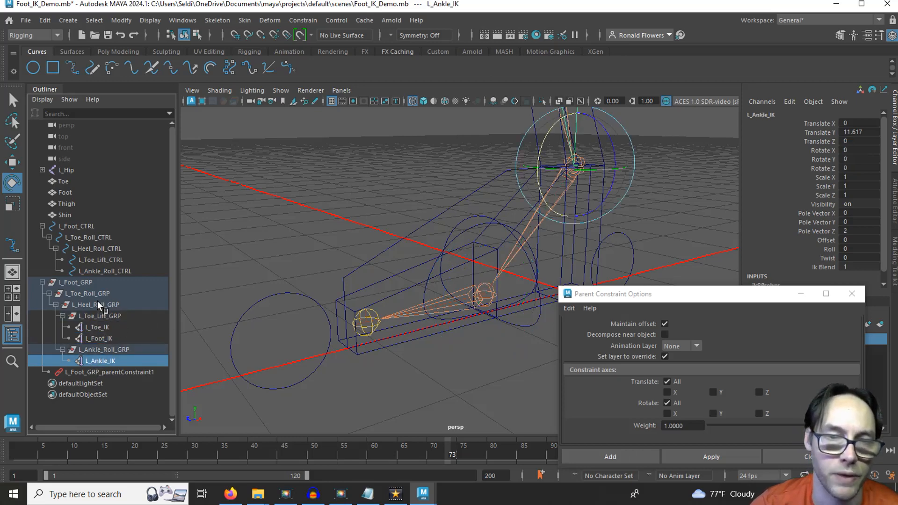
pyautogui.click(96, 283)
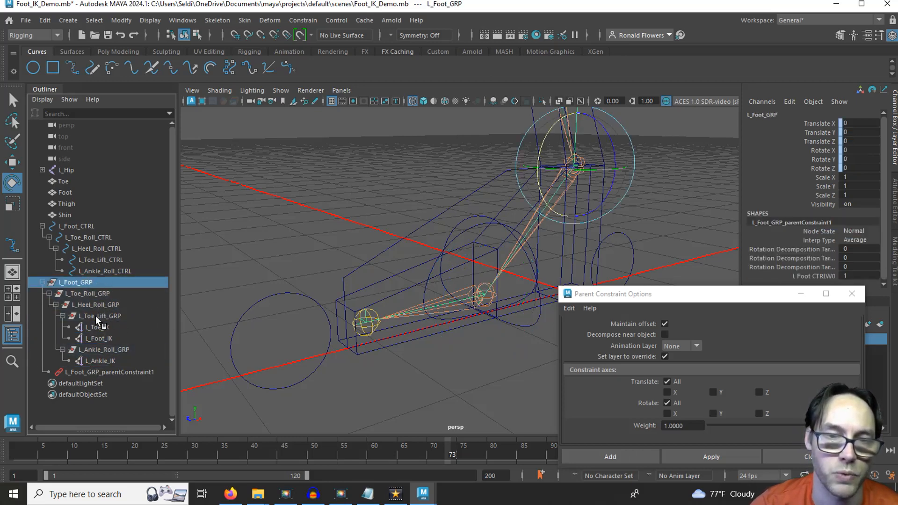
pyautogui.click(100, 338)
pyautogui.click(100, 361)
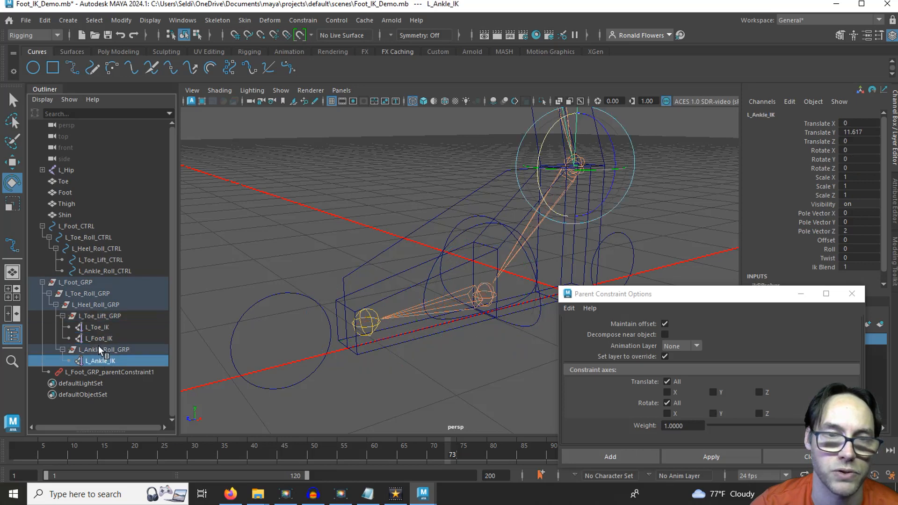
pyautogui.click(84, 227)
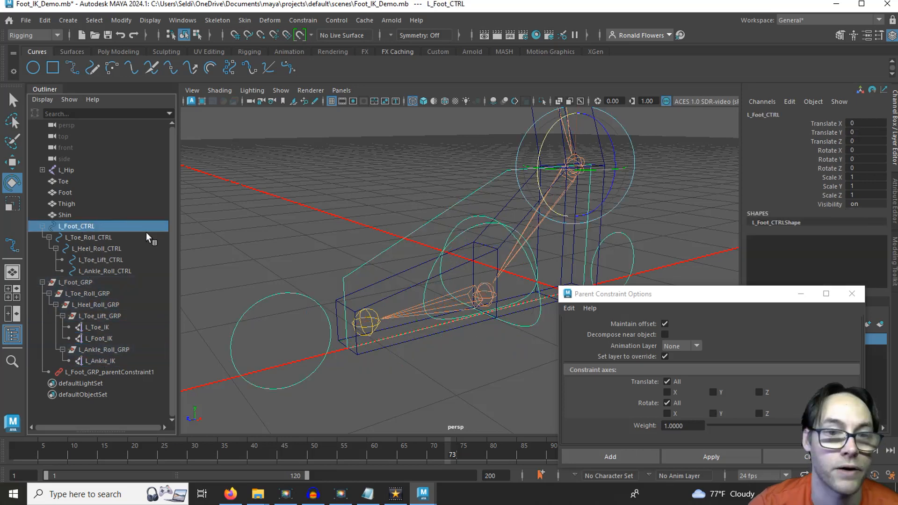
# - Orient-constrain L_Toe_Roll_GRP to L_Toe_Roll_CTRL with reset options, Maintain offset on, all axes, and weight 1
pyautogui.click(91, 239)
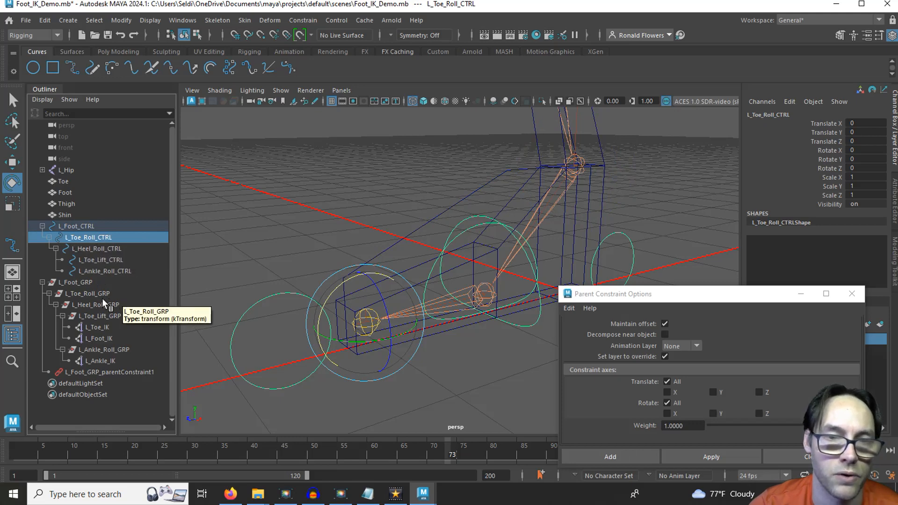
pyautogui.keyDown('ctrl'); pyautogui.click(87, 293); pyautogui.keyUp('ctrl')
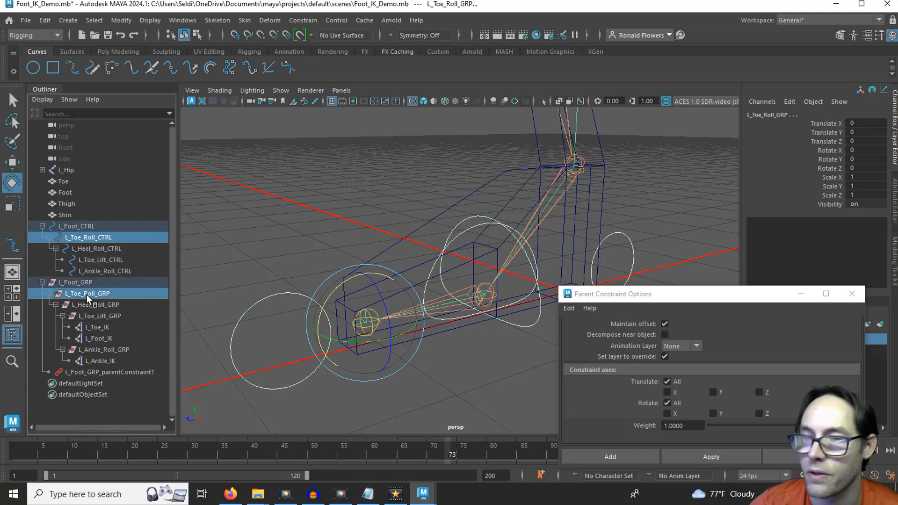
pyautogui.moveTo(640, 298); pyautogui.dragTo(617, 223)
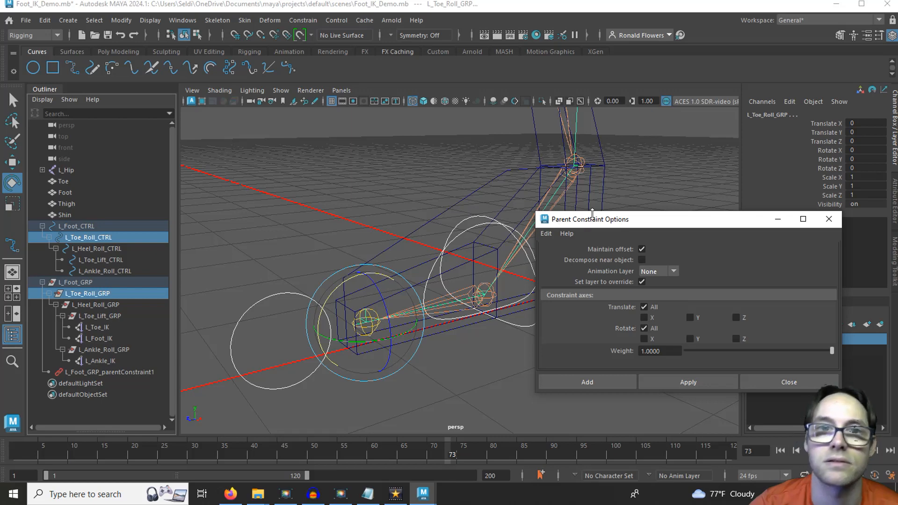
pyautogui.click(316, 21)
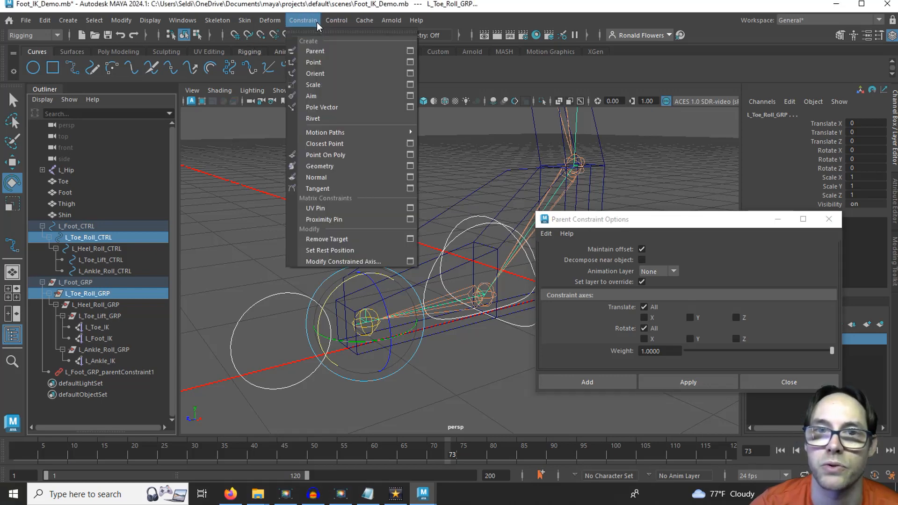
pyautogui.click(414, 73)
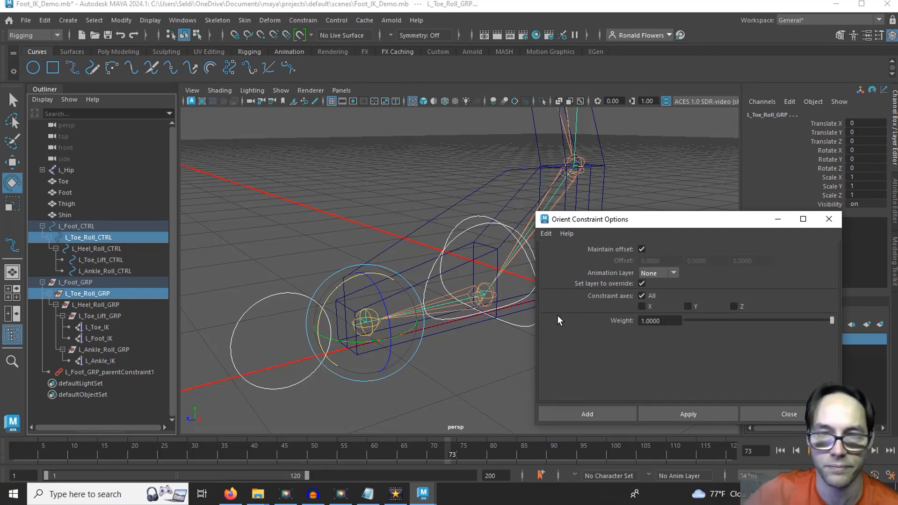
pyautogui.click(551, 232)
pyautogui.click(550, 255)
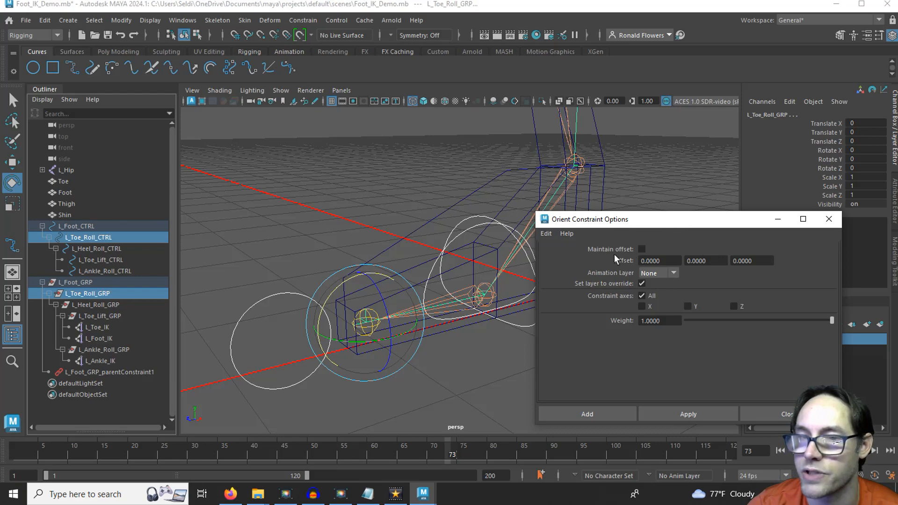
pyautogui.click(642, 250)
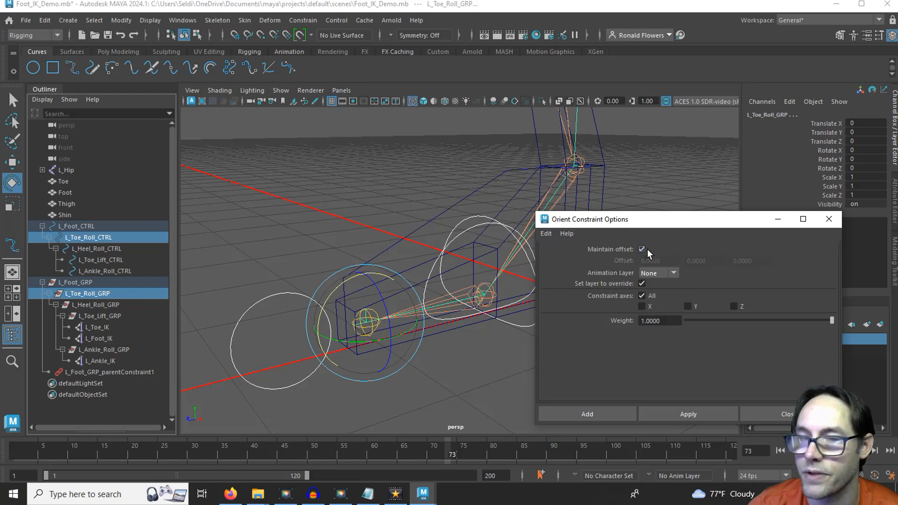
pyautogui.click(672, 414)
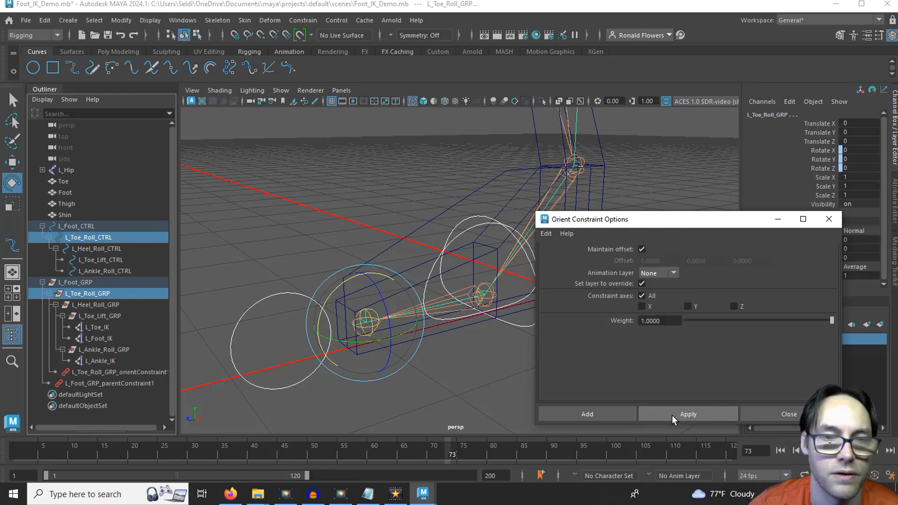
# - Orient-constrain L_Heel_Roll_GRP to L_Heel_Roll_CTRL and L_Toe_Lift_GRP to L_Toe_Lift_CTRL, keeping Maintain offset on and all axes
pyautogui.click(93, 249)
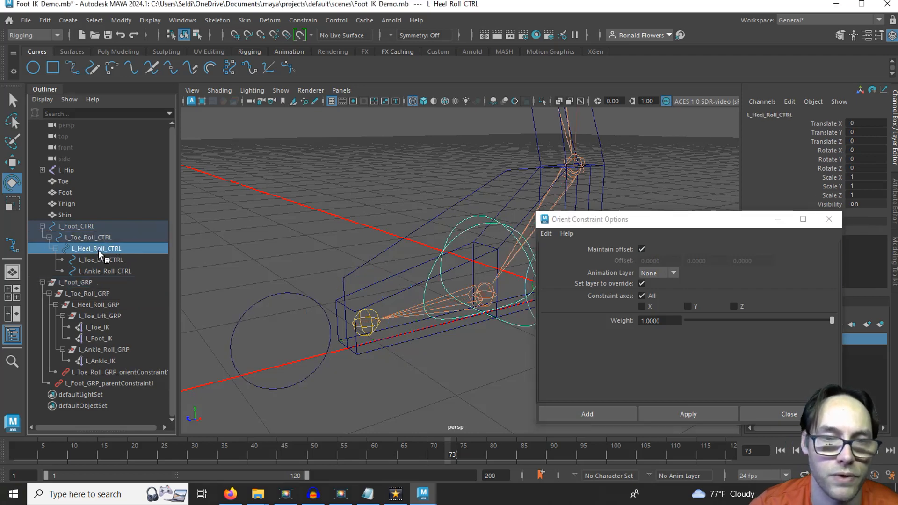
pyautogui.keyDown('ctrl'); pyautogui.click(90, 306); pyautogui.keyUp('ctrl')
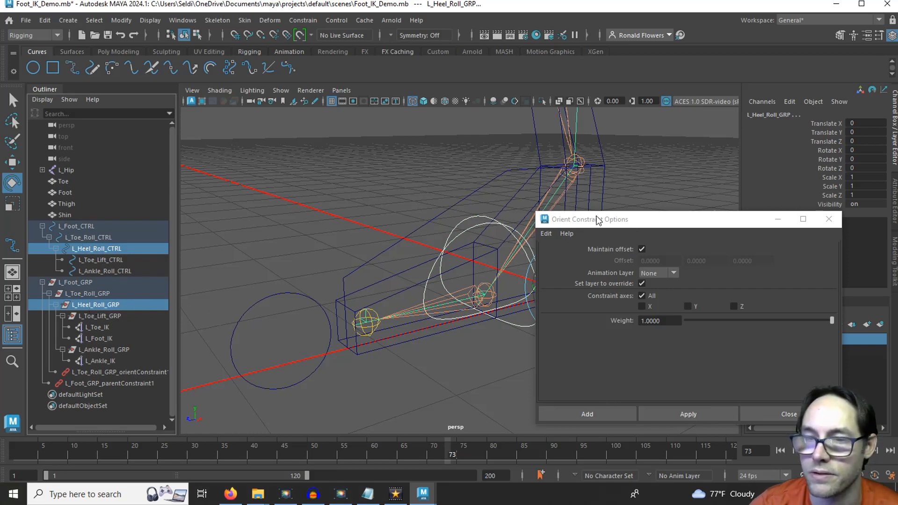
pyautogui.click(692, 413)
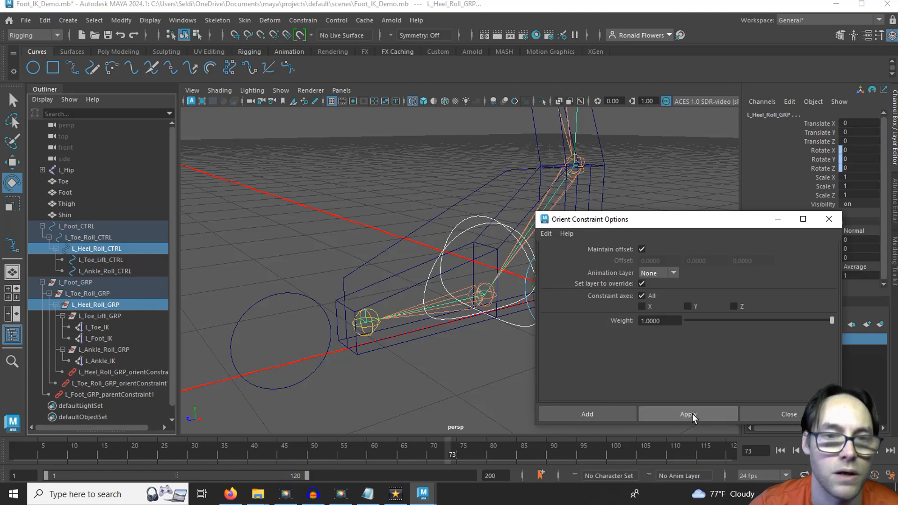
pyautogui.click(106, 260)
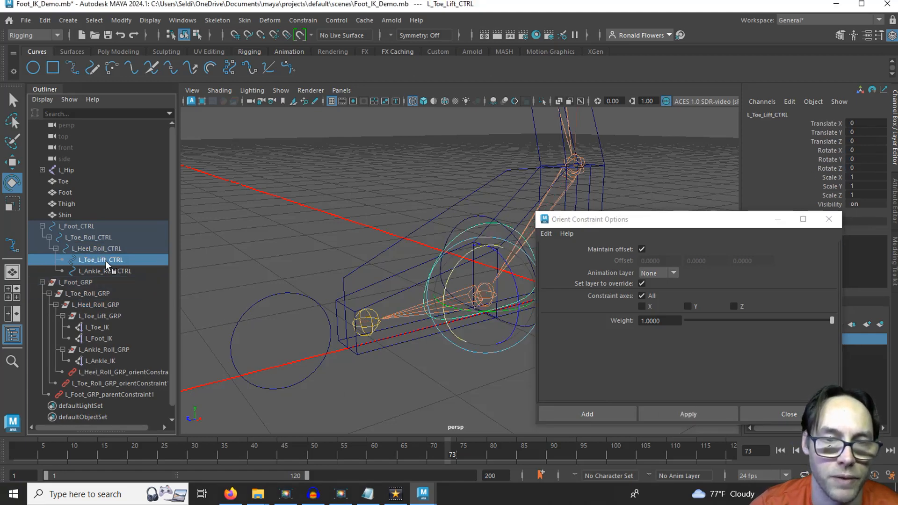
pyautogui.keyDown('ctrl'); pyautogui.click(101, 315); pyautogui.keyUp('ctrl')
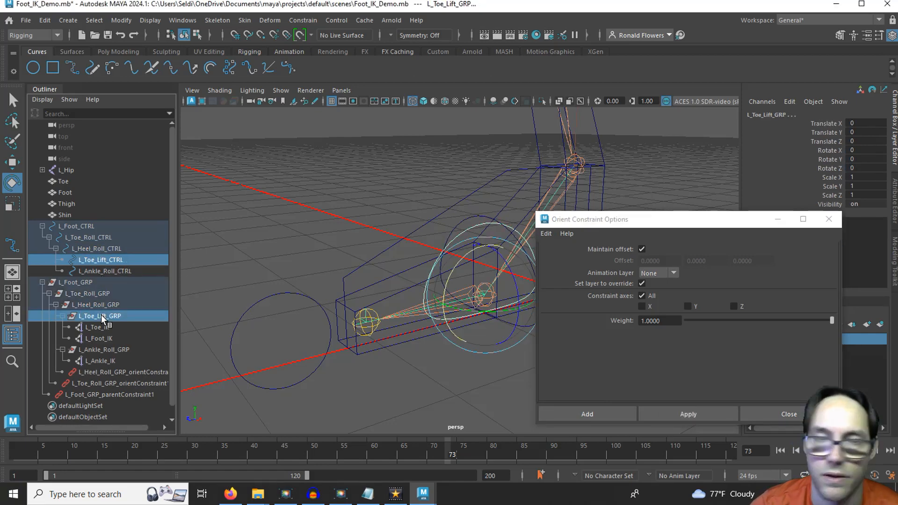
pyautogui.click(689, 415)
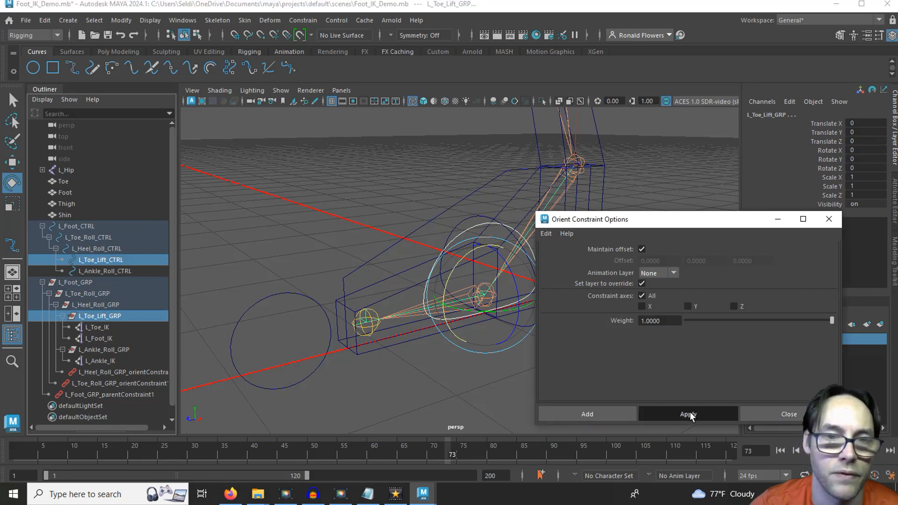
# - Orient-constrain L_Ankle_Roll_GRP to L_Ankle_Roll_CTRL with the same options and close the constraint options
pyautogui.click(96, 271)
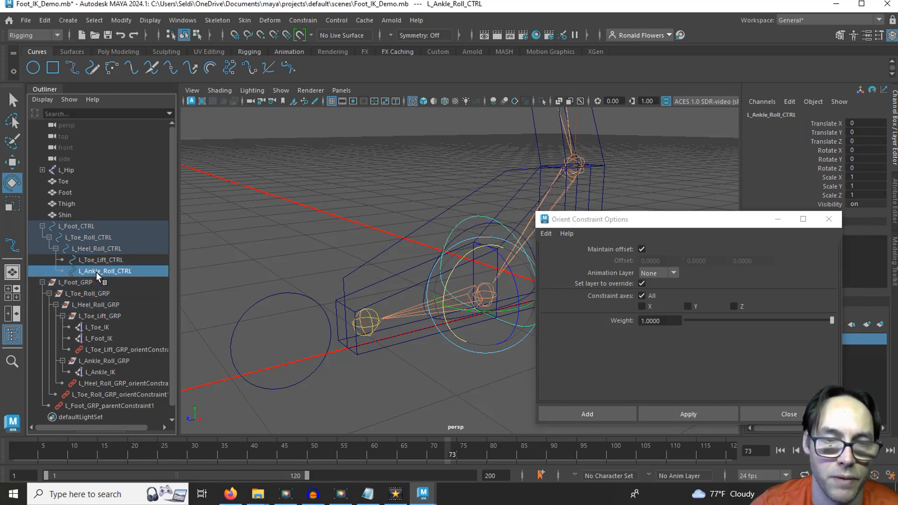
pyautogui.keyDown('ctrl'); pyautogui.click(106, 361); pyautogui.keyUp('ctrl')
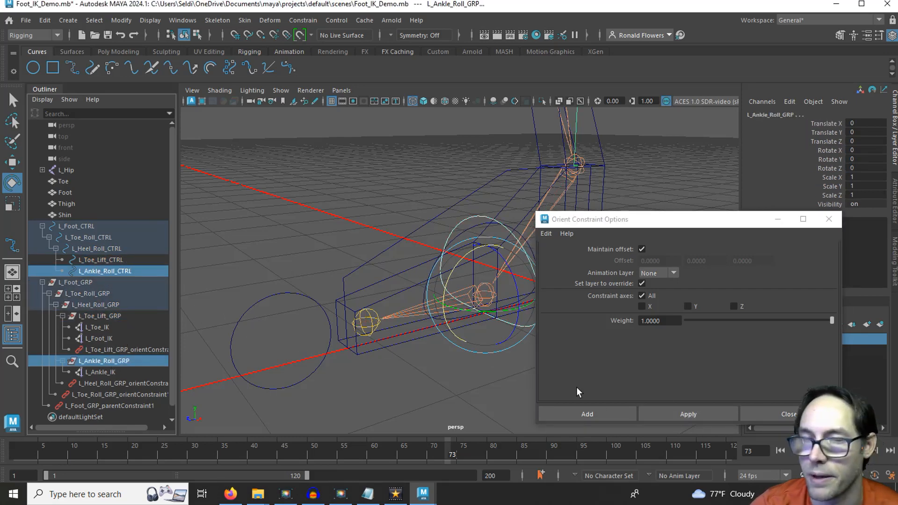
pyautogui.click(658, 420)
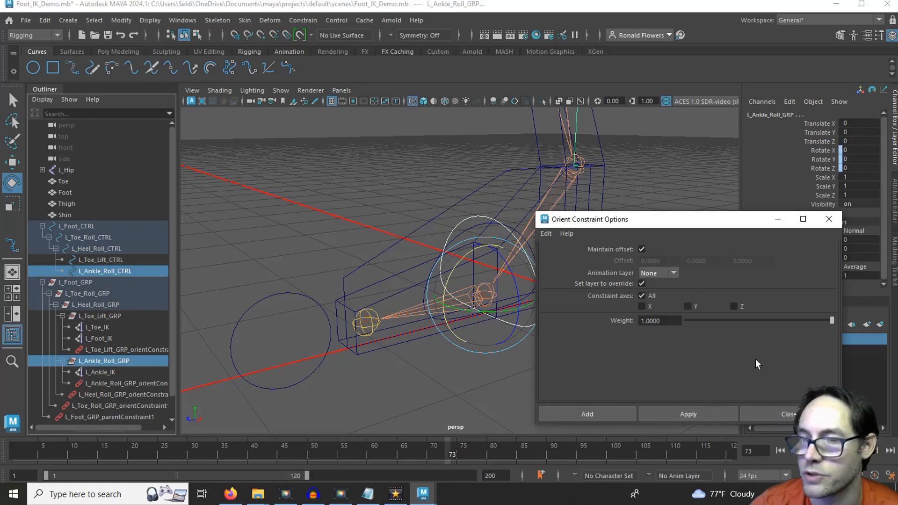
pyautogui.click(789, 414)
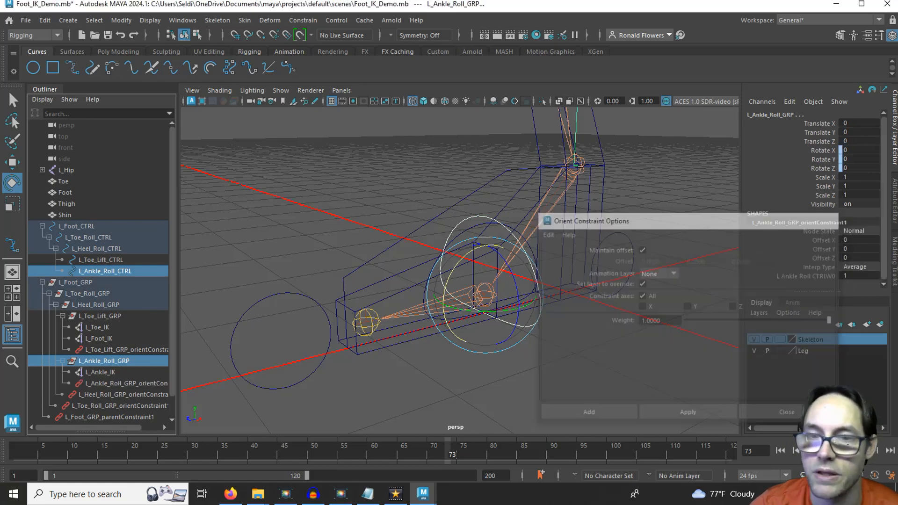
# - Clear the selection and switch the perspective view to shaded display with textures, framing the whole foot
pyautogui.click(565, 386)
pyautogui.scroll(-7, 571, 393)
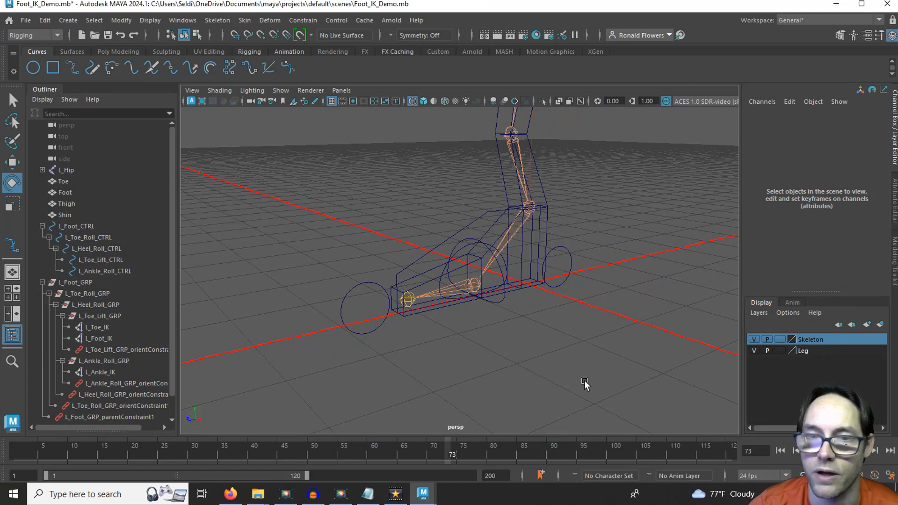
pyautogui.scroll(1, 580, 374)
pyautogui.press('6')
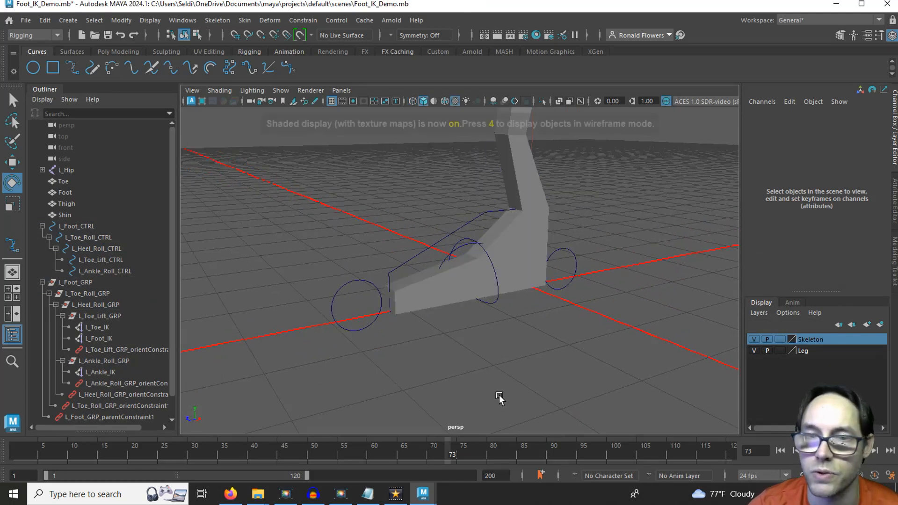
# - Test-move L_Foot_CTRL to check that the foot and leg follow it, undoing the moves
pyautogui.click(435, 248)
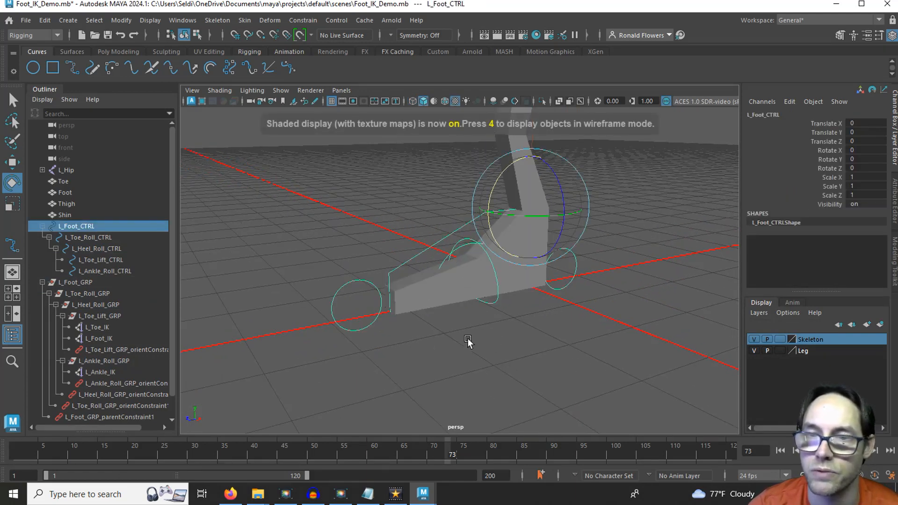
pyautogui.press('w')
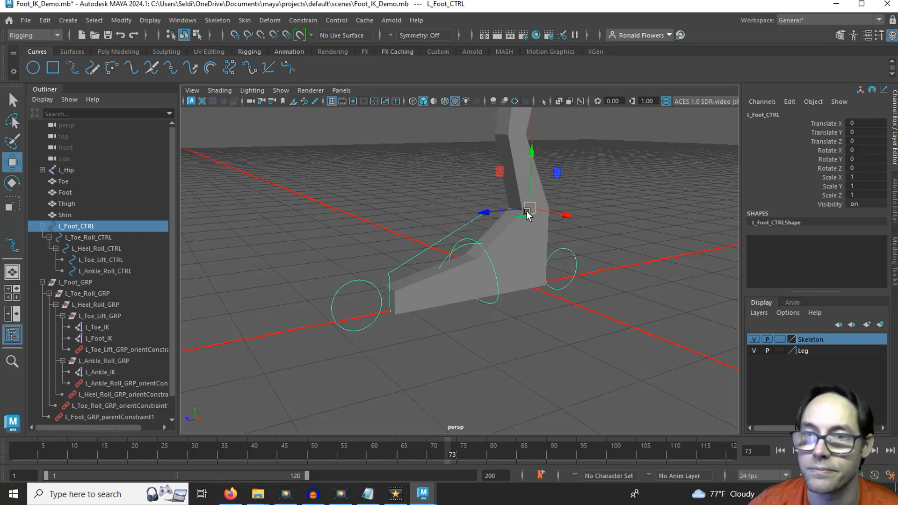
pyautogui.moveTo(518, 218)
pyautogui.mouseDown()
pyautogui.moveTo(456, 226)
pyautogui.moveTo(491, 143)
pyautogui.moveTo(529, 218)
pyautogui.mouseUp()
pyautogui.scroll(-4, 561, 229)
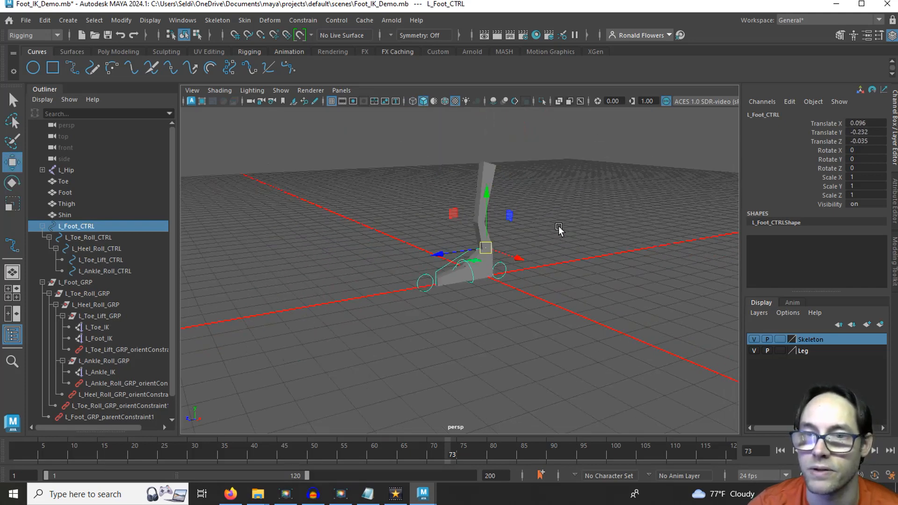
pyautogui.scroll(2, 599, 193)
pyautogui.keyDown('alt'); pyautogui.moveTo(599, 192); pyautogui.dragTo(577, 253, button='middle'); pyautogui.keyUp('alt')
pyautogui.moveTo(477, 299); pyautogui.dragTo(417, 251)
pyautogui.hotkey('ctrl', 'z')
pyautogui.hotkey('ctrl', 'z')
pyautogui.hotkey('ctrl', 'z')
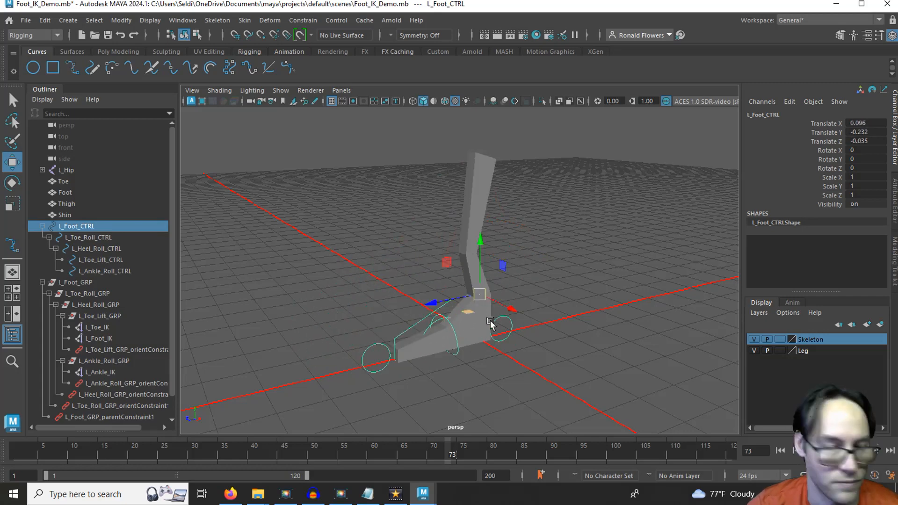
# - Test-rotate L_Foot_CTRL about the ankle, including about 31.5 degrees in X, undoing each rotation
pyautogui.press('e')
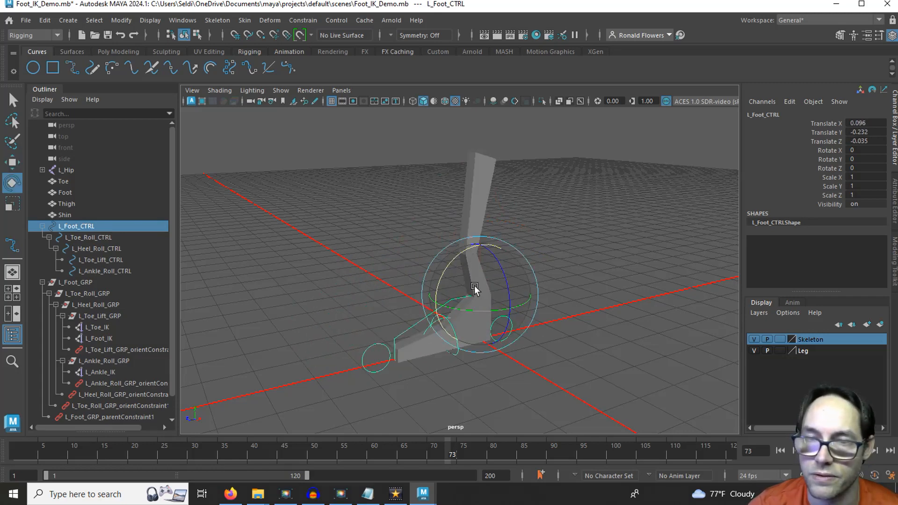
pyautogui.moveTo(474, 287); pyautogui.dragTo(448, 286)
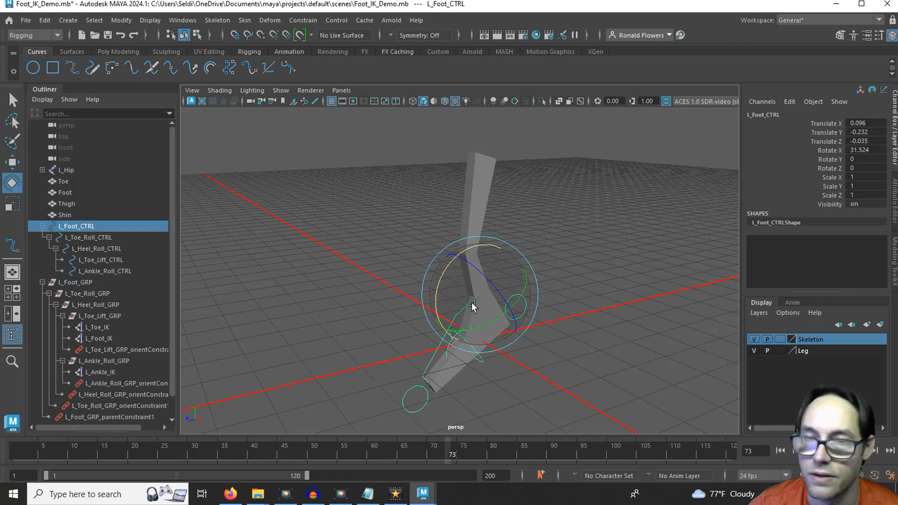
pyautogui.hotkey('ctrl', 'z')
pyautogui.moveTo(485, 311); pyautogui.dragTo(452, 311)
pyautogui.hotkey('ctrl', 'z')
pyautogui.hotkey('ctrl', 'z')
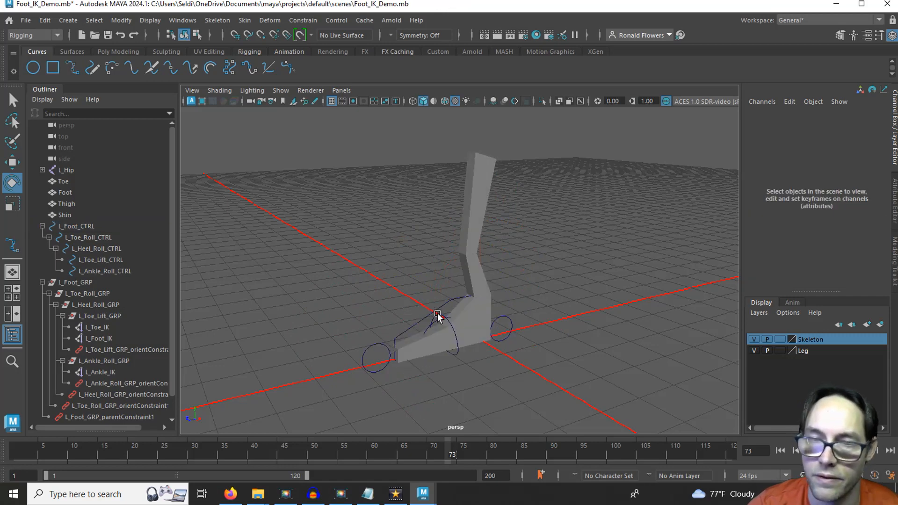
# - Test-rotate L_Toe_Roll_CTRL and L_Heel_Roll_CTRL to check the foot's rolling, undoing each rotation
pyautogui.click(363, 371)
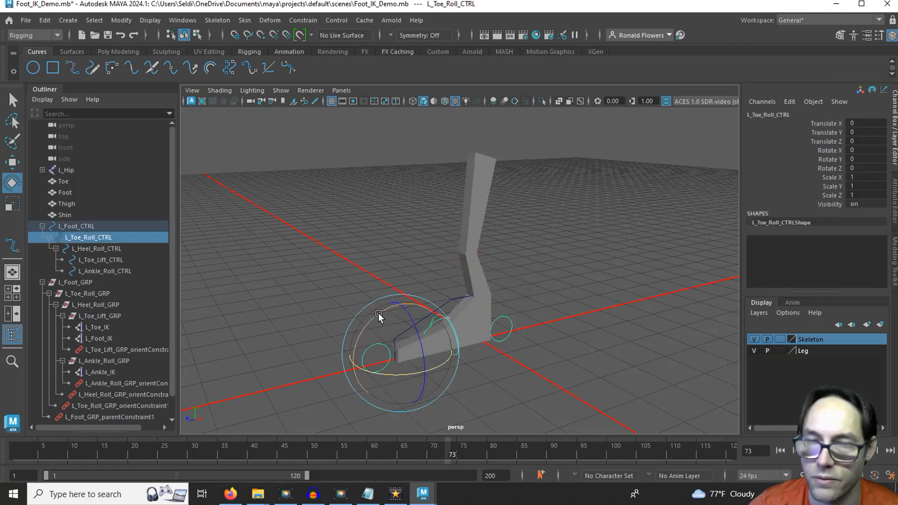
pyautogui.moveTo(378, 313); pyautogui.dragTo(382, 342)
pyautogui.click(515, 323)
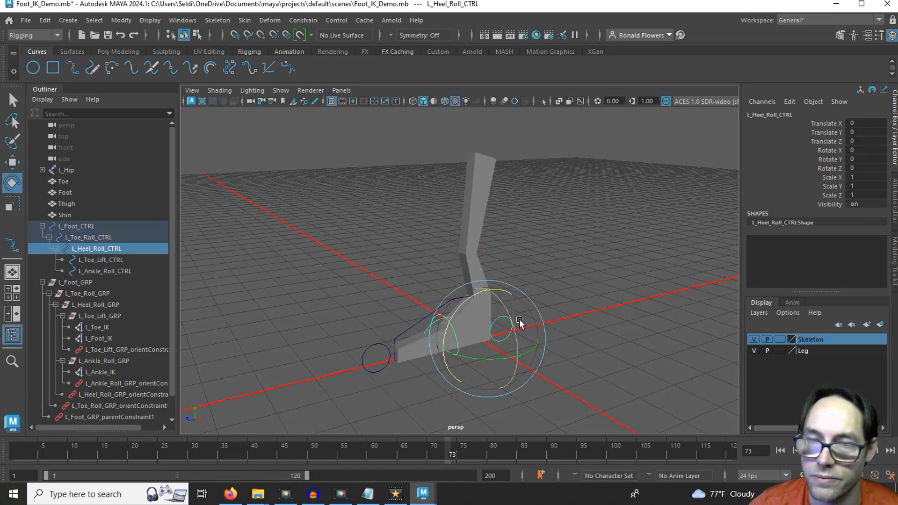
pyautogui.moveTo(453, 311)
pyautogui.mouseDown()
pyautogui.moveTo(435, 317)
pyautogui.moveTo(453, 301)
pyautogui.moveTo(418, 320)
pyautogui.moveTo(474, 300)
pyautogui.moveTo(441, 314)
pyautogui.mouseUp()
# - Test-rotate L_Toe_Lift_CTRL about 38 degrees in X to check the toe bend, undoing the rotation
pyautogui.click(442, 315)
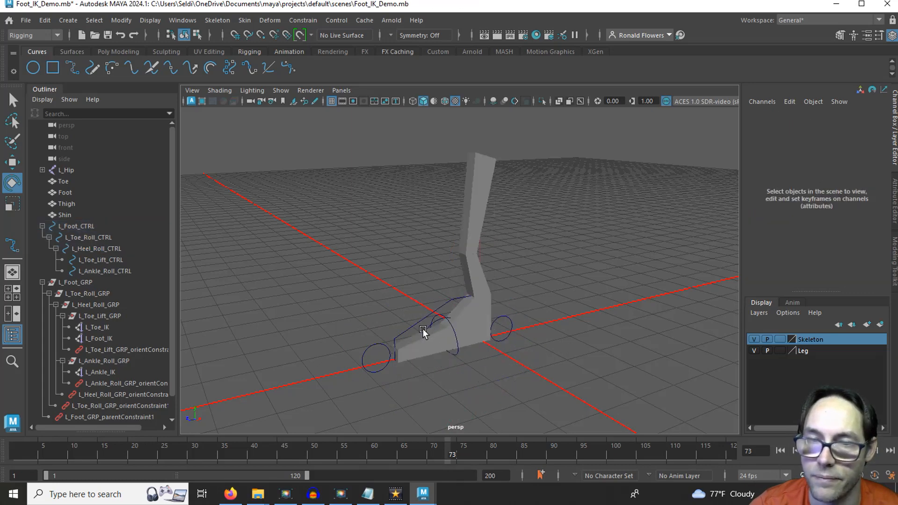
pyautogui.click(431, 328)
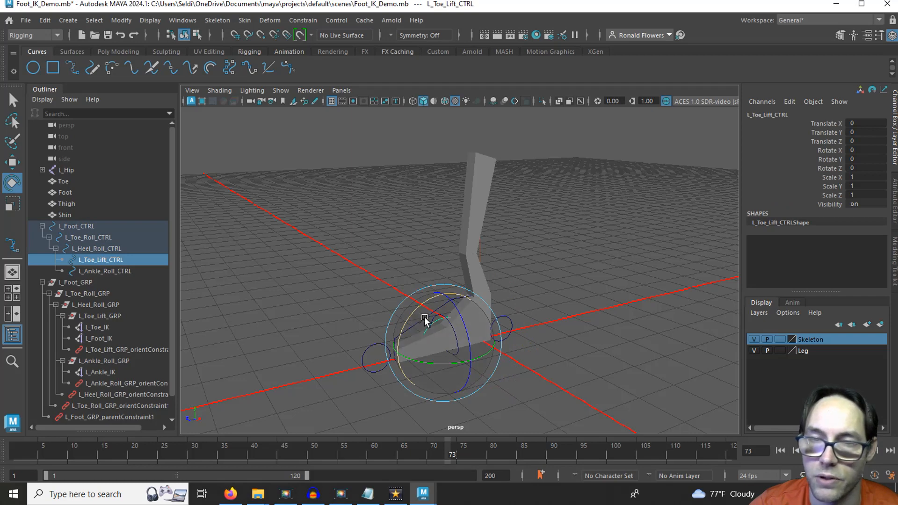
pyautogui.moveTo(427, 312); pyautogui.dragTo(427, 391)
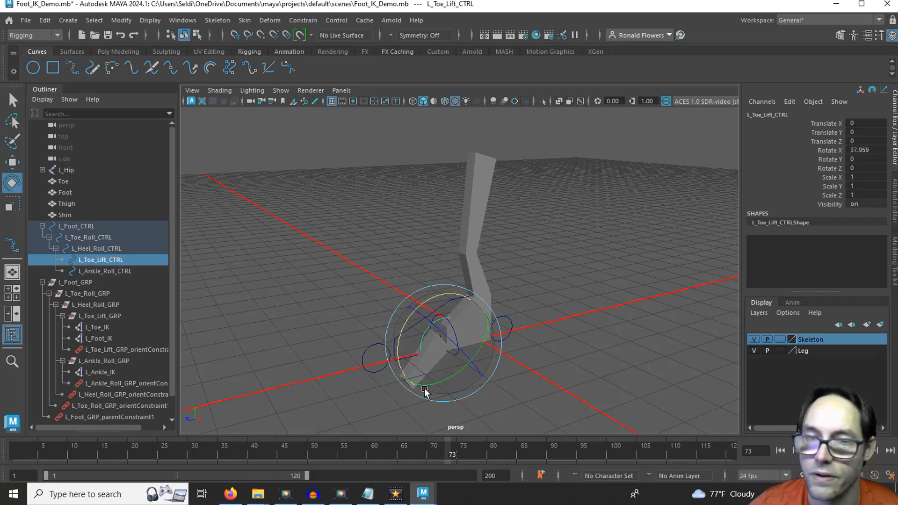
pyautogui.click(497, 357)
# - Test-rotate L_Ankle_Roll_CTRL about its axes to check that the heel and leg follow it
pyautogui.click(457, 338)
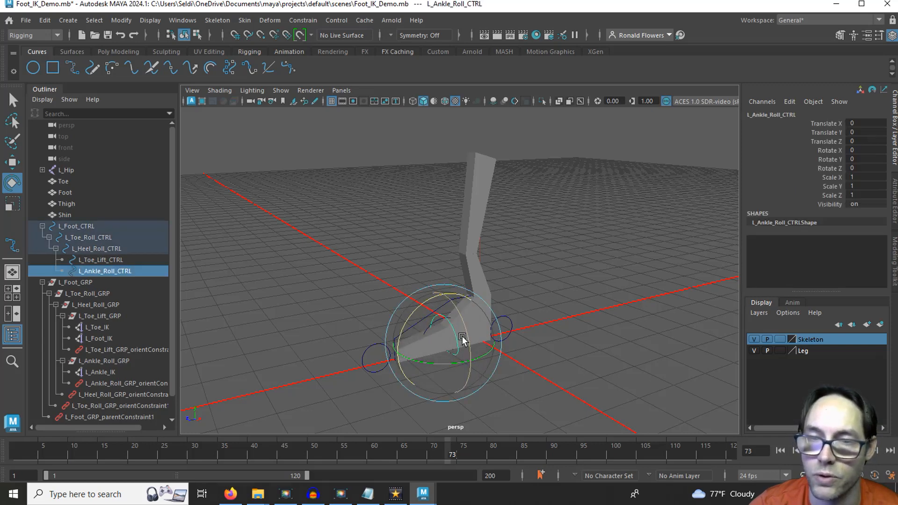
pyautogui.moveTo(463, 318); pyautogui.dragTo(441, 360)
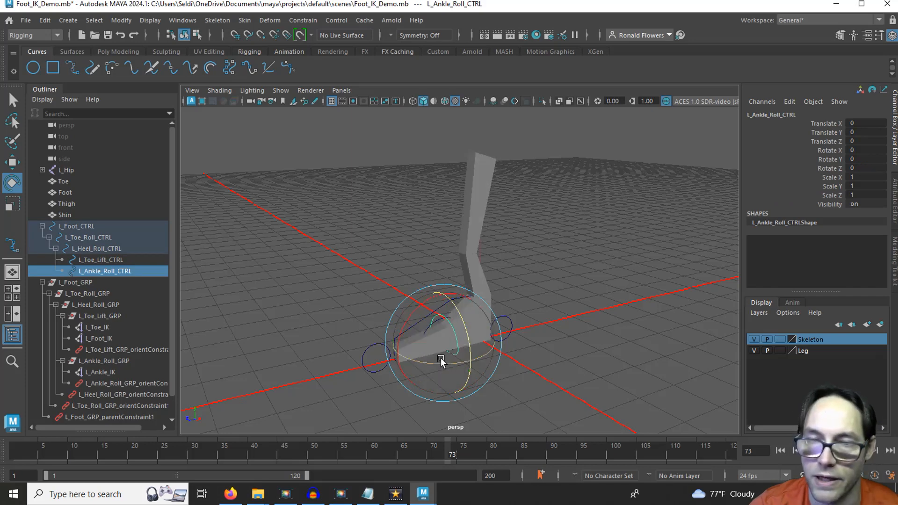
pyautogui.moveTo(433, 313); pyautogui.dragTo(403, 334)
pyautogui.moveTo(403, 335); pyautogui.dragTo(400, 331)
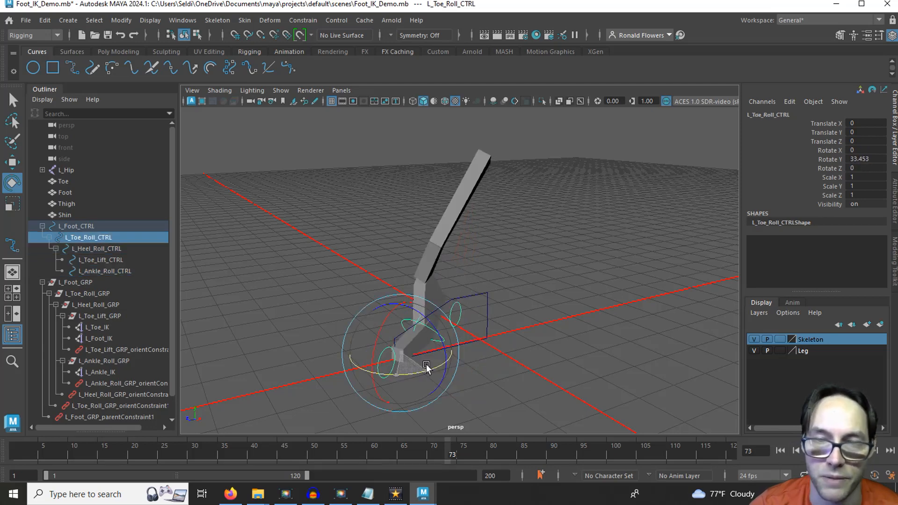
# - Test-rotate L_Toe_Roll_CTRL in Y to pivot the foot about the toe tip, undoing the rotation
pyautogui.moveTo(426, 368); pyautogui.dragTo(409, 363)
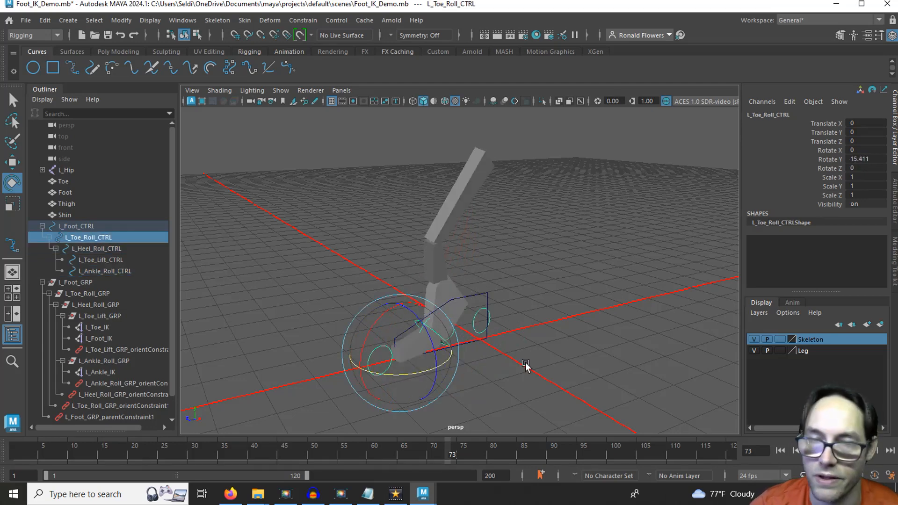
pyautogui.hotkey('ctrl', 'z')
pyautogui.hotkey('ctrl', 'z')
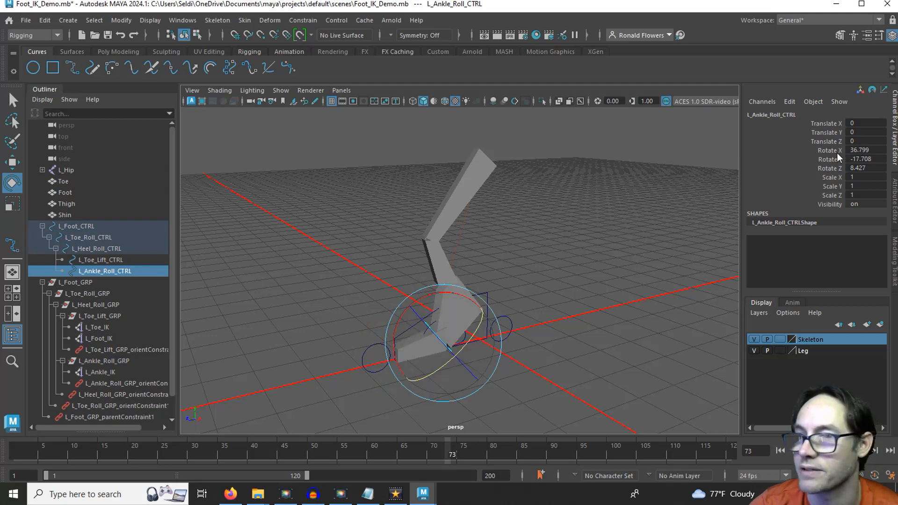
# - Reset L_Ankle_Roll_CTRL's X, Y and Z rotations to 0 and clear the selection
pyautogui.moveTo(850, 150); pyautogui.dragTo(857, 171)
pyautogui.write('0')
pyautogui.press('Return')
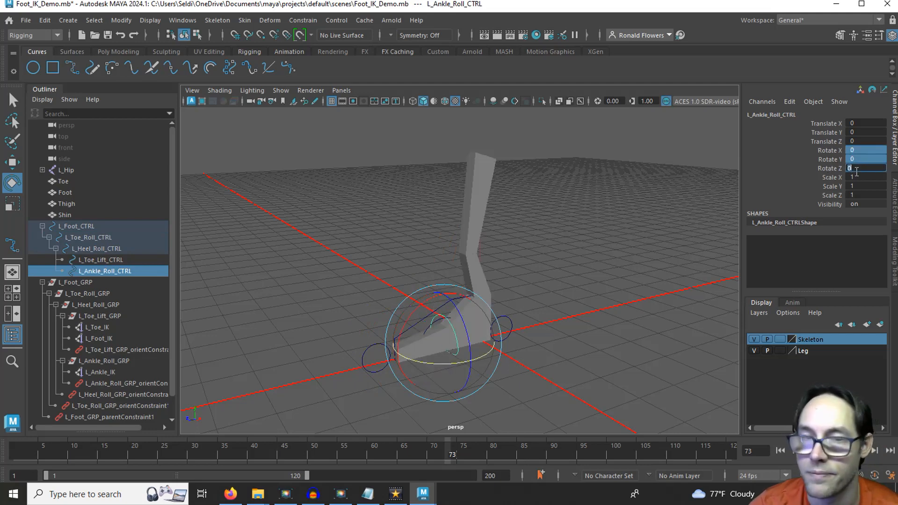
pyautogui.click(574, 325)
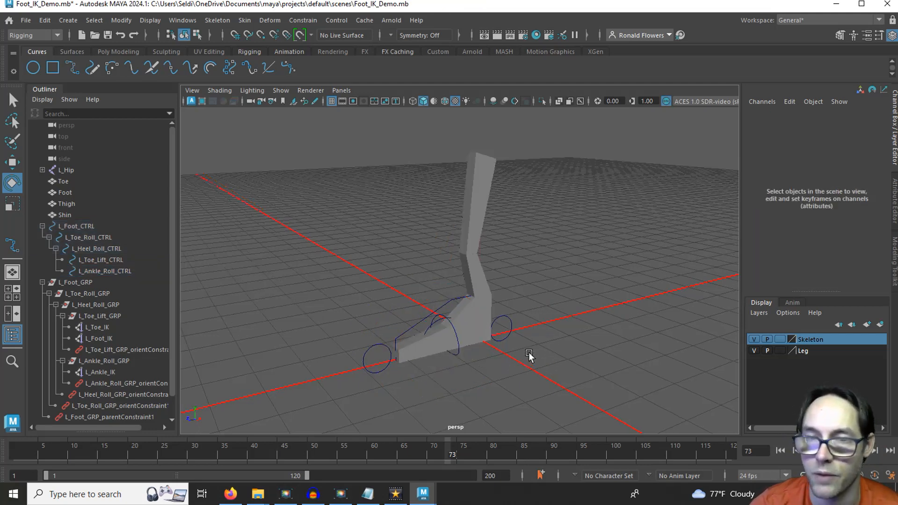
# - Start the EP Curve tool in a full-size side view and check that its curve degree is 1 Linear
pyautogui.keyDown('alt'); pyautogui.moveTo(529, 357); pyautogui.dragTo(521, 327); pyautogui.keyUp('alt')
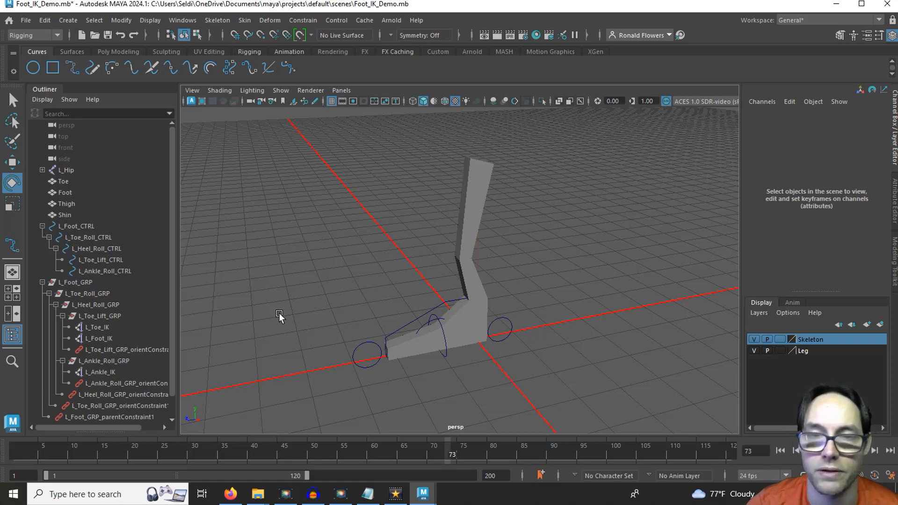
pyautogui.press('space')
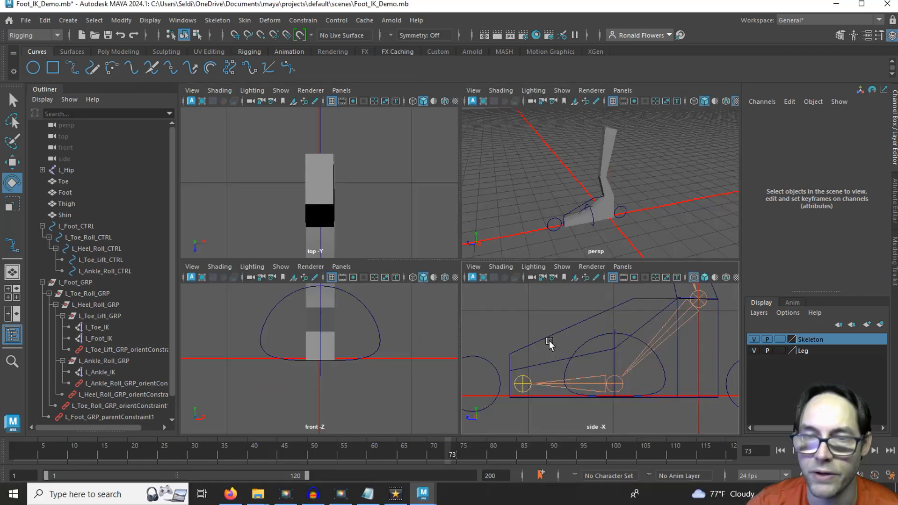
pyautogui.press('space')
pyautogui.scroll(-5, 518, 315)
pyautogui.keyDown('alt'); pyautogui.moveTo(457, 197); pyautogui.dragTo(433, 314, button='middle'); pyautogui.keyUp('alt')
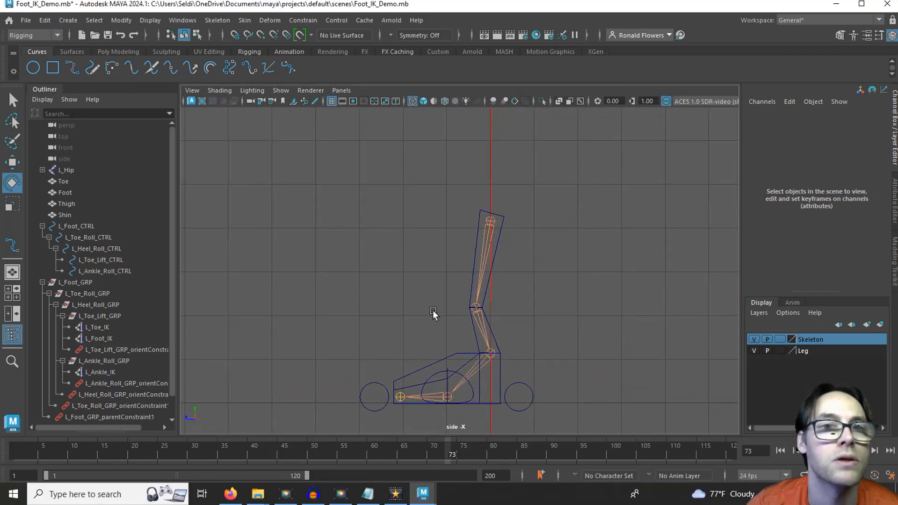
pyautogui.click(73, 70)
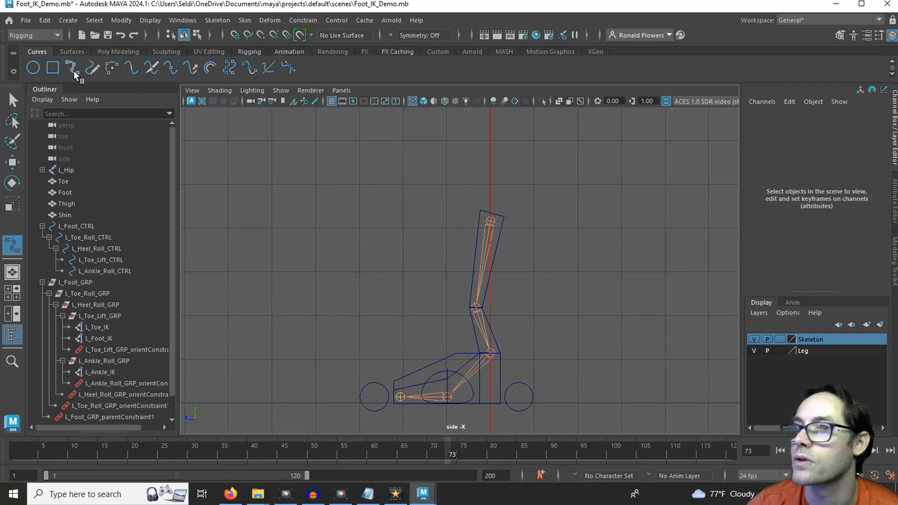
pyautogui.click(879, 35)
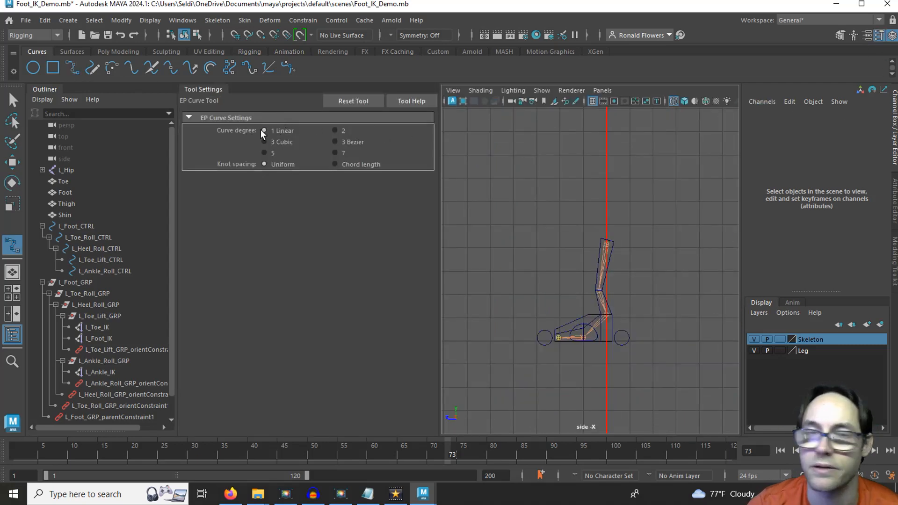
pyautogui.click(880, 36)
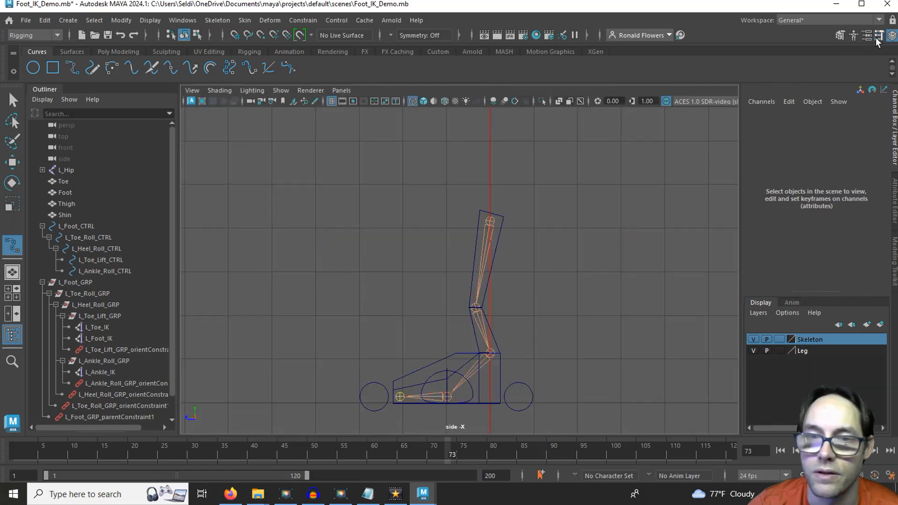
# - Draw a closed, grid-snapped triangular curve in front of the leg, two grid cells high and pointing forward
pyautogui.scroll(4, 407, 245)
pyautogui.keyDown('alt'); pyautogui.moveTo(401, 259); pyautogui.dragTo(471, 213, button='middle'); pyautogui.keyUp('alt')
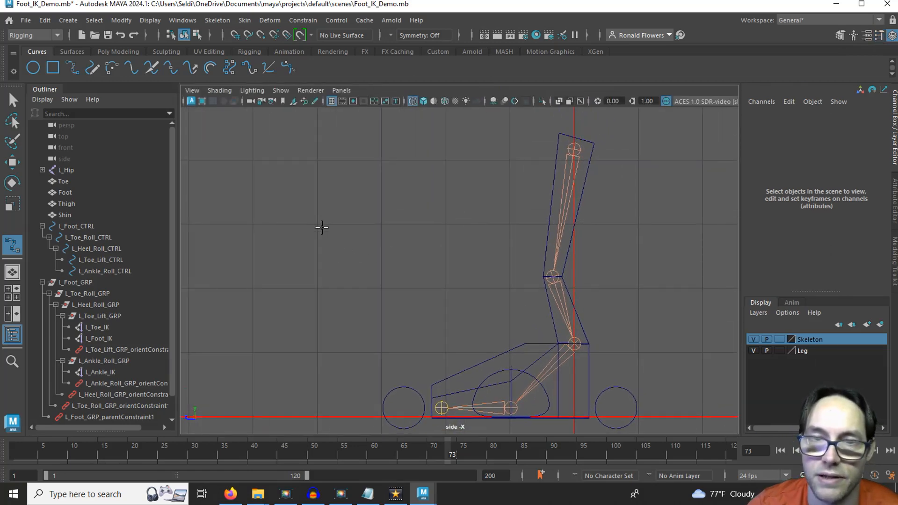
pyautogui.press('x')
pyautogui.click(317, 225)
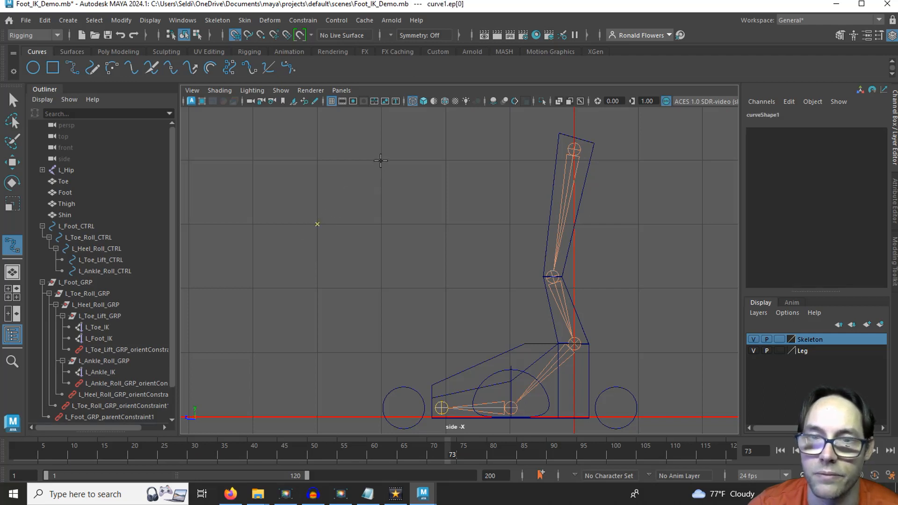
pyautogui.click(381, 160)
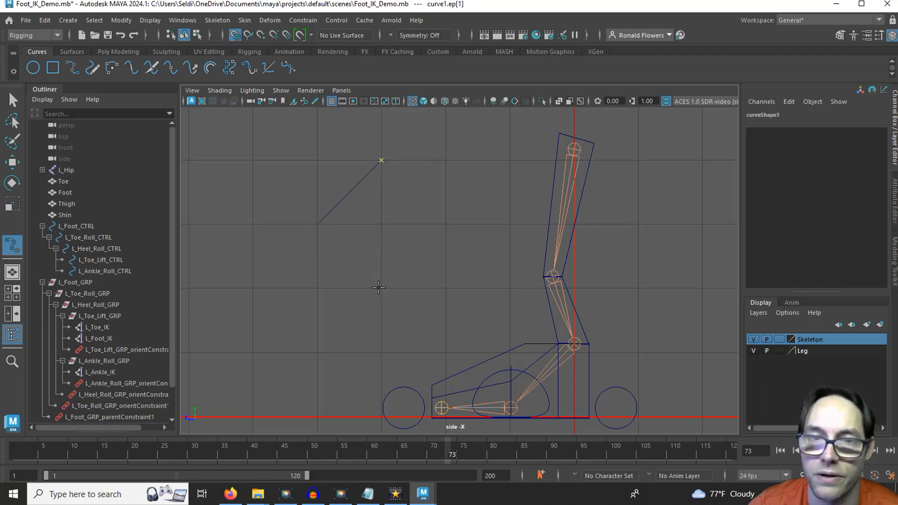
pyautogui.click(379, 288)
pyautogui.click(315, 224)
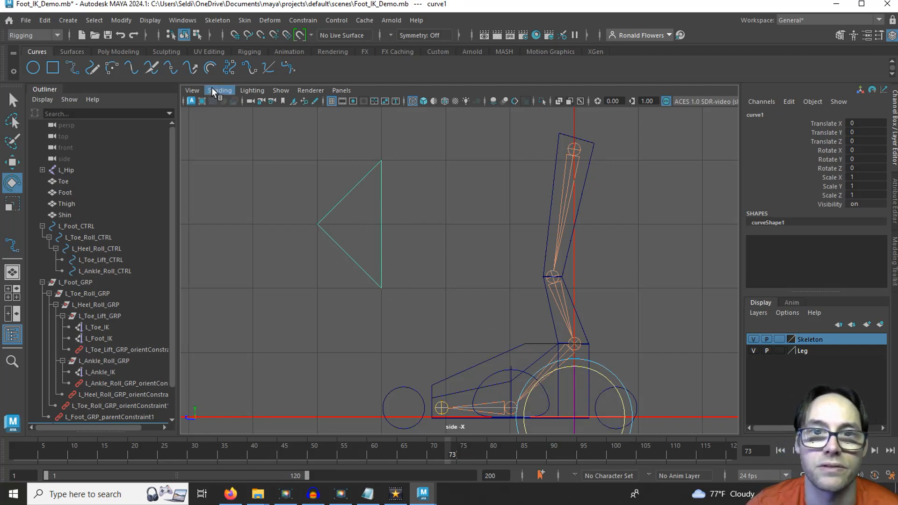
# - Center the triangle curve's pivot and snap the pivot along the curve to the middle of its vertical edge
pyautogui.click(131, 53)
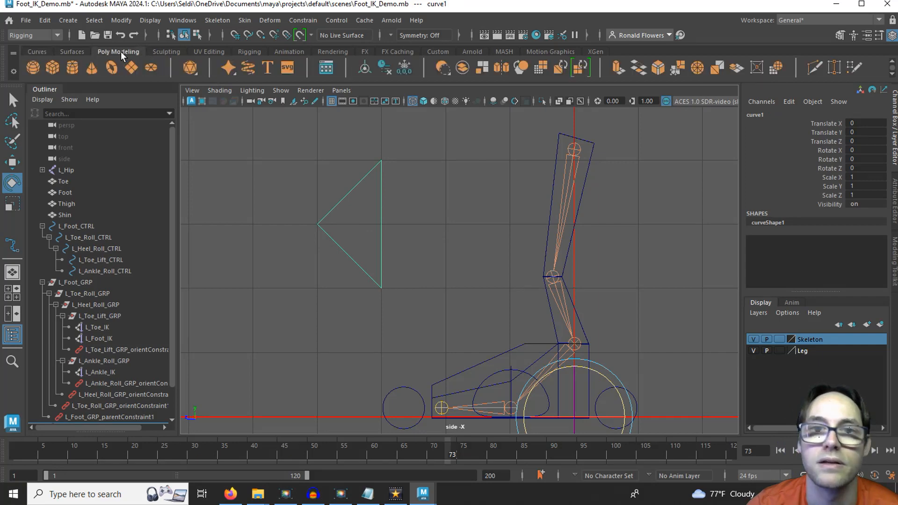
pyautogui.click(365, 71)
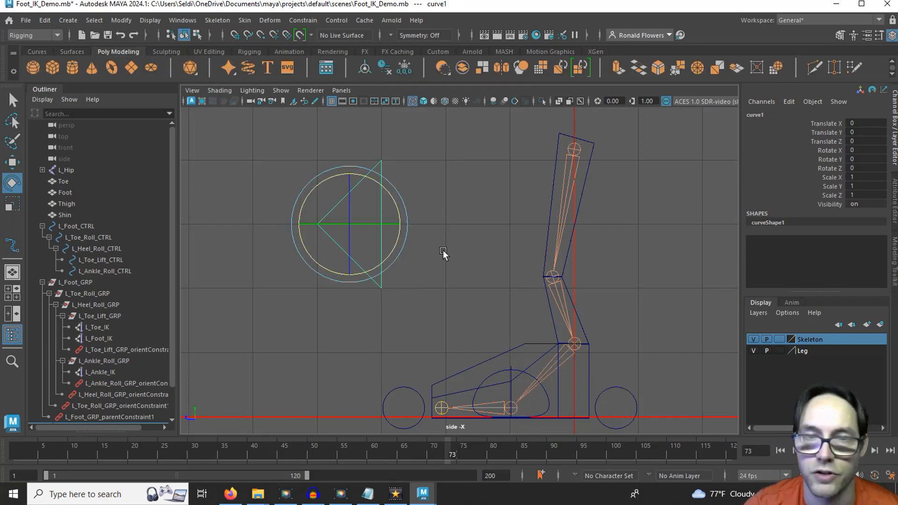
pyautogui.press('w')
pyautogui.press('d')
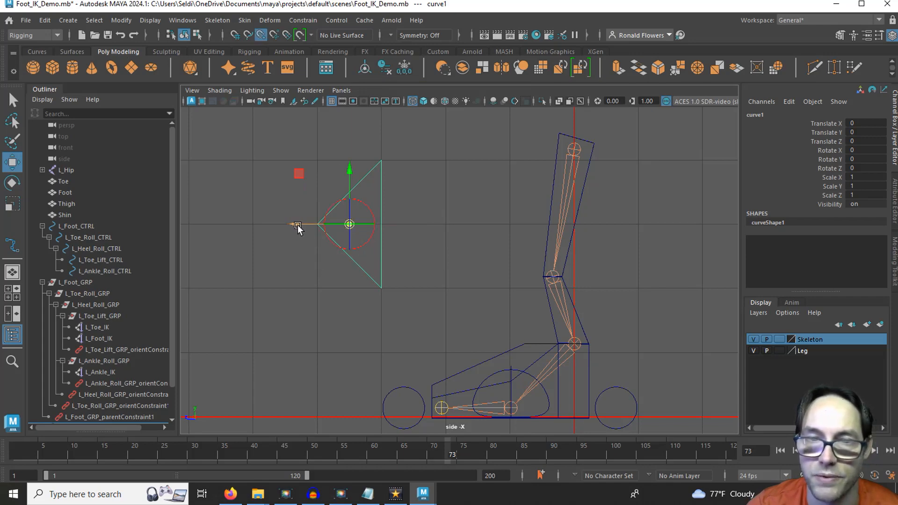
pyautogui.press('c')
pyautogui.moveTo(296, 225); pyautogui.dragTo(388, 219)
pyautogui.press('d')
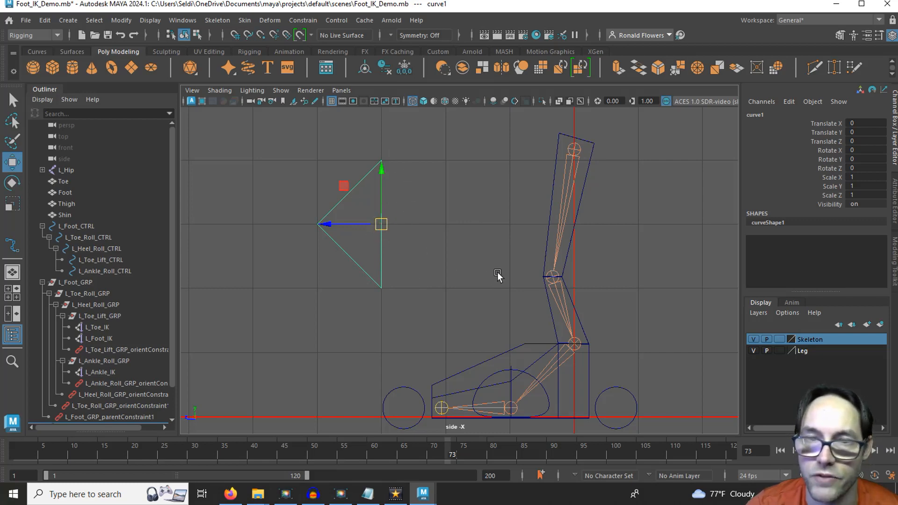
# - Snap the triangle curve by its pivot onto the knee joint
pyautogui.press('v')
pyautogui.moveTo(381, 225); pyautogui.dragTo(551, 278)
pyautogui.scroll(3, 460, 330)
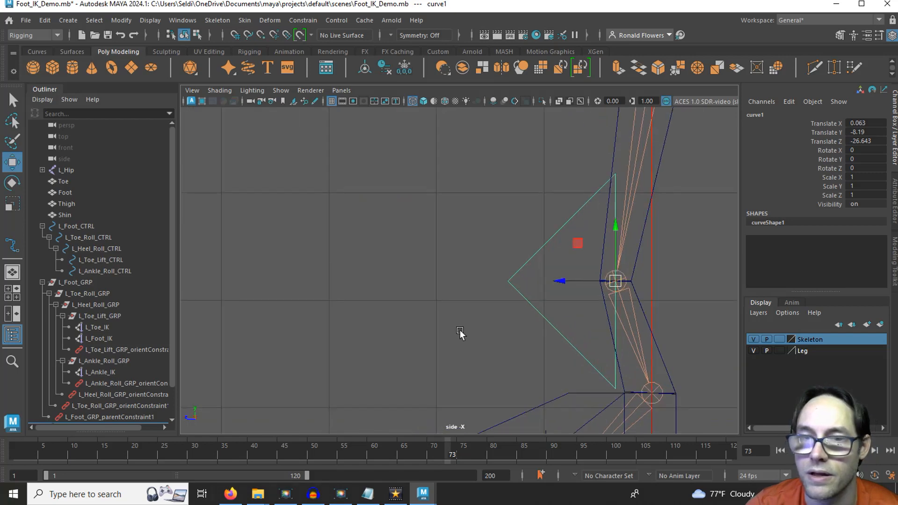
pyautogui.keyDown('alt'); pyautogui.moveTo(458, 327); pyautogui.dragTo(354, 284, button='middle'); pyautogui.keyUp('alt')
# - Scale the triangle curve to about half its height in Y and move it forward to about -13.1 in Z
pyautogui.press('r')
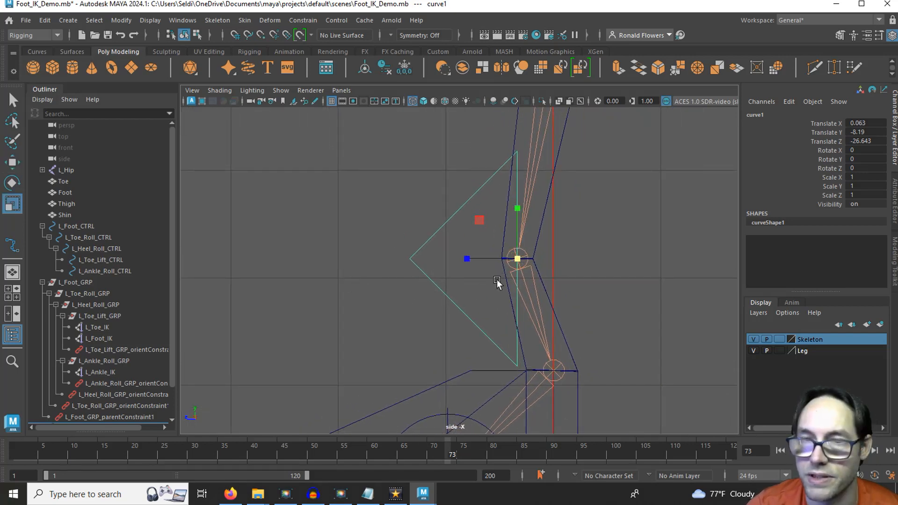
pyautogui.moveTo(516, 208); pyautogui.dragTo(519, 243)
pyautogui.press('w')
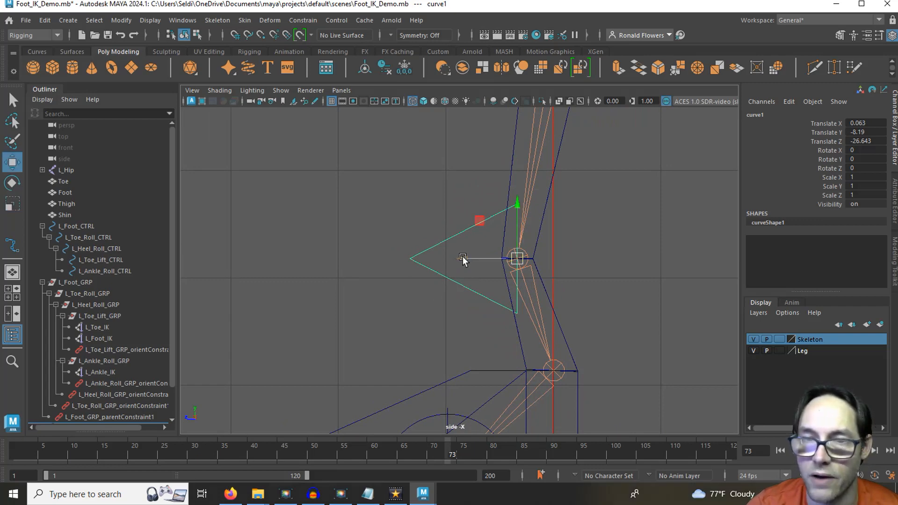
pyautogui.moveTo(461, 260); pyautogui.dragTo(315, 259)
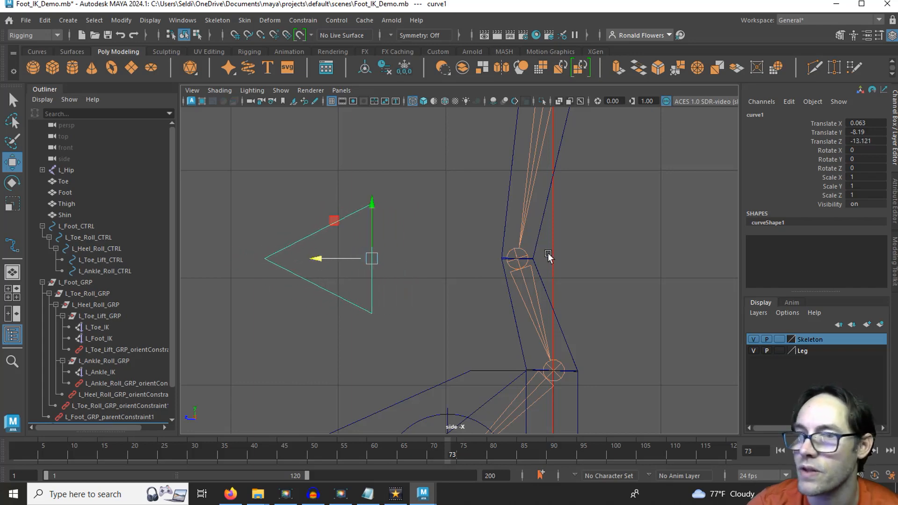
# - Rename the triangle curve as L_Knee_CTRL and freeze its transformations
pyautogui.click(775, 113)
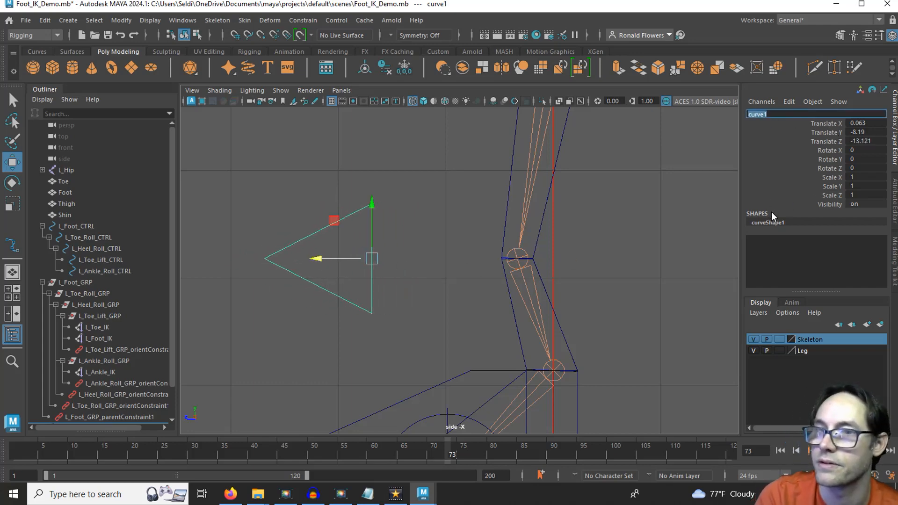
pyautogui.write('L_Knee_CTRL')
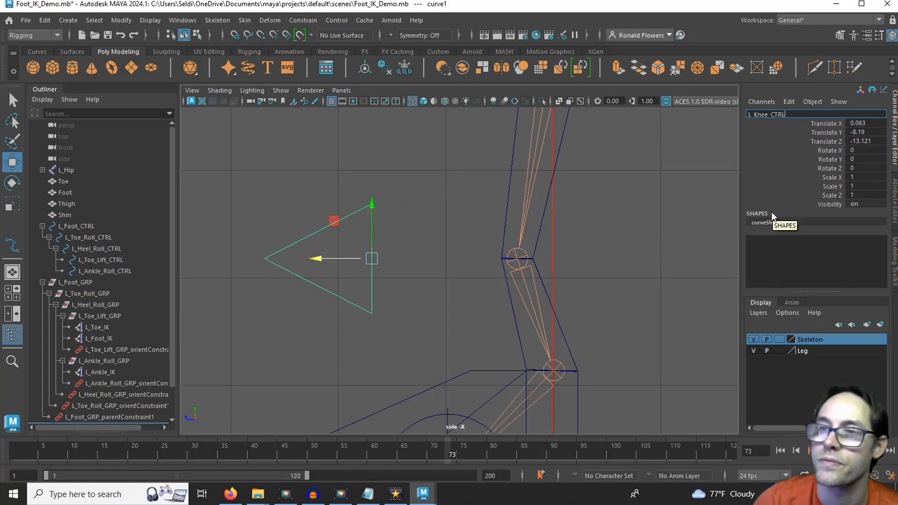
pyautogui.press('Return')
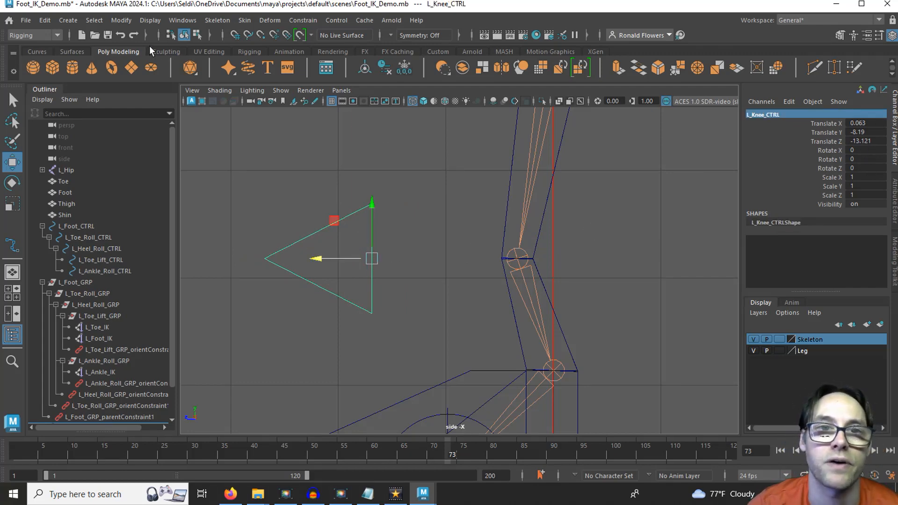
pyautogui.click(122, 21)
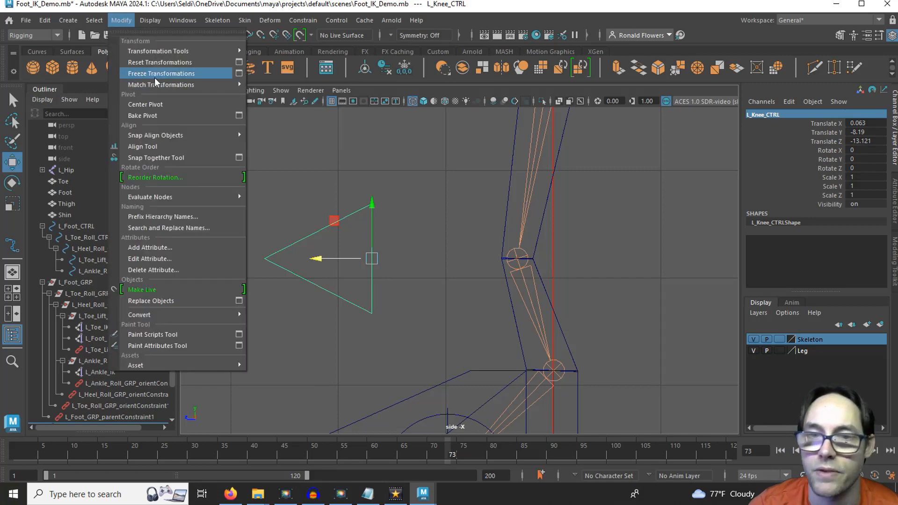
pyautogui.click(156, 77)
pyautogui.press('q')
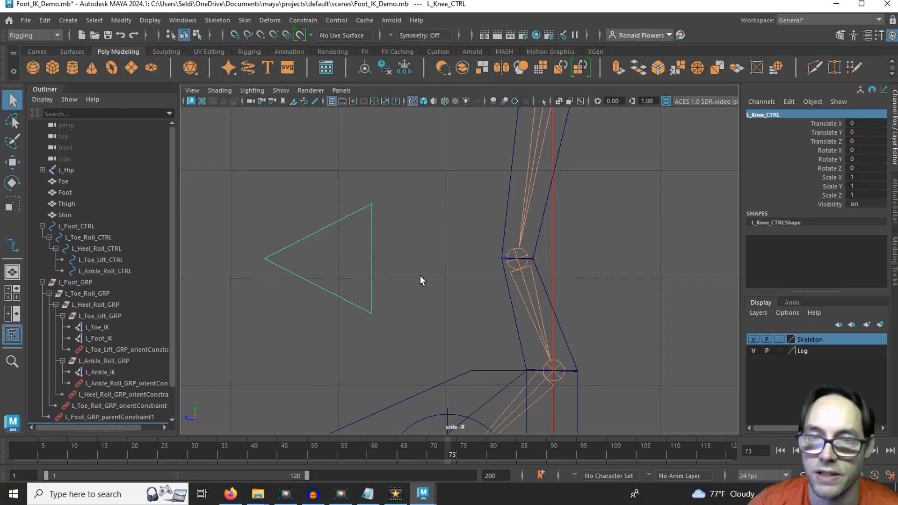
# - Add a Pole Vector constraint from L_Knee_CTRL to L_Ankle_IK, using default options with weight 1
pyautogui.moveTo(399, 270); pyautogui.dragTo(372, 258)
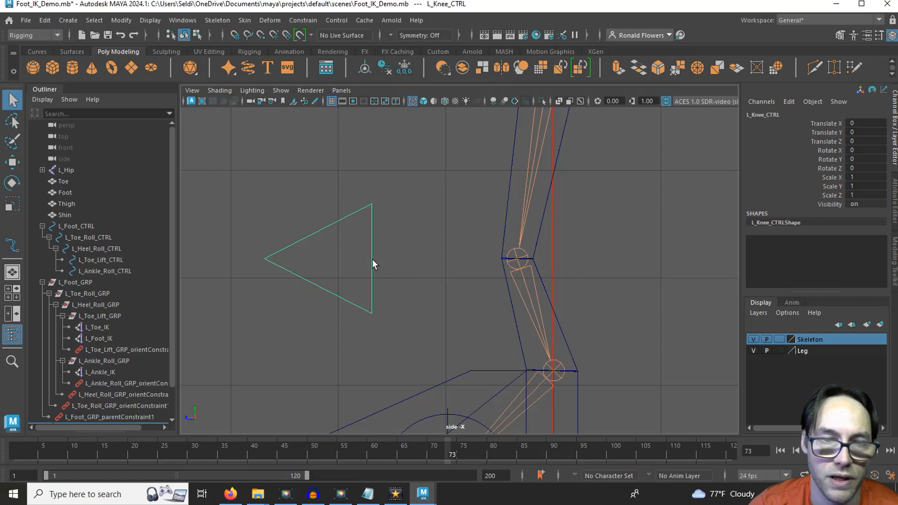
pyautogui.click(111, 371)
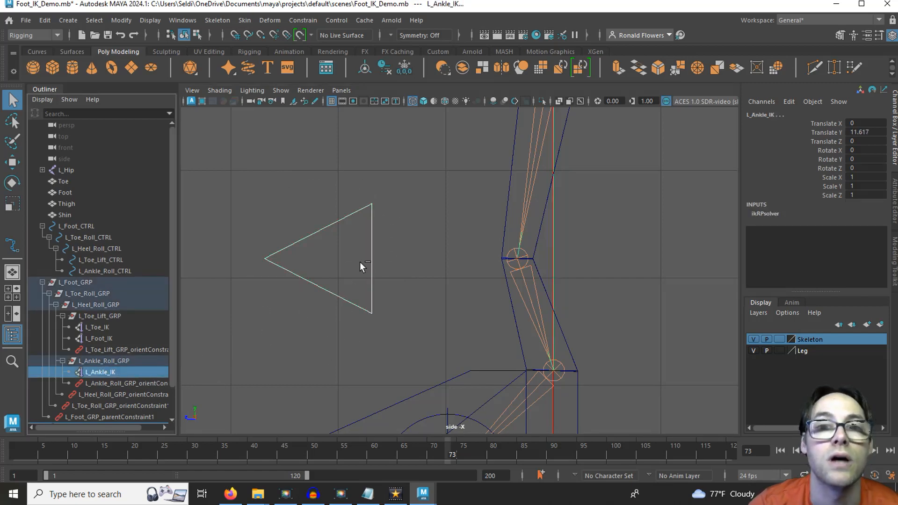
pyautogui.click(309, 21)
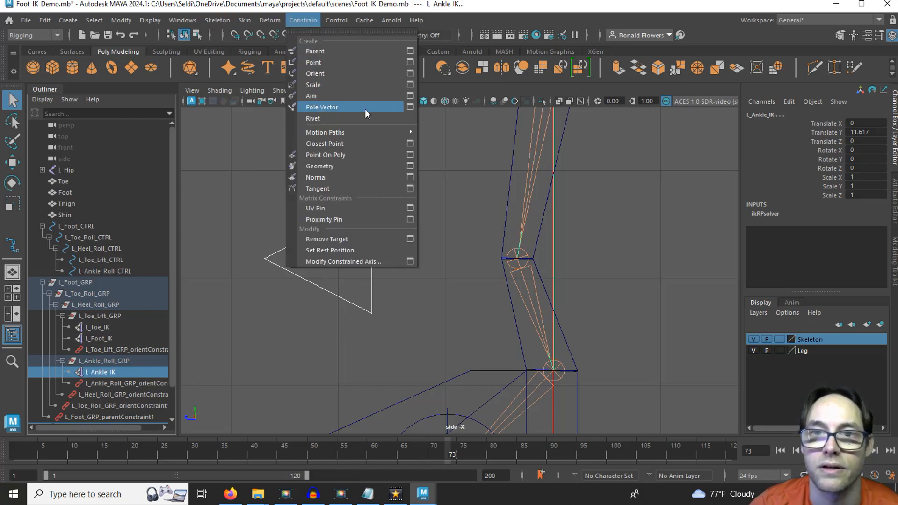
pyautogui.click(411, 107)
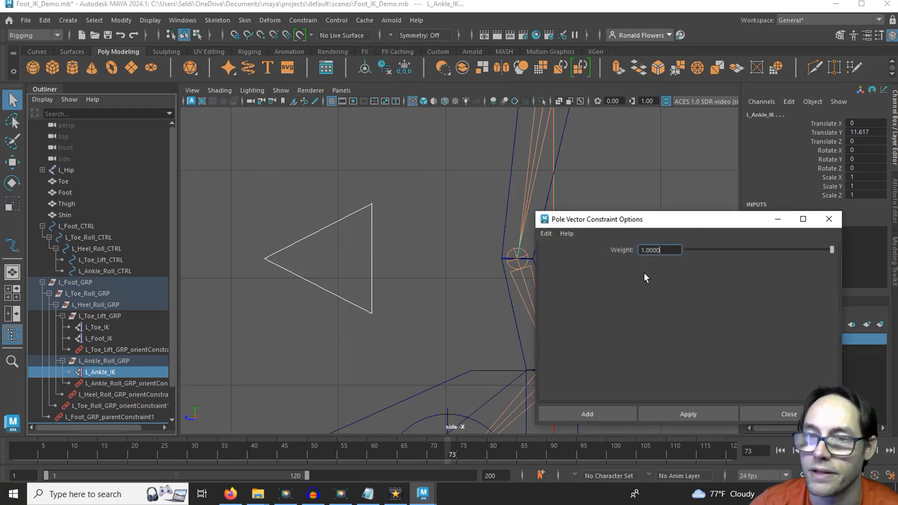
pyautogui.click(546, 234)
pyautogui.click(560, 257)
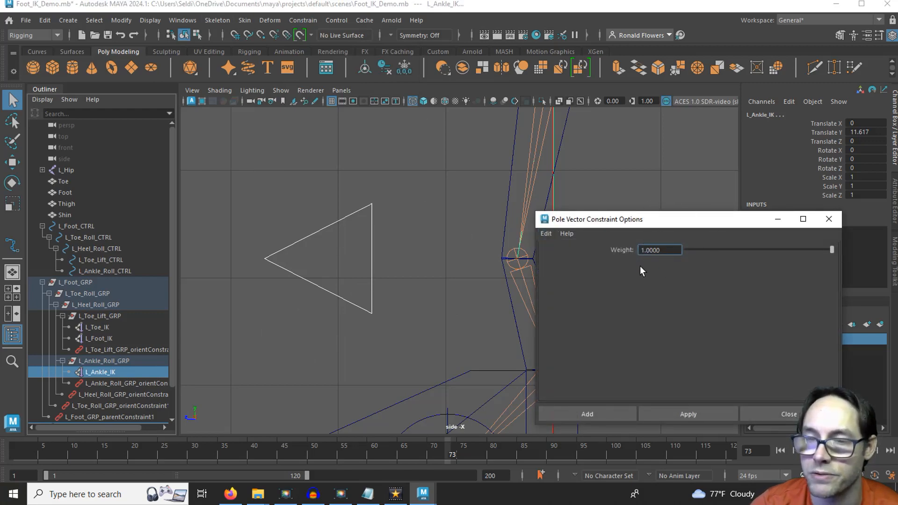
pyautogui.click(588, 415)
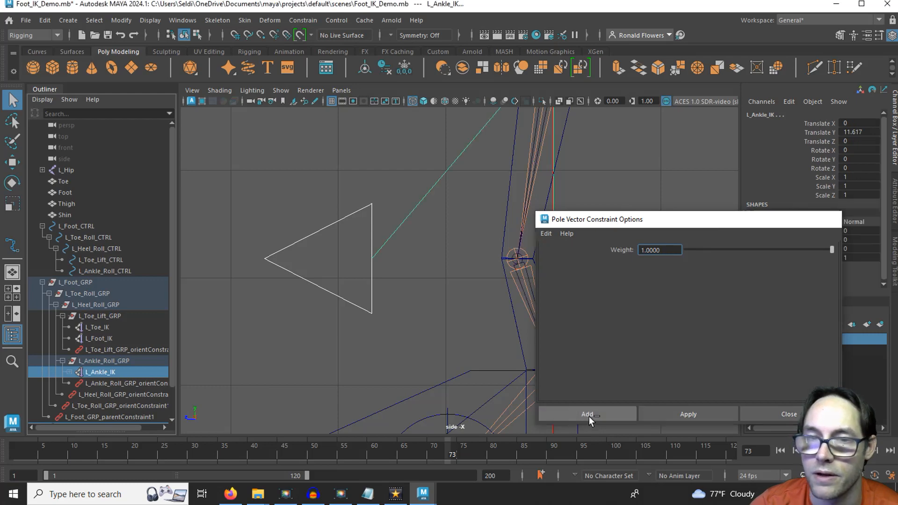
# - Test the pole vector in the perspective view by moving L_Knee_CTRL sideways in X
pyautogui.press('space')
pyautogui.press('space')
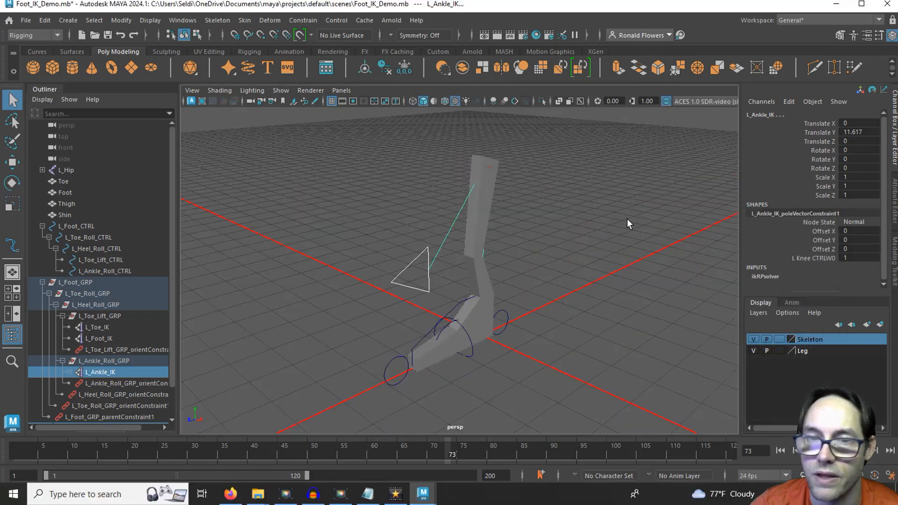
pyautogui.click(549, 302)
pyautogui.click(434, 290)
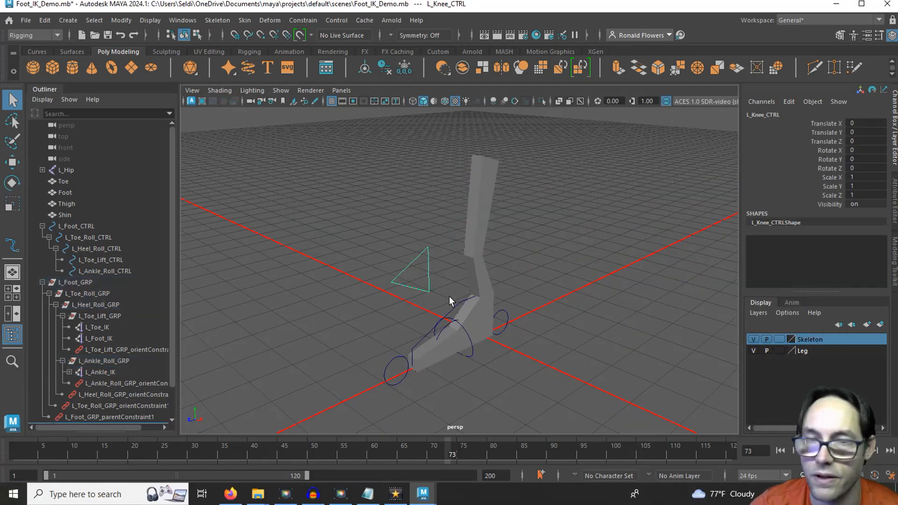
pyautogui.press('w')
pyautogui.moveTo(447, 287); pyautogui.dragTo(495, 294)
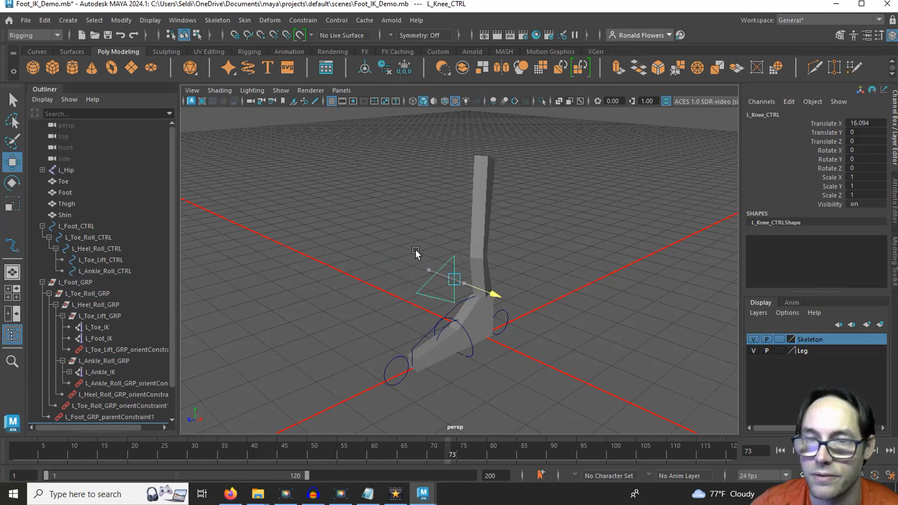
pyautogui.moveTo(415, 250); pyautogui.dragTo(373, 242)
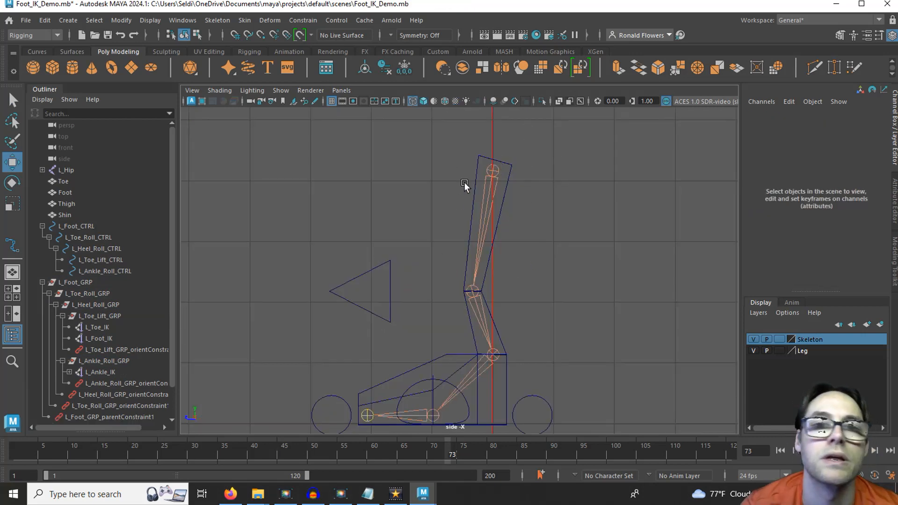
# - Draw a closed linear EP curve as a one-grid-cell square in the side view, snapped to the grid in front of the thigh
pyautogui.click(42, 51)
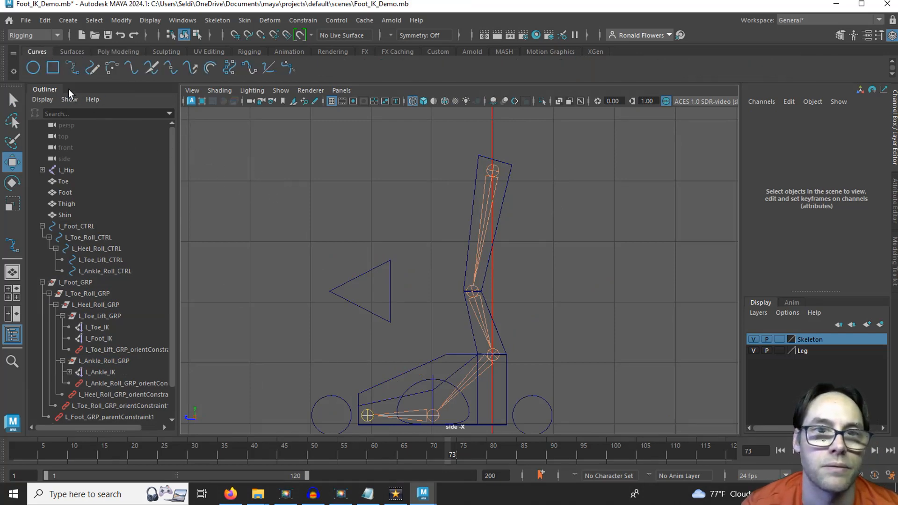
pyautogui.click(72, 68)
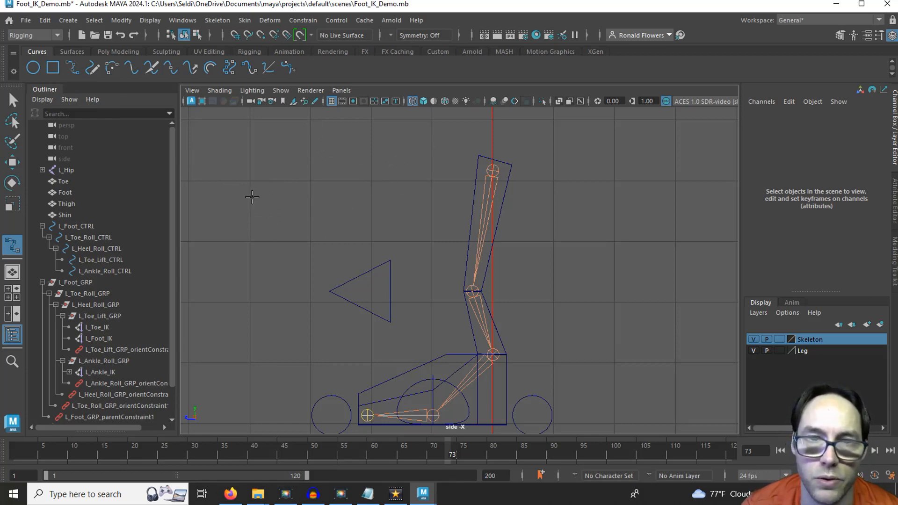
pyautogui.press('x')
pyautogui.click(251, 180)
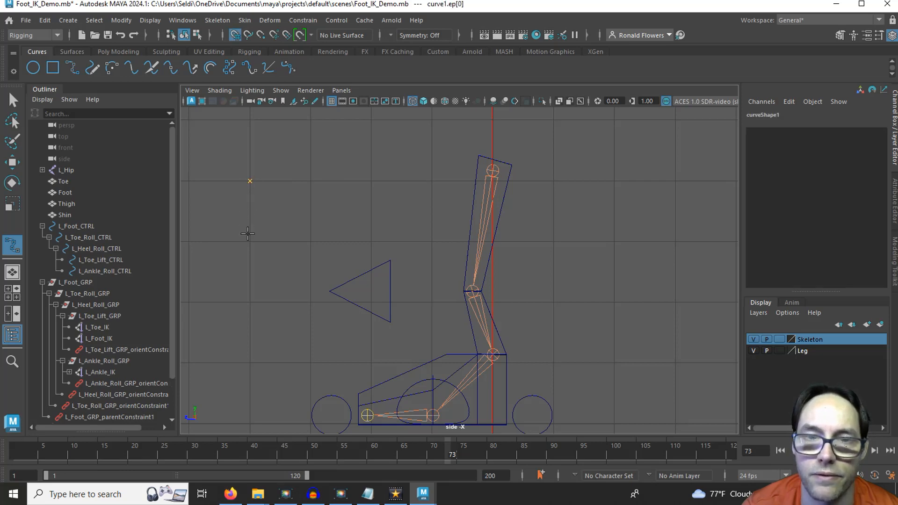
pyautogui.click(249, 241)
pyautogui.click(312, 234)
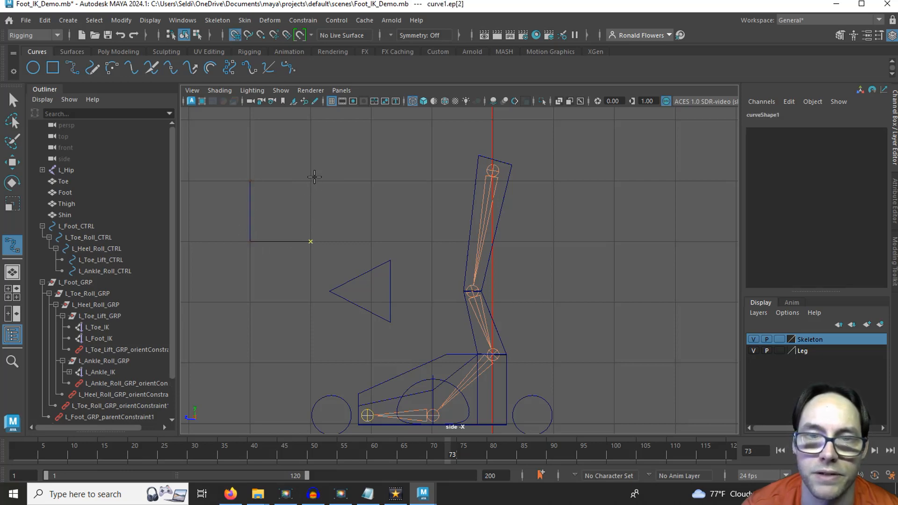
pyautogui.click(255, 184)
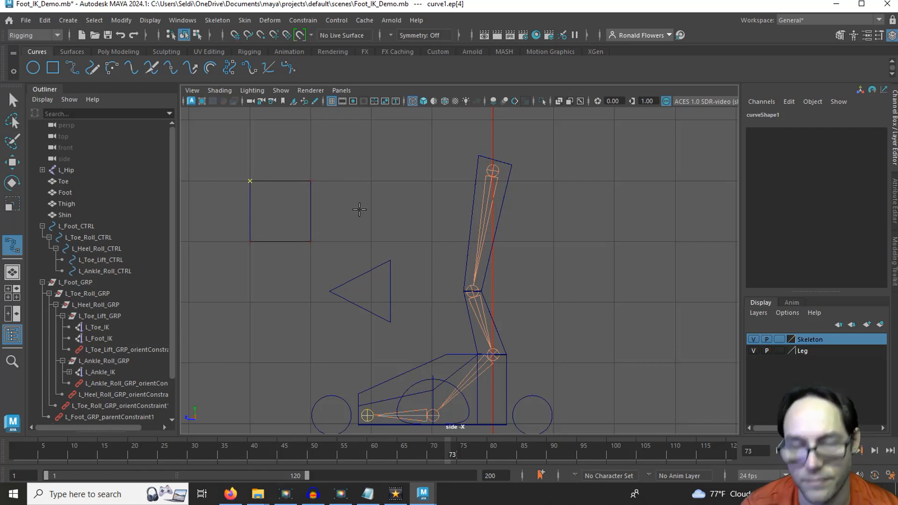
pyautogui.press('Return')
# - Center the square curve's pivot and snap the curve onto the hip joint
pyautogui.press('w')
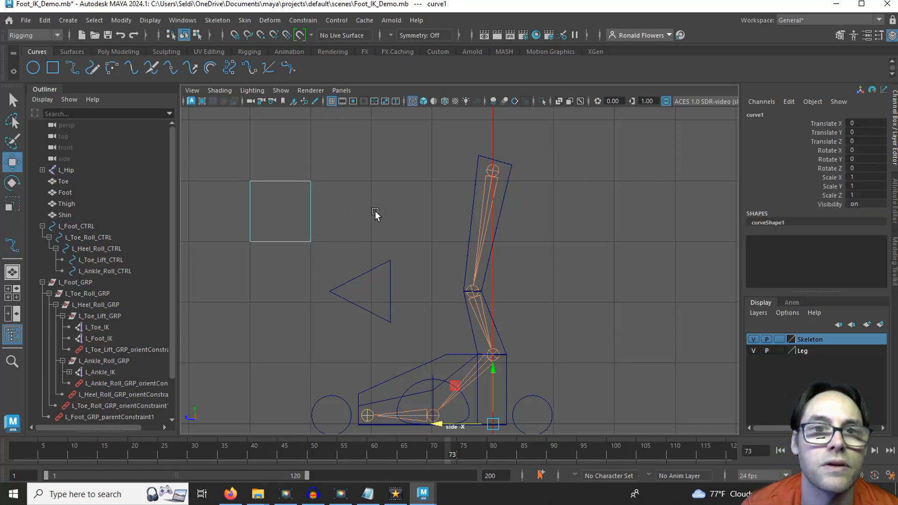
pyautogui.click(117, 52)
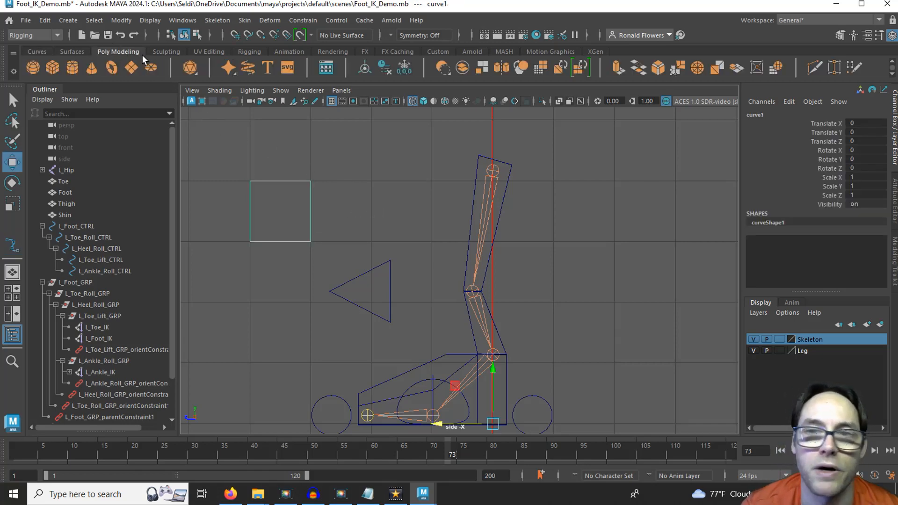
pyautogui.click(365, 69)
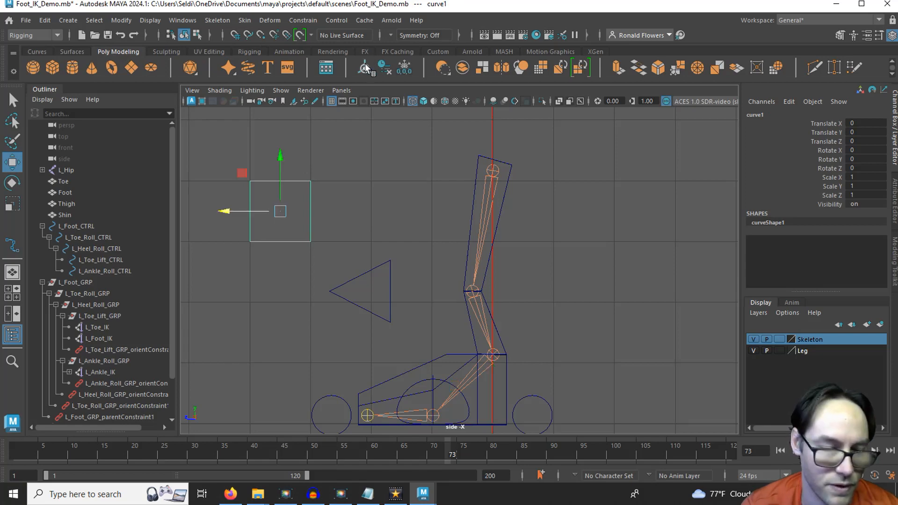
pyautogui.press('v')
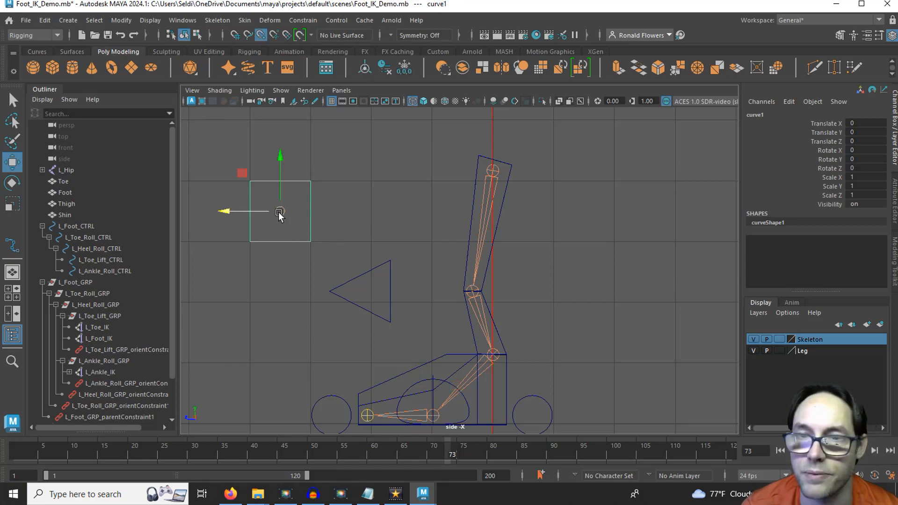
pyautogui.moveTo(279, 214); pyautogui.dragTo(507, 186)
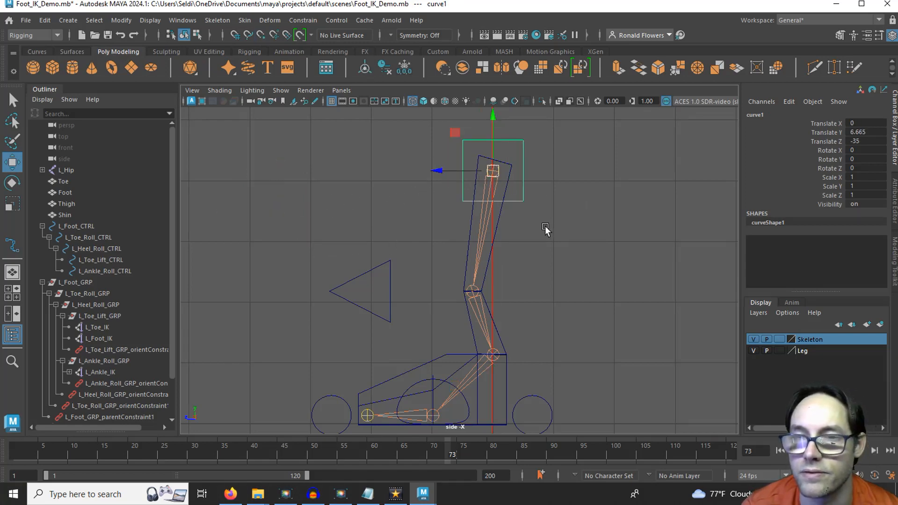
# - Rotate the square curve 90 degrees in Z in the perspective view so it lies flat around the hip
pyautogui.press('space')
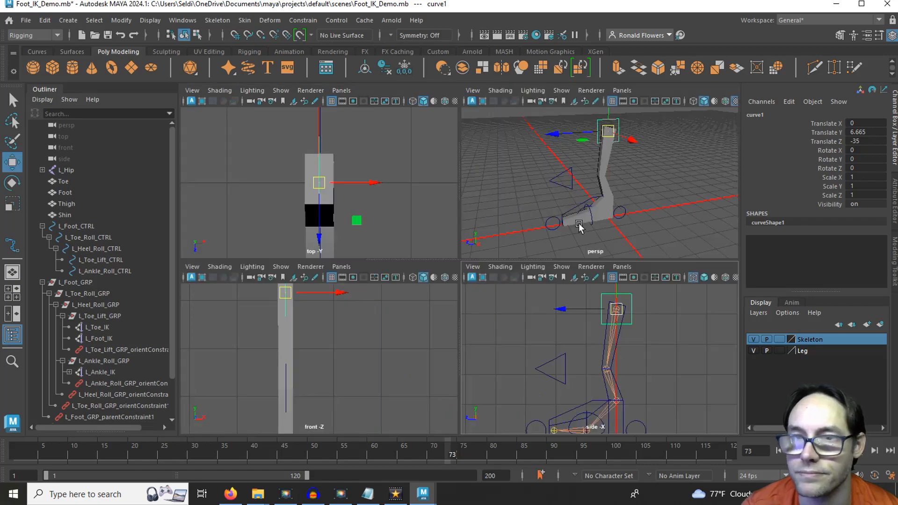
pyautogui.press('space')
pyautogui.keyDown('alt'); pyautogui.moveTo(499, 239); pyautogui.dragTo(550, 224); pyautogui.keyUp('alt')
pyautogui.click(549, 224)
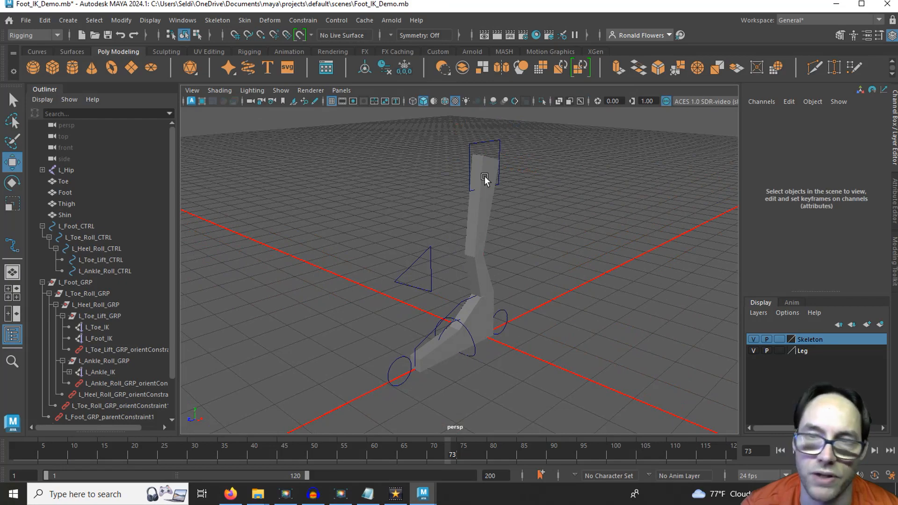
pyautogui.click(471, 150)
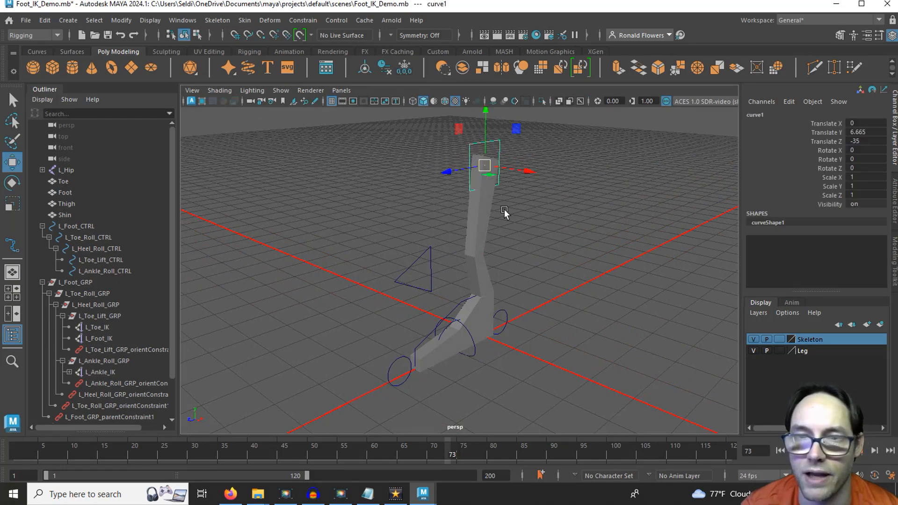
pyautogui.click(533, 222)
pyautogui.keyDown('alt'); pyautogui.moveTo(542, 235); pyautogui.dragTo(500, 239); pyautogui.keyUp('alt')
pyautogui.click(459, 161)
pyautogui.press('e')
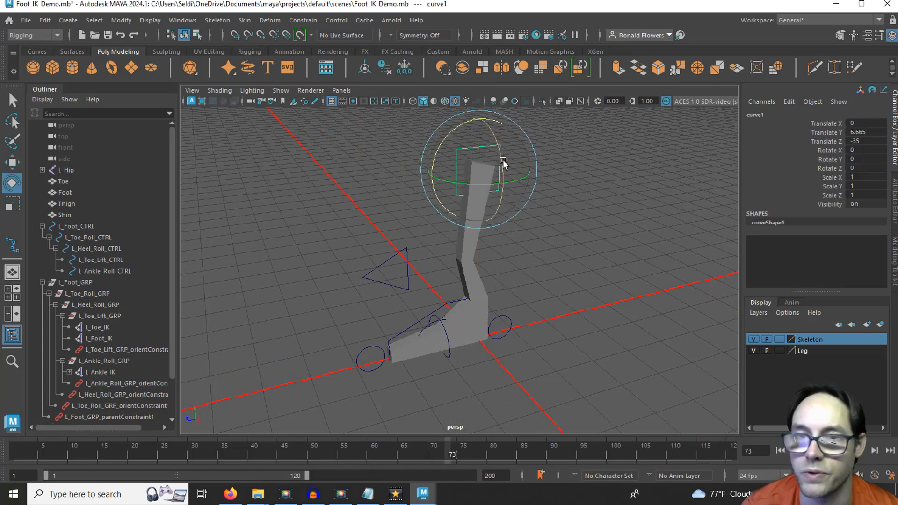
pyautogui.moveTo(503, 162); pyautogui.dragTo(463, 102)
pyautogui.click(541, 203)
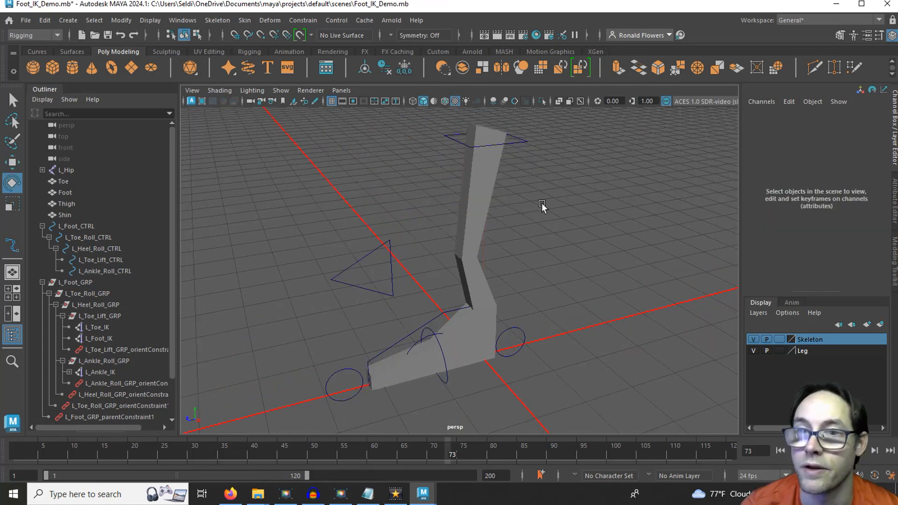
# - Rename the square curve as L_Hip_CTRL and freeze its transformations
pyautogui.press('q')
pyautogui.click(523, 142)
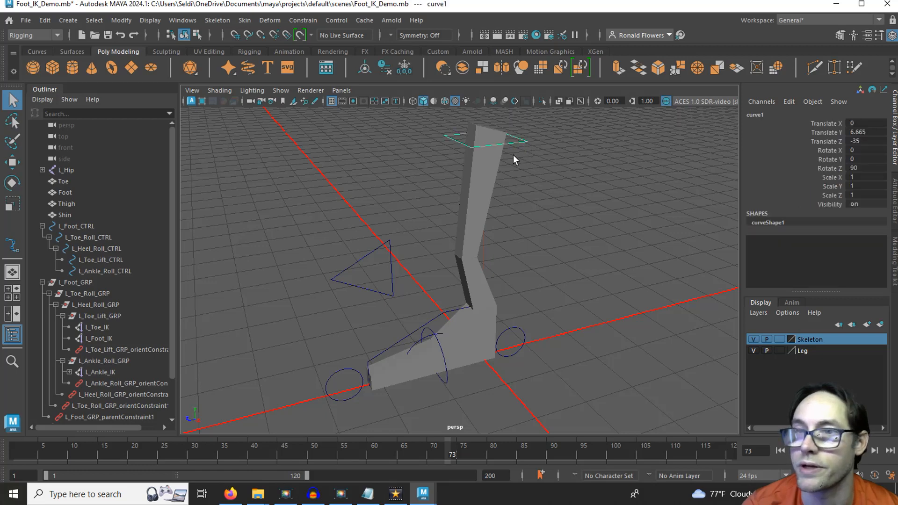
pyautogui.doubleClick(751, 115)
pyautogui.write('L_')
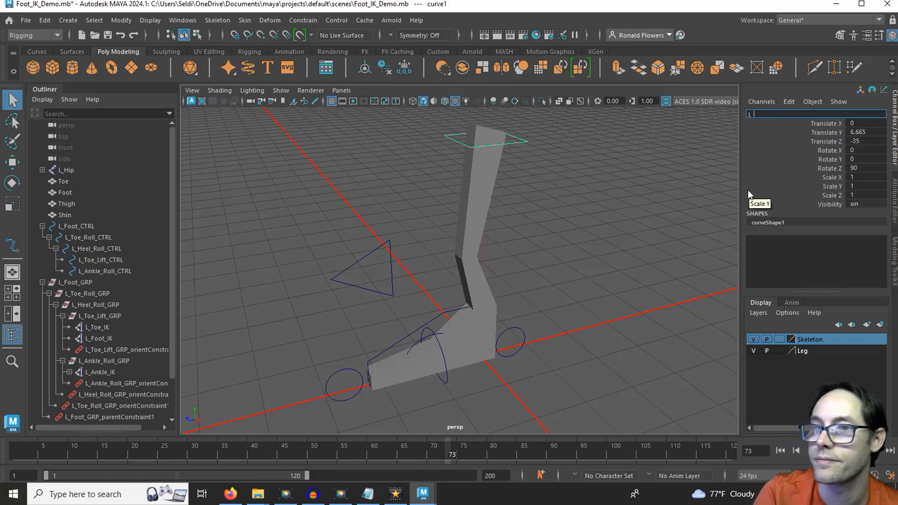
pyautogui.write('Hip_')
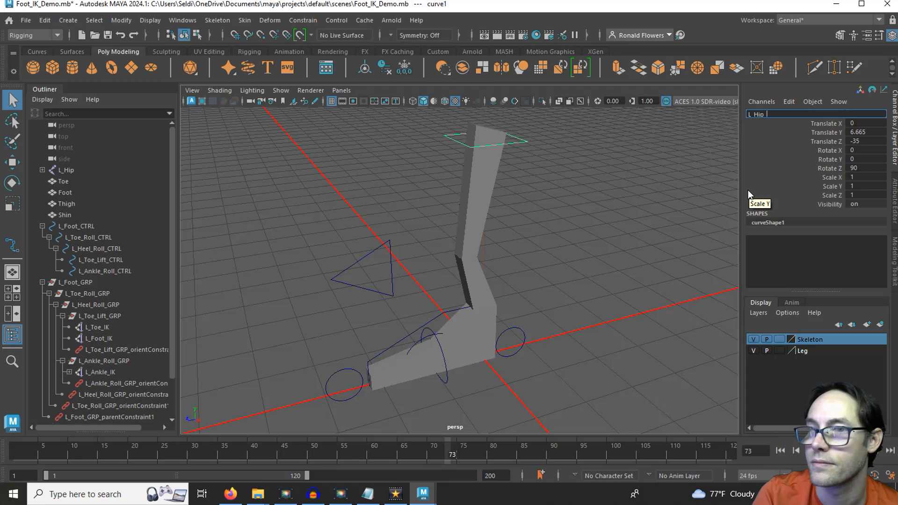
pyautogui.write('CTRL')
pyautogui.press('Return')
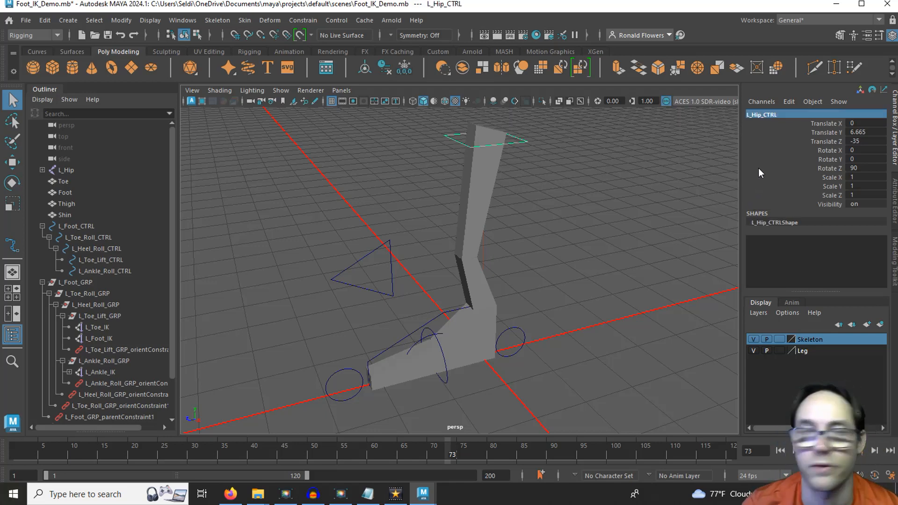
pyautogui.click(126, 20)
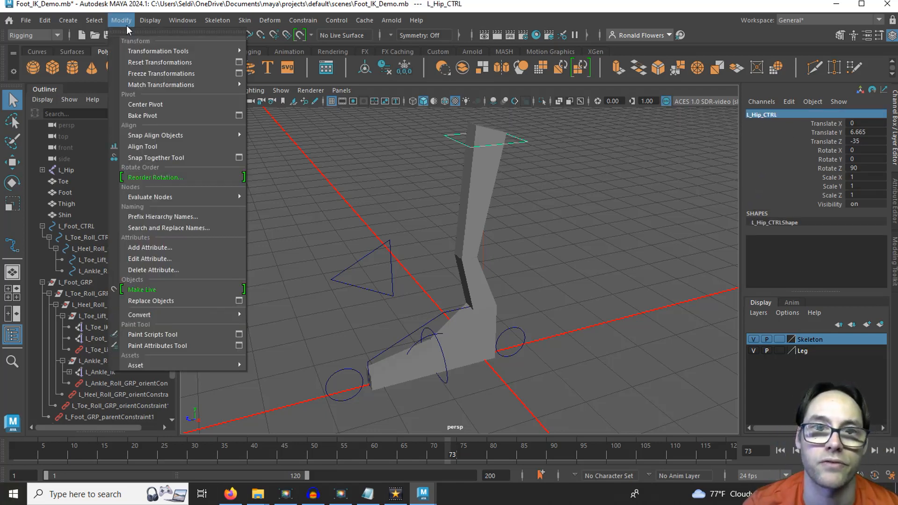
pyautogui.click(152, 74)
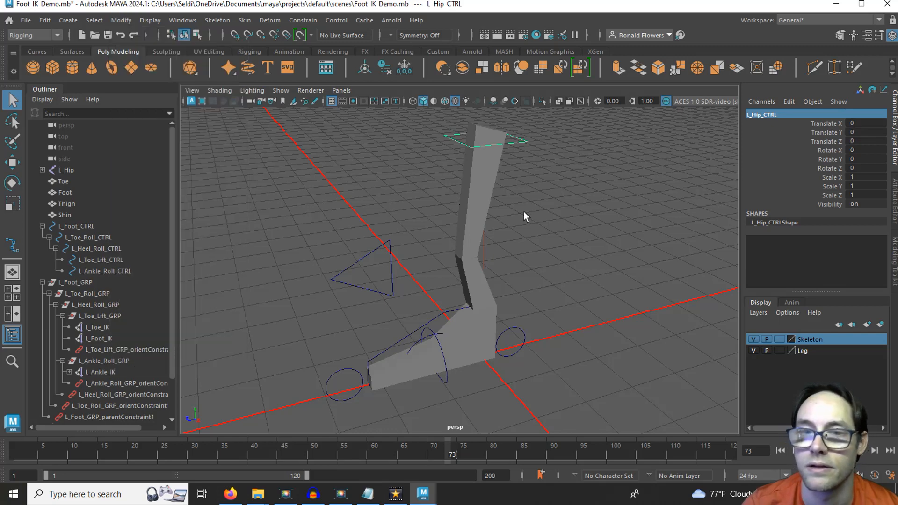
# - Turn on X-Ray Joints display in the perspective view with nothing selected
pyautogui.click(374, 304)
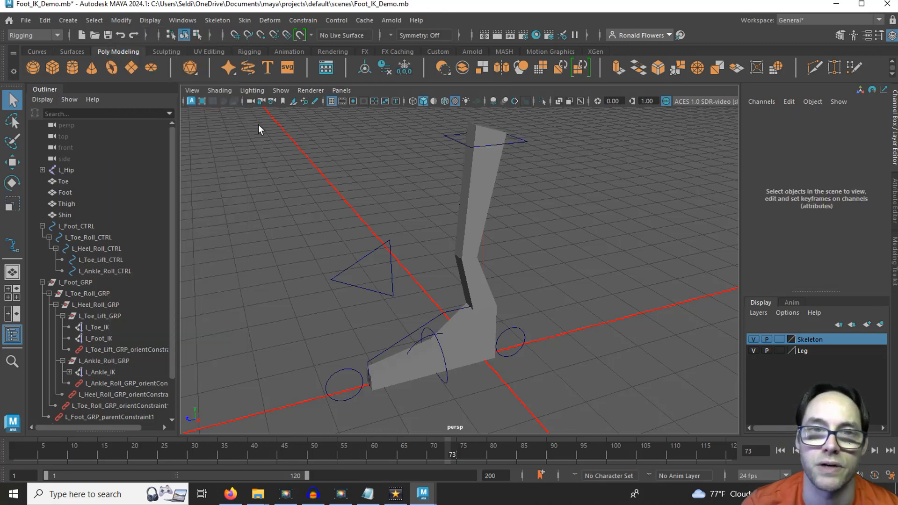
pyautogui.click(219, 91)
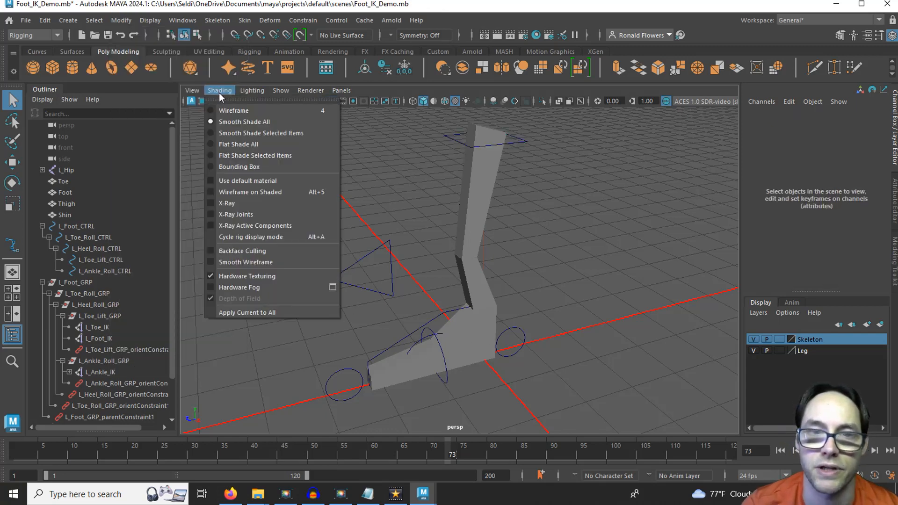
pyautogui.click(242, 211)
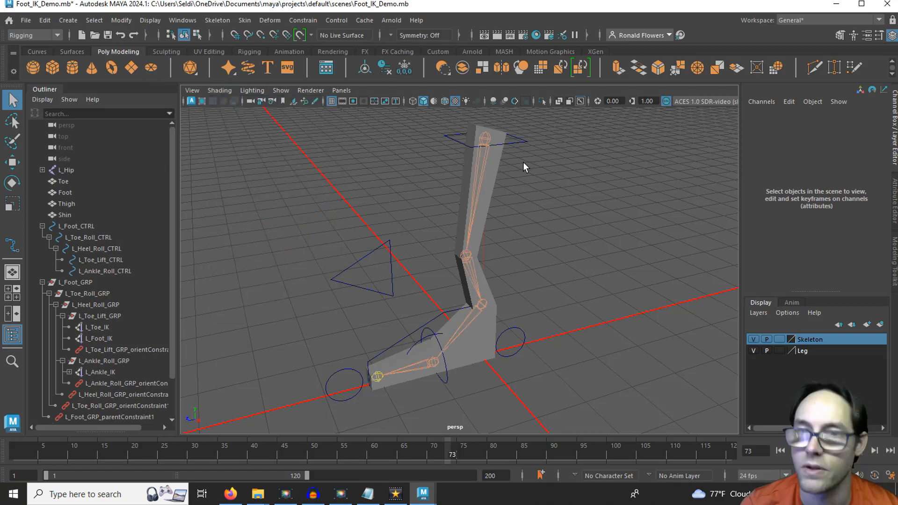
# - Parent-constrain the L_Hip joint to L_Hip_CTRL
pyautogui.click(521, 141)
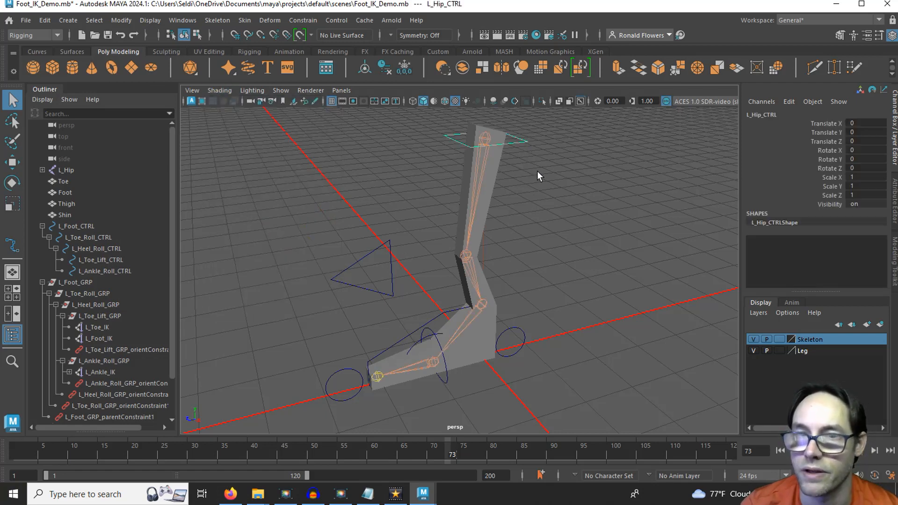
pyautogui.click(485, 141)
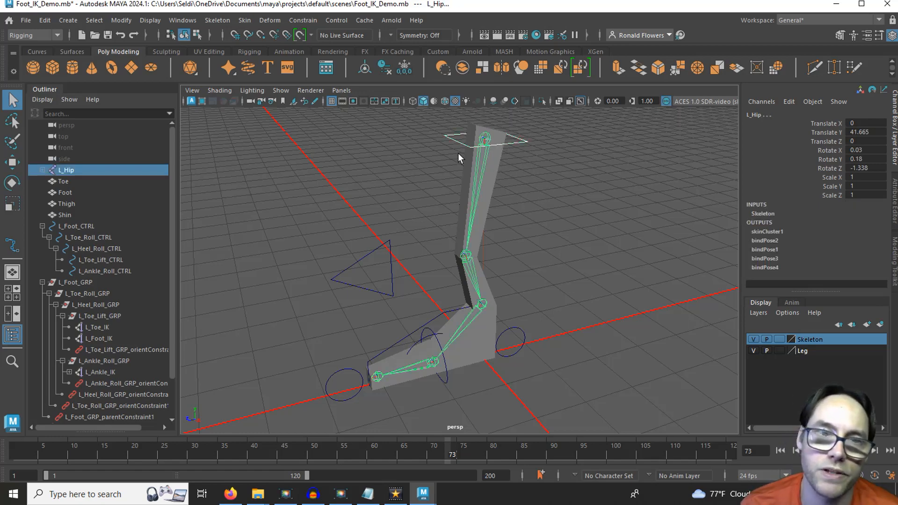
pyautogui.keyDown('alt'); pyautogui.moveTo(522, 175); pyautogui.dragTo(525, 149); pyautogui.keyUp('alt')
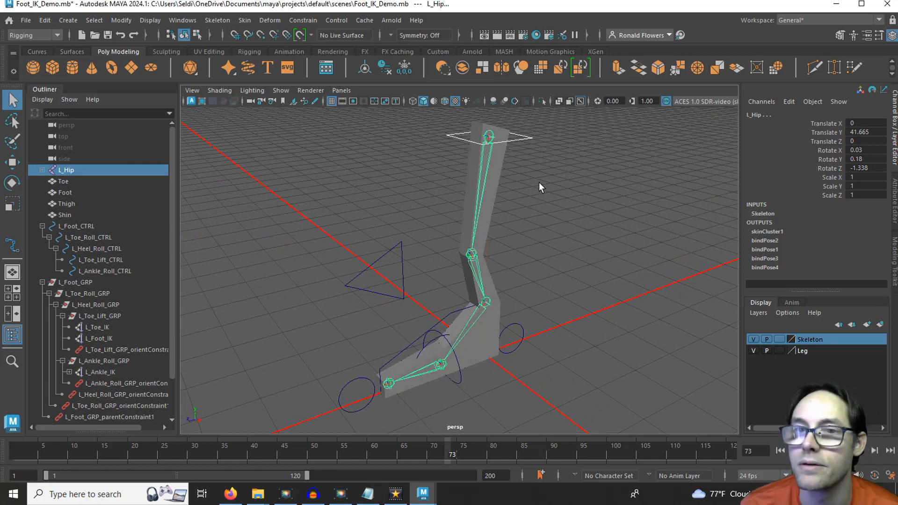
pyautogui.moveTo(540, 186)
pyautogui.keyDown('alt'); pyautogui.mouseDown()
pyautogui.moveTo(519, 193)
pyautogui.moveTo(535, 184)
pyautogui.mouseUp(); pyautogui.keyUp('alt')
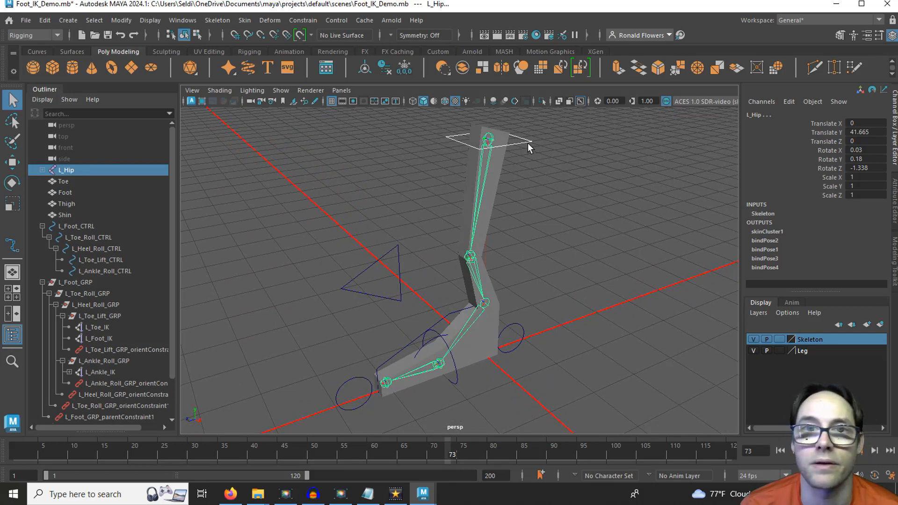
pyautogui.click(303, 21)
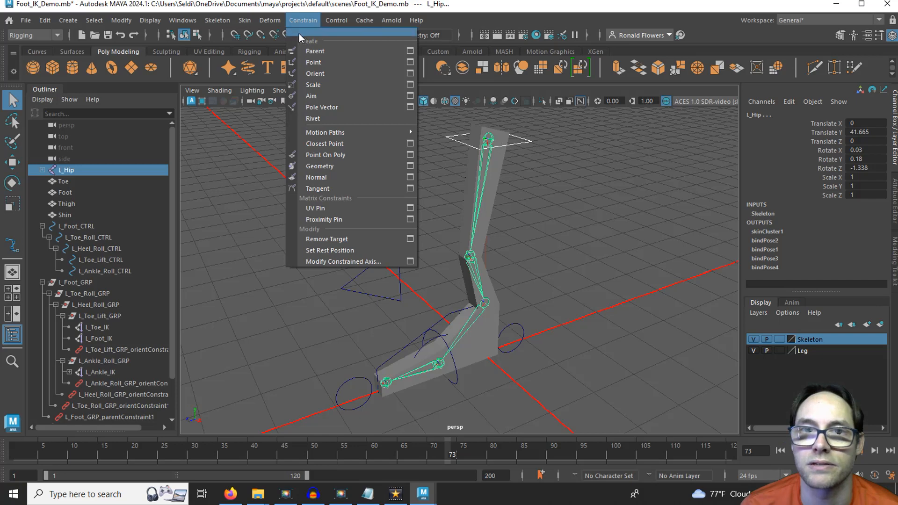
pyautogui.click(352, 53)
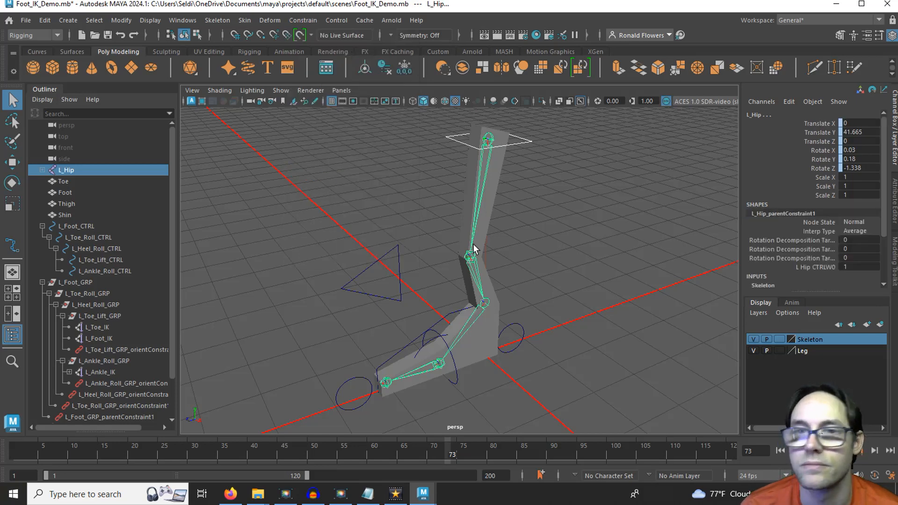
# - Test the hip constraint by moving L_Hip_CTRL downward
pyautogui.click(577, 204)
pyautogui.click(529, 141)
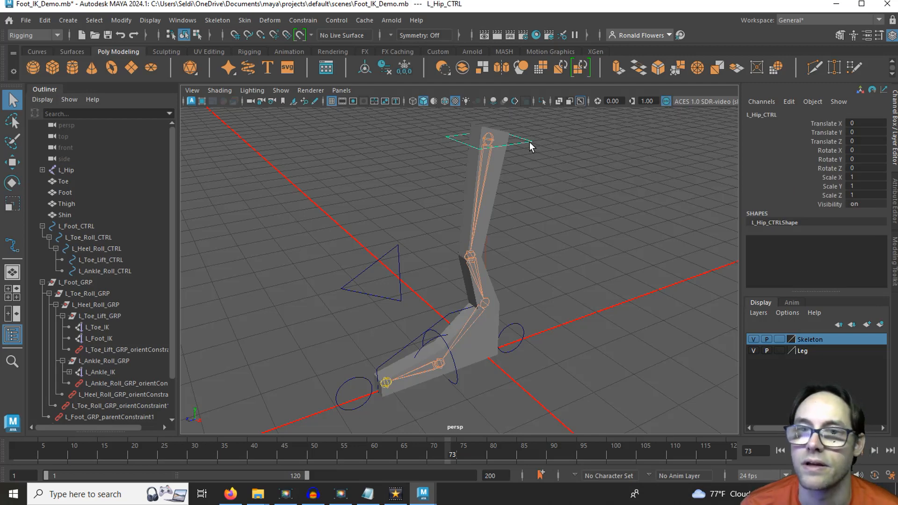
pyautogui.press('w')
pyautogui.moveTo(489, 118); pyautogui.dragTo(480, 161)
pyautogui.click(531, 266)
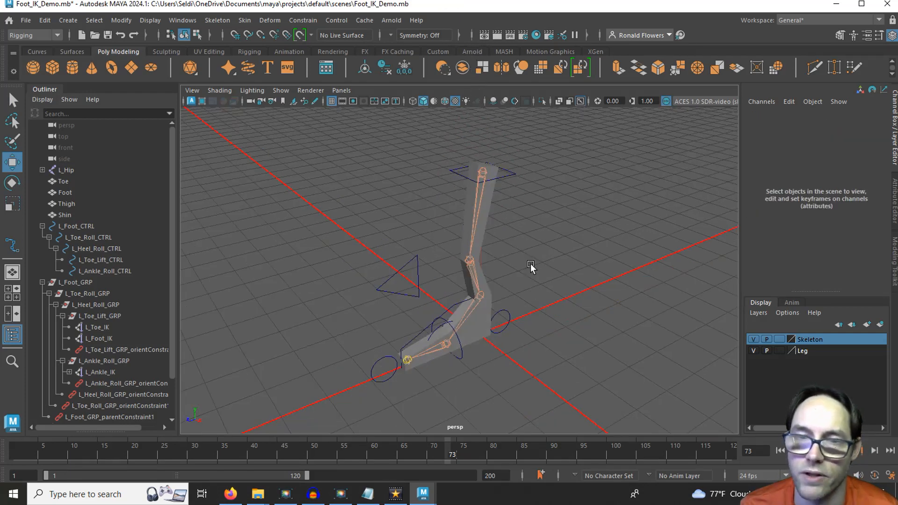
# - Test the leg by moving L_Knee_CTRL up and forward, and L_Hip_CTRL by about -2.5, -7.3 and 10.1 in X, Y and Z
pyautogui.click(403, 278)
pyautogui.moveTo(408, 282); pyautogui.dragTo(320, 190)
pyautogui.click(484, 172)
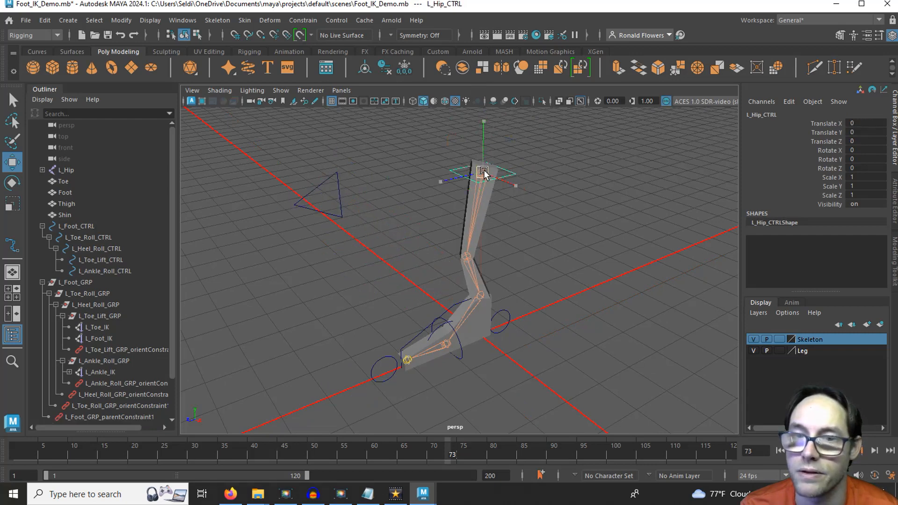
pyautogui.moveTo(485, 173); pyautogui.dragTo(437, 211)
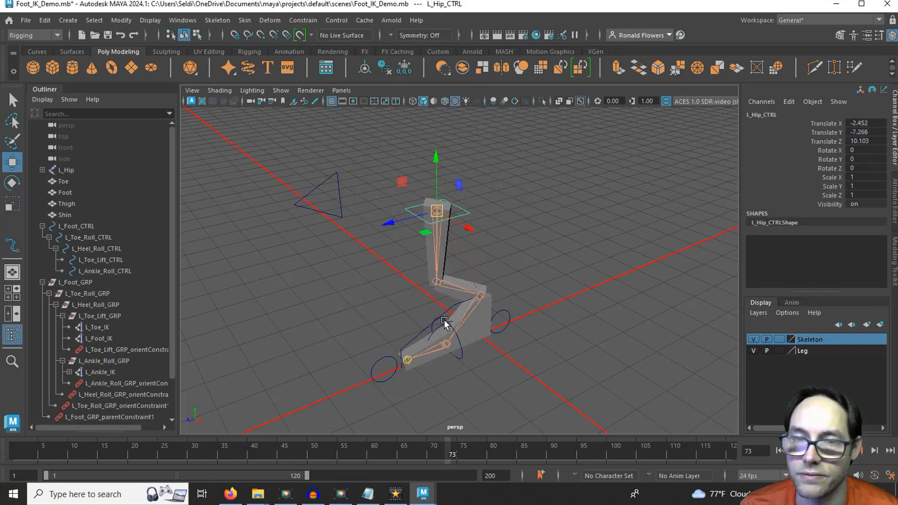
# - Test the toe lift by rotating L_Toe_Lift_CTRL about -25 degrees in X
pyautogui.click(430, 332)
pyautogui.click(434, 331)
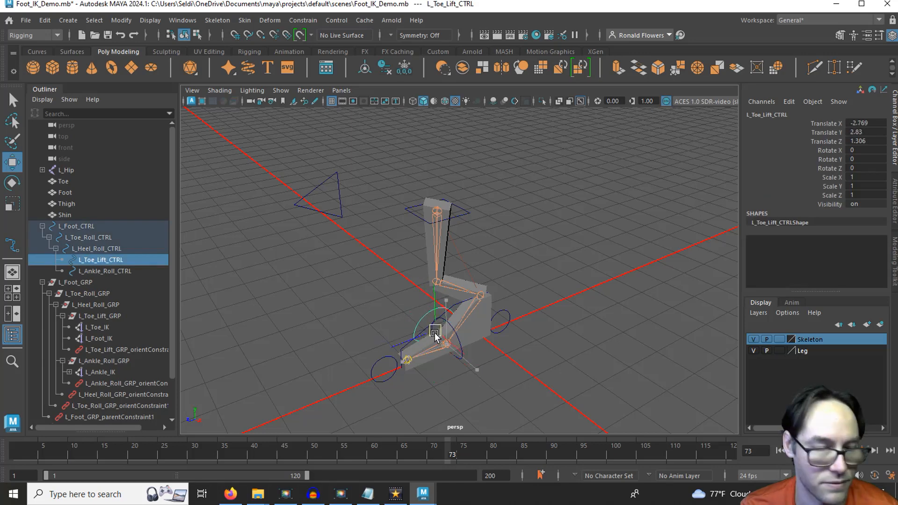
pyautogui.moveTo(434, 333); pyautogui.dragTo(463, 327)
pyautogui.hotkey('ctrl', 'z')
pyautogui.press('e')
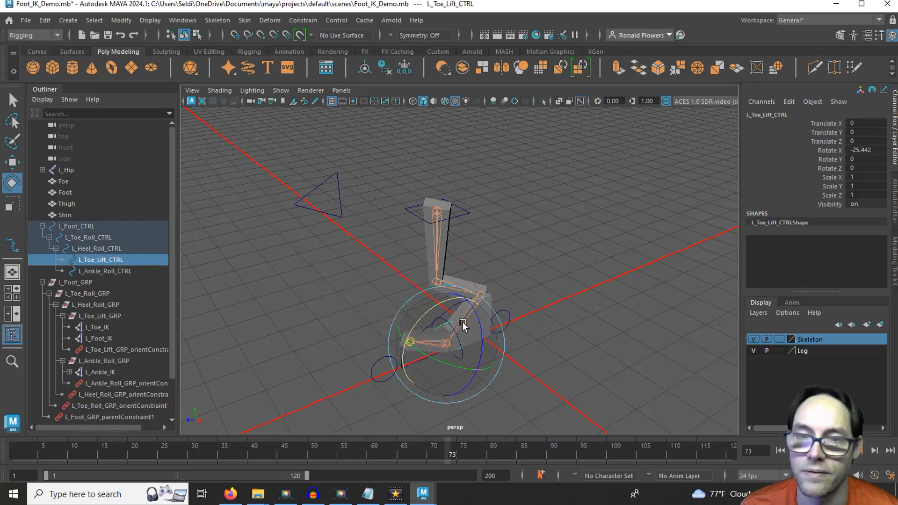
pyautogui.click(584, 337)
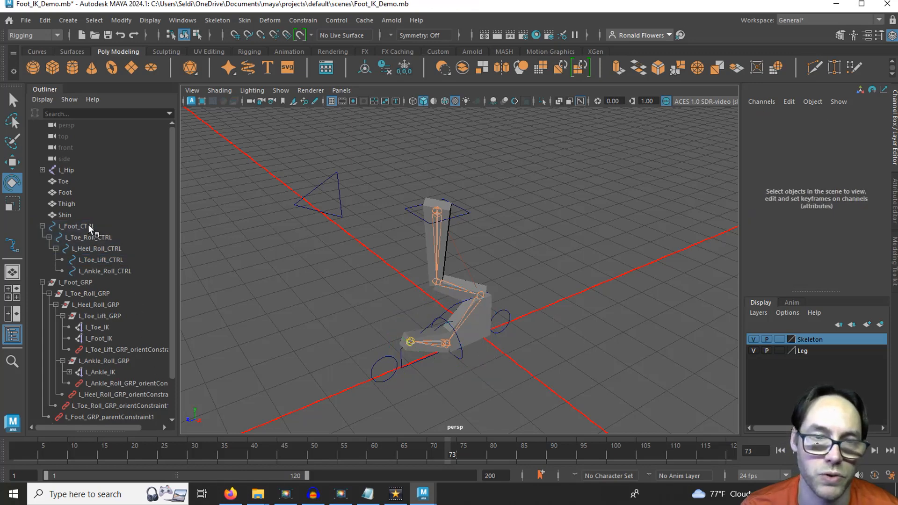
# - Reset the translation and rotation of L_Foot_CTRL and all its child controls to 0
pyautogui.moveTo(89, 227); pyautogui.dragTo(127, 269)
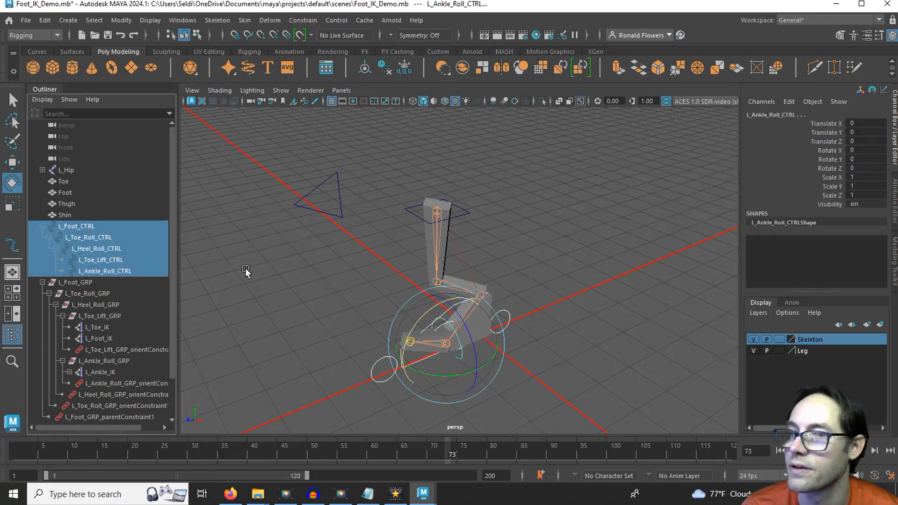
pyautogui.moveTo(865, 123); pyautogui.dragTo(865, 169)
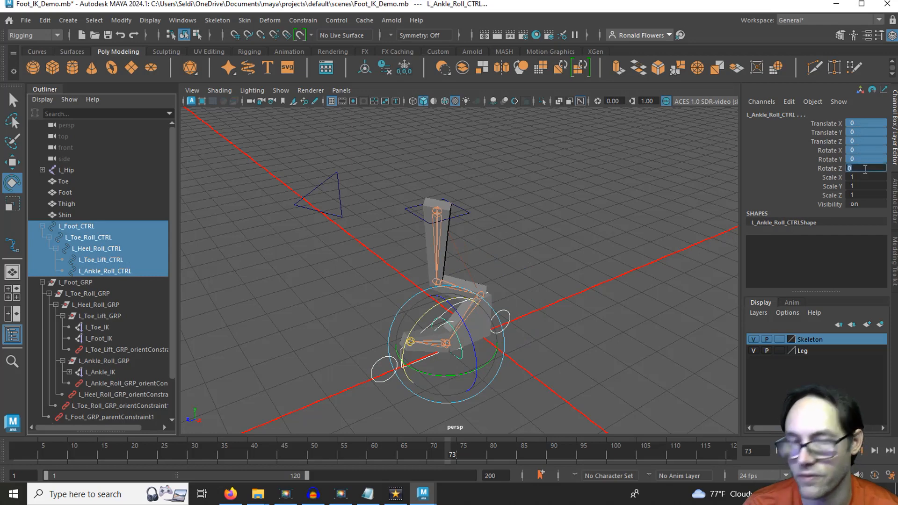
pyautogui.write('0')
pyautogui.press('Return')
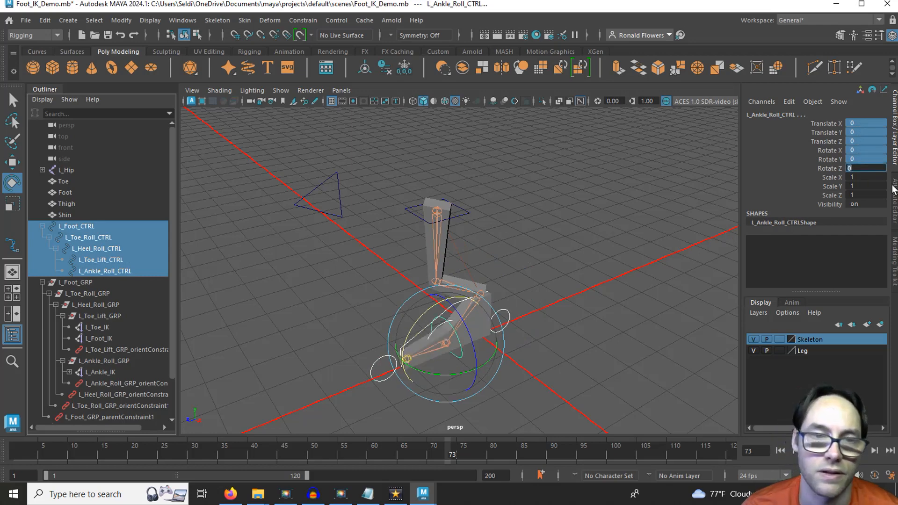
# - Reset L_Knee_CTRL's X, Y and Z translation to 0
pyautogui.click(284, 218)
pyautogui.moveTo(291, 177); pyautogui.dragTo(310, 231)
pyautogui.moveTo(861, 126); pyautogui.dragTo(860, 143)
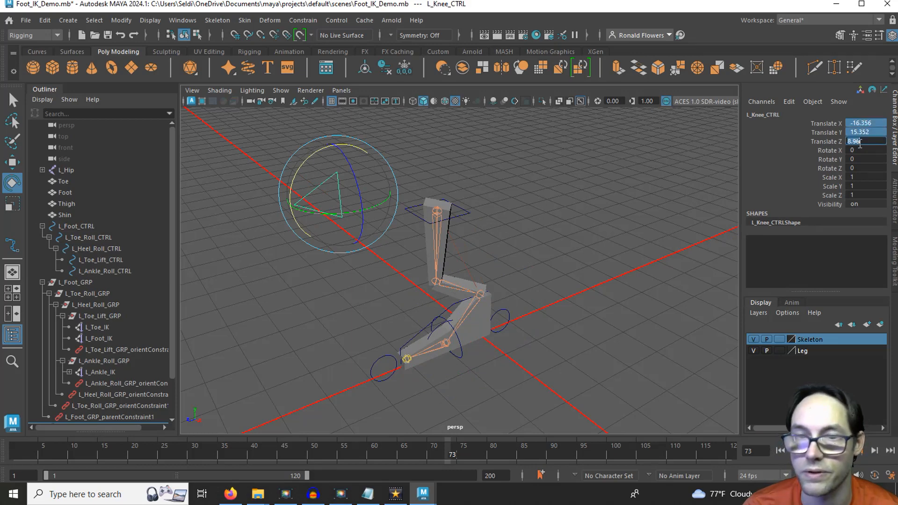
pyautogui.write('0')
pyautogui.press('Return')
# - Reset L_Hip_CTRL's X, Y and Z translation to 0
pyautogui.click(578, 212)
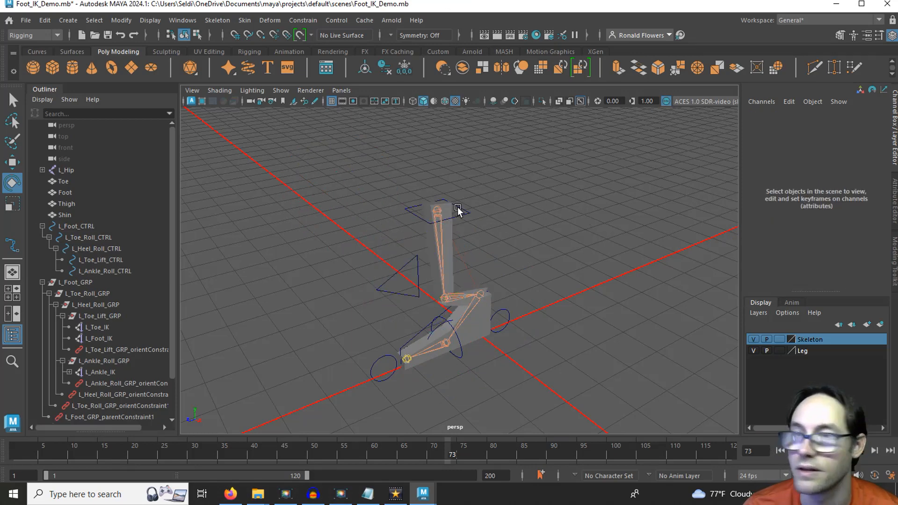
pyautogui.click(457, 206)
pyautogui.moveTo(866, 121); pyautogui.dragTo(871, 143)
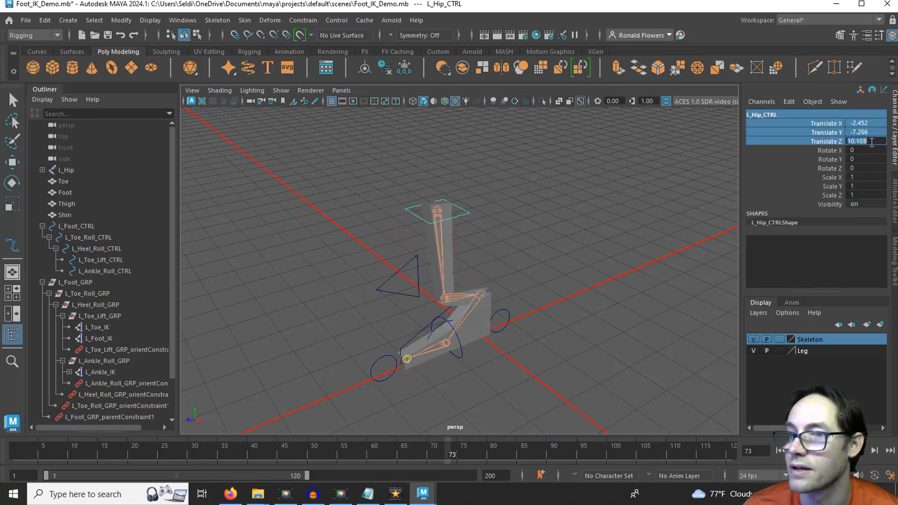
pyautogui.write('0')
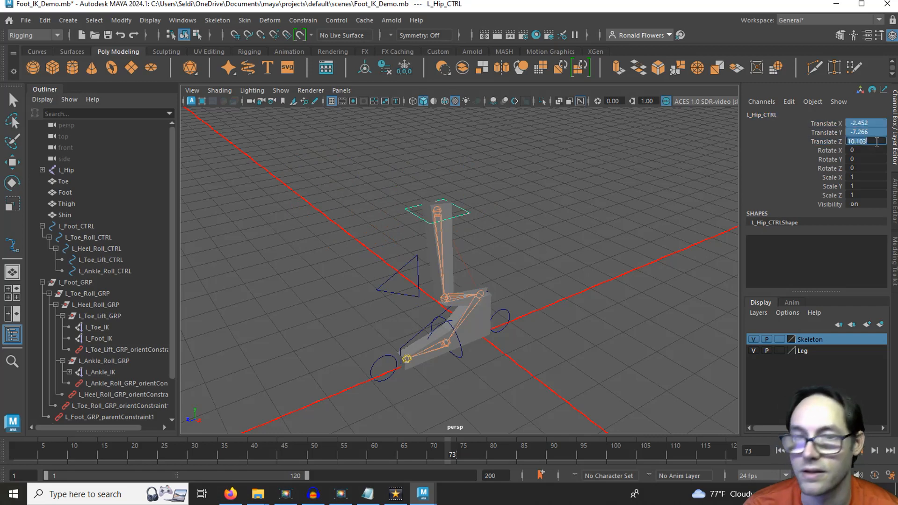
pyautogui.press('Return')
pyautogui.click(596, 274)
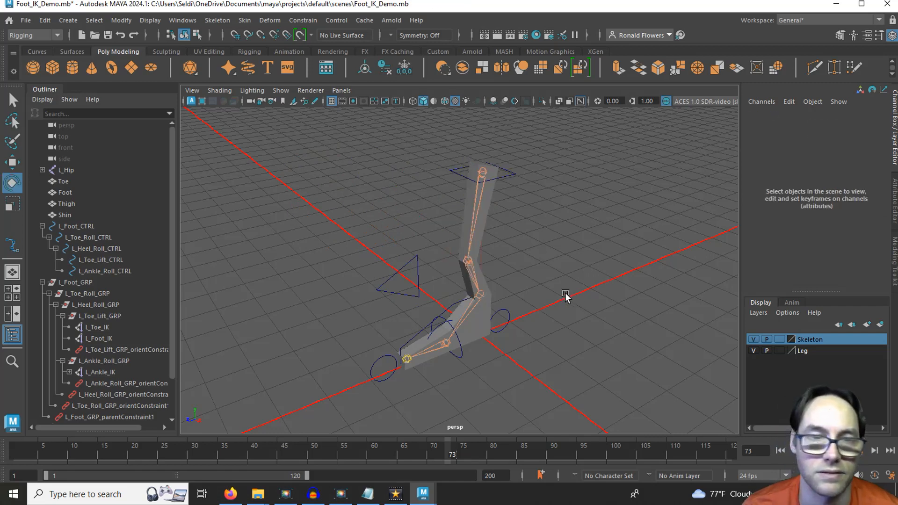
# - Collapse L_Foot_GRP and reorder the Outliner so L_Hip_CTRL and L_Knee_CTRL sit directly above L_Foot_CTRL
pyautogui.keyDown('alt'); pyautogui.moveTo(568, 297); pyautogui.dragTo(515, 296); pyautogui.keyUp('alt')
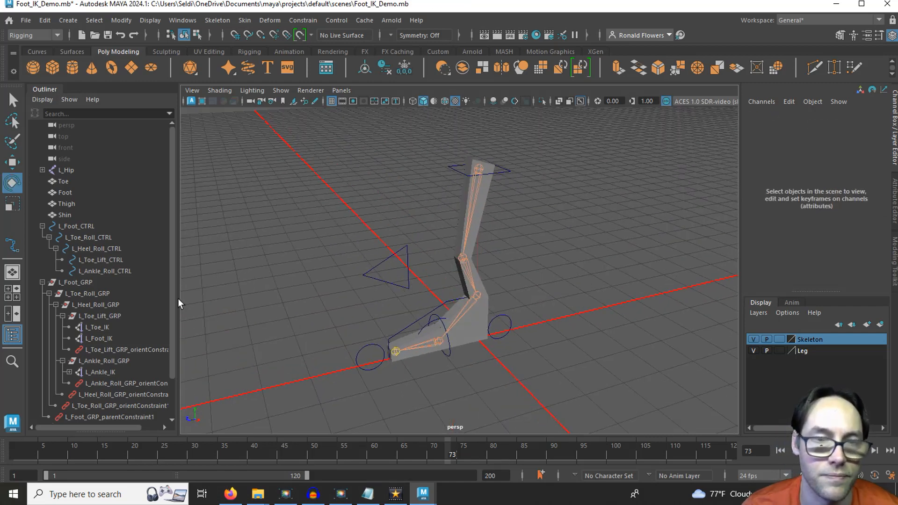
pyautogui.click(42, 282)
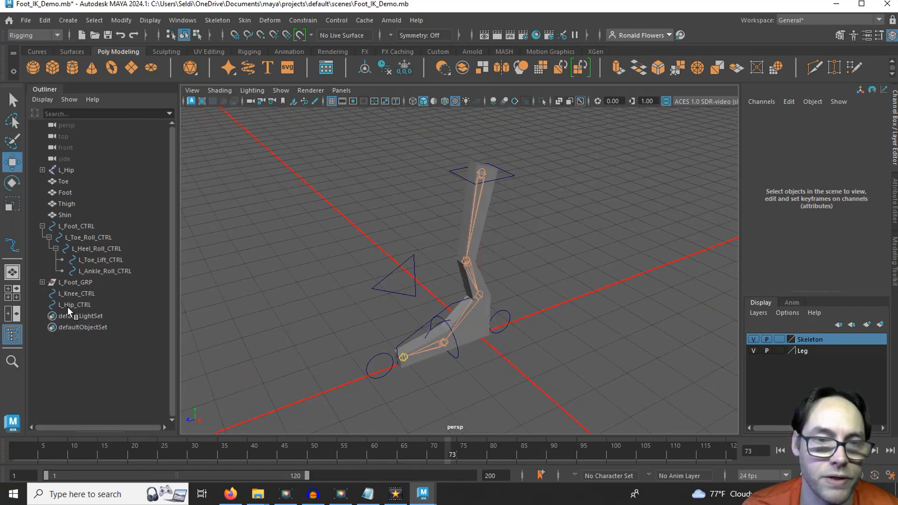
pyautogui.click(73, 292)
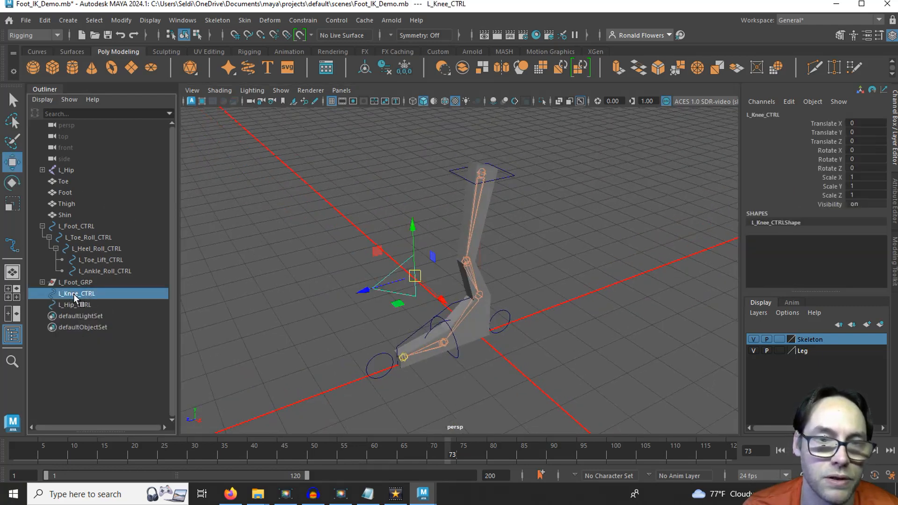
pyautogui.moveTo(72, 295); pyautogui.dragTo(72, 226)
pyautogui.moveTo(79, 304); pyautogui.dragTo(71, 222)
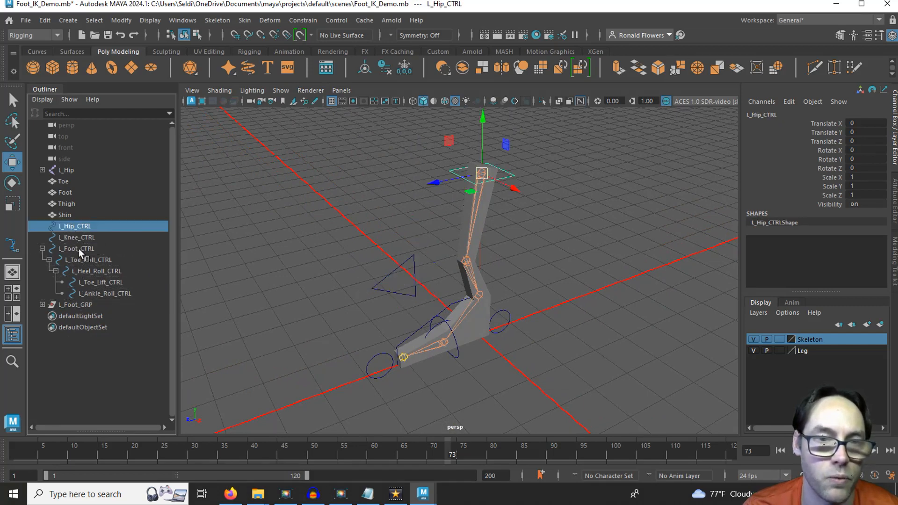
# - Check the reordered controls by stepping the selection through L_Knee_CTRL, L_Foot_CTRL and L_Hip_CTRL
pyautogui.click(79, 236)
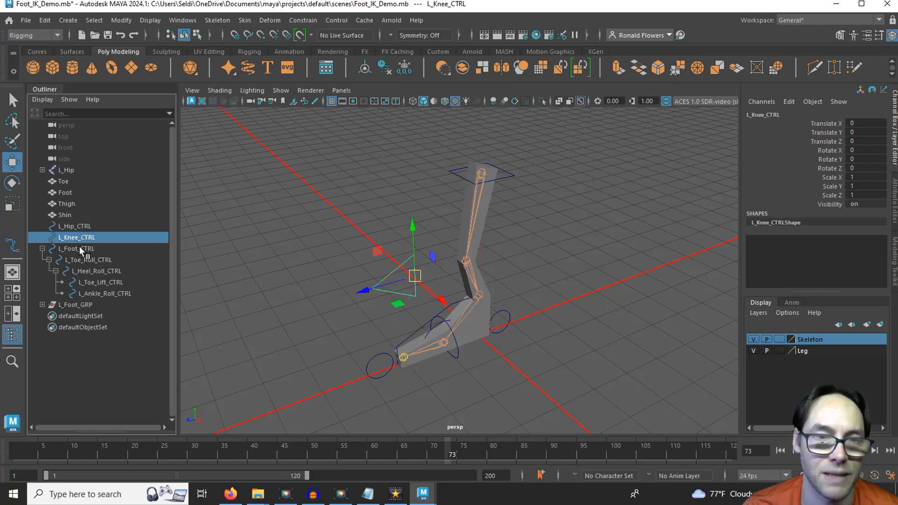
pyautogui.press('Down')
pyautogui.press('Up')
pyautogui.press('Up')
pyautogui.press('Down')
pyautogui.press('Up')
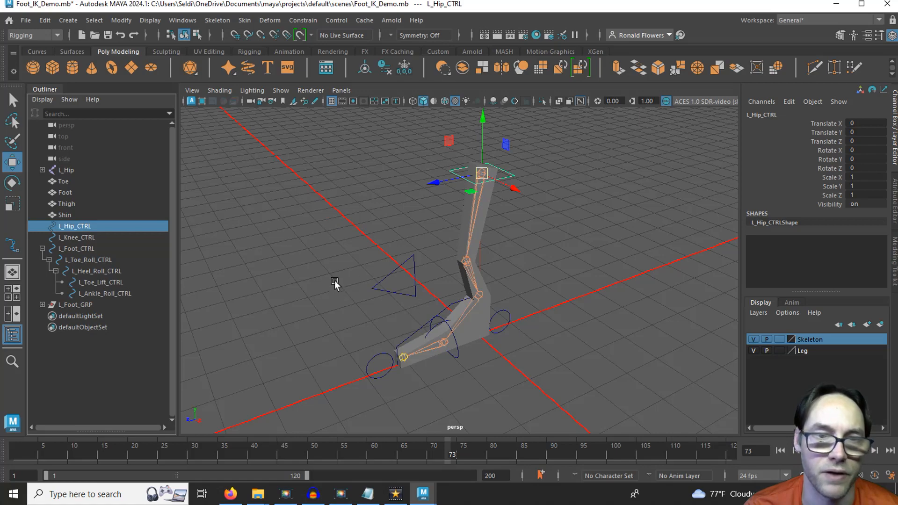
pyautogui.keyDown('alt'); pyautogui.moveTo(335, 280); pyautogui.dragTo(300, 277); pyautogui.keyUp('alt')
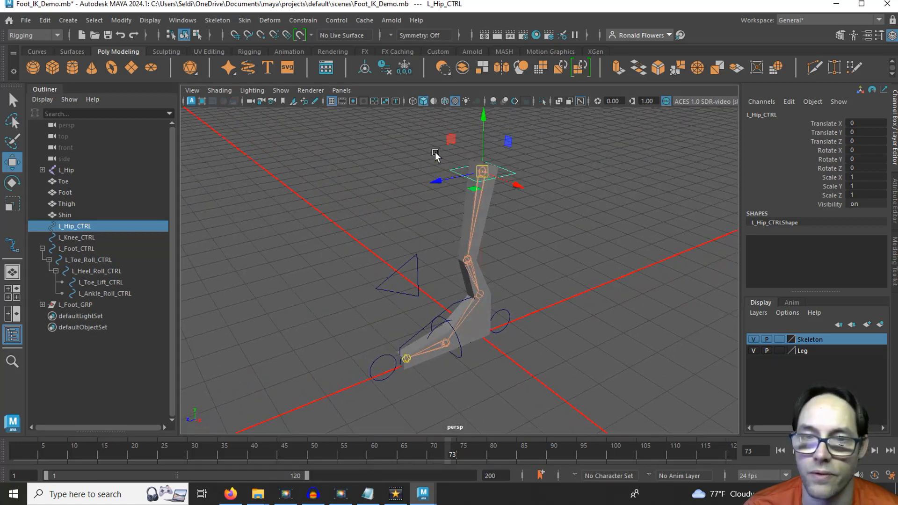
pyautogui.click(405, 258)
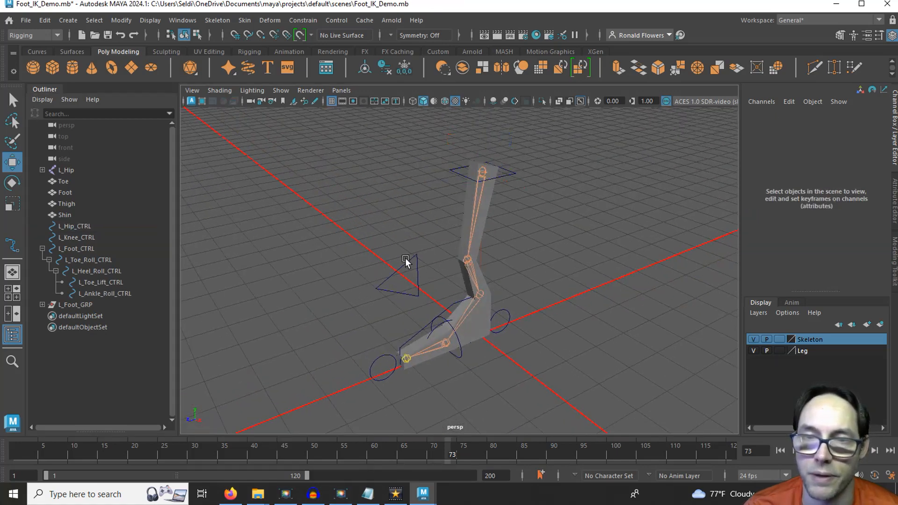
pyautogui.click(454, 168)
# - Lock all translate, rotate and scale channels on L_Foot_GRP, L_Toe_Roll_GRP, L_Heel_Roll_GRP, L_Toe_Lift_GRP and L_Ankle_Roll_GRP together
pyautogui.click(84, 303)
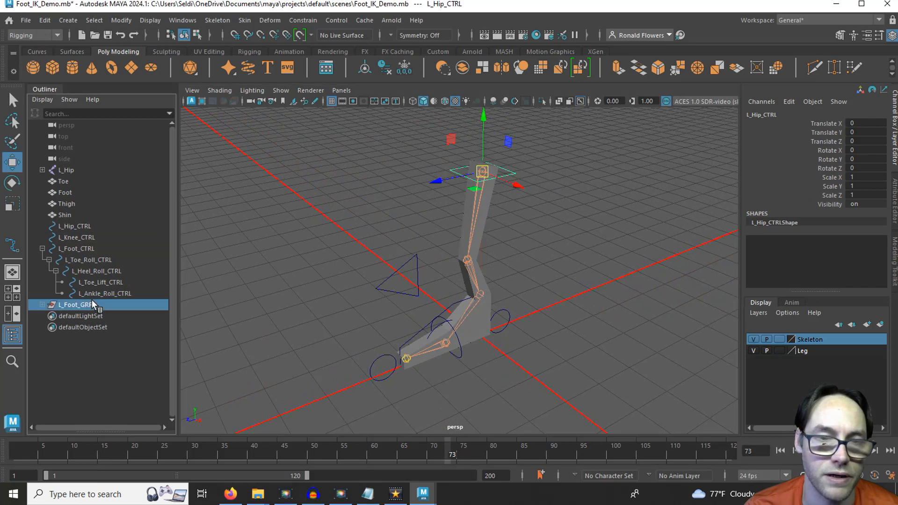
pyautogui.keyDown('shift'); pyautogui.click(44, 304); pyautogui.keyUp('shift')
pyautogui.scroll(-3, 100, 260)
pyautogui.keyDown('ctrl'); pyautogui.click(100, 260); pyautogui.keyUp('ctrl')
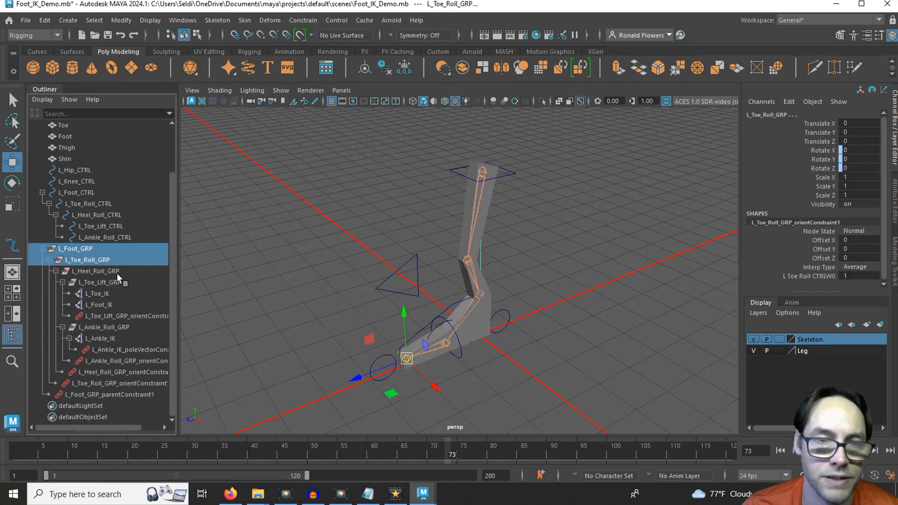
pyautogui.keyDown('ctrl'); pyautogui.click(117, 271); pyautogui.keyUp('ctrl')
pyautogui.keyDown('ctrl'); pyautogui.click(118, 283); pyautogui.keyUp('ctrl')
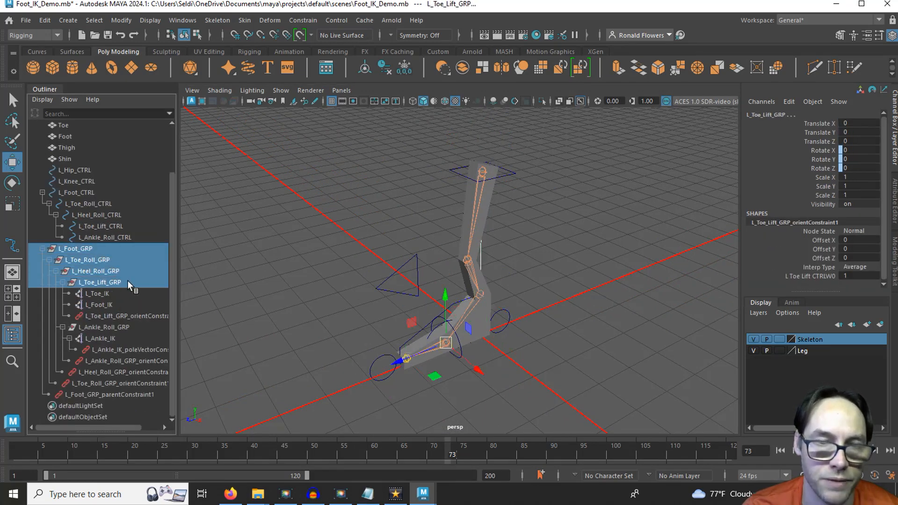
pyautogui.keyDown('ctrl'); pyautogui.click(100, 328); pyautogui.keyUp('ctrl')
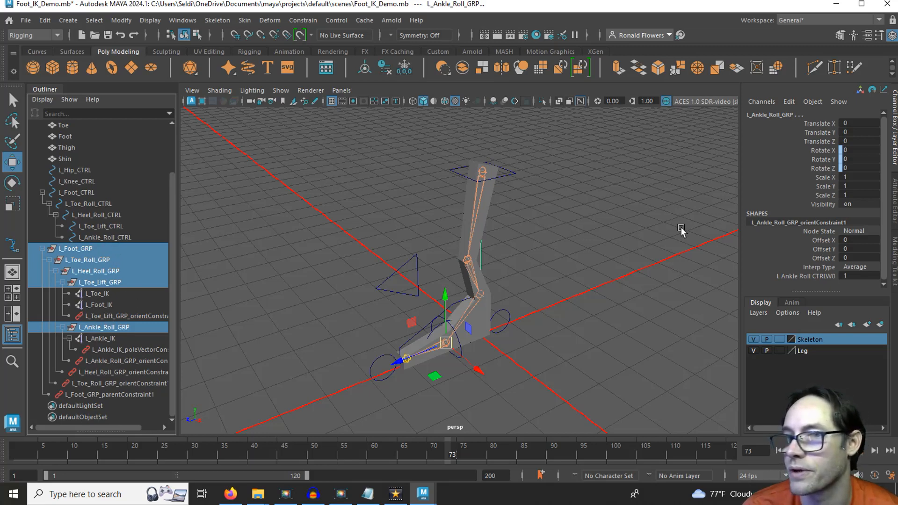
pyautogui.moveTo(815, 124); pyautogui.dragTo(817, 193)
pyautogui.rightClick(823, 178)
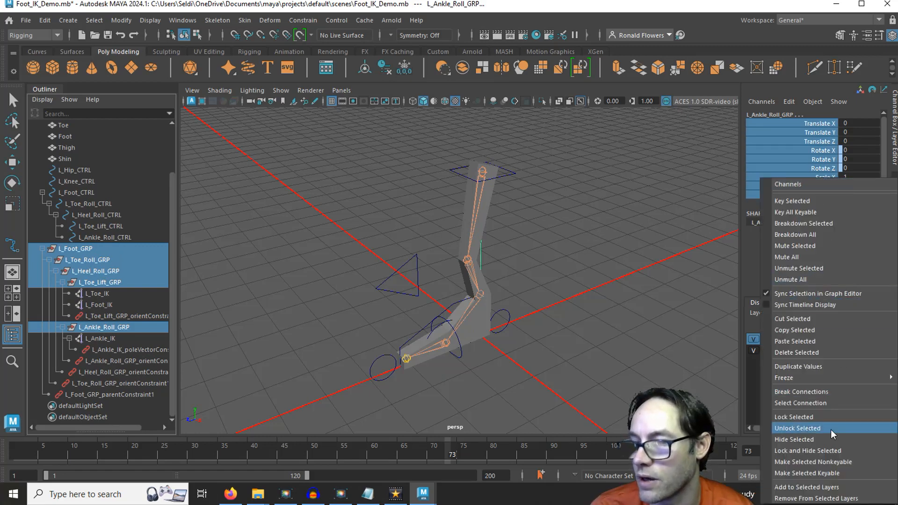
pyautogui.click(825, 419)
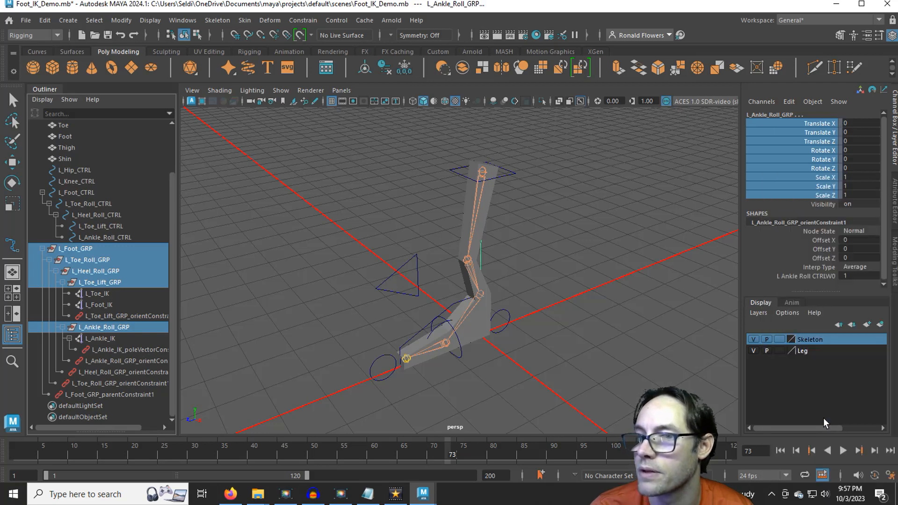
# - Make the locked translate, rotate and scale channels of the five foot groups nonkeyable and clear the selection
pyautogui.rightClick(817, 178)
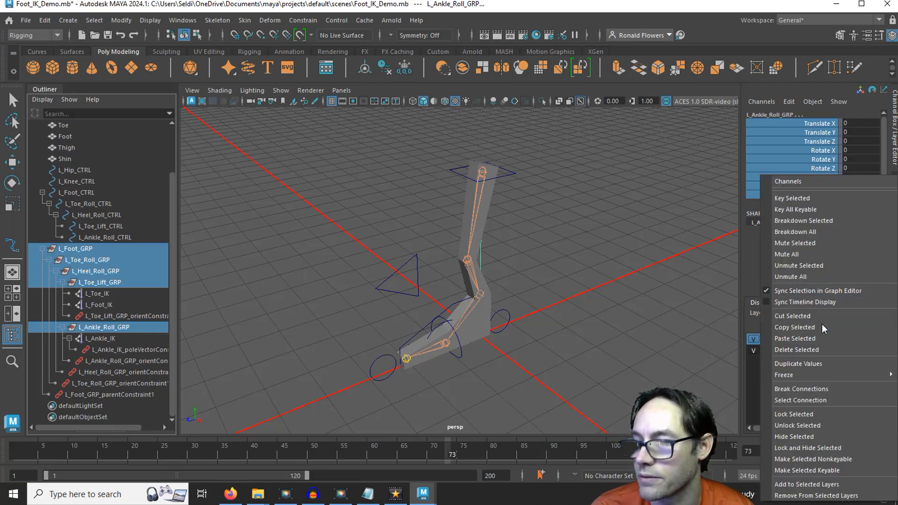
pyautogui.click(861, 456)
pyautogui.click(676, 266)
# - Check the channel locks with the Move tool by selecting L_Foot_GRP, L_Ankle_IK and L_Toe_Roll_GRP, ending on L_Foot_GRP
pyautogui.press('w')
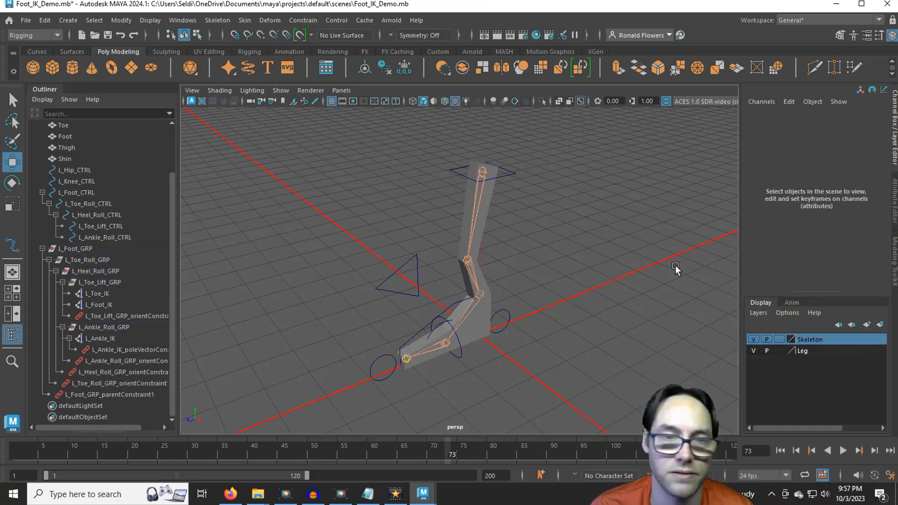
pyautogui.click(72, 249)
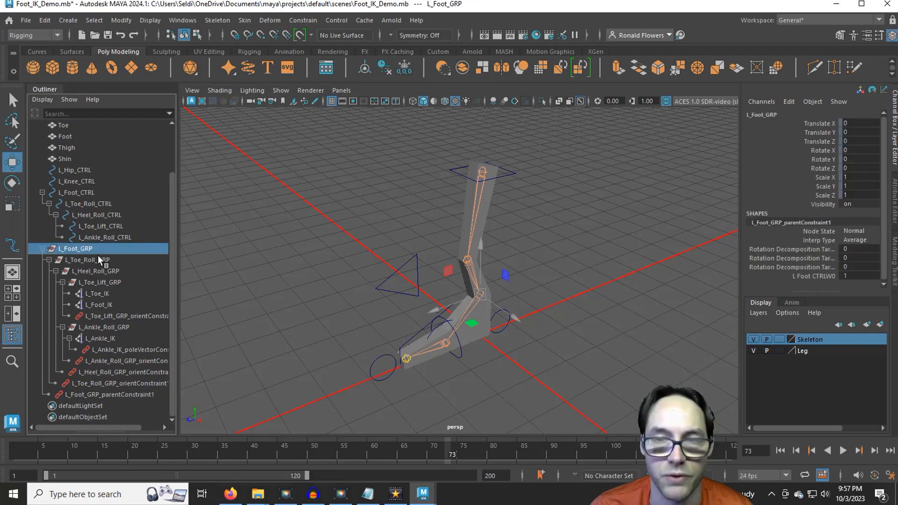
pyautogui.click(480, 295)
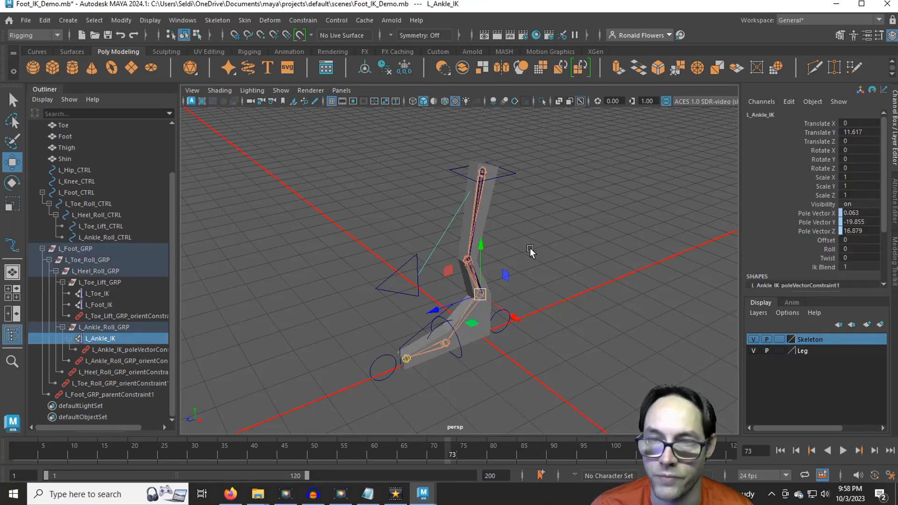
pyautogui.click(505, 266)
pyautogui.click(83, 270)
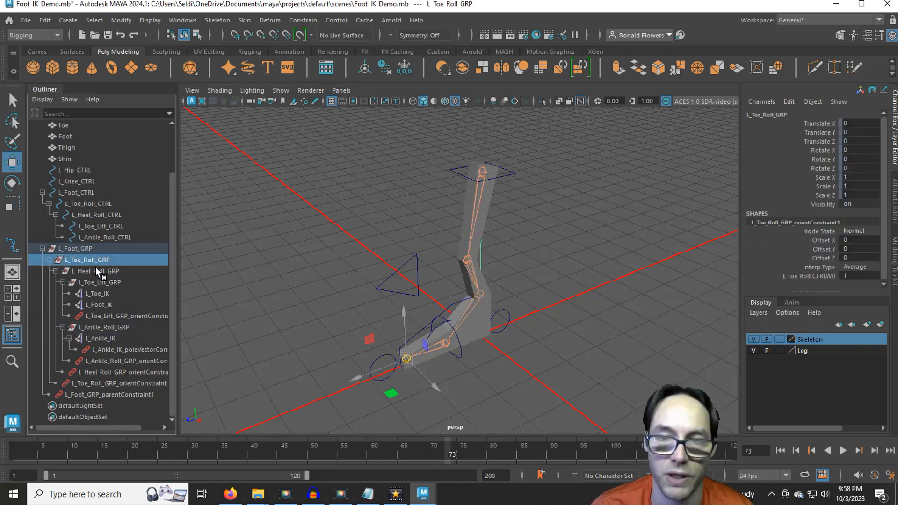
pyautogui.click(82, 249)
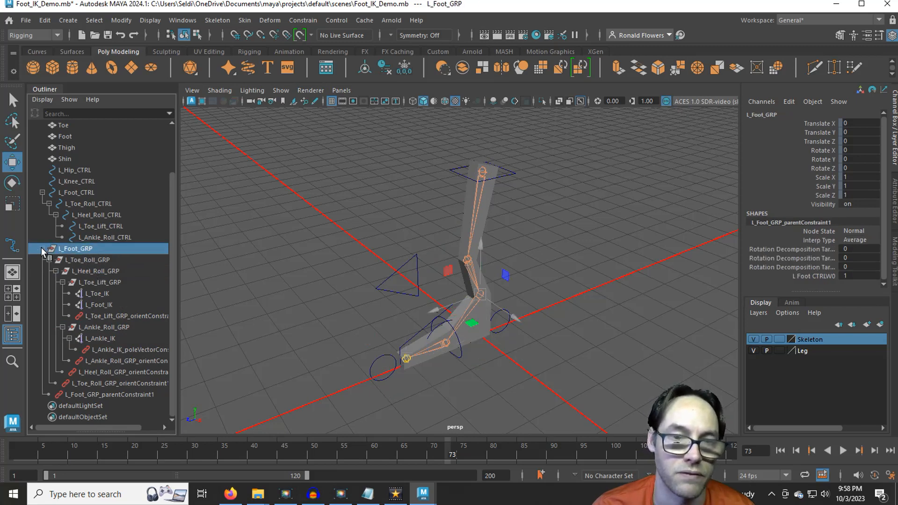